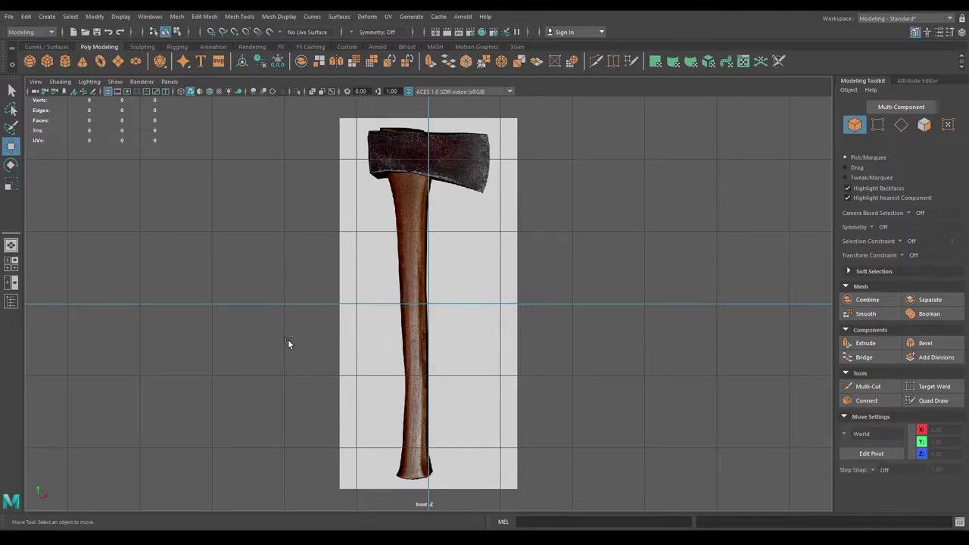
- Create a polygon cube and move it to about X -0.40, over the middle of the axe handle
scroll(493, 319, "up", 4)
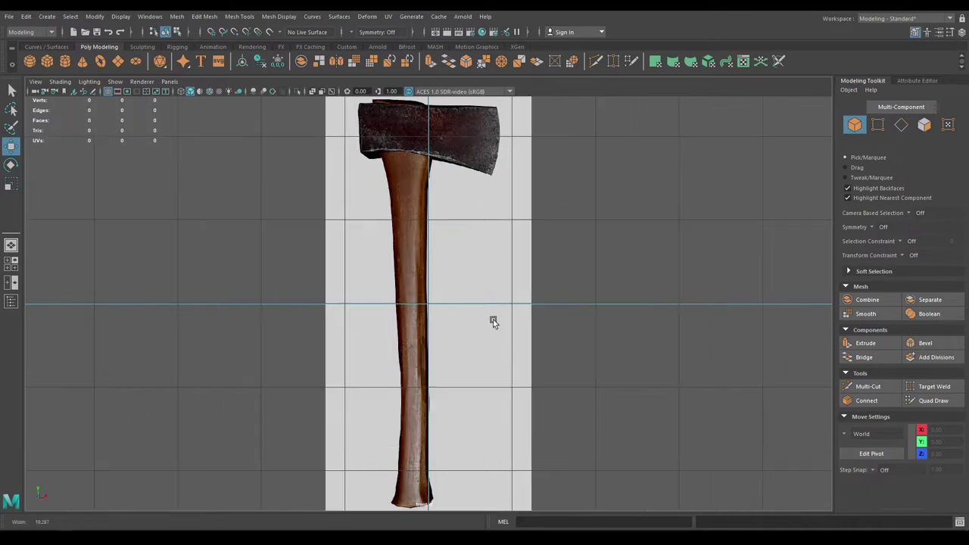
middle_click_drag(458, 227, 453, 311, "alt")
scroll(421, 242, "up", 3)
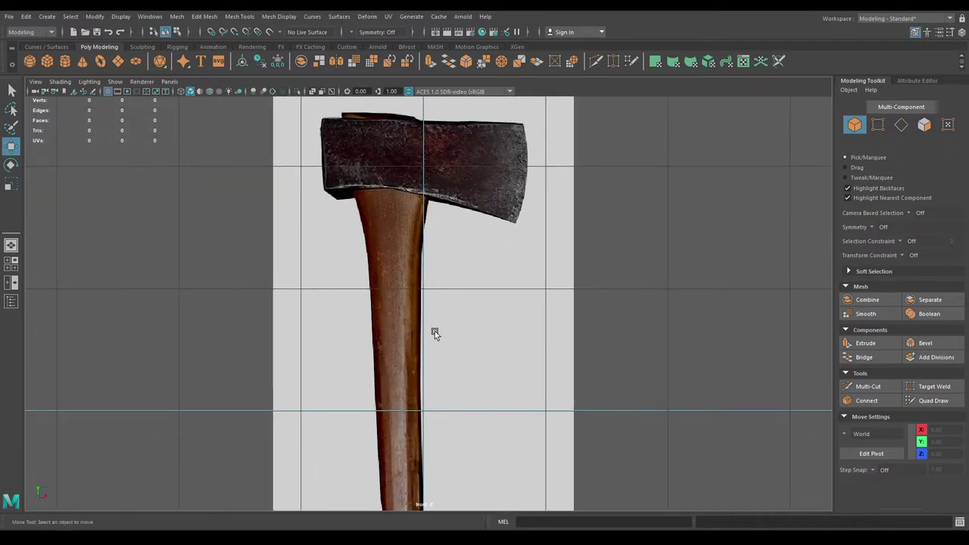
right_click(445, 263, "shift")
right_click_drag(445, 262, 445, 294, "shift")
middle_click_drag(447, 290, 465, 212, "alt")
left_click_drag(485, 335, 462, 336)
scroll(507, 490, "up", 3)
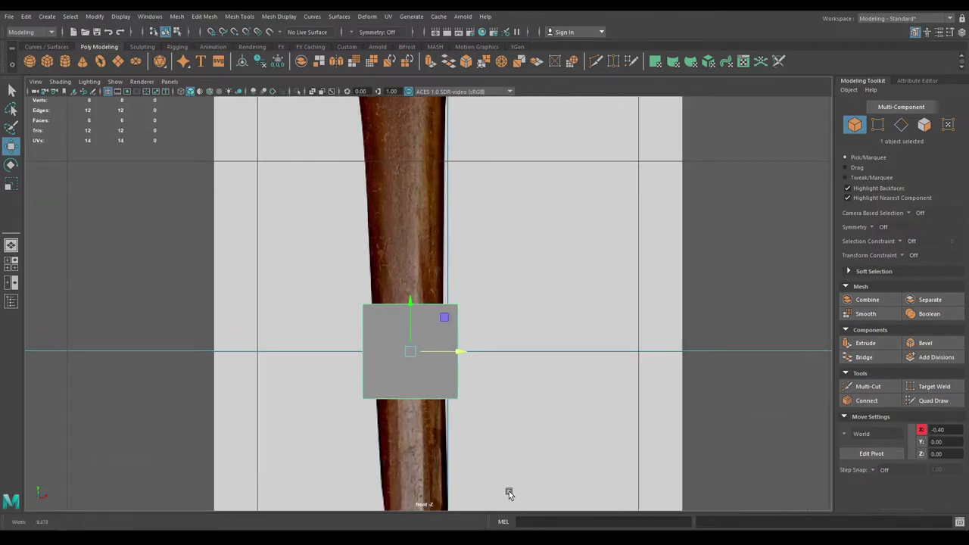
- Switch to wireframe display and scale the cube to the handle's width, centring it at about X -0.42
key("4")
scroll(508, 450, "up", 2)
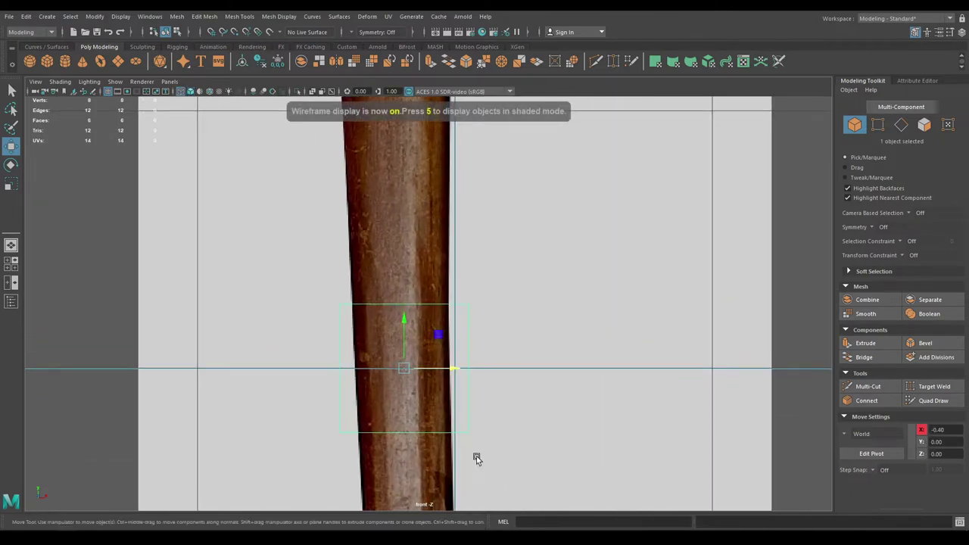
key("r")
mouse_move(451, 370)
left_mouse_down()
mouse_move(437, 370)
mouse_move(445, 369)
left_mouse_up()
key("w")
key("r")
key("w")
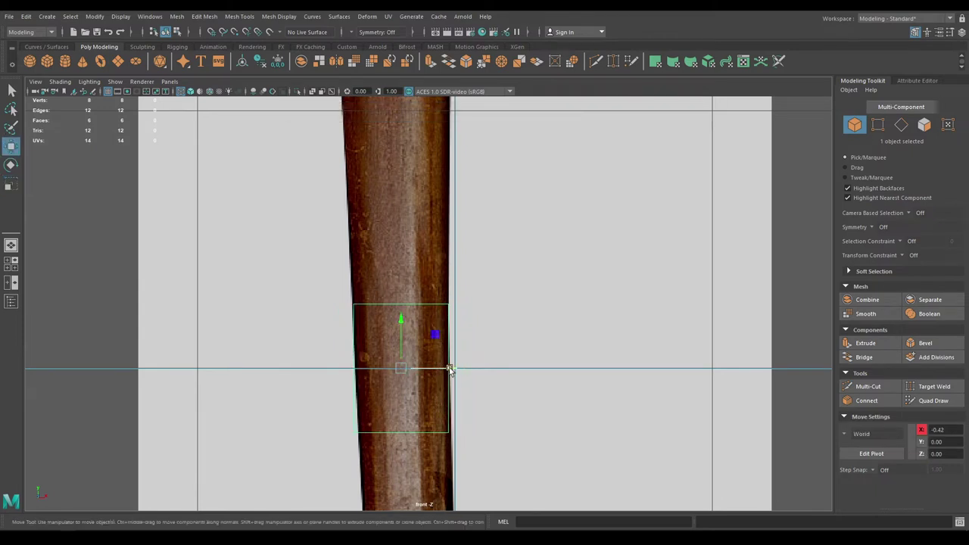
- Raise the cube's four top vertices to about Y 4.75, at the upper edge of the axe head
right_click_drag(452, 369, 448, 254, "alt")
middle_click_drag(448, 253, 449, 270, "alt")
right_click_drag(449, 271, 485, 272, "alt")
right_click_drag(486, 207, 439, 213)
left_click_drag(366, 231, 520, 335)
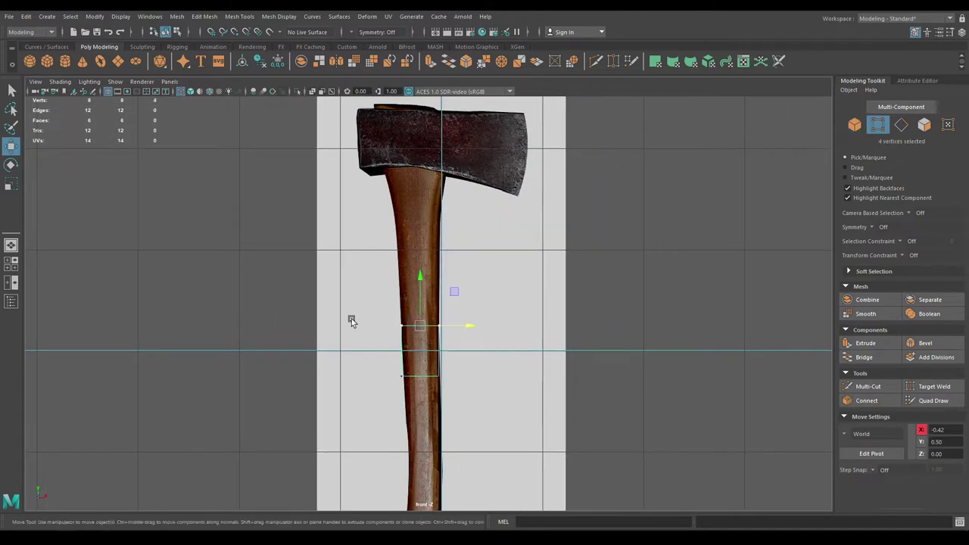
left_click_drag(417, 281, 394, 75)
middle_click_drag(413, 126, 429, 215, "alt")
scroll(429, 216, "up", 1)
left_click_drag(435, 137, 436, 128)
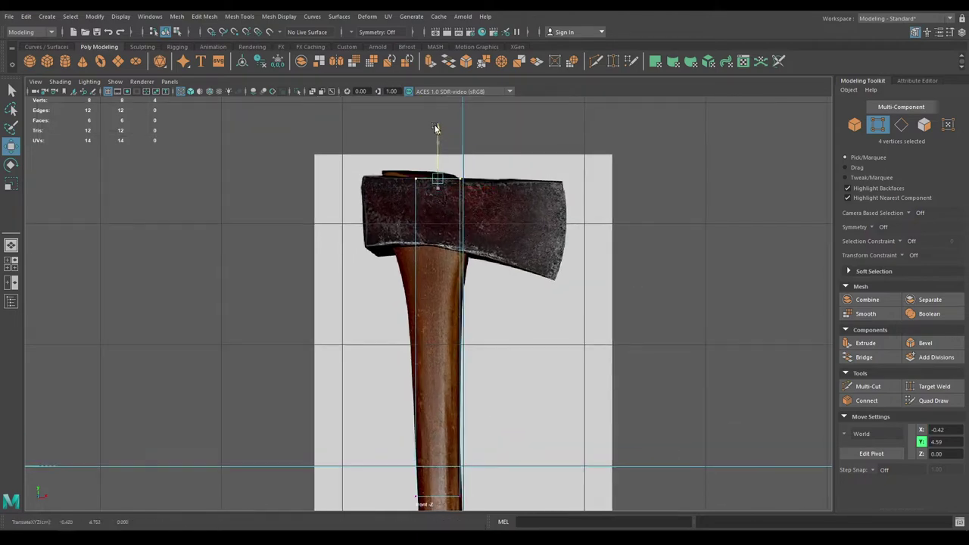
- Move the left-hand top vertices to the outer end of the wood protruding above the axe head
scroll(460, 131, "up", 7)
middle_click_drag(463, 132, 530, 503, "alt")
scroll(515, 386, "up", 1)
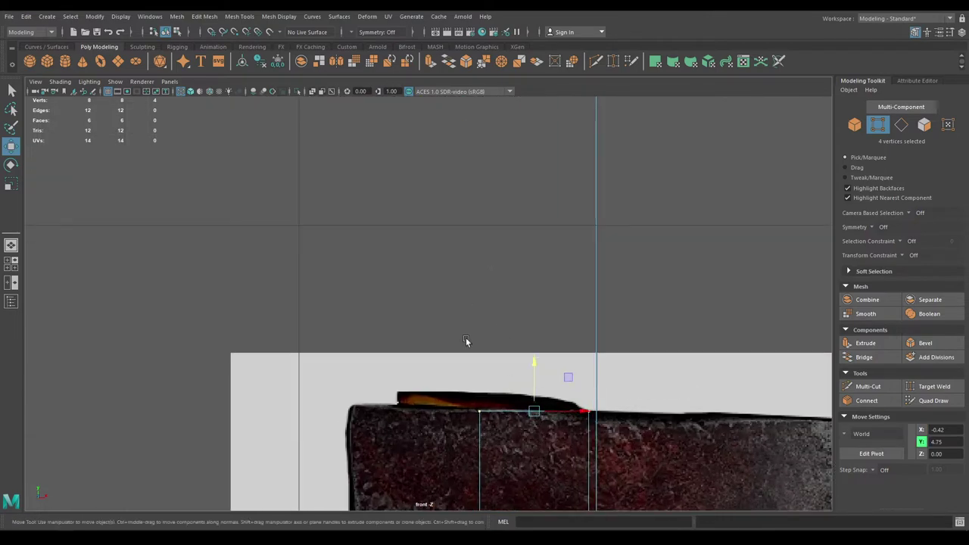
left_click_drag(454, 360, 519, 454)
left_click_drag(480, 412, 399, 392)
- Lower the cube's four bottom vertices to about Y -4.79, at the base of the handle
middle_click_drag(561, 424, 522, 137, "alt")
scroll(549, 417, "down", 12)
scroll(470, 143, "up", 6)
middle_click_drag(420, 149, 534, 413, "alt")
left_click_drag(450, 210, 692, 333)
middle_click_drag(603, 336, 581, 283, "alt")
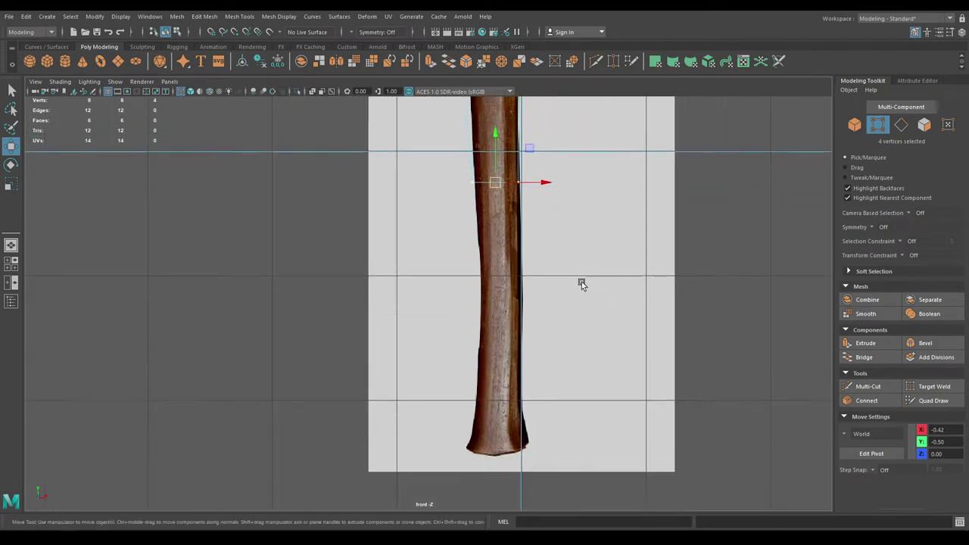
left_click_drag(494, 135, 496, 397)
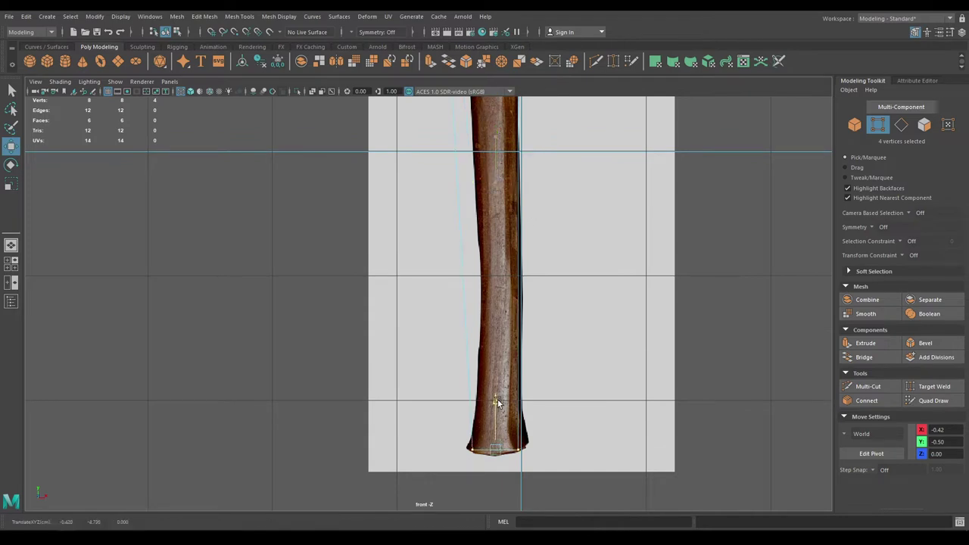
- Fit the two bottom corner vertex pairs to the flared corners of the handle's butt in the reference
scroll(560, 415, "up", 4)
middle_click_drag(573, 415, 538, 265, "alt")
scroll(560, 447, "up", 4)
scroll(545, 439, "up", 1)
middle_click_drag(520, 407, 497, 406, "alt")
left_click_drag(417, 383, 446, 406)
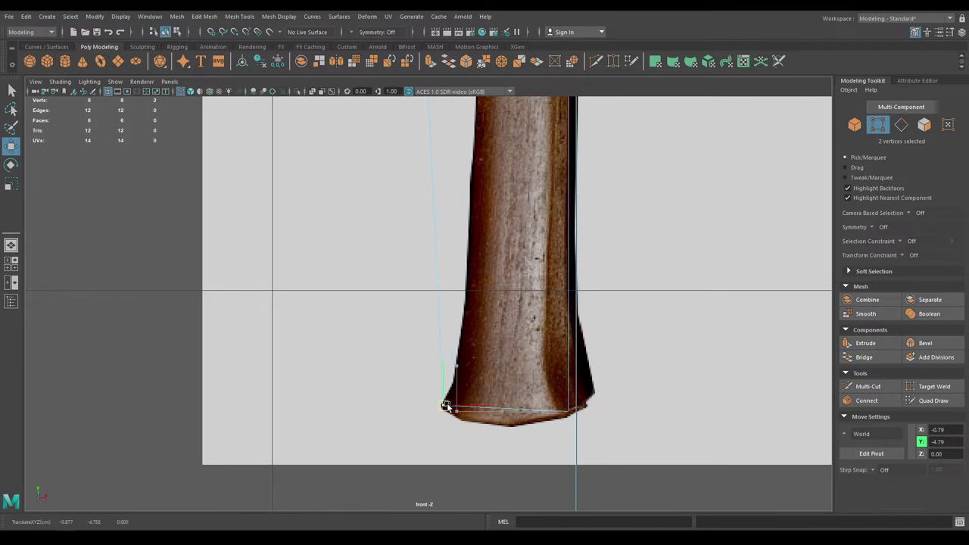
left_click_drag(561, 395, 592, 393)
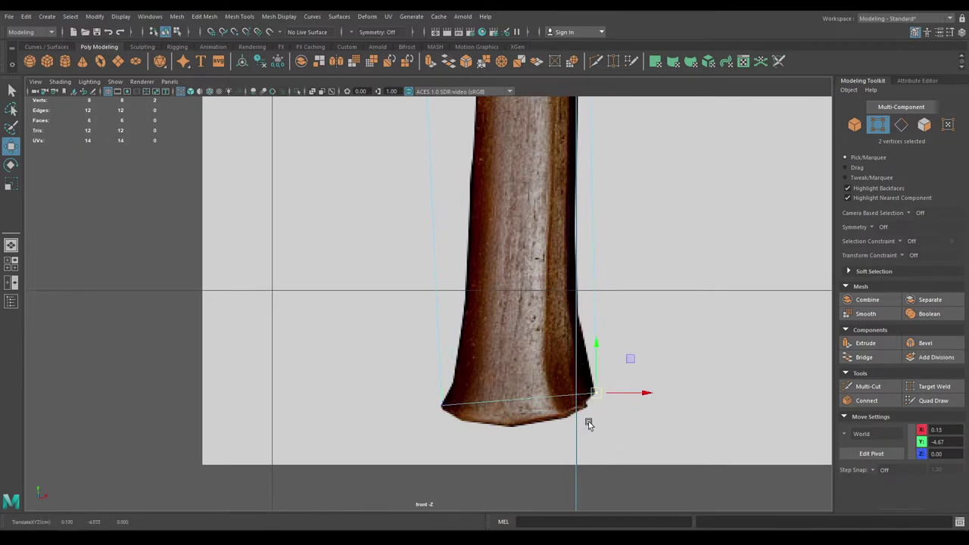
- Divide the handle lengthwise with 10 evenly spaced edge loops using the Connect tool
scroll(579, 368, "down", 5)
middle_click_drag(591, 259, 593, 449, "alt")
scroll(540, 320, "down", 5)
middle_click_drag(540, 320, 544, 345, "alt")
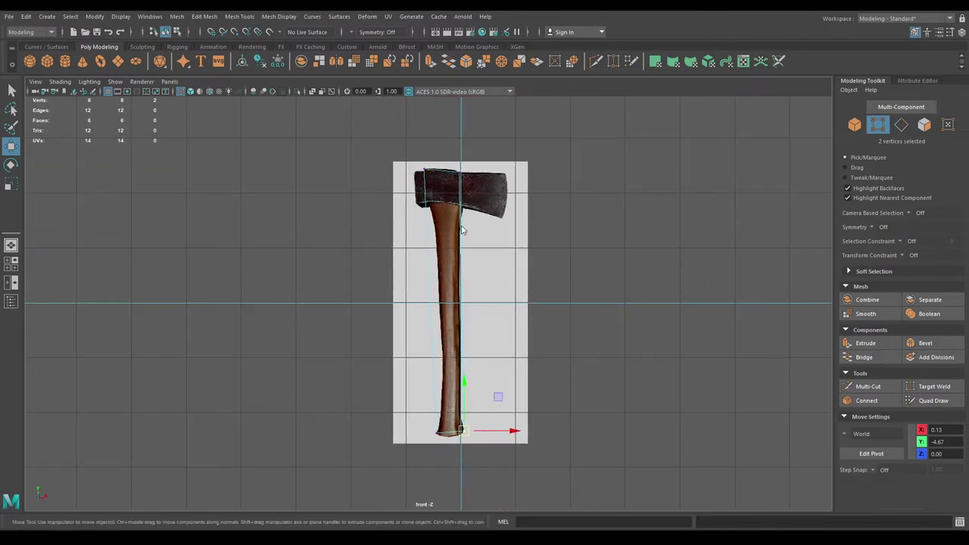
right_click_drag(527, 194, 551, 171)
scroll(530, 312, "up", 2)
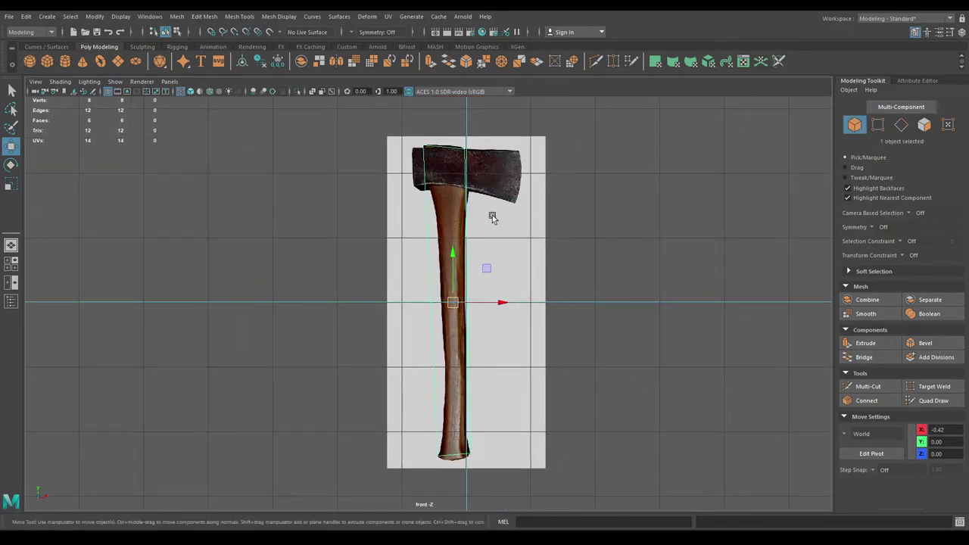
right_click_drag(493, 218, 492, 460, "shift")
left_click_drag(472, 351, 395, 348)
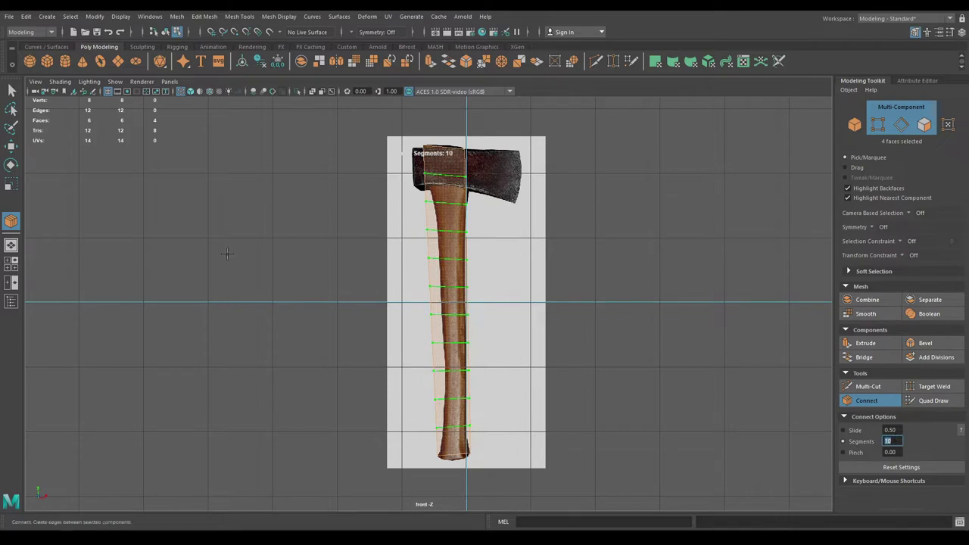
left_click(11, 147)
- Shift the topmost inner vertex row, inside the axe head, towards the blade to follow the handle's curve
scroll(439, 363, "up", 10)
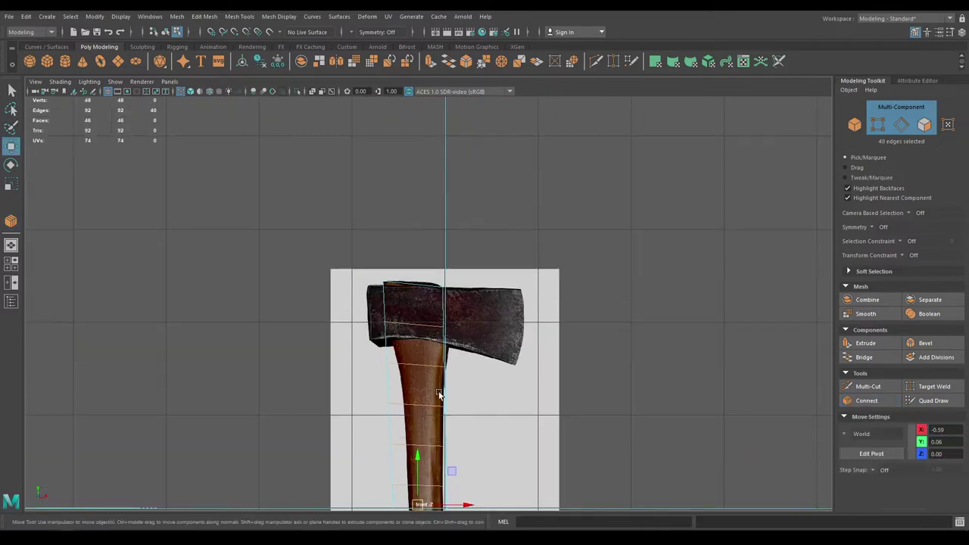
right_click_drag(399, 229, 351, 231)
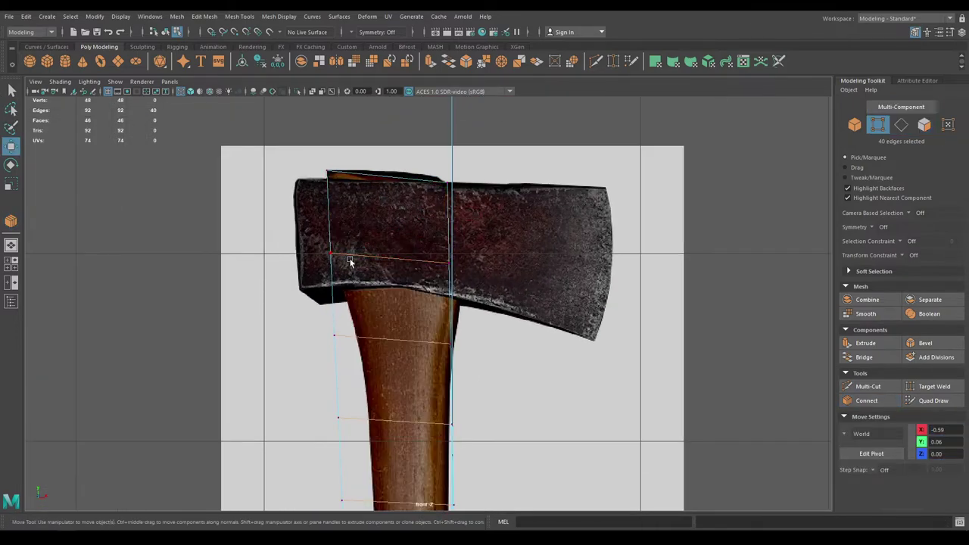
left_click_drag(315, 247, 540, 301)
left_click_drag(439, 261, 448, 261)
key("r")
key("w")
- Narrow the vertex row just below the axe head to the handle's width, centring it at about X -0.52
left_click_drag(304, 320, 387, 341)
key("r")
key("w")
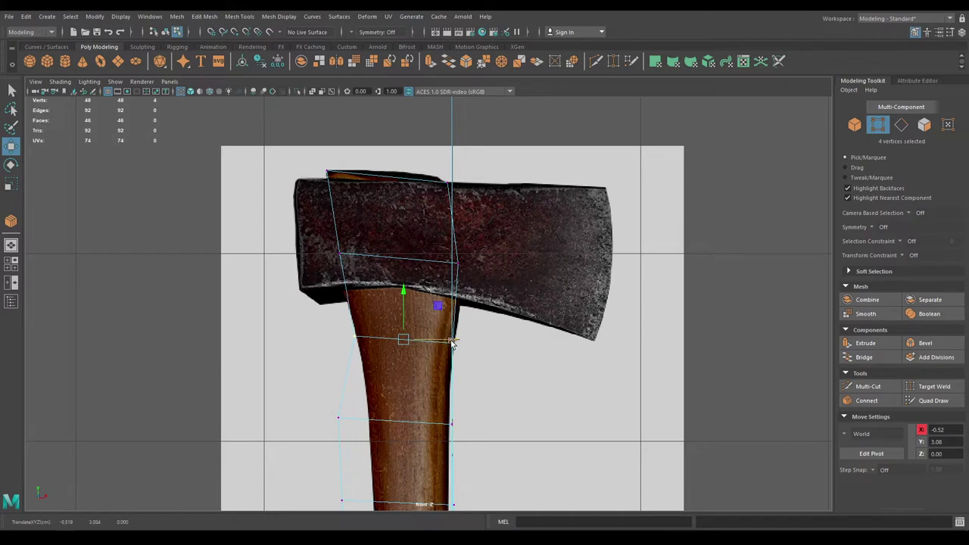
- Scale the third inner vertex row to the handle's width and move it to about X -0.43
middle_click_drag(443, 320, 441, 218, "alt")
left_click_drag(307, 295, 489, 366)
key("r")
left_click_drag(393, 321, 377, 329)
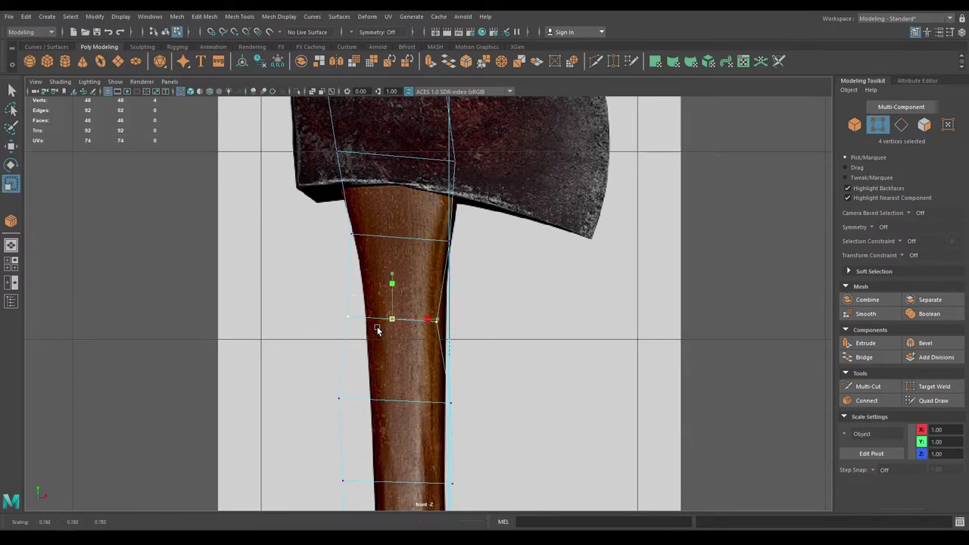
key("w")
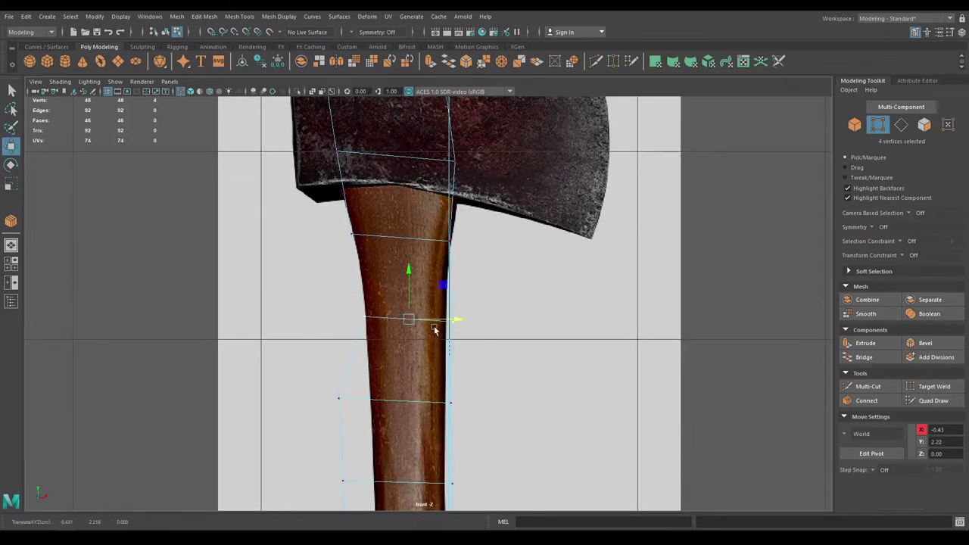
key("r")
key("w")
- Lower the row below the axe head to about Y 2.88, refit its width, and fine-tune the third row against the outline
left_click_drag(298, 164, 514, 286)
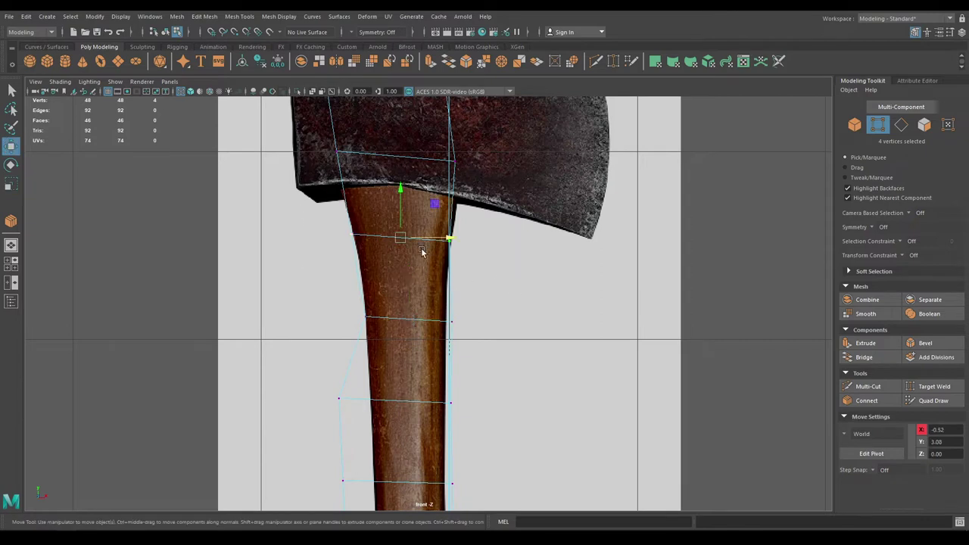
key("r")
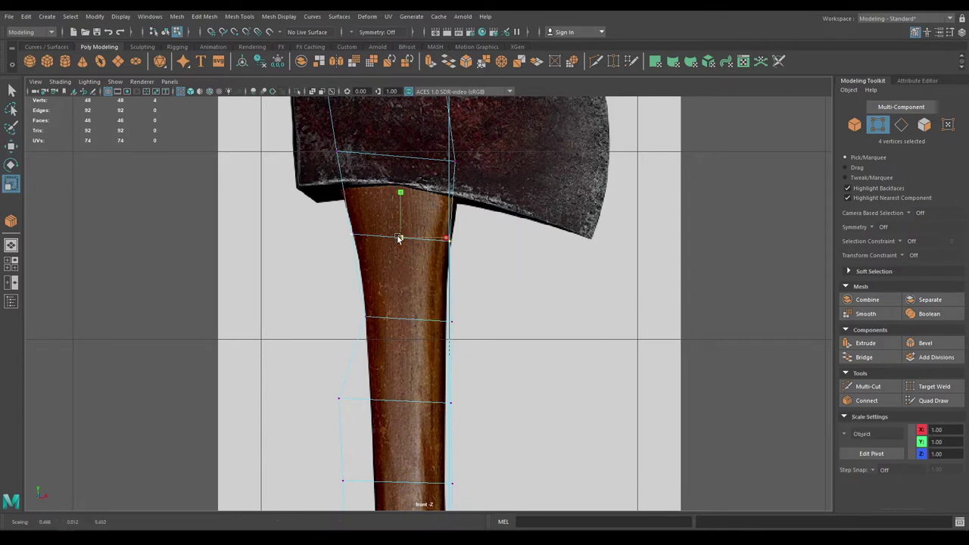
key("w")
left_click_drag(401, 190, 402, 211)
key("r")
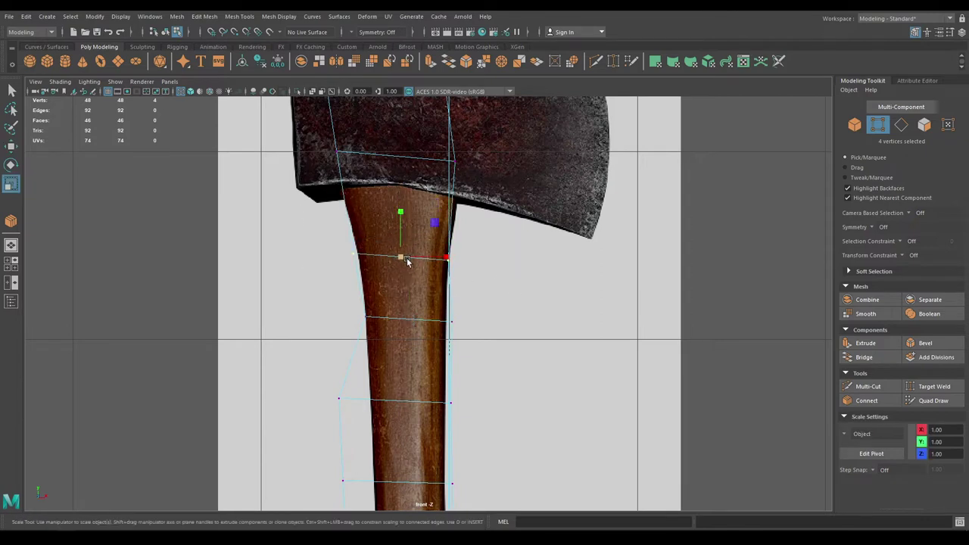
left_click_drag(403, 258, 401, 257)
key("w")
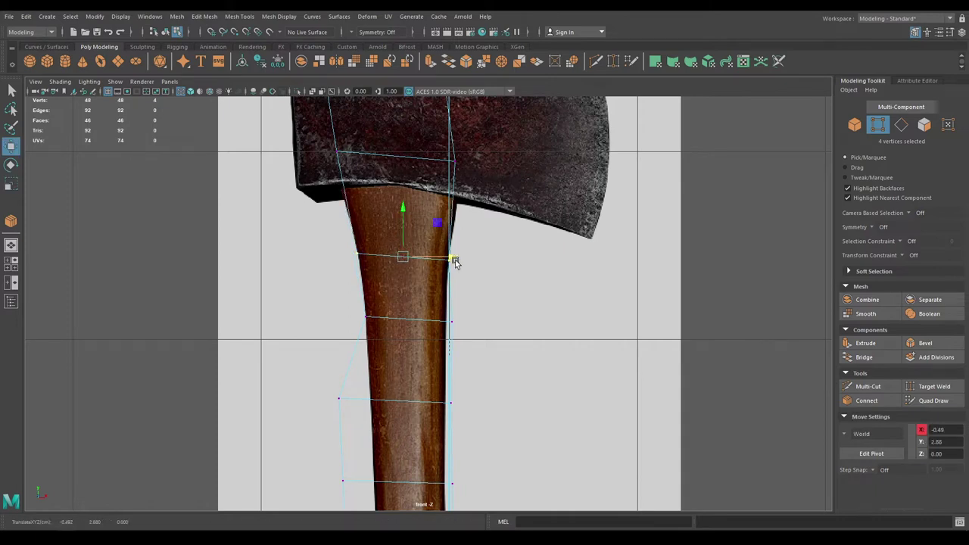
left_click_drag(348, 300, 463, 320)
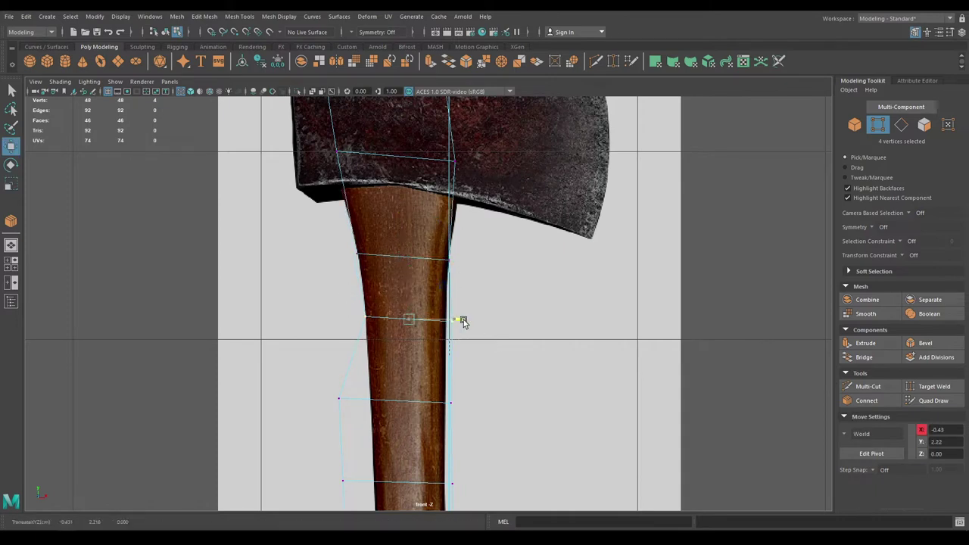
key("r")
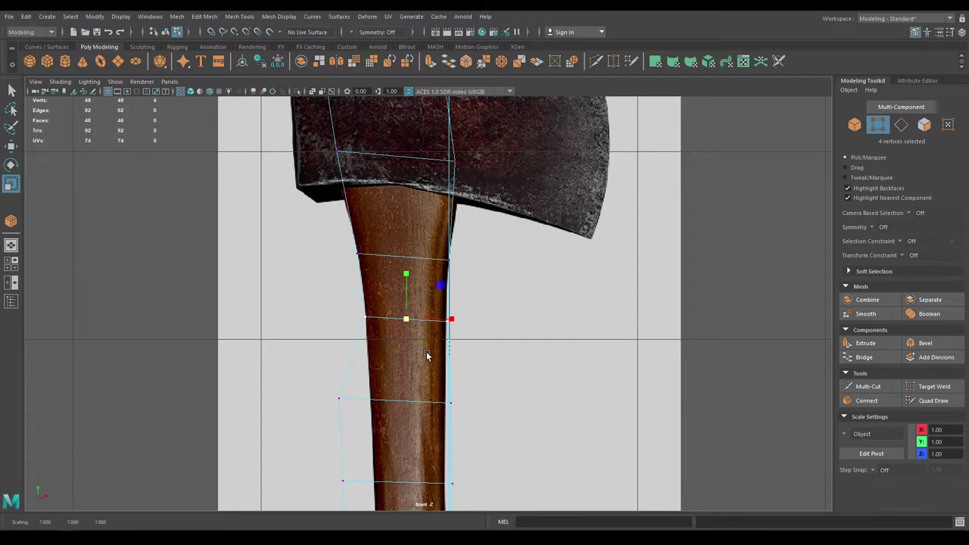
- Scale and shift the fourth inner vertex row to match the handle's edges in the reference
scroll(426, 353, "down", 1)
middle_click_drag(426, 352, 417, 165, "alt")
scroll(417, 165, "up", 1)
left_click_drag(327, 176, 523, 243)
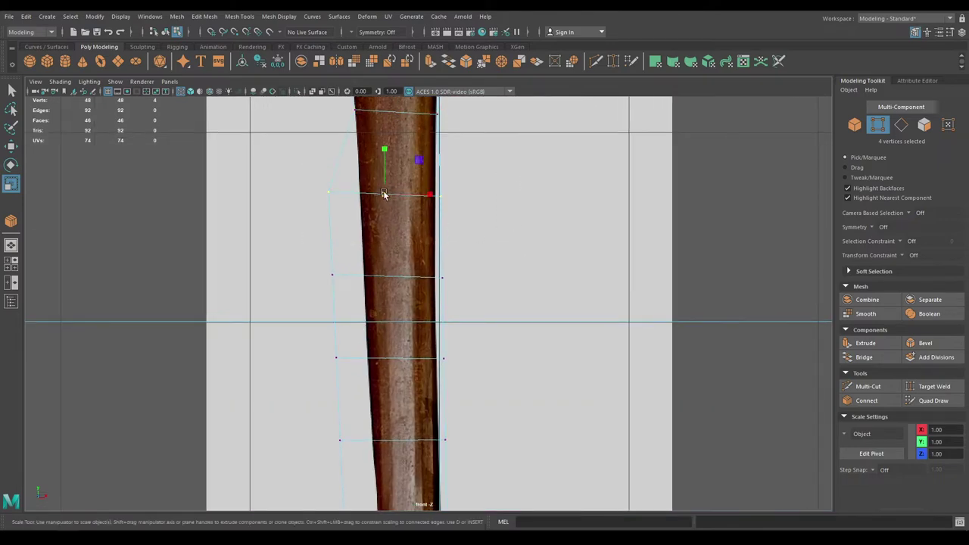
left_click_drag(383, 193, 366, 205)
key("w")
left_click_drag(428, 195, 387, 193)
key("r")
- Narrow the fifth inner vertex row, just above the grid's centre line, and align it with the handle's edges
middle_click_drag(434, 269, 430, 180, "alt")
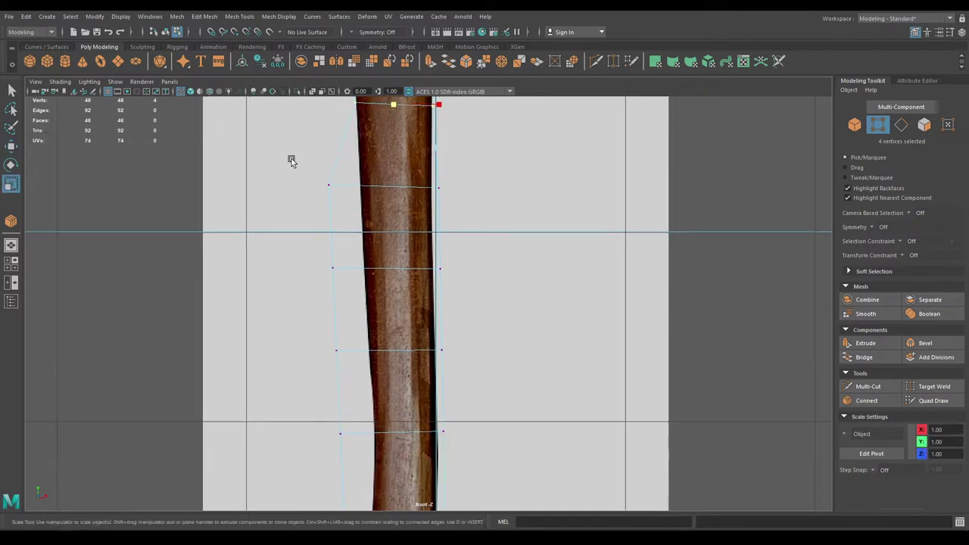
left_click_drag(291, 157, 448, 203)
left_click_drag(385, 186, 368, 188)
key("w")
left_click_drag(432, 187, 445, 187)
key("r")
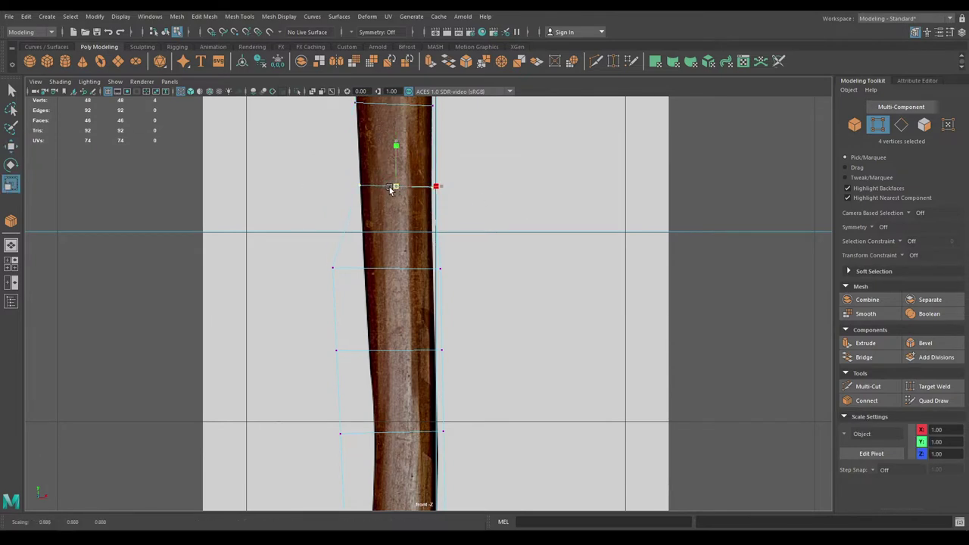
- Scale down the sixth inner vertex row, at Y -0.38, and shift it onto the handle's outline
left_click_drag(328, 217, 502, 292)
left_click_drag(386, 269, 366, 275)
key("w")
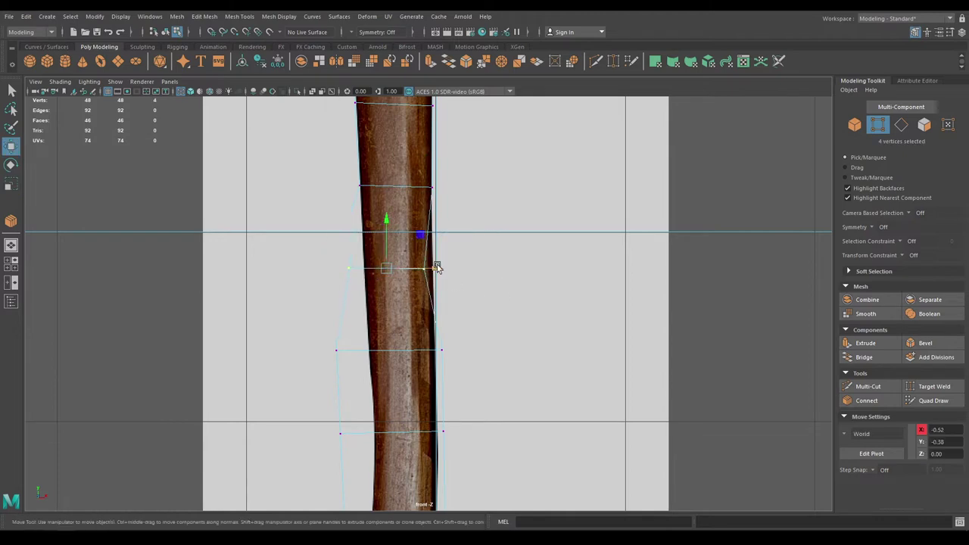
left_click_drag(437, 268, 400, 272)
key("r")
key("w")
key("r")
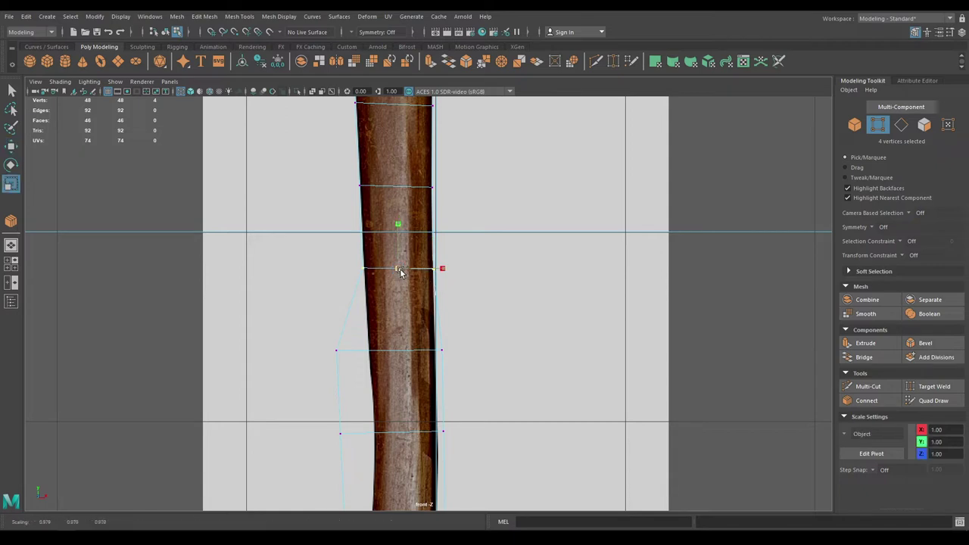
- Scale the seventh inner vertex row to the handle's width and position it at about X -0.38
left_click_drag(316, 330, 489, 372)
left_click_drag(390, 352, 370, 361)
key("w")
left_click_drag(435, 350, 447, 349)
key("r")
key("w")
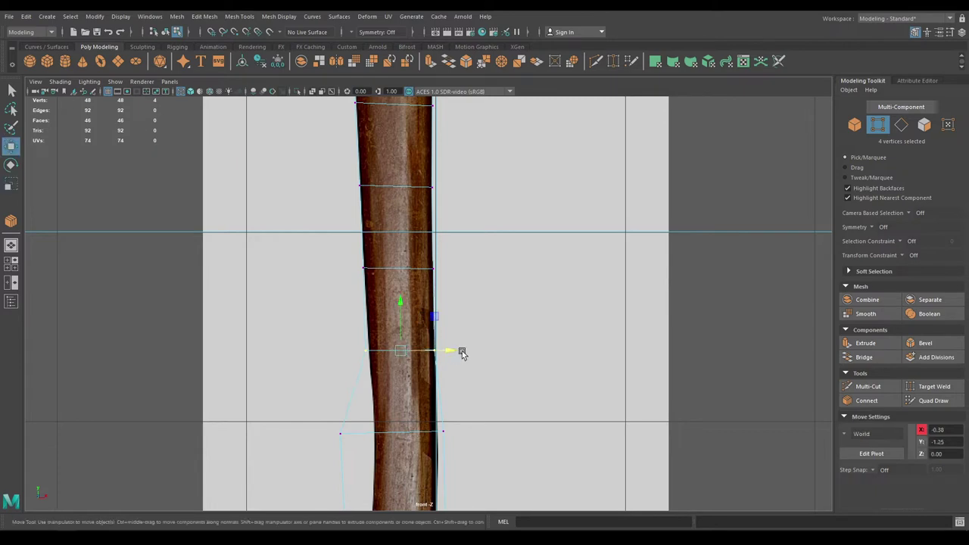
left_click_drag(459, 351, 459, 351)
- Fit the eighth inner vertex row to the narrow section of the handle by scaling and moving it sideways
middle_click_drag(459, 351, 473, 239, "alt")
left_click_drag(307, 278, 588, 350)
key("r")
left_click_drag(406, 322, 373, 333)
key("w")
mouse_move(445, 322)
left_mouse_down()
mouse_move(461, 323)
mouse_move(429, 319)
left_mouse_up()
key("r")
- Scale the ninth inner vertex row to the lower handle's width and position it at about X -0.35
middle_click_drag(451, 365, 449, 268, "alt")
left_click_drag(344, 264, 493, 320)
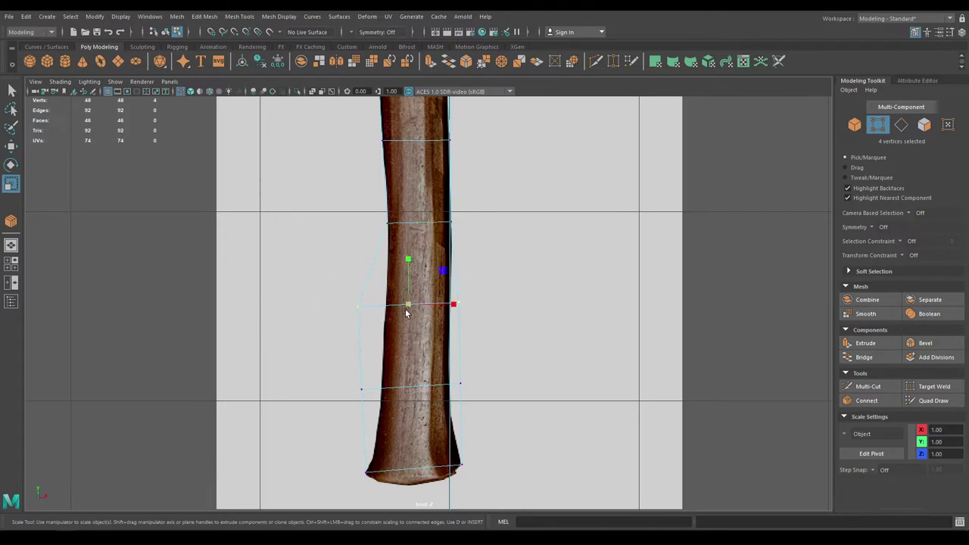
left_click_drag(406, 312, 385, 316)
key("w")
left_click_drag(461, 304, 413, 308)
key("r")
key("w")
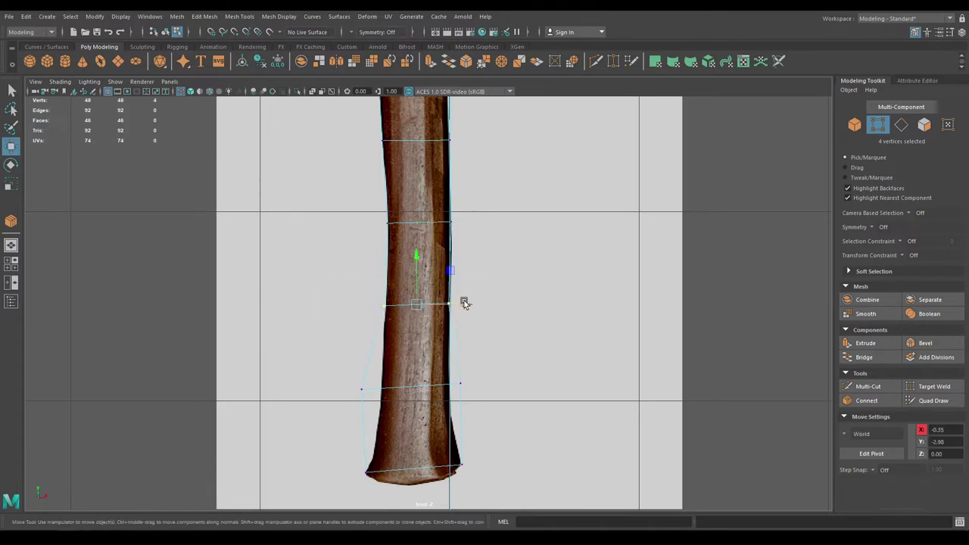
middle_click_drag(450, 361, 443, 288, "alt")
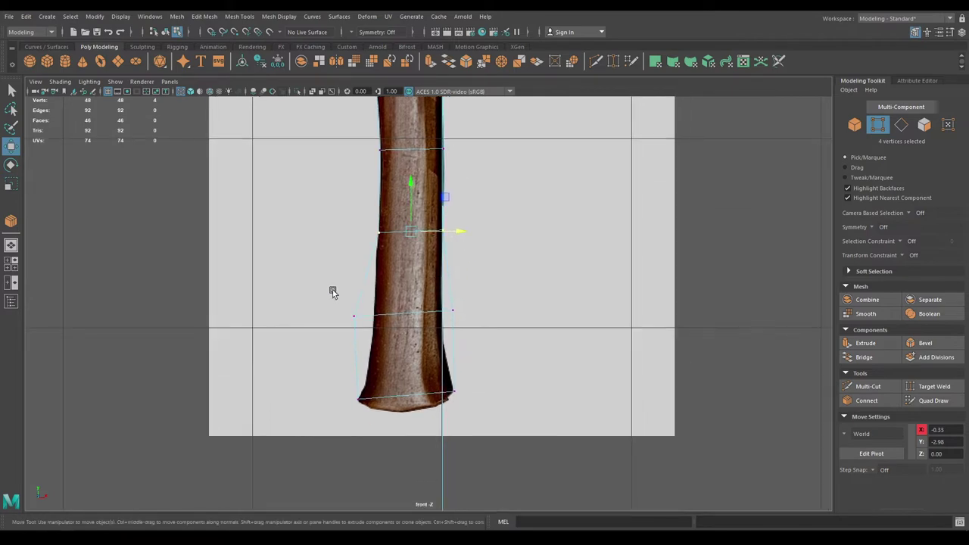
- Scale the tenth inner vertex row to the handle's width above the foot and position it at about X -0.37
left_click_drag(332, 291, 503, 325)
key("r")
left_click_drag(404, 315, 374, 329)
key("w")
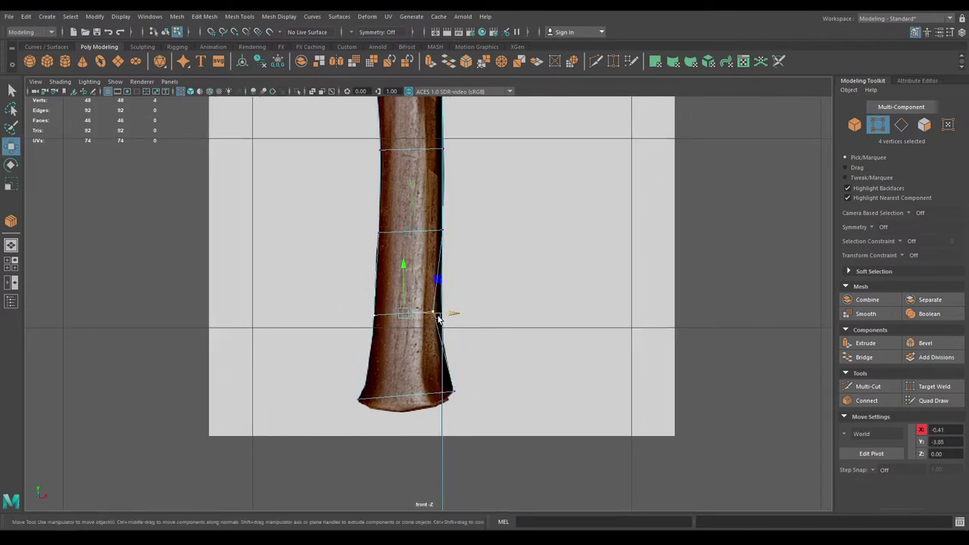
left_click_drag(449, 314, 404, 317)
key("r")
key("w")
key("r")
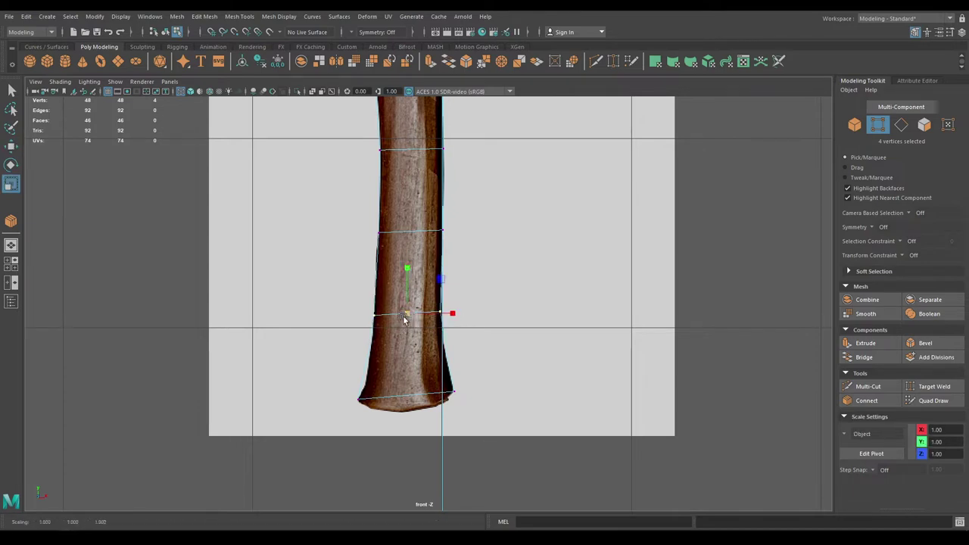
key("w")
- Split the edge ring between the tenth inner row and the handle's bottom end with one new edge loop
middle_click_drag(447, 312, 449, 257, "alt")
right_click_drag(449, 256, 518, 459, "alt")
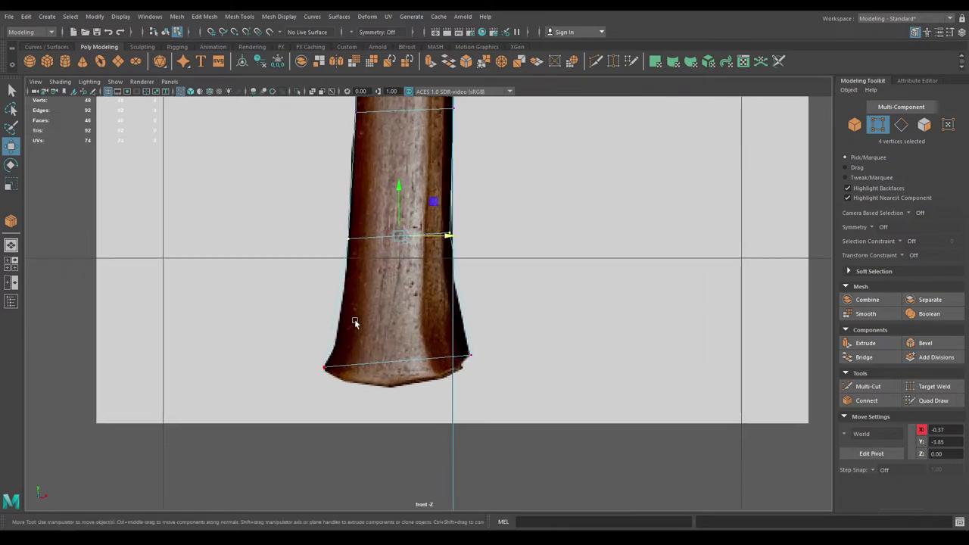
right_click_drag(332, 325, 336, 227)
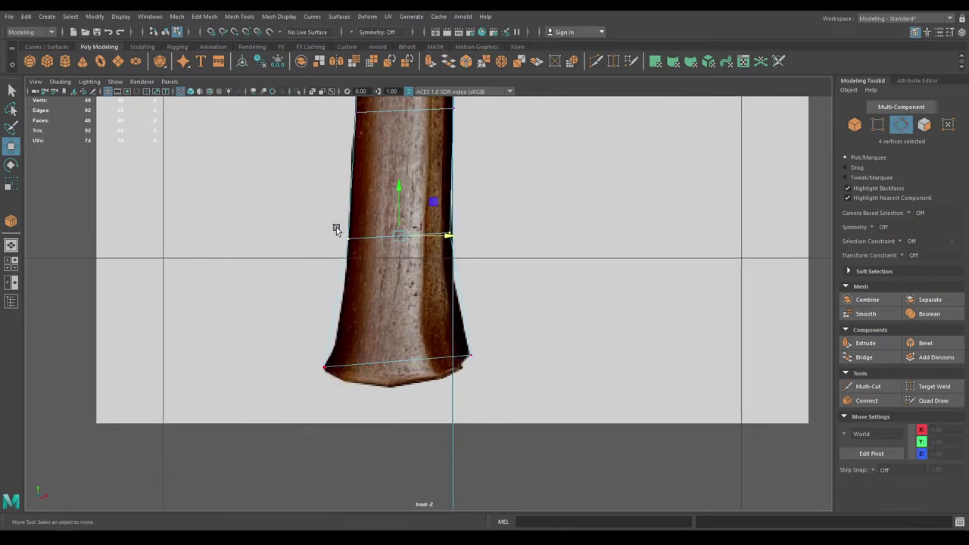
left_click(340, 298)
right_click_drag(383, 289, 306, 259, "ctrl")
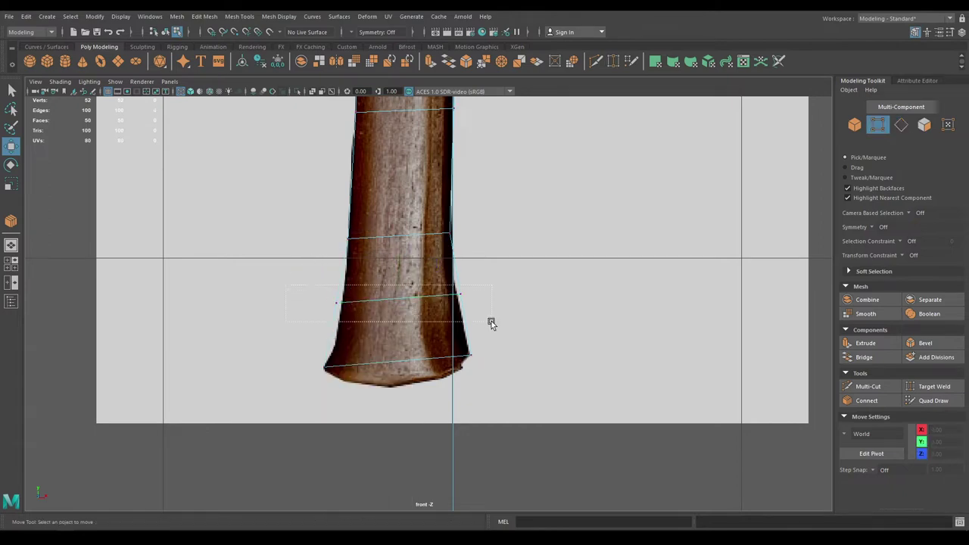
- Lower the new vertex row to about Y -4.48, scale it to the flared foot's width and position it at about X -0.36
key("r")
left_click_drag(398, 299, 385, 300)
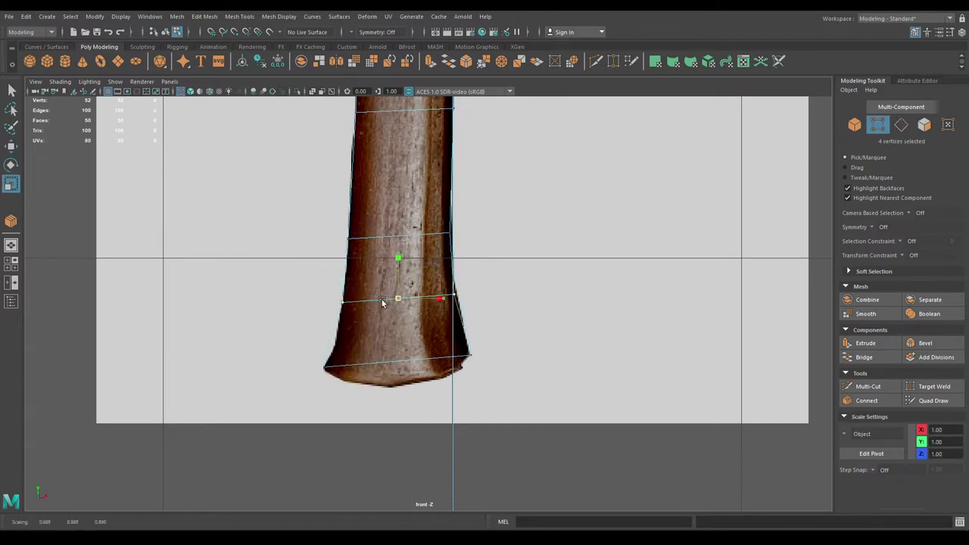
key("w")
left_click_drag(397, 250, 401, 273)
key("r")
key("r")
left_click_drag(399, 322, 404, 324)
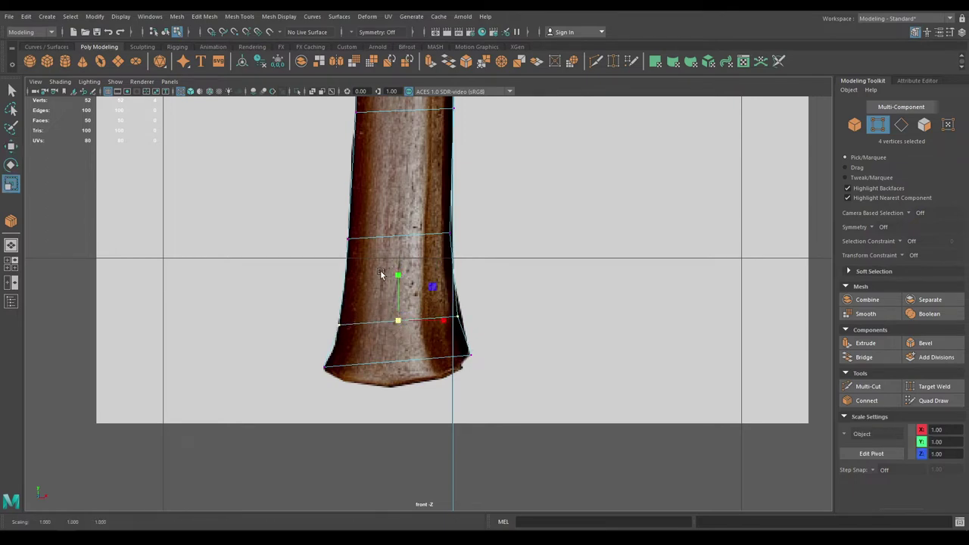
key("w")
left_click_drag(397, 275, 398, 282)
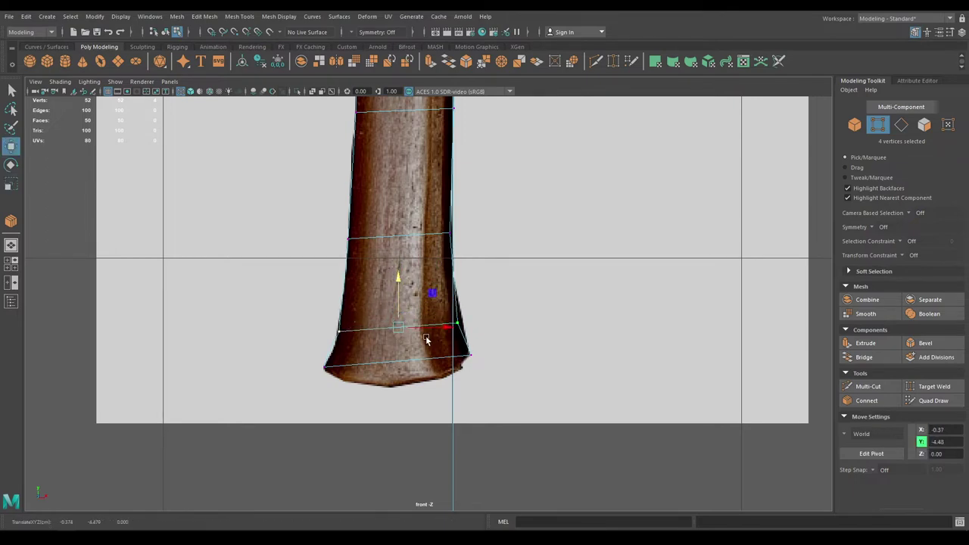
key("r")
left_click_drag(397, 327, 446, 318)
key("w")
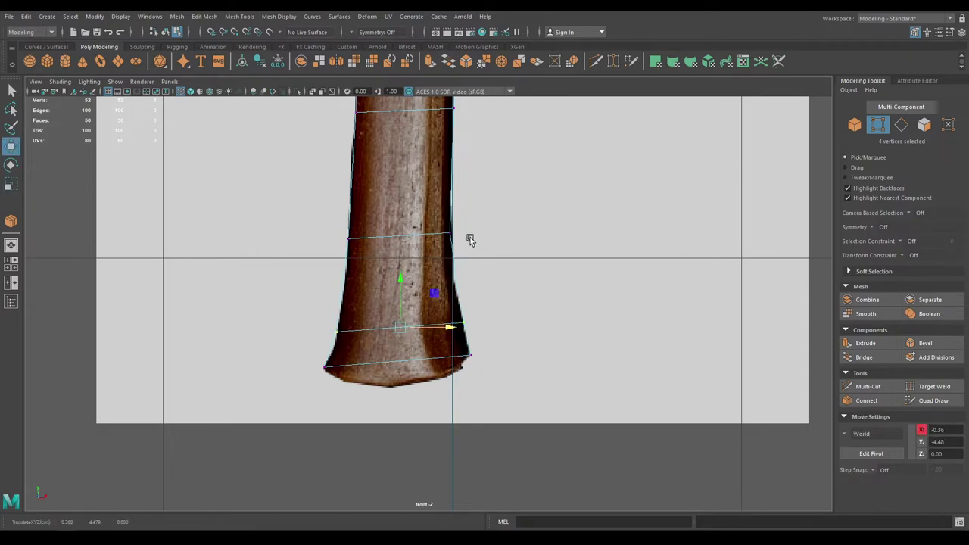
- Examine how the fitted rows follow the reference outline from the foot up to the axe head
left_click_drag(437, 219, 498, 237)
right_click_drag(485, 283, 480, 273, "alt")
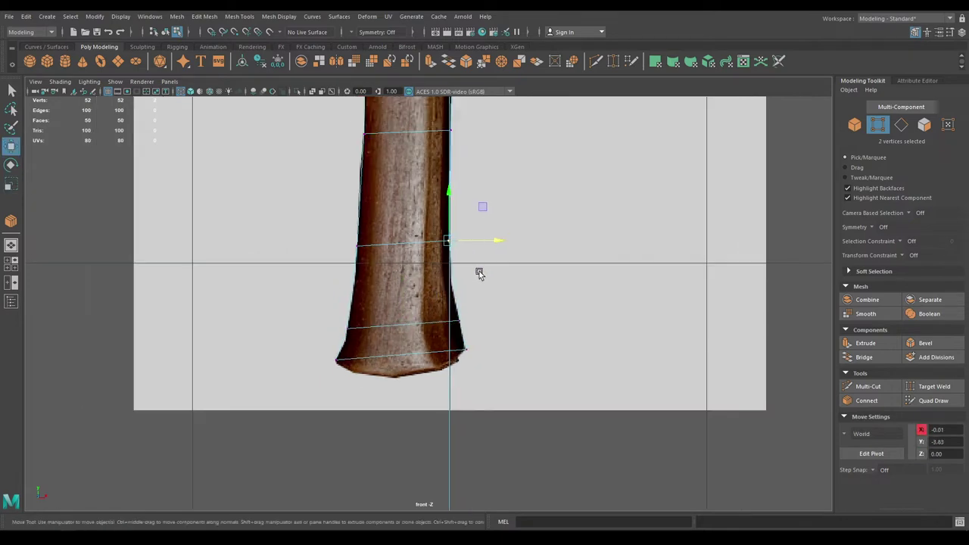
middle_click_drag(480, 273, 483, 369, "alt")
right_click_drag(482, 369, 461, 267, "alt")
middle_click_drag(460, 268, 470, 326, "alt")
right_click_drag(455, 240, 472, 248, "alt")
middle_click_drag(496, 252, 472, 299, "alt")
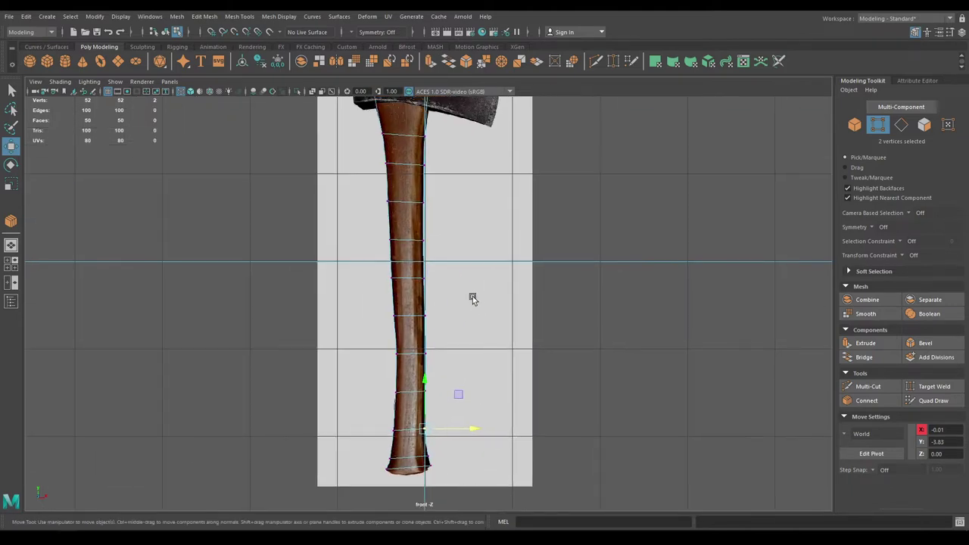
scroll(436, 253, "down", 2)
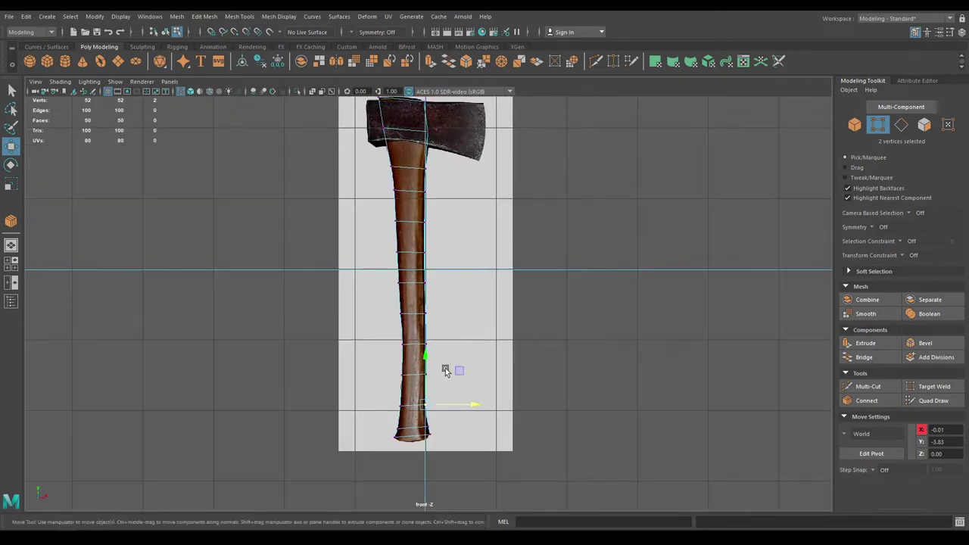
middle_click_drag(448, 381, 441, 352, "alt")
- Switch to the perspective view and display the handle shaded with texture maps
key("space")
left_click_drag(448, 327, 381, 281)
key("6")
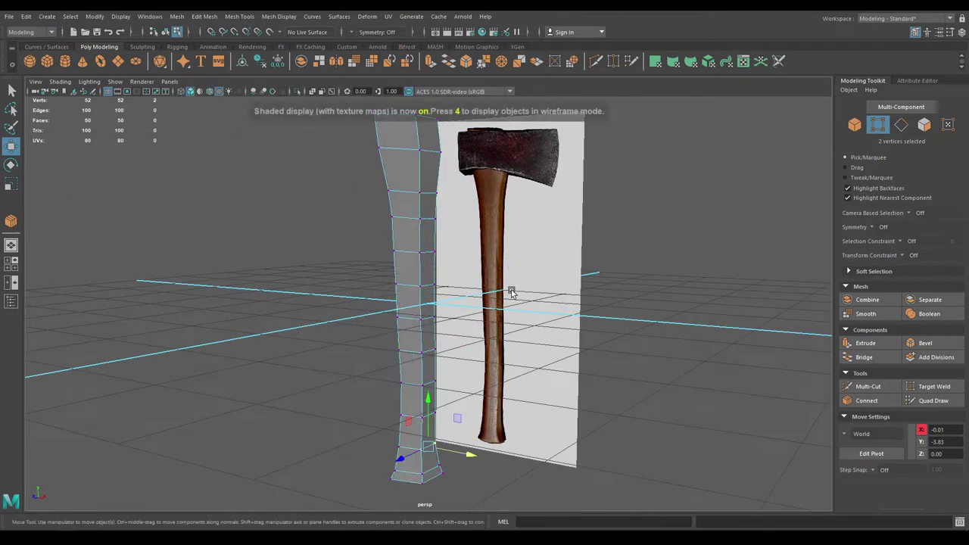
scroll(484, 318, "down", 2)
left_click_drag(454, 281, 439, 326, "alt")
- Select the handle's four lengthwise corner edge loops and bevel them
right_click_drag(446, 225, 447, 185)
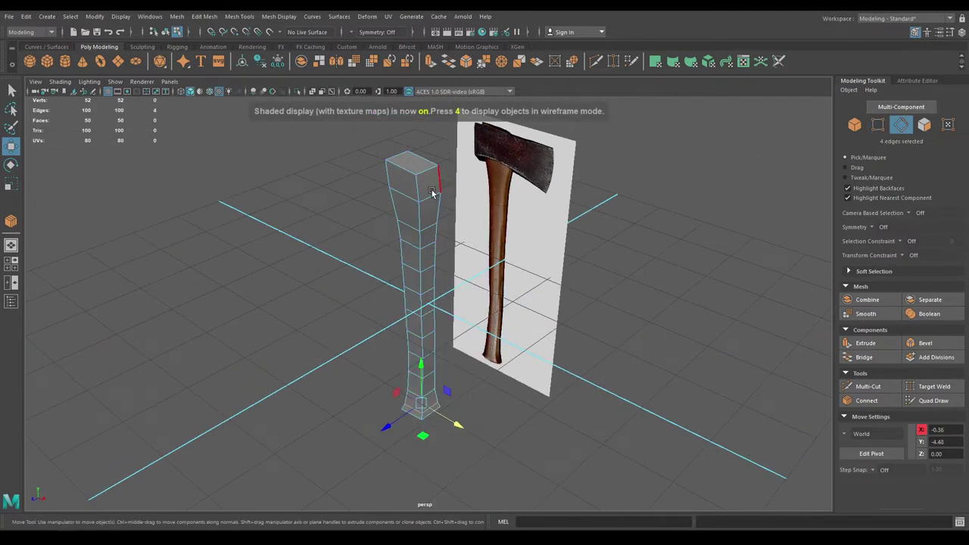
double_click(421, 189)
double_click(422, 189)
double_click(437, 186, "shift")
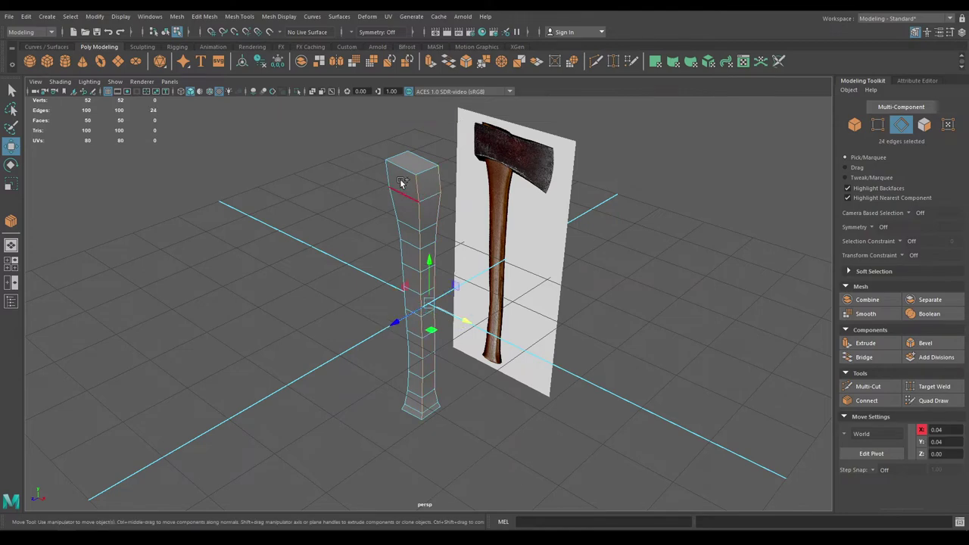
double_click(390, 182, "shift")
left_click_drag(396, 217, 608, 268, "alt")
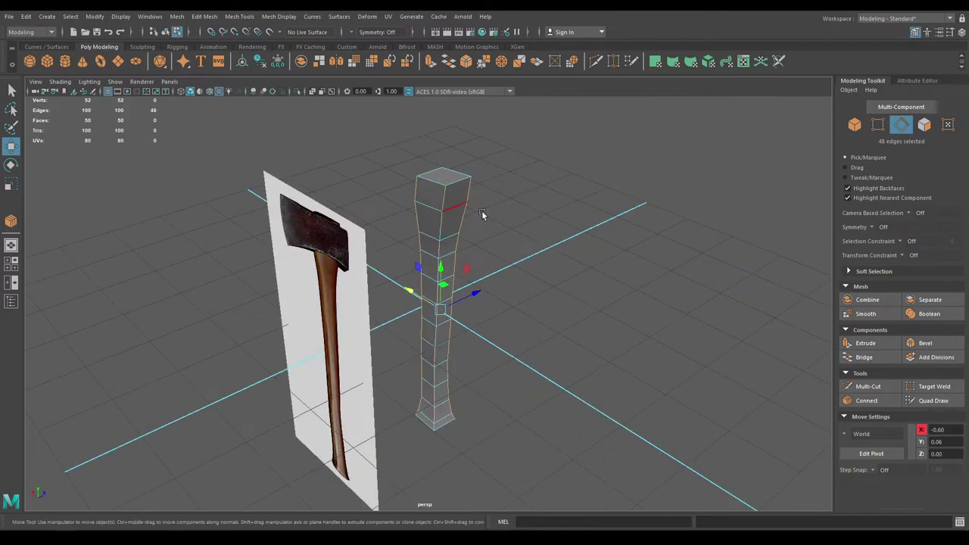
left_click_drag(482, 212, 426, 306, "alt")
right_click_drag(408, 271, 455, 271, "shift")
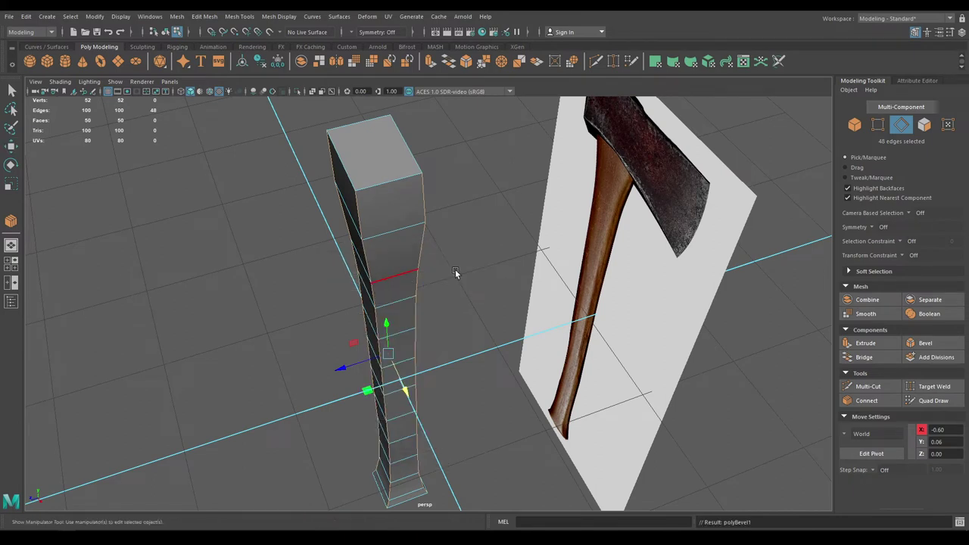
left_click_drag(519, 297, 464, 333, "alt")
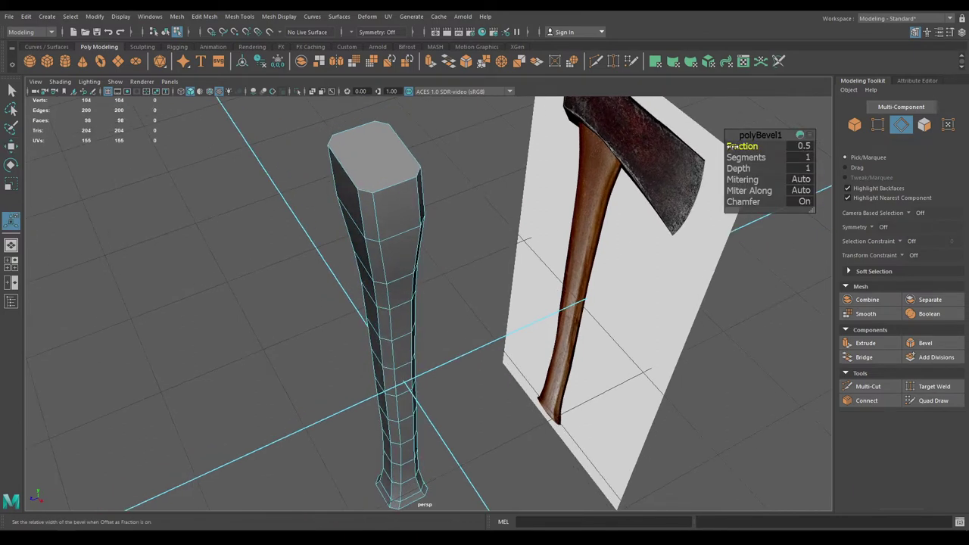
- Set the bevel's fraction to 0.76 and its segments to 2
left_click_drag(733, 146, 755, 146)
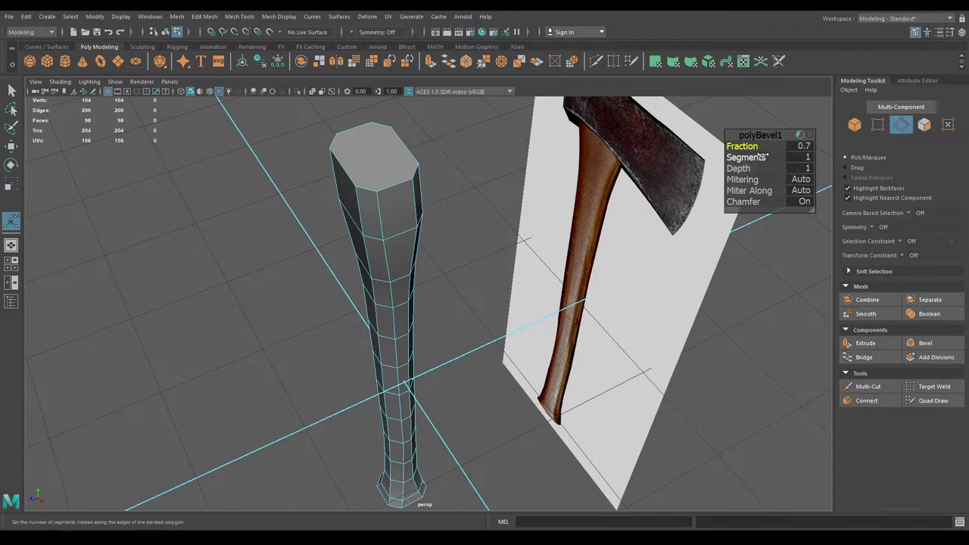
left_click_drag(756, 158, 800, 163)
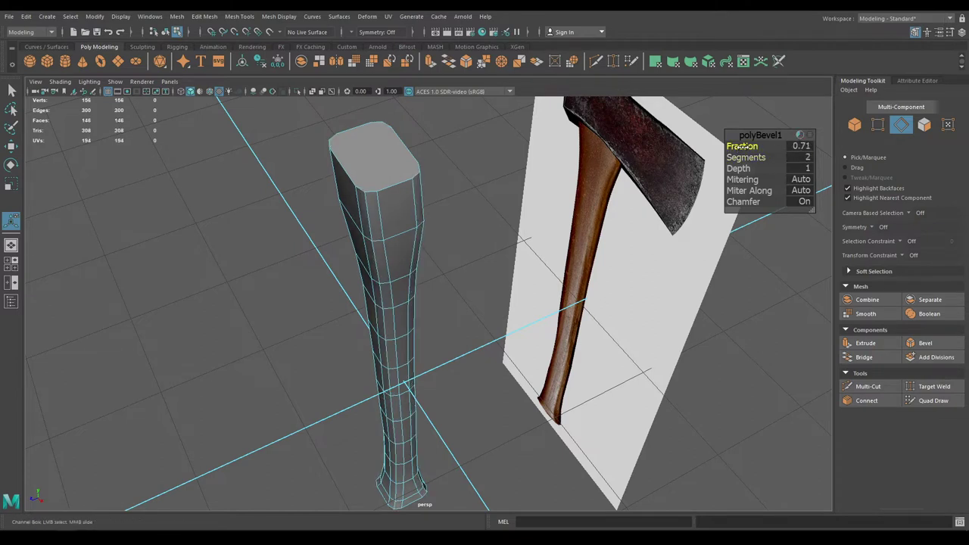
left_click_drag(744, 146, 750, 147)
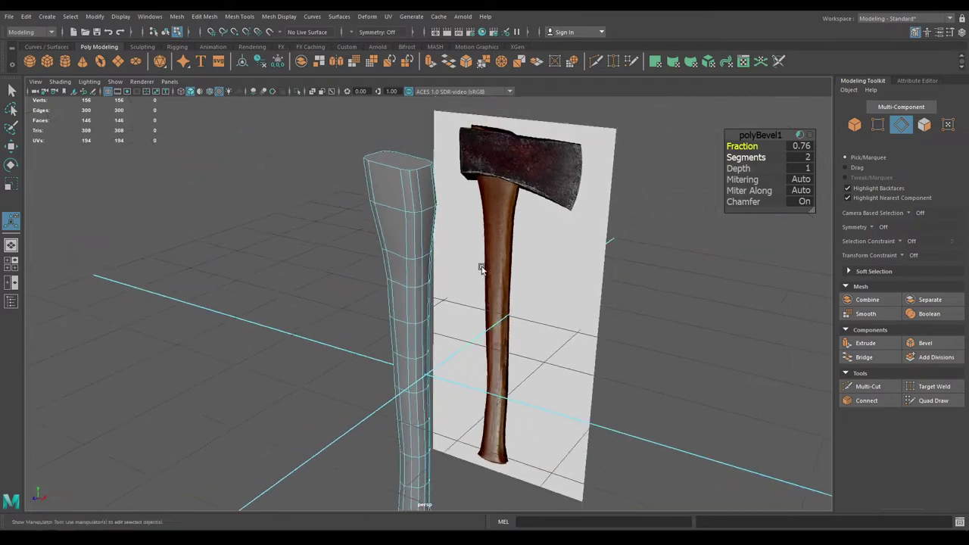
- Examine the beveled handle from several sides, from its foot to its top end
left_click_drag(481, 268, 474, 232, "alt")
middle_click_drag(464, 421, 460, 329, "alt")
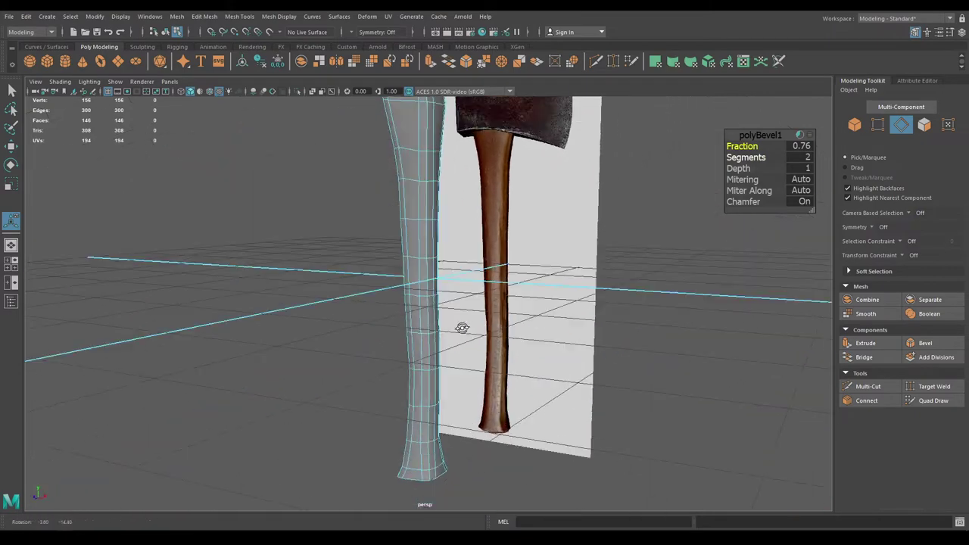
left_click_drag(468, 447, 488, 372, "alt")
middle_click_drag(481, 493, 485, 403, "alt")
left_click_drag(478, 452, 449, 282, "alt")
middle_click_drag(449, 284, 471, 358, "alt")
right_click_drag(471, 358, 496, 362, "alt")
- Scale the whole handle object thinner along Z to about 0.57 and deselect it
key("w")
right_click_drag(409, 284, 456, 250)
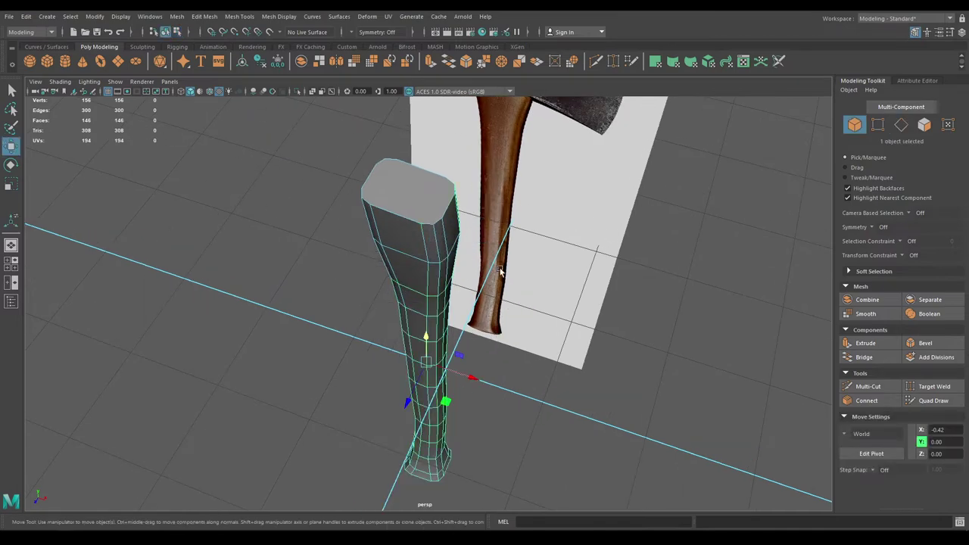
left_click_drag(500, 271, 385, 290, "alt")
key("r")
left_click_drag(319, 316, 352, 332, "alt")
left_click_drag(283, 349, 298, 347)
left_click_drag(300, 369, 429, 445, "alt")
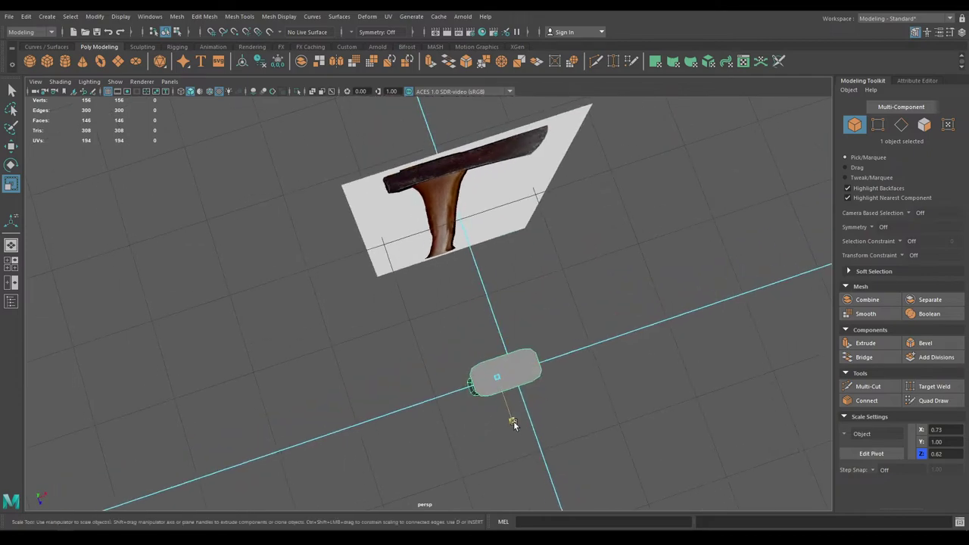
left_click_drag(514, 424, 530, 363)
left_click(541, 394)
- Show the front view in wireframe and lower the left-side vertices of the handle's bottom edge onto the rounded foot outline
key("space")
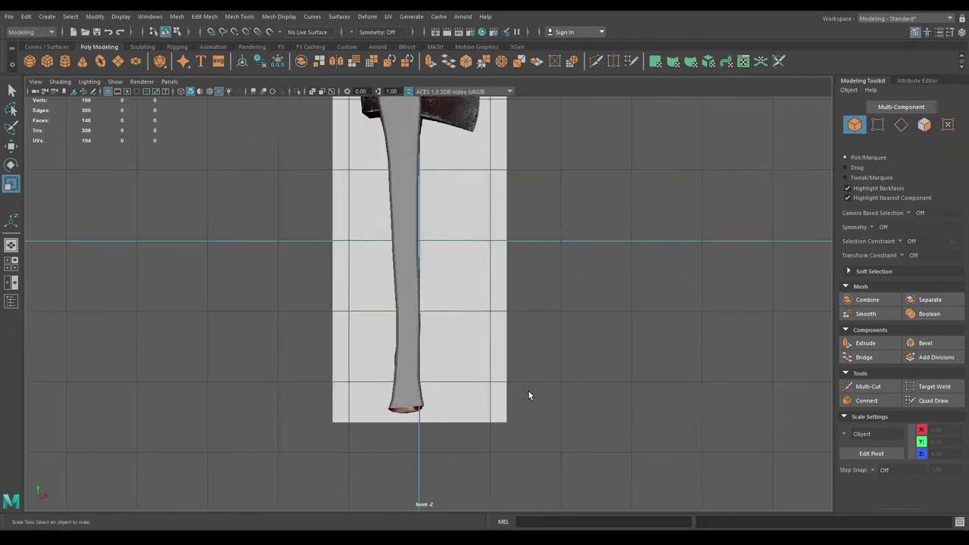
middle_click_drag(529, 393, 538, 340, "alt")
right_click_drag(538, 340, 523, 499, "alt")
left_click(367, 425)
middle_click_drag(439, 496, 465, 374, "alt")
right_click_drag(466, 374, 477, 413, "alt")
scroll(477, 411, "up", 2)
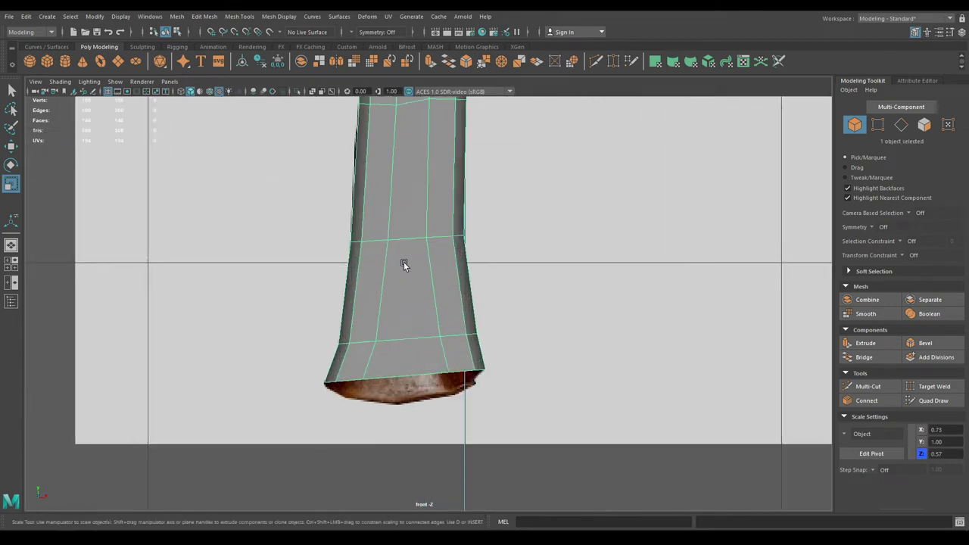
right_click_drag(425, 181, 376, 174)
right_click_drag(386, 250, 439, 363, "alt")
middle_click_drag(439, 363, 480, 292, "alt")
mouse_move(316, 327)
left_mouse_down()
mouse_move(328, 313)
mouse_move(328, 325)
left_mouse_up()
key("4")
key("w")
mouse_move(387, 370)
left_mouse_down()
mouse_move(350, 321)
mouse_move(369, 331)
left_mouse_up()
- Lower the two right-side vertex pairs of the bottom edge to about Y -4.85 and Y -4.76 along the foot outline
left_click_drag(514, 368, 498, 327)
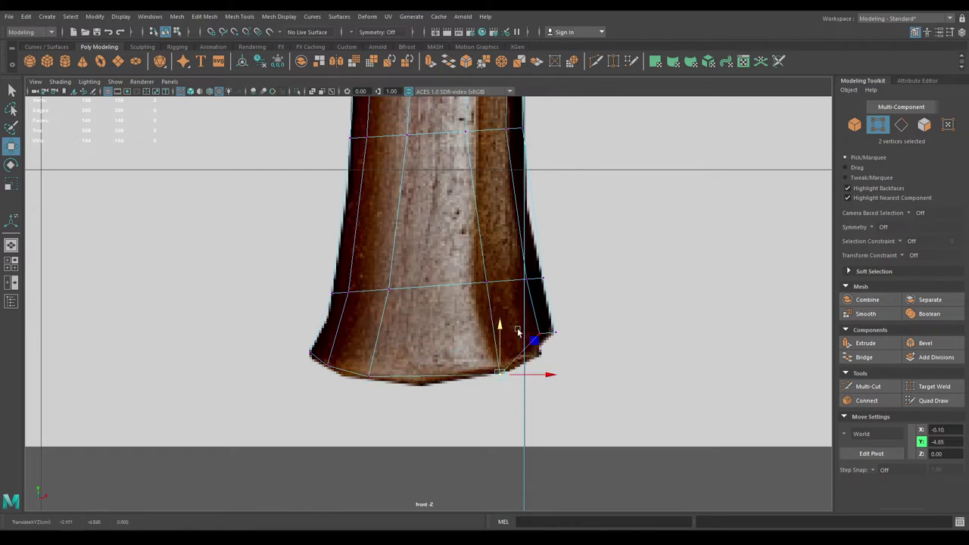
left_click(546, 345)
left_click_drag(540, 295, 539, 313)
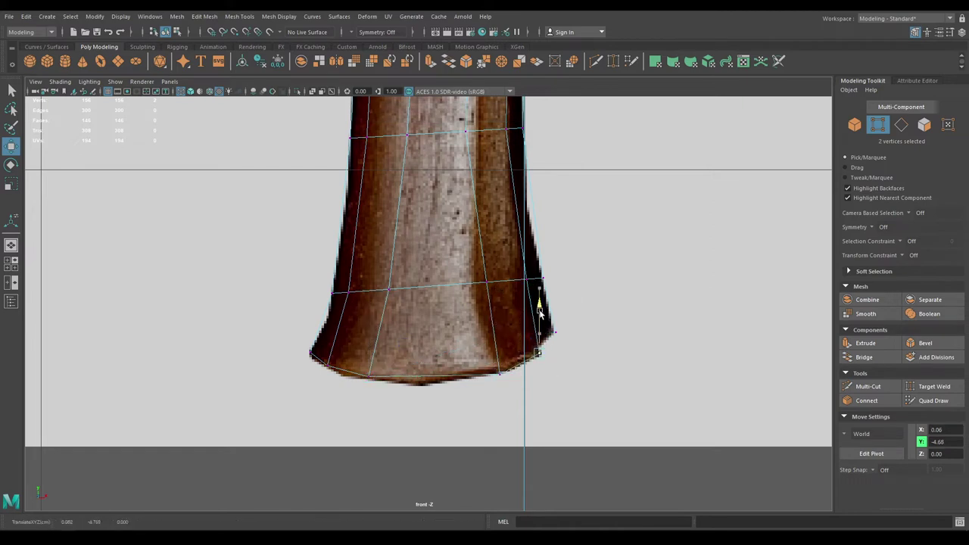
key("space")
left_click_drag(535, 365, 536, 253)
middle_click_drag(536, 253, 536, 476, "alt")
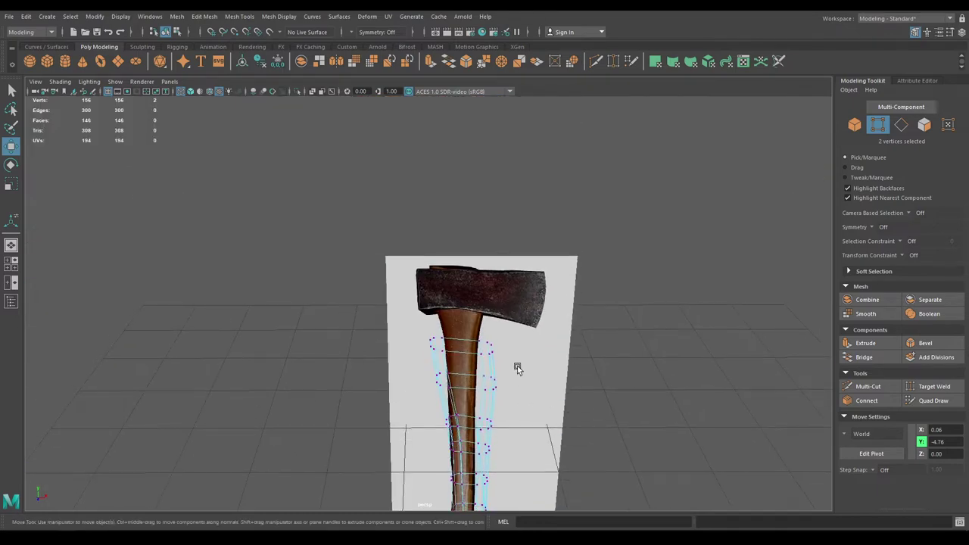
key("space")
left_click_drag(517, 368, 535, 446)
key("space")
left_click_drag(515, 346, 516, 368)
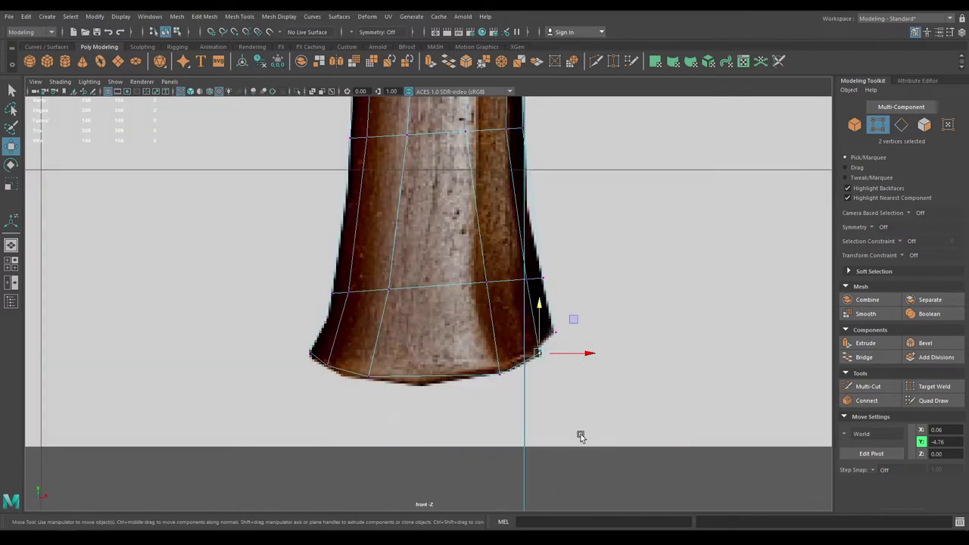
- Raise the two vertex pairs near the left corner of the handle's top edge onto the reference outline
scroll(528, 264, "down", 10)
middle_click_drag(516, 195, 446, 417, "alt")
scroll(445, 418, "up", 2)
middle_click_drag(424, 231, 438, 409, "alt")
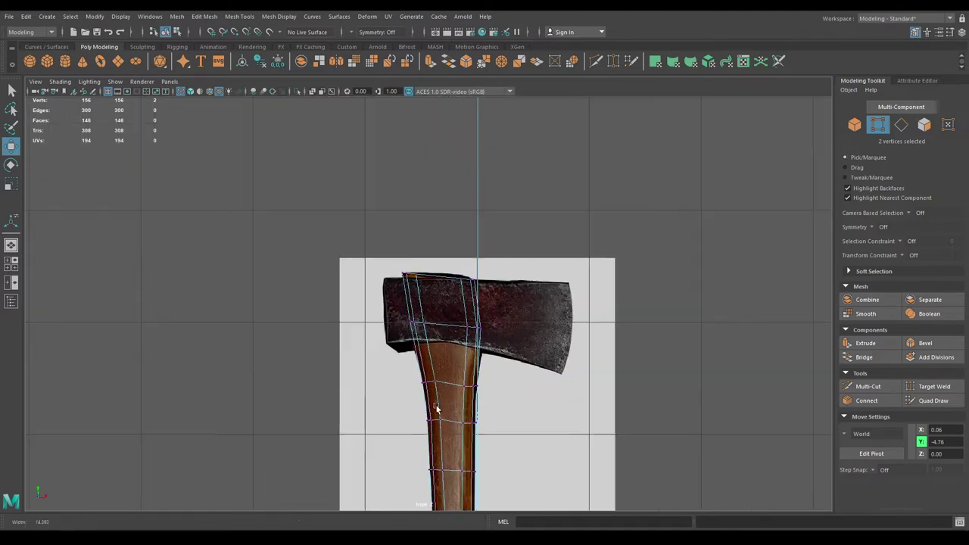
scroll(438, 408, "up", 10)
middle_click_drag(402, 219, 397, 349, "alt")
left_click_drag(325, 224, 366, 275)
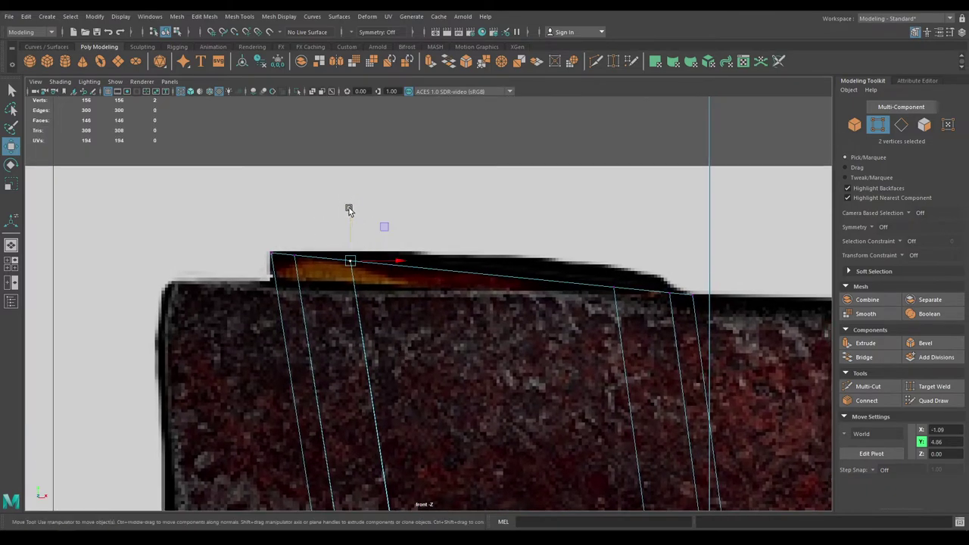
left_click_drag(350, 210, 352, 199)
left_click_drag(289, 230, 322, 278)
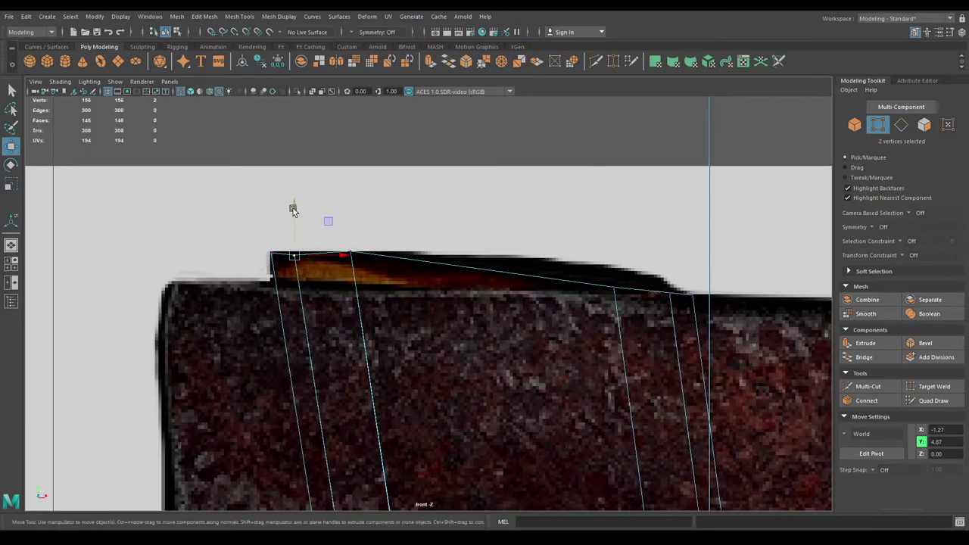
left_click_drag(294, 203, 295, 201)
- Raise the two vertex pairs near the right corner of the top edge onto the outline, the outer pair to about Y 4.80
left_click_drag(595, 264, 629, 300)
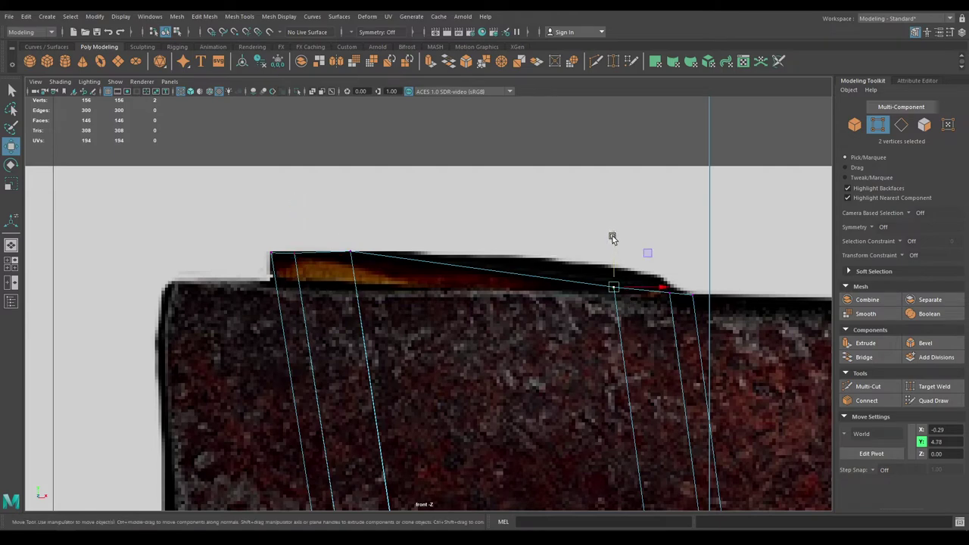
left_click_drag(613, 239, 616, 217)
left_click_drag(683, 330, 669, 235)
key("space")
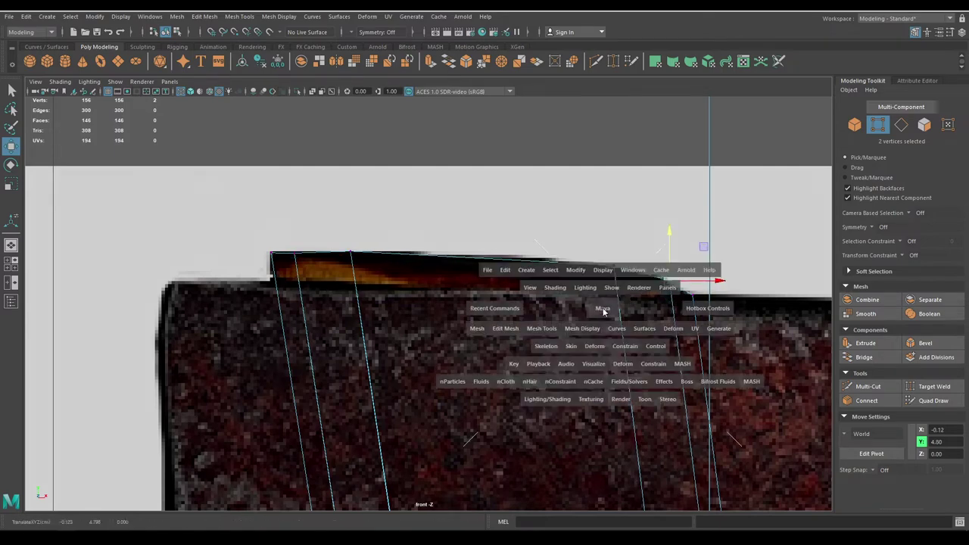
- Examine the shaped handle against the reference image in the textured perspective view
left_click(603, 310)
mouse_move(603, 311)
left_mouse_down("alt")
mouse_move(584, 332)
mouse_move(560, 332)
left_mouse_up("alt")
key("6")
right_click_drag(484, 257, 545, 243)
left_click(545, 243)
scroll(546, 243, "down", 2)
middle_click_drag(542, 265, 557, 142, "alt")
left_click_drag(541, 420, 519, 393, "alt")
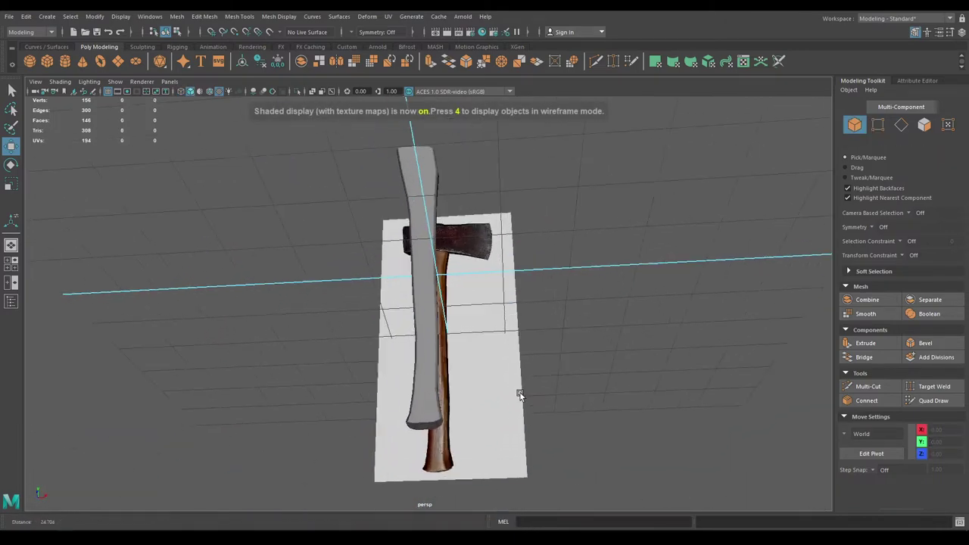
scroll(476, 361, "up", 2)
left_click_drag(475, 361, 459, 255, "alt")
scroll(458, 255, "down", 2)
- Select the handle's side edges in the front view, leaving out the end outlines, soften them and return to object mode
left_click(434, 268)
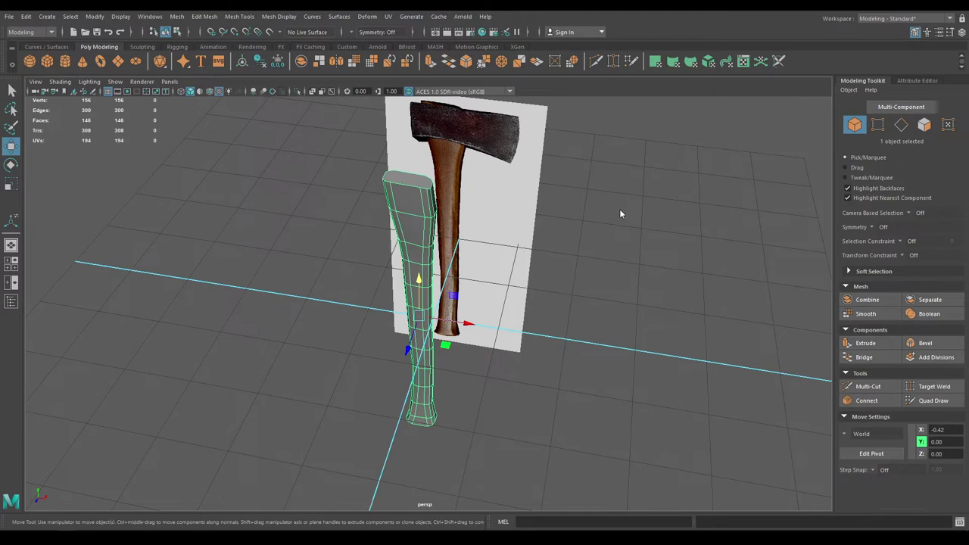
right_click_drag(619, 212, 618, 180)
key("space")
left_click_drag(618, 180, 613, 211)
scroll(573, 268, "down", 3)
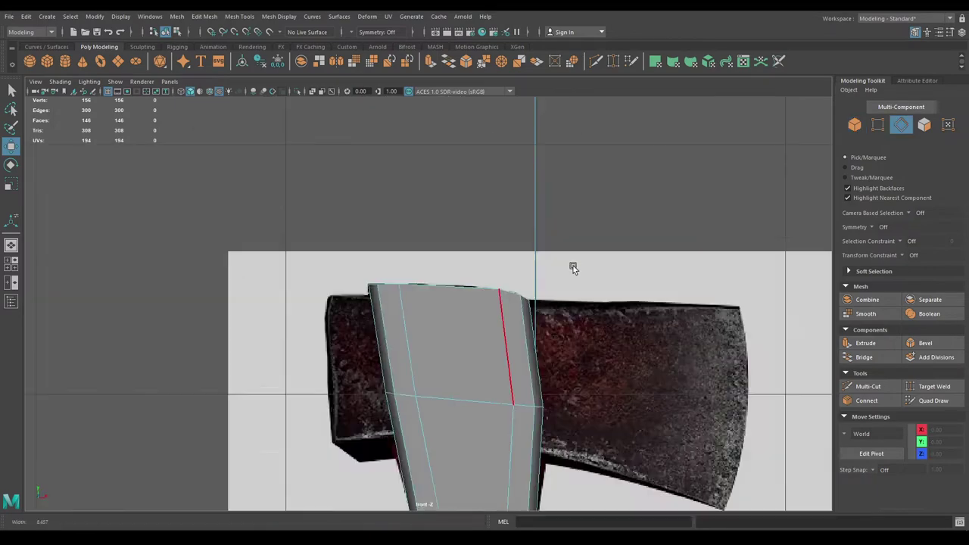
scroll(573, 268, "down", 8)
middle_click_drag(484, 323, 470, 196, "alt")
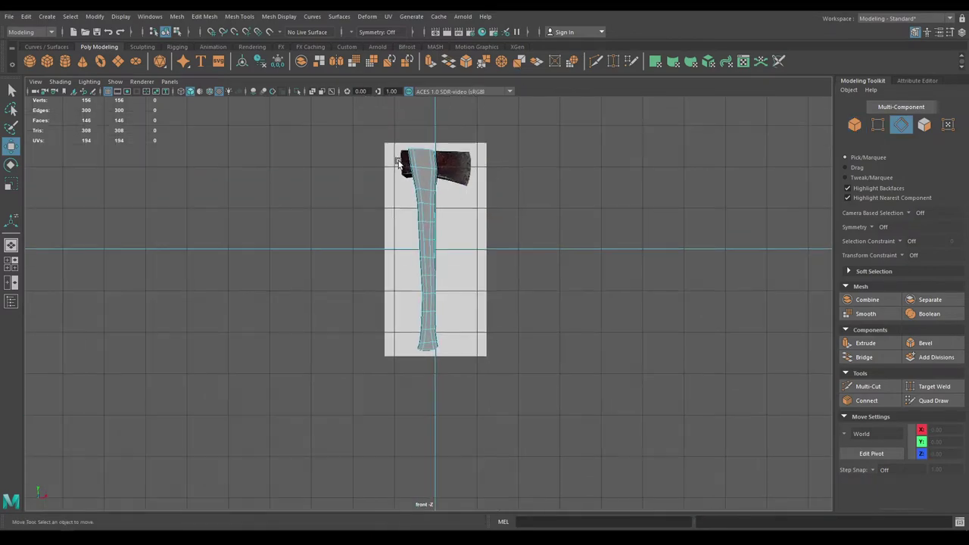
left_click_drag(398, 163, 491, 292)
key("space")
mouse_move(492, 291)
left_mouse_down("alt")
mouse_move(328, 228)
mouse_move(359, 188)
mouse_move(486, 287)
left_mouse_up("alt")
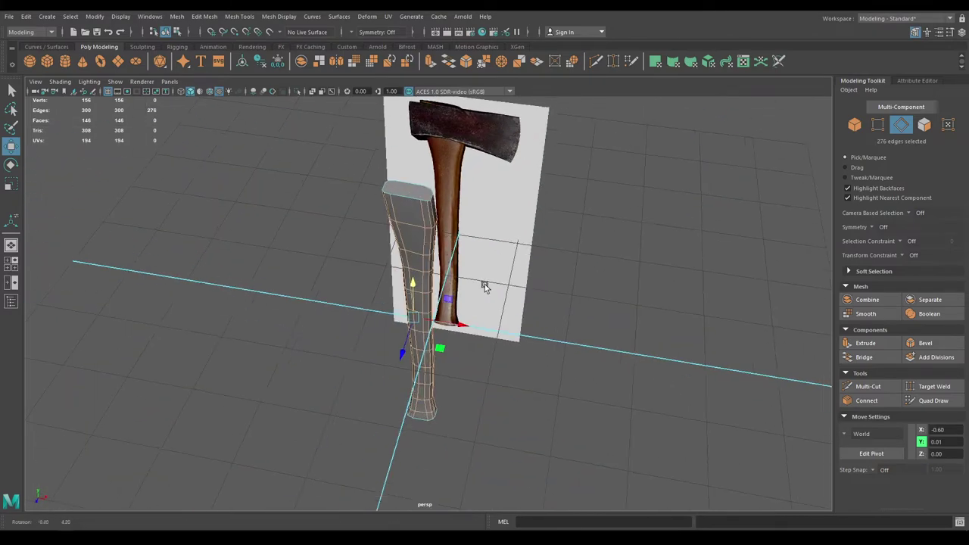
scroll(485, 285, "up", 3)
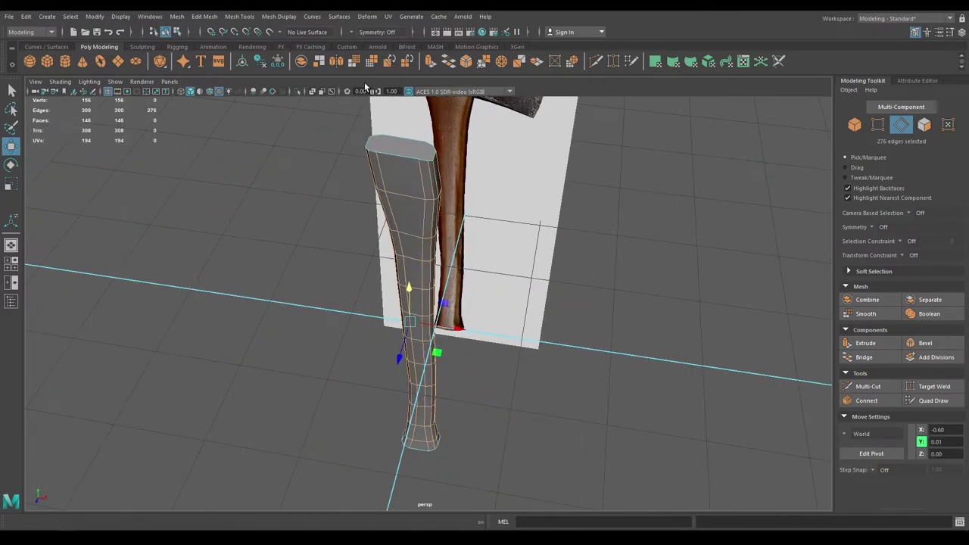
left_click(271, 21)
left_click(305, 107)
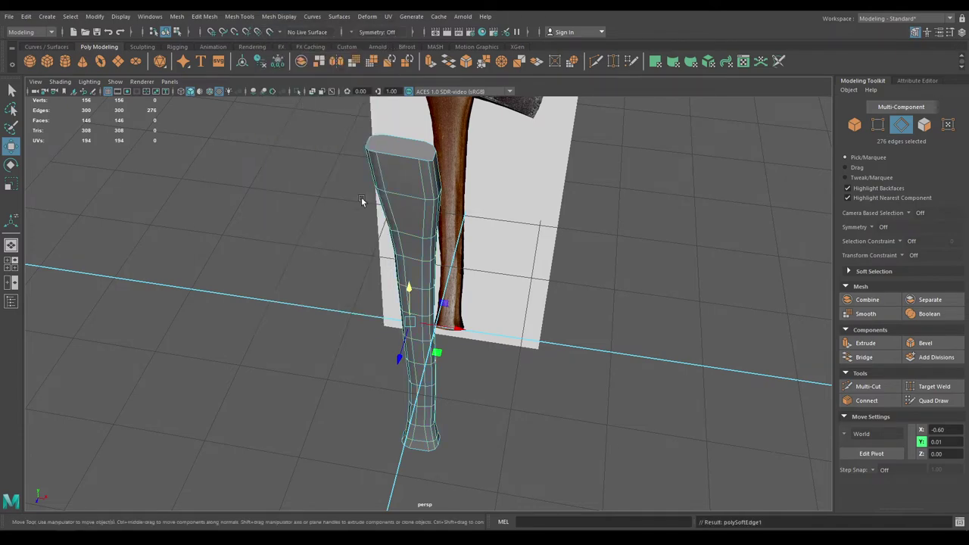
right_click_drag(362, 198, 408, 181)
left_click(569, 253)
- Examine the softened shading of the handle from all around, including its upper end
left_click_drag(569, 252, 594, 246, "alt")
right_click_drag(593, 246, 510, 99, "alt")
left_click_drag(510, 99, 522, 133, "alt")
right_click_drag(523, 132, 537, 182, "alt")
mouse_move(537, 183)
left_mouse_down("alt")
mouse_move(519, 190)
mouse_move(521, 178)
left_mouse_up("alt")
right_click_drag(521, 178, 447, 241, "alt")
left_click_drag(447, 241, 443, 280, "alt")
right_click_drag(443, 280, 474, 289, "alt")
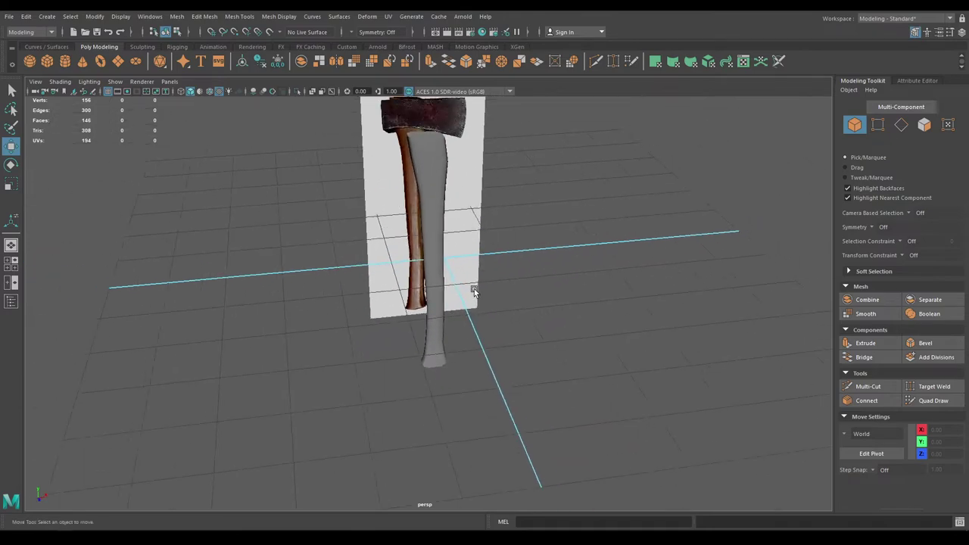
left_click_drag(474, 288, 463, 286, "alt")
middle_click_drag(464, 286, 475, 378, "alt")
left_click_drag(477, 272, 522, 294, "alt")
middle_click_drag(522, 293, 518, 360, "alt")
right_click_drag(518, 360, 522, 412, "alt")
middle_click_drag(522, 412, 510, 335, "alt")
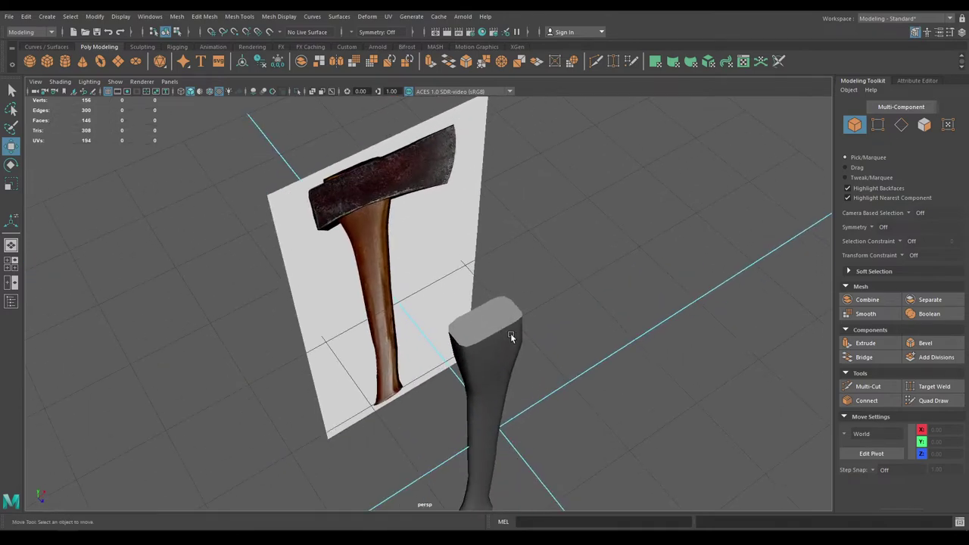
- Select the handle in the front view and hide it to expose the axe head on the reference
left_click_drag(520, 222, 563, 246, "alt")
key("space")
right_click_drag(564, 246, 551, 410, "alt")
middle_click_drag(484, 144, 508, 394, "alt")
right_click_drag(446, 282, 560, 477, "alt")
middle_click_drag(519, 499, 482, 273, "alt")
left_click(467, 296)
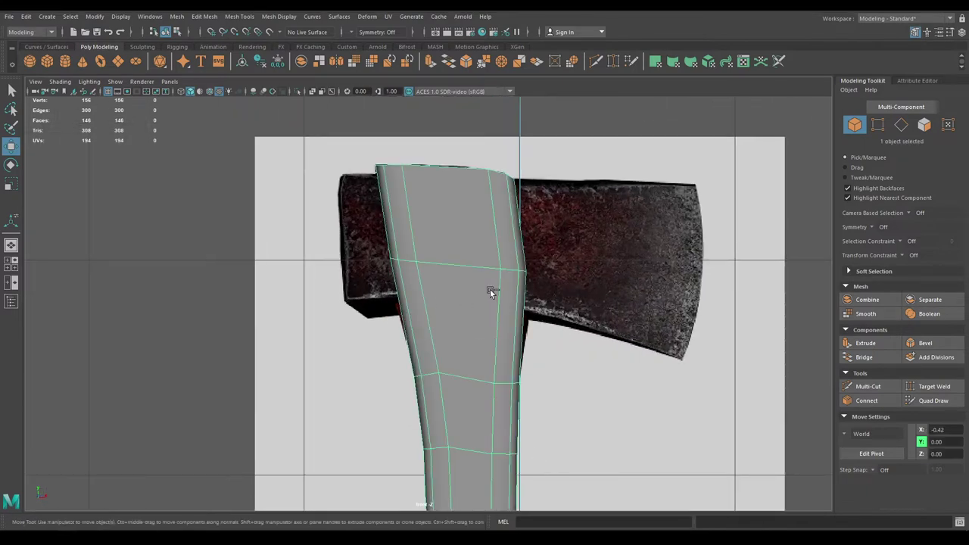
key("ctrl+h")
- Trace the axe head's upper edge and curved cutting edge with the Create Polygon tool, down to the blade's lower tip
right_click_drag(450, 244, 452, 355, "alt")
middle_click_drag(452, 355, 333, 424, "alt")
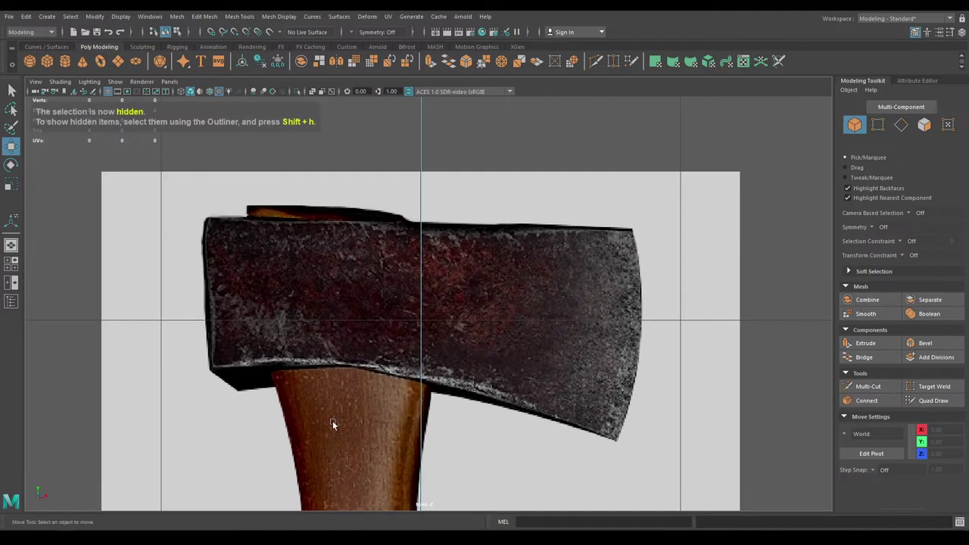
middle_click_drag(351, 275, 395, 271, "alt")
right_click(394, 241, "shift")
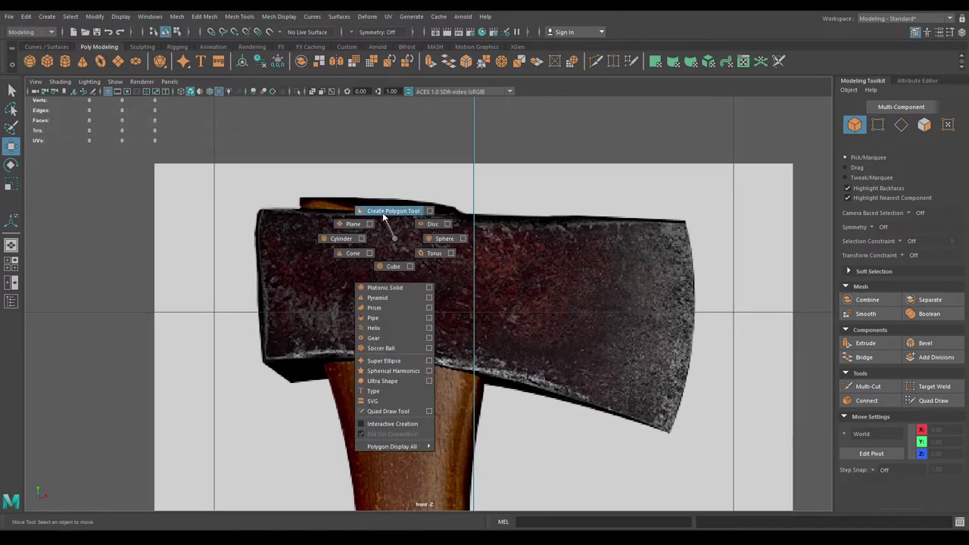
right_click_drag(385, 217, 387, 214, "shift")
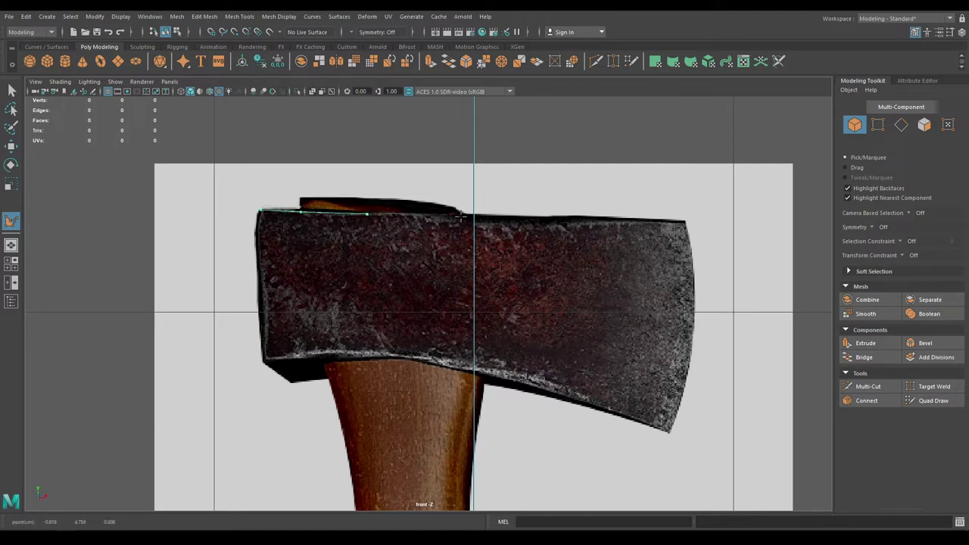
left_click(685, 220)
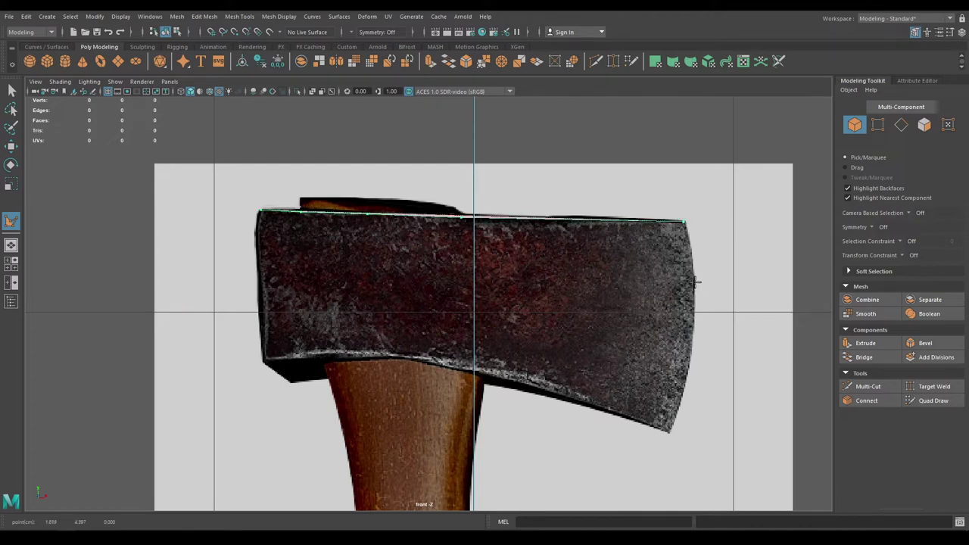
left_click(694, 282)
left_click(693, 338)
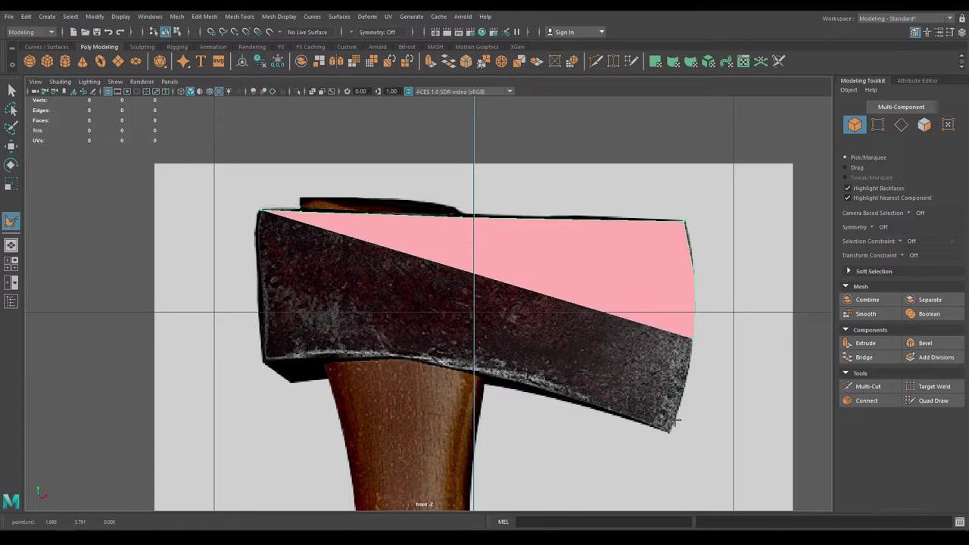
left_click(670, 431)
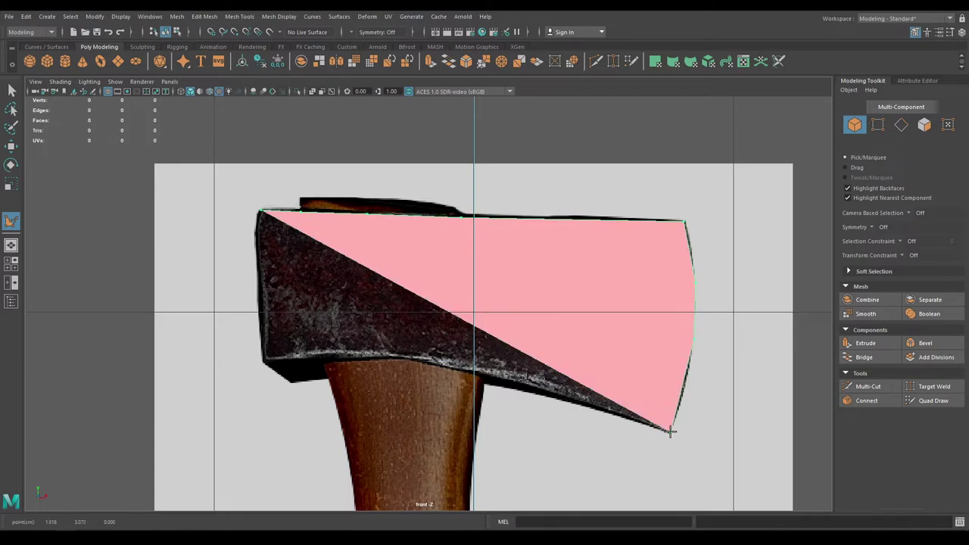
- Continue the polygon along the head's lower edge to the back corner and complete the 12-vertex axe head face
left_click(568, 400)
left_click(482, 371)
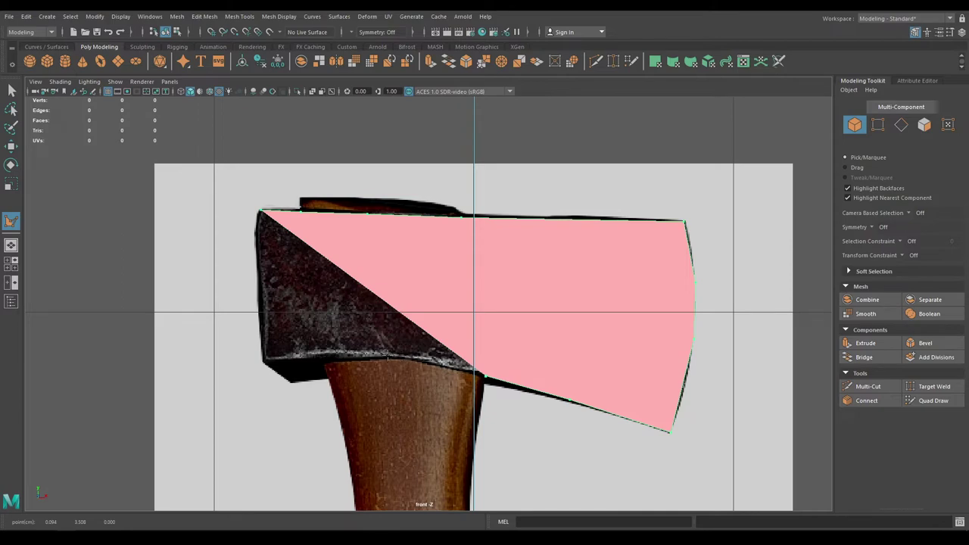
left_click(393, 356)
left_click(262, 359)
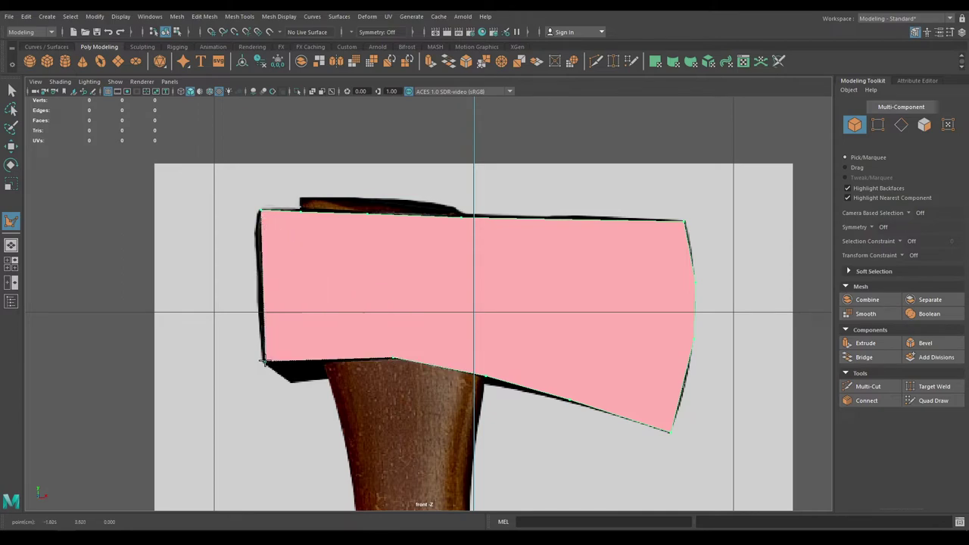
key("w")
- Select the axe head polygon in the perspective view and center its pivot
key("space")
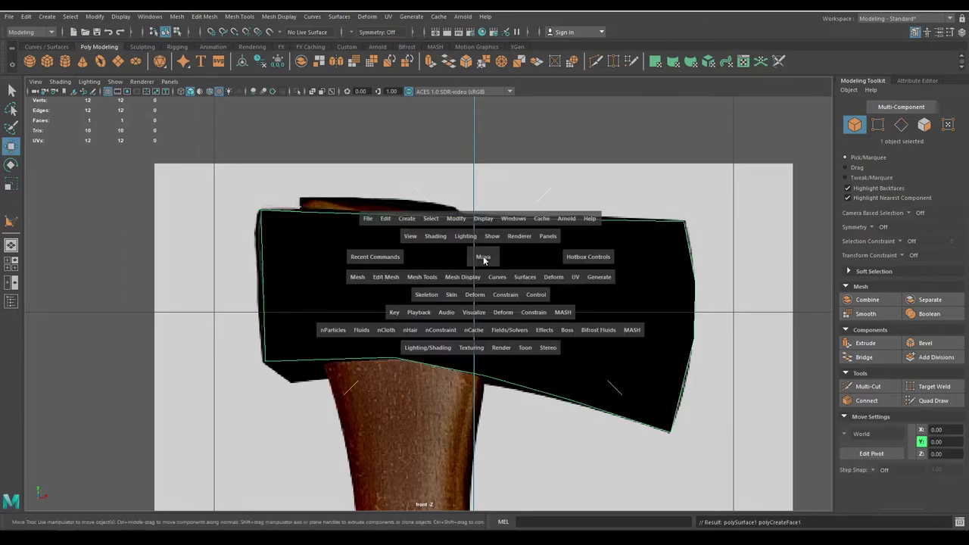
left_click_drag(483, 259, 483, 236)
left_click_drag(470, 289, 609, 272, "alt")
right_click_drag(644, 242, 726, 270)
left_click(567, 279)
right_click_drag(616, 236, 666, 216)
left_click(585, 271)
key("space")
left_click(545, 212)
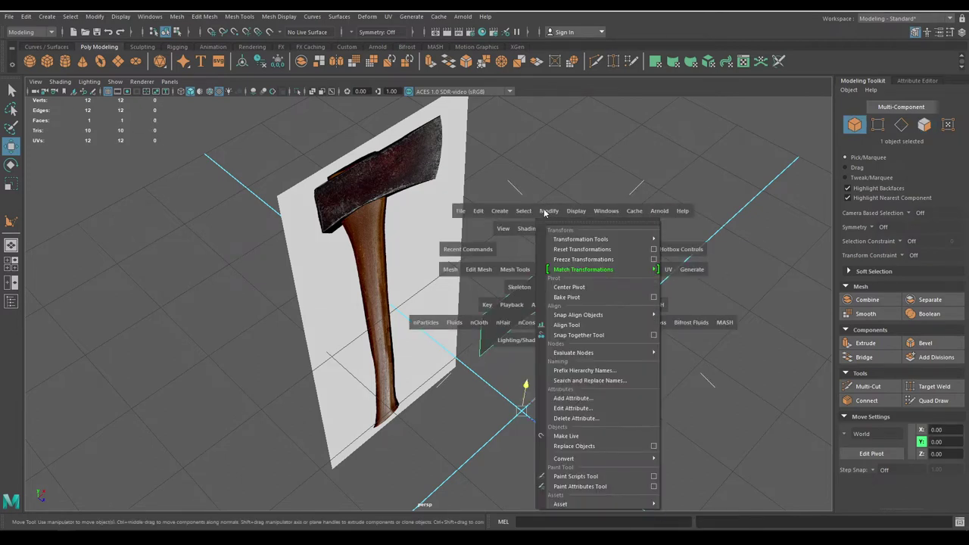
left_click(576, 286)
- In the front wireframe view, move the lower-edge vertex above the handle to about X -0.79, Y 3.69
key("space")
left_click_drag(574, 271, 573, 303)
scroll(533, 371, "up", 3)
middle_click_drag(462, 351, 508, 339, "alt")
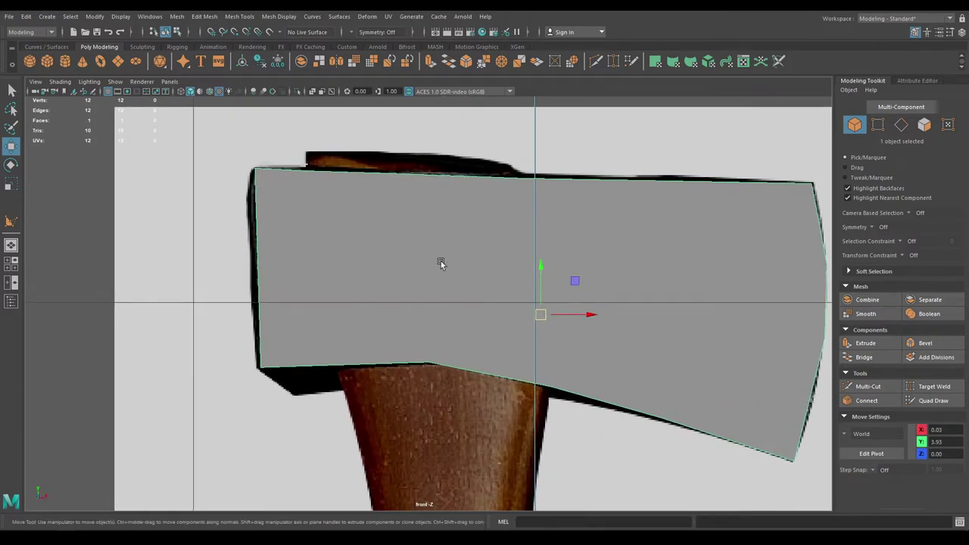
scroll(437, 266, "up", 3)
right_click_drag(432, 220, 382, 219)
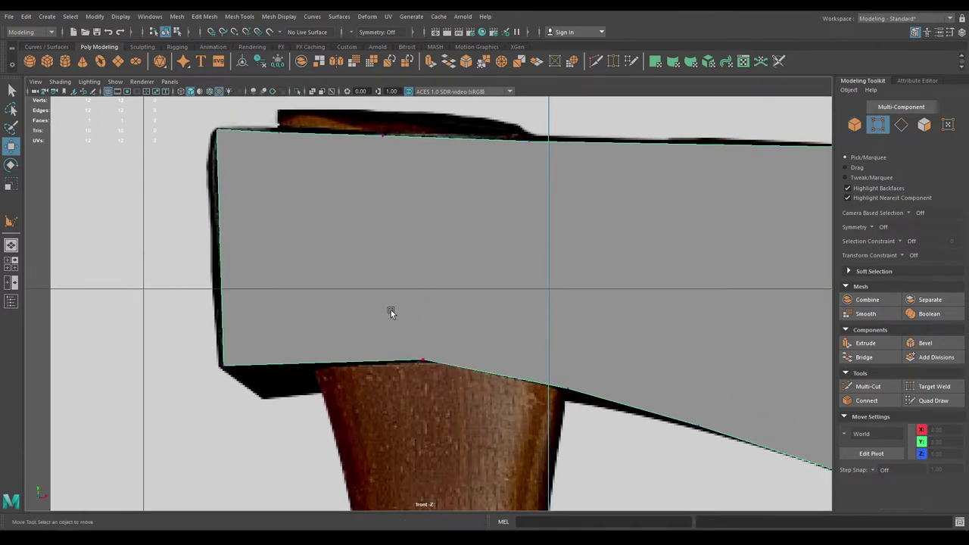
left_click(424, 361)
key("4")
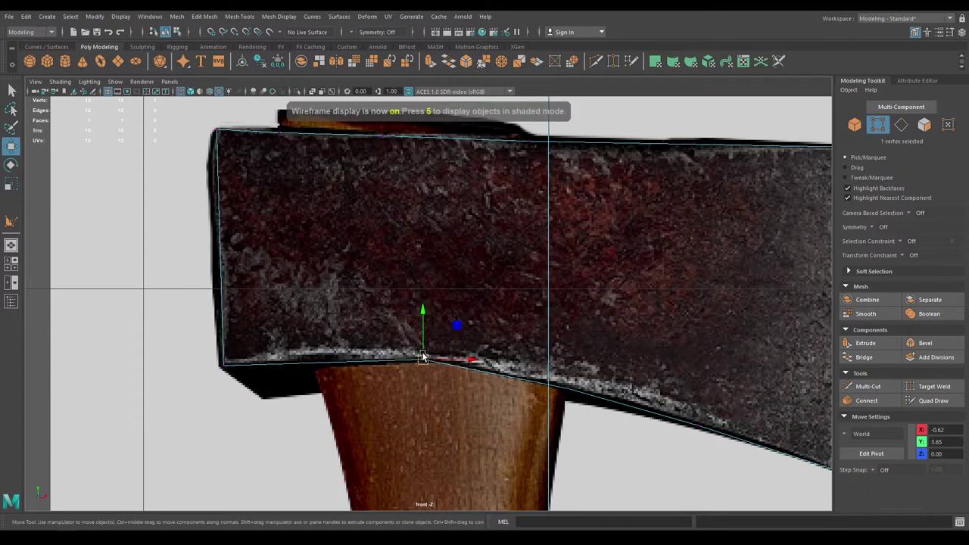
left_click_drag(424, 355, 389, 350)
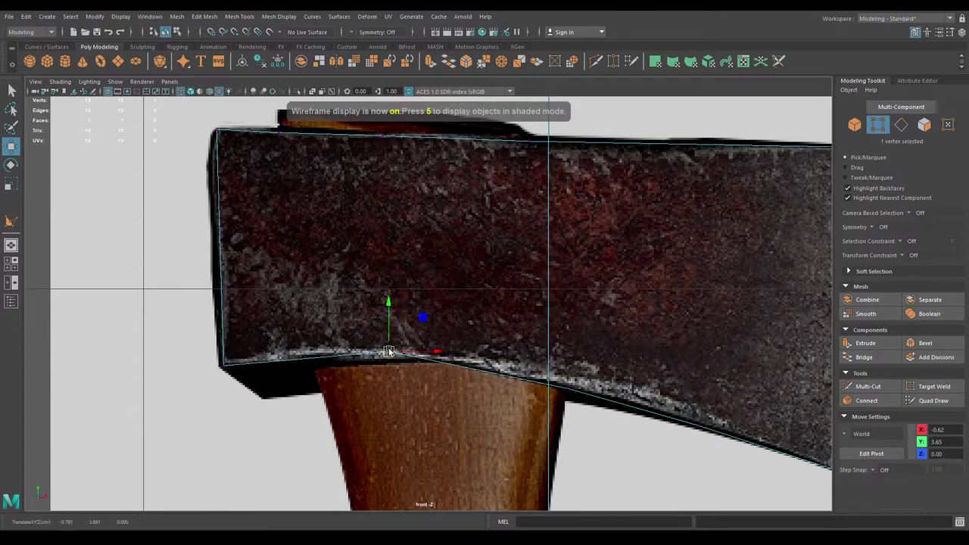
- Place the lower-edge vertex at the handle's front side at about Y 3.53 and lower the one above the handle to Y 3.66
middle_click_drag(583, 370, 525, 320, "alt")
left_click_drag(481, 317, 515, 339)
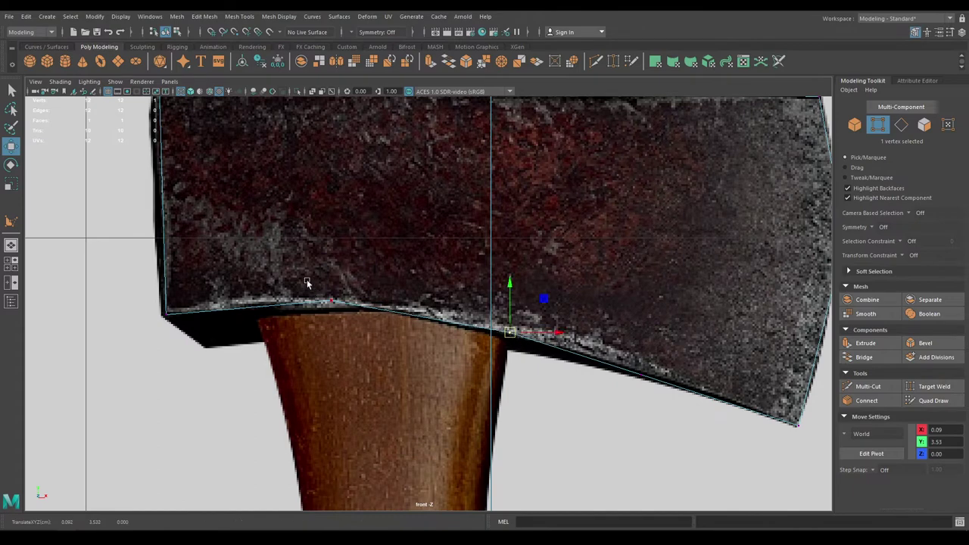
left_click_drag(307, 281, 345, 309)
left_click_drag(327, 250, 326, 256)
scroll(386, 307, "down", 1)
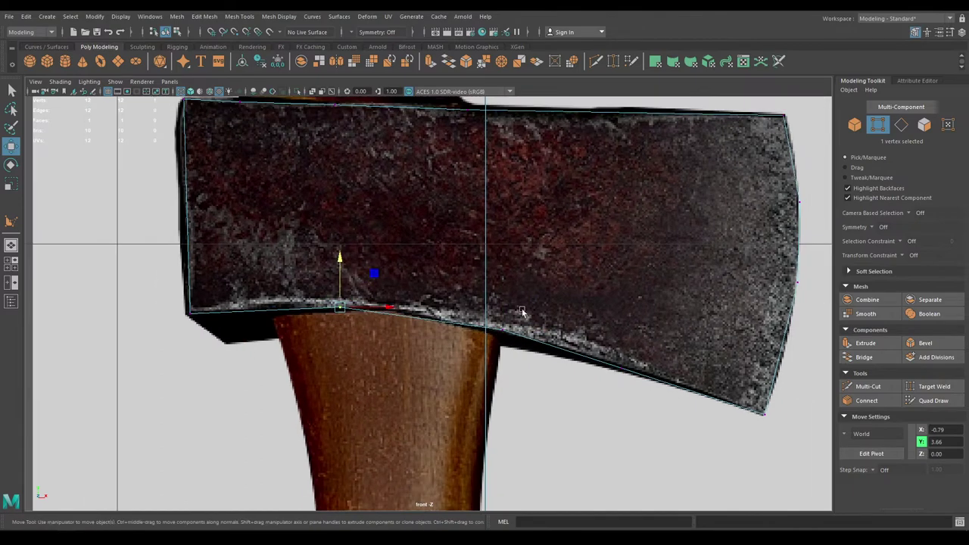
- Lower the two middle vertices along the cutting edge's curve and set the blade's upper corner at about X 1.62
middle_click_drag(523, 316, 514, 334, "alt")
left_click_drag(716, 260, 781, 344)
left_click_drag(759, 201, 803, 135)
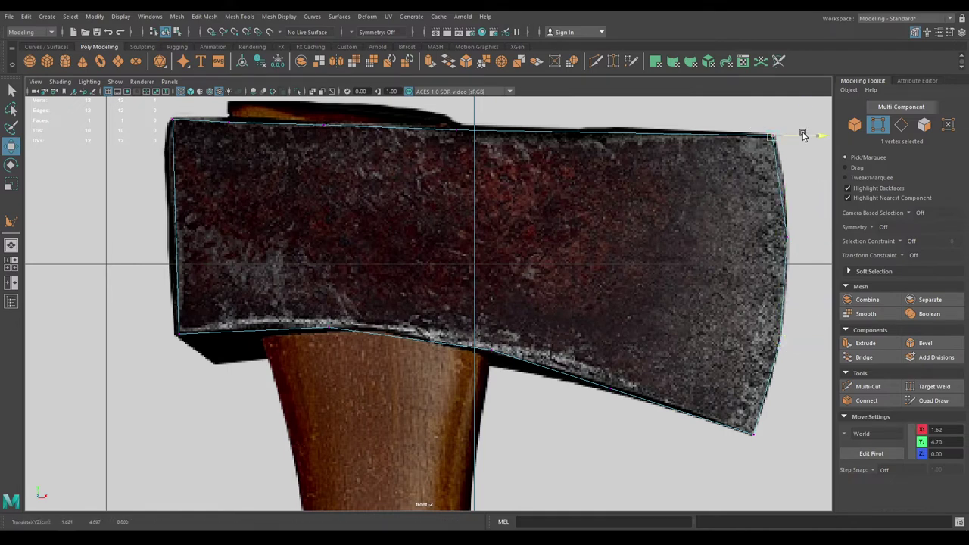
left_click(805, 135)
- Connect the upper and lower vertices near X -0.80 with an edge across the axe head
middle_click_drag(426, 191, 435, 193, "alt")
right_click_drag(362, 176, 312, 171)
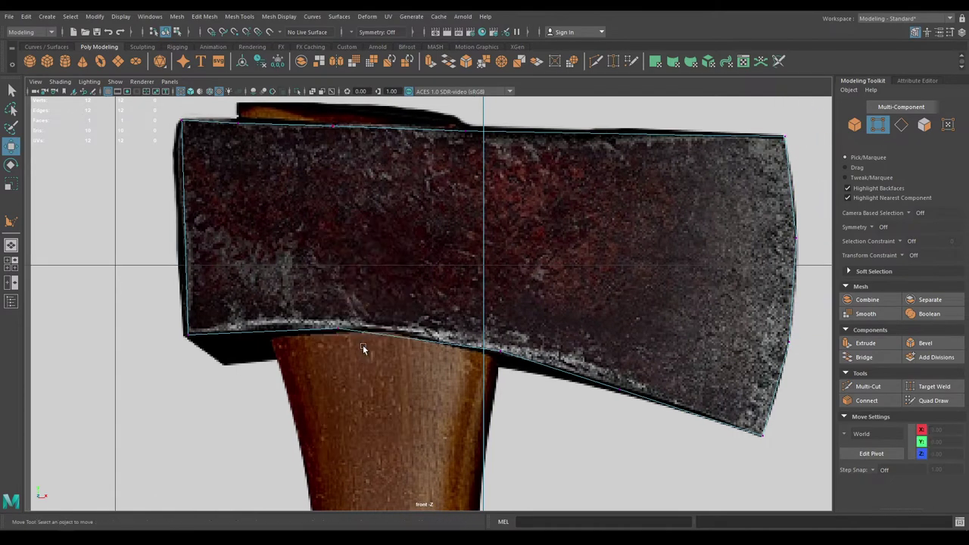
left_click_drag(378, 389, 327, 212)
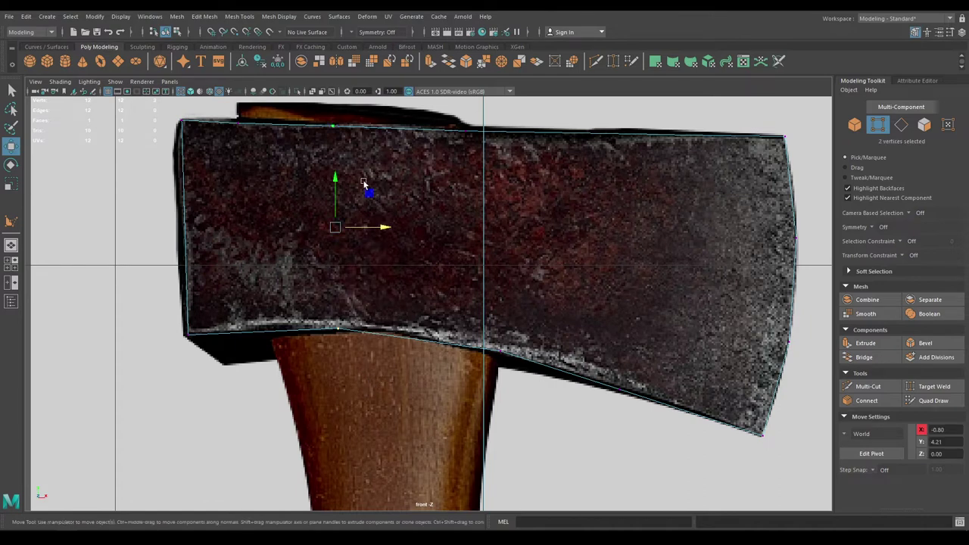
right_click_drag(364, 184, 362, 241, "shift")
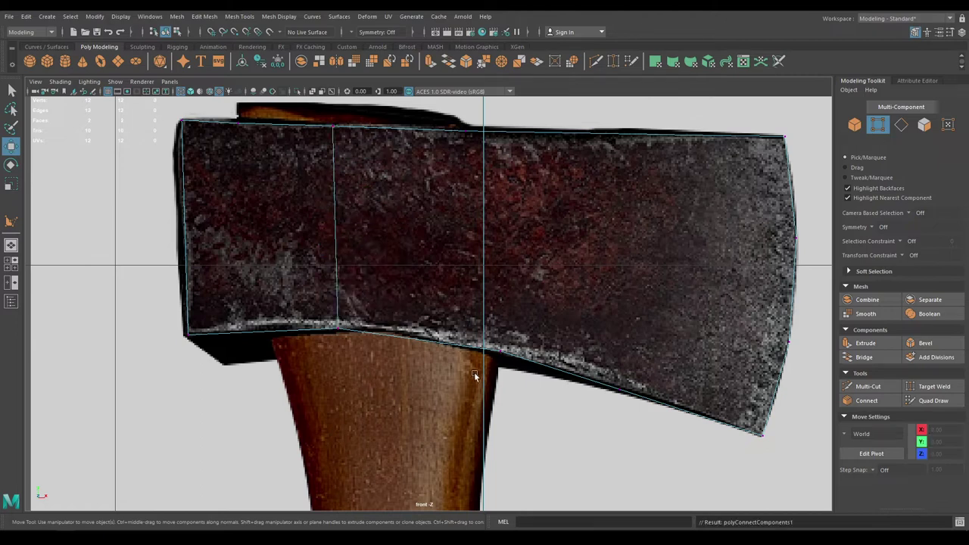
- Shift the upper-edge vertex near the center line right and slightly up, and connect it to the lower vertex at the handle's front side
left_click_drag(445, 116, 530, 173)
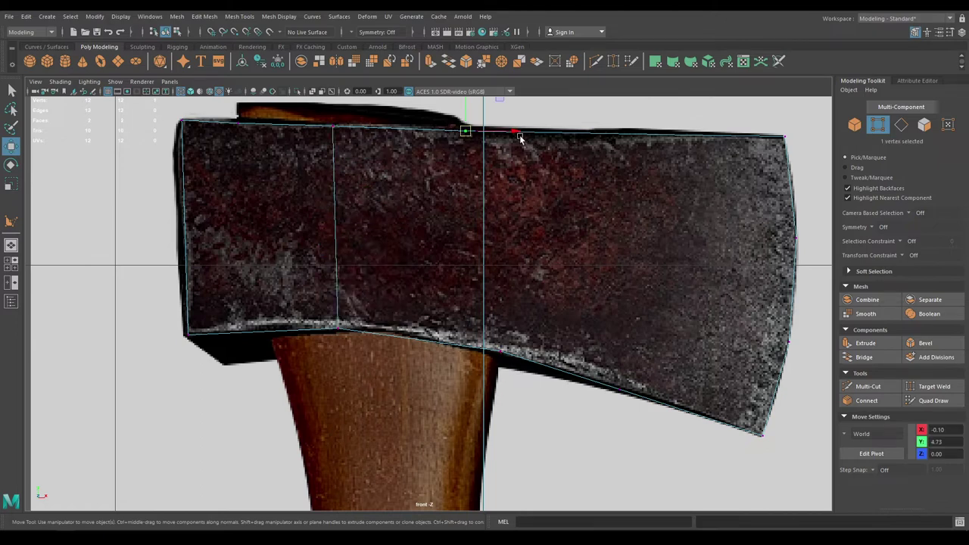
left_click_drag(519, 133, 532, 133)
left_click_drag(484, 110, 483, 106)
left_click_drag(508, 372, 462, 90)
right_click_drag(492, 181, 482, 243, "shift")
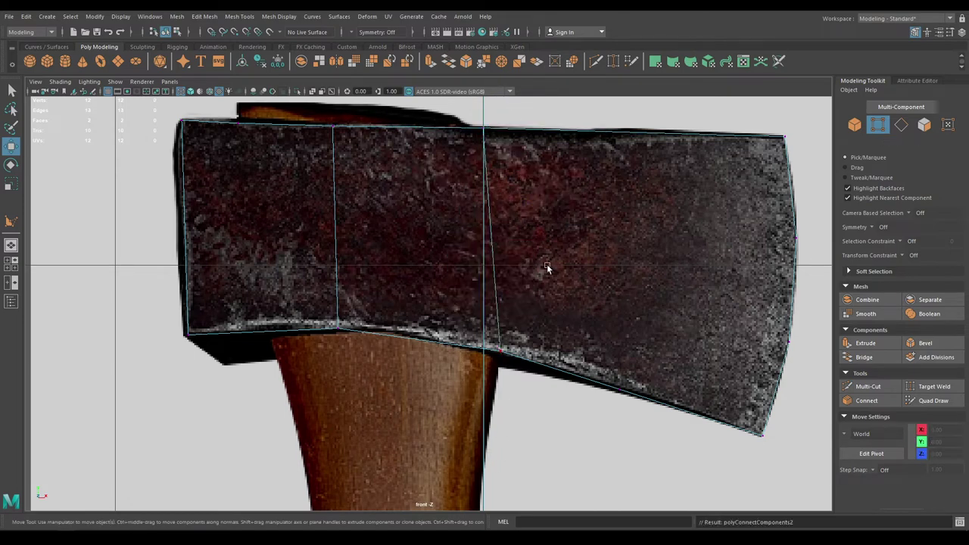
- Return to object mode in the perspective view and unhide the handle beside the axe head polygon
right_click_drag(582, 298, 573, 264, "alt")
middle_click_drag(573, 265, 527, 267, "alt")
right_click_drag(527, 267, 577, 378, "alt")
middle_click_drag(586, 382, 612, 378, "alt")
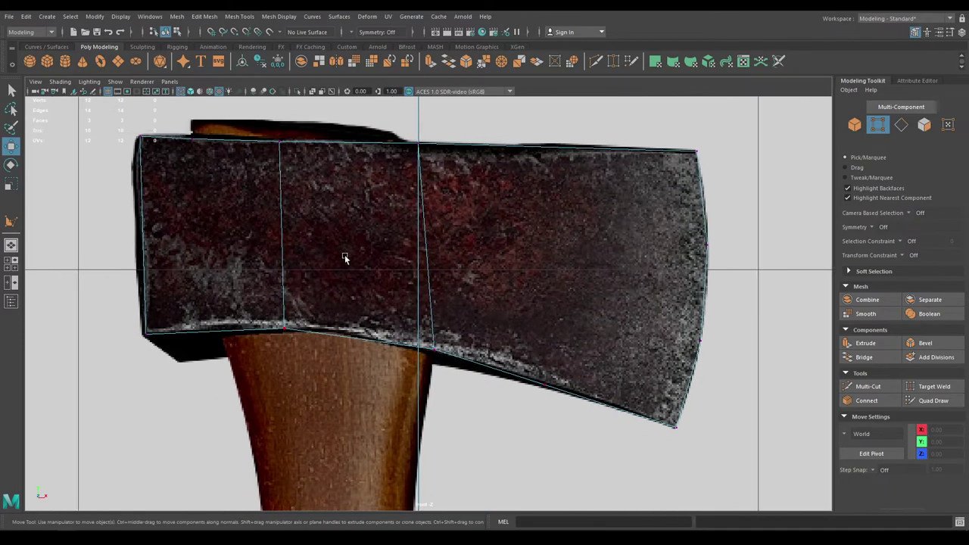
key("space")
left_click_drag(383, 242, 381, 220)
left_click_drag(371, 253, 444, 296, "alt")
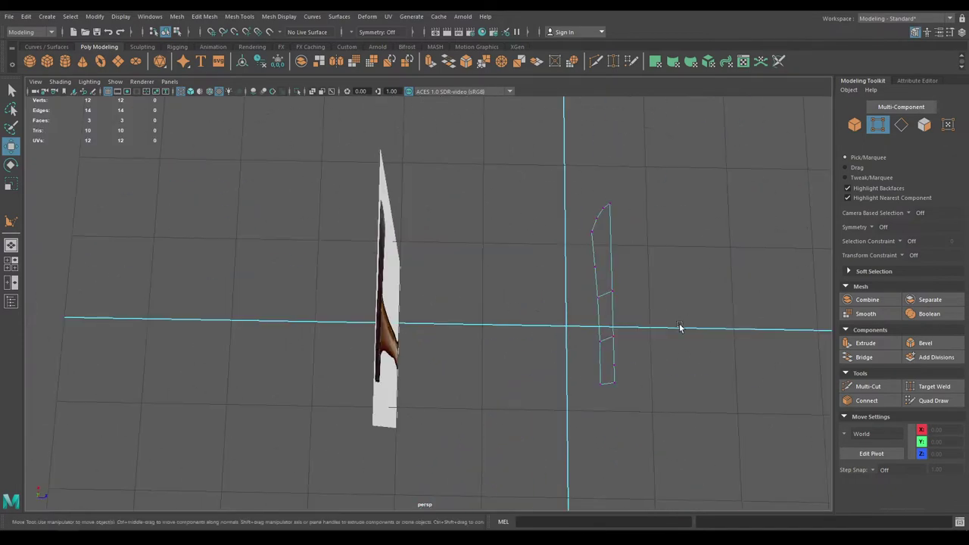
right_click_drag(679, 327, 605, 286, "alt")
middle_click_drag(606, 286, 519, 244, "alt")
right_click_drag(518, 245, 566, 215)
left_click_drag(582, 254, 479, 272, "alt")
key("ctrl+shift+h")
- In the top view, apply a Lattice deformer to the flat axe head polygon
key("space")
scroll(434, 261, "up", 5)
middle_click_drag(433, 243, 479, 232, "alt")
scroll(479, 232, "up", 3)
middle_click_drag(521, 366, 526, 326, "alt")
left_click_drag(534, 201, 620, 309)
left_click(576, 152)
left_click_drag(575, 154, 738, 396)
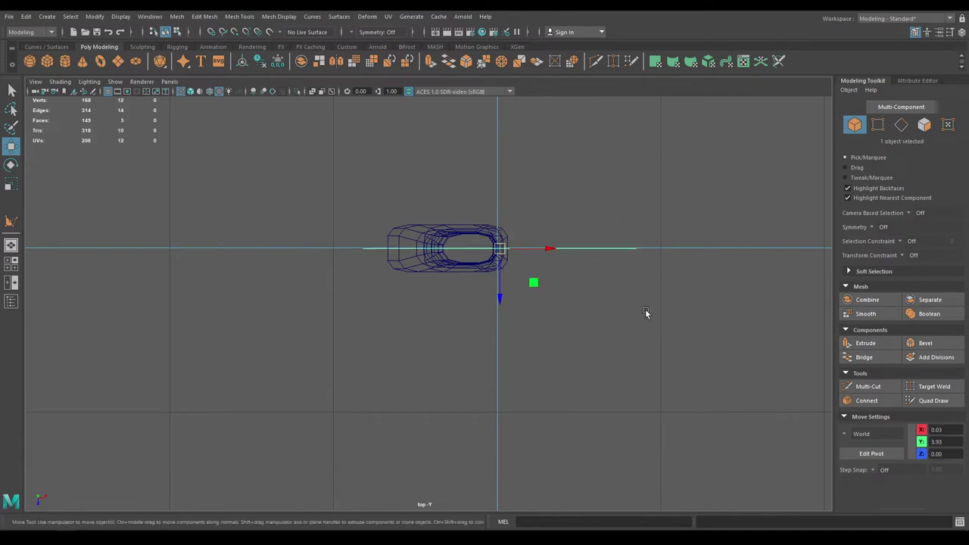
left_click(369, 21)
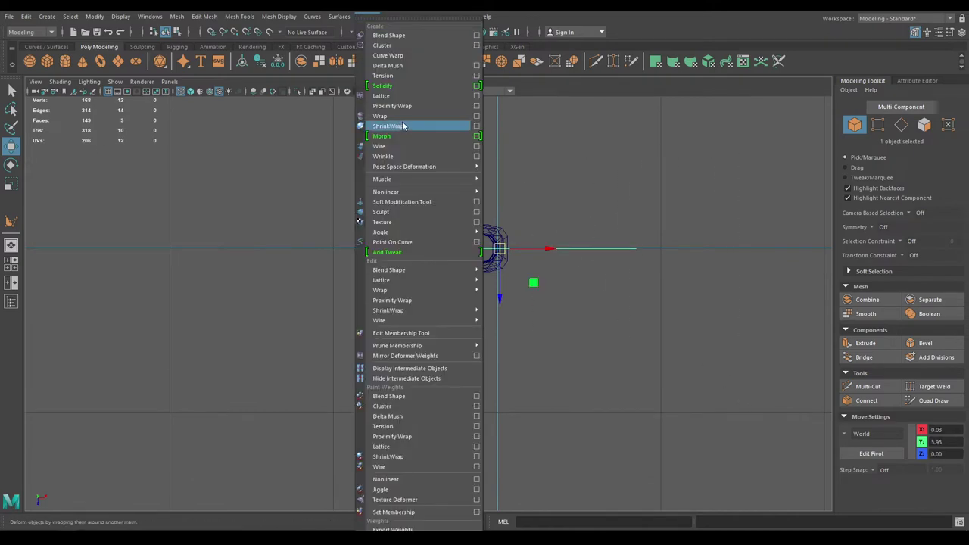
left_click(390, 98)
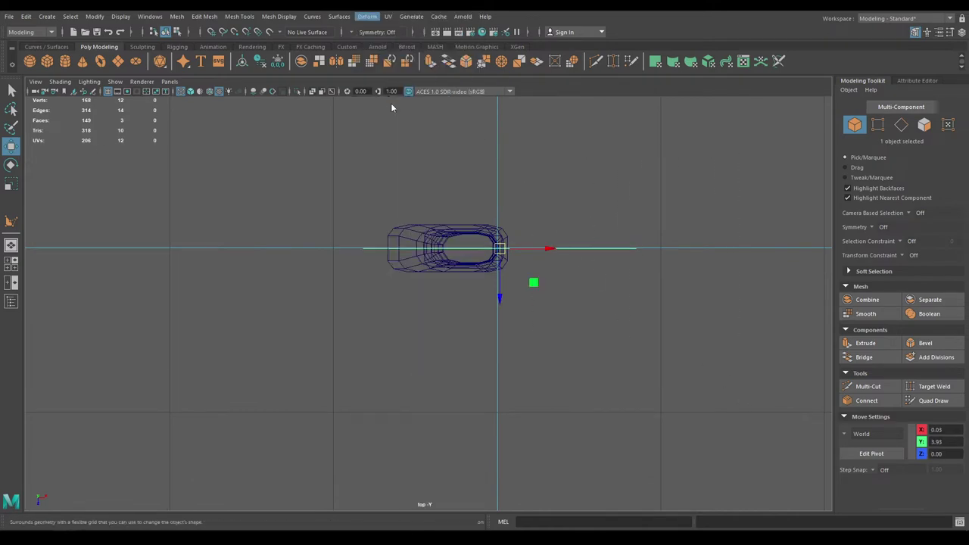
- Set the lattice's T divisions to 2
left_click(906, 81)
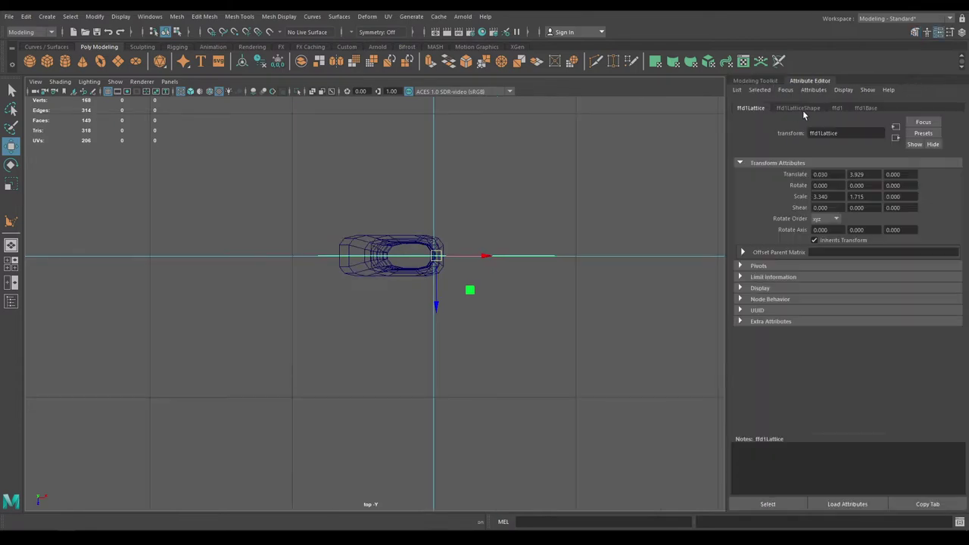
left_click(807, 108)
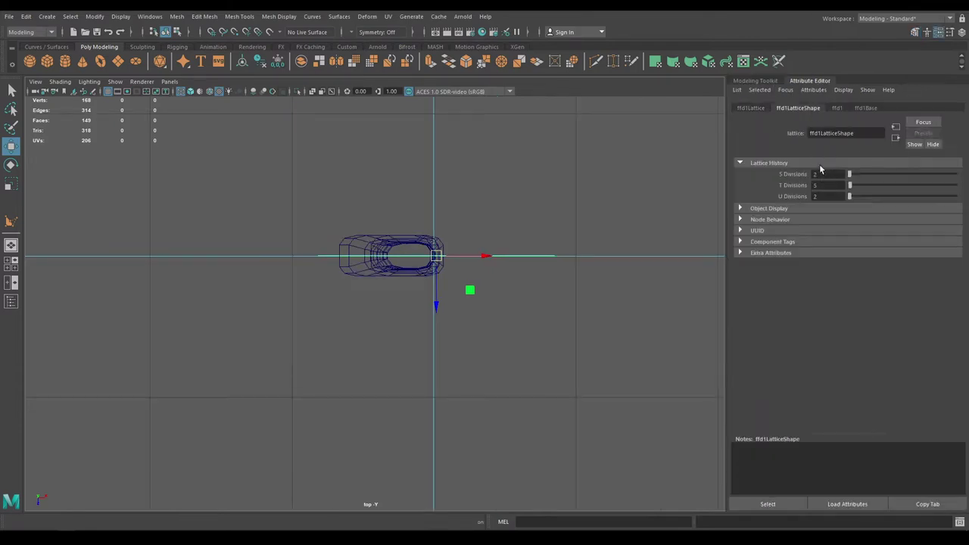
left_click_drag(852, 186, 849, 186)
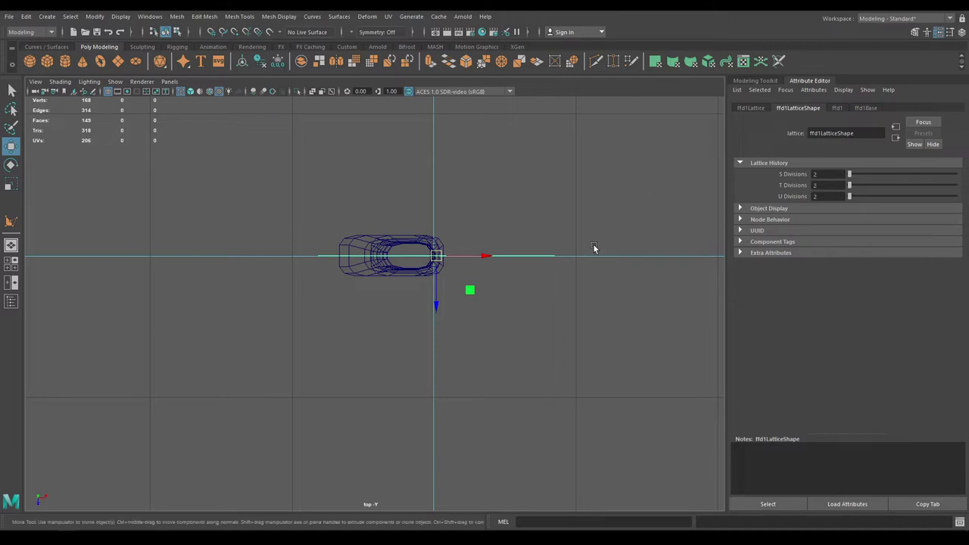
- Move the lattice points at the axe head's back end sideways by about 0.69 cm along Z so the polygon slants toward the blade
right_click(491, 174)
right_click_drag(472, 145, 471, 144)
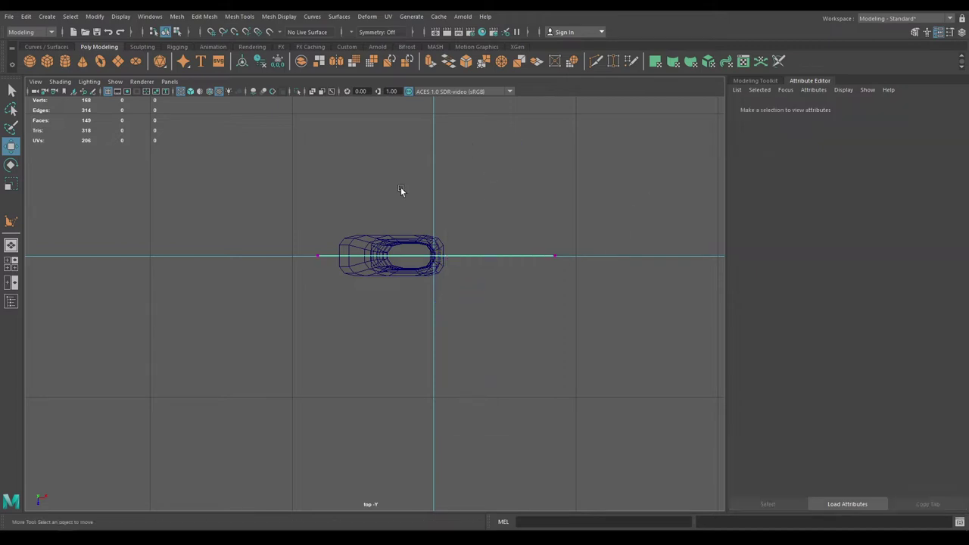
left_click_drag(230, 220, 380, 403)
left_click_drag(319, 305, 321, 357)
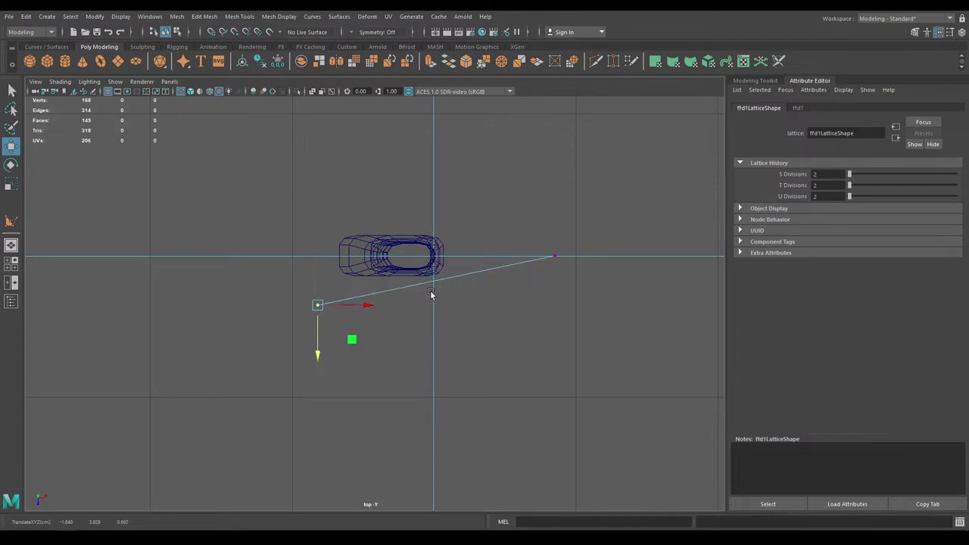
key("space")
left_click_drag(361, 298, 362, 283)
left_click_drag(362, 285, 378, 290, "alt")
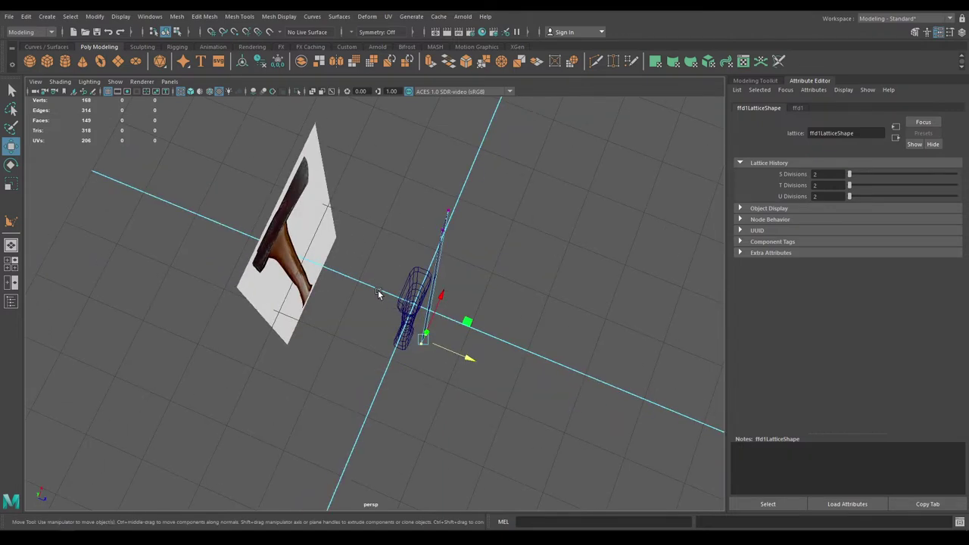
- Turn on textured shading in the perspective view and delete the axe head polygon's construction history
key("6")
left_click_drag(508, 314, 460, 290, "alt")
right_click_drag(460, 290, 487, 349, "alt")
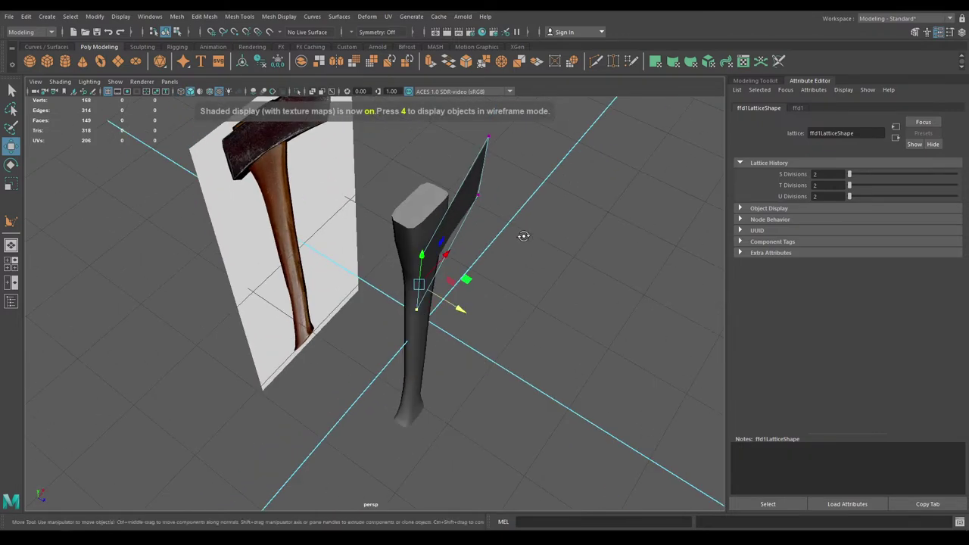
left_click_drag(523, 235, 552, 182, "alt")
right_click_drag(552, 181, 592, 163)
left_click(457, 207)
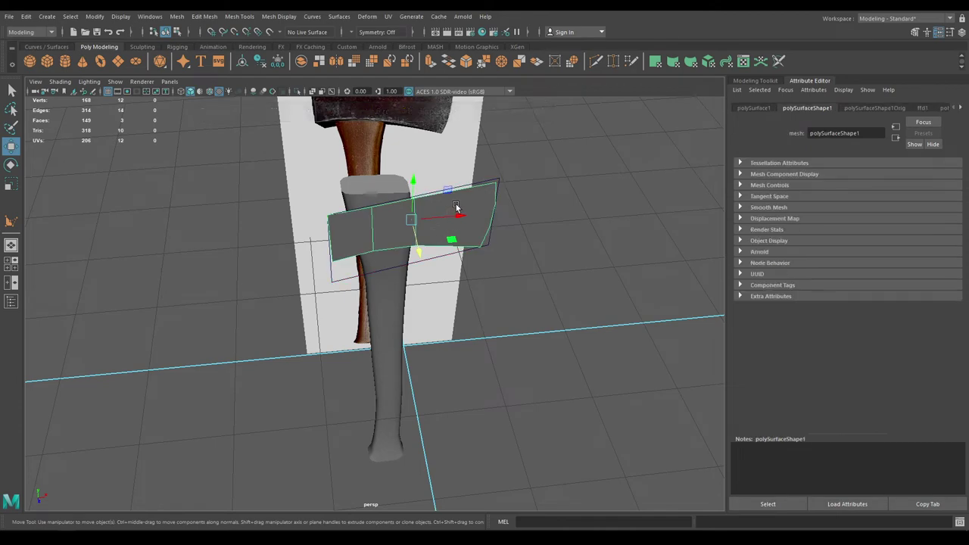
left_click(26, 15)
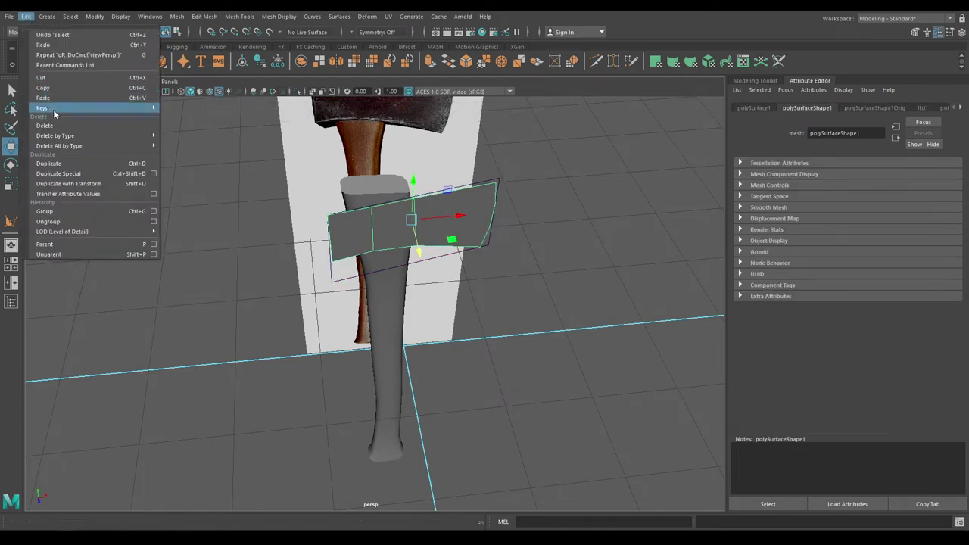
mouse_move(58, 135)
left_click(209, 136)
- Deselect the axe head and turn on wireframe over the shaded display
mouse_move(435, 291)
left_mouse_down("alt")
mouse_move(538, 324)
mouse_move(557, 265)
mouse_move(368, 213)
left_mouse_up("alt")
left_click(557, 264)
key("alt+5")
right_click_drag(368, 213, 436, 270, "alt")
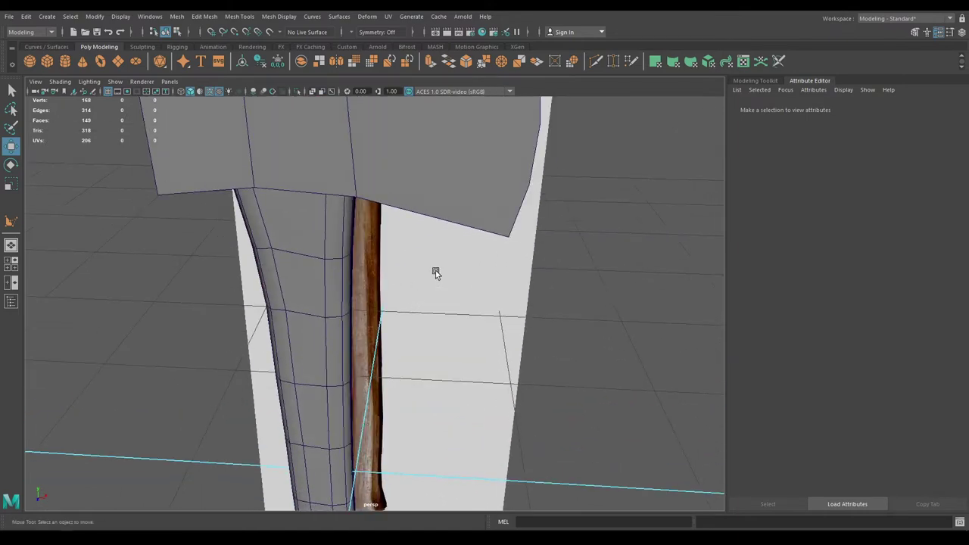
middle_click_drag(435, 271, 459, 321, "alt")
- Multi-Cut a lengthwise edge from the cutting edge's upper middle vertex across the axe head to its back edge
right_click_drag(571, 179, 523, 175)
left_click(570, 182)
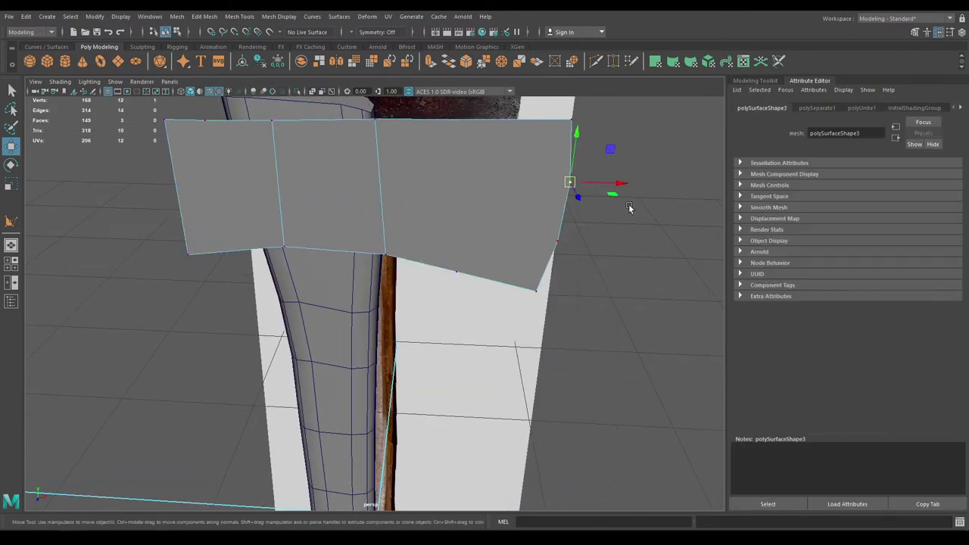
left_click(613, 166)
left_click_drag(610, 161, 541, 196)
right_click_drag(636, 173, 577, 175, "shift")
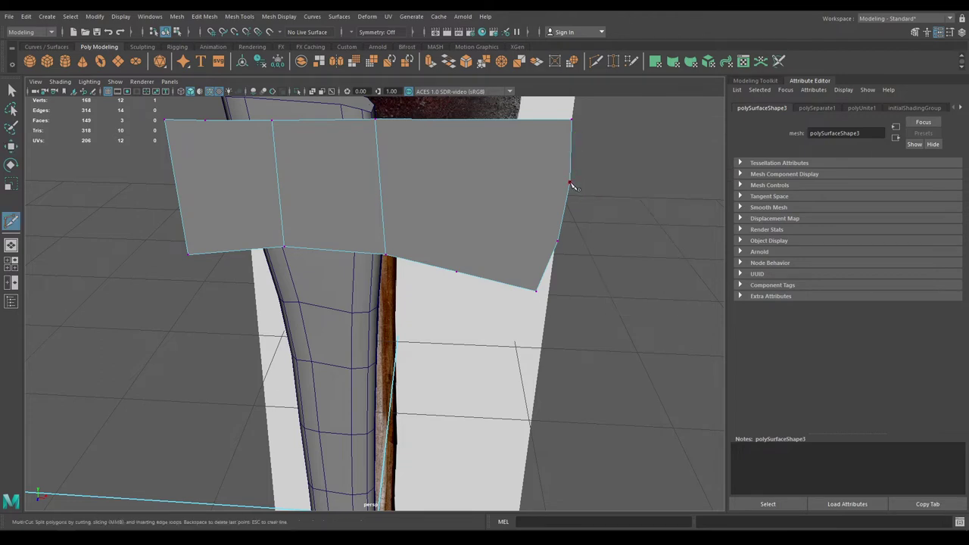
left_click(571, 183)
left_click(174, 171)
key("w")
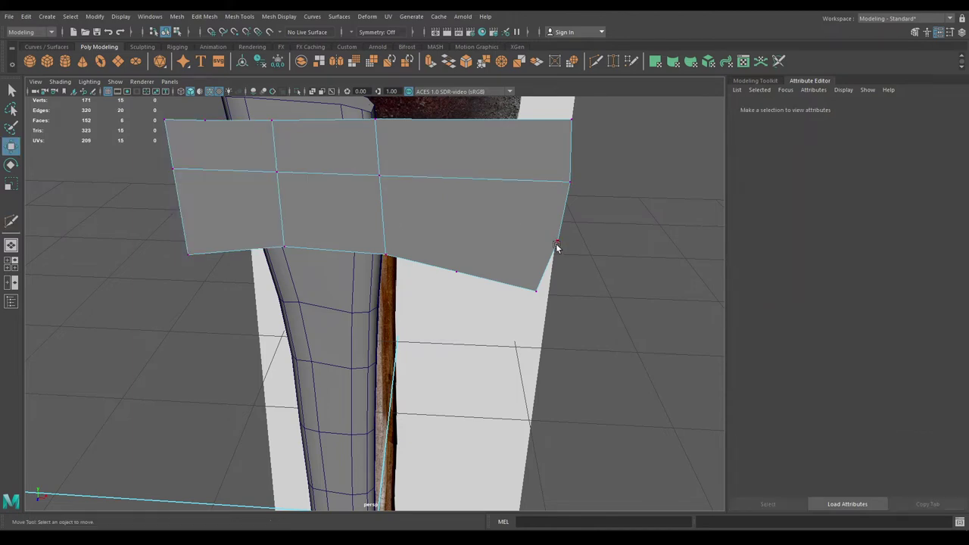
- Multi-Cut a second lengthwise edge from the cutting edge's lower middle vertex to the axe head's back edge
left_click(558, 242)
right_click(610, 201, "shift")
right_click_drag(610, 203, 556, 200, "shift")
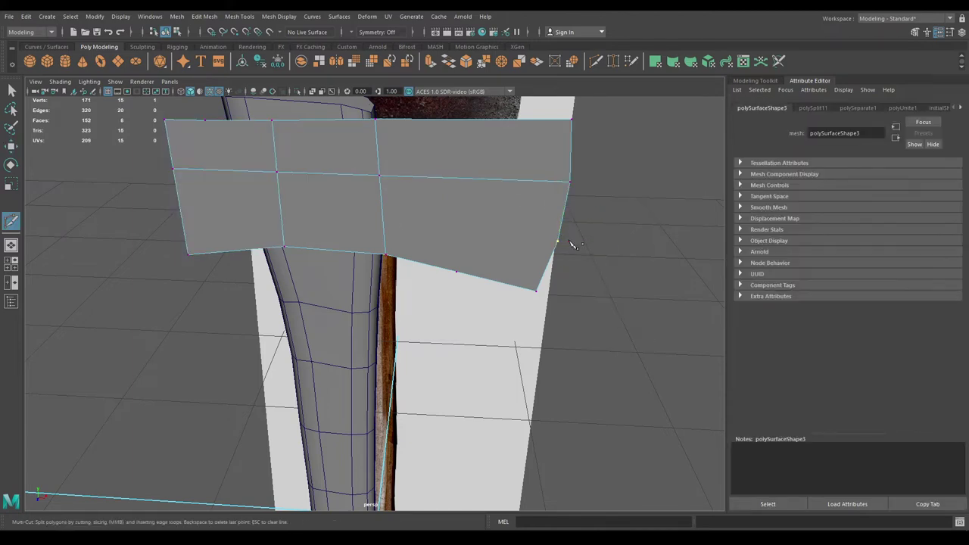
left_click(557, 242)
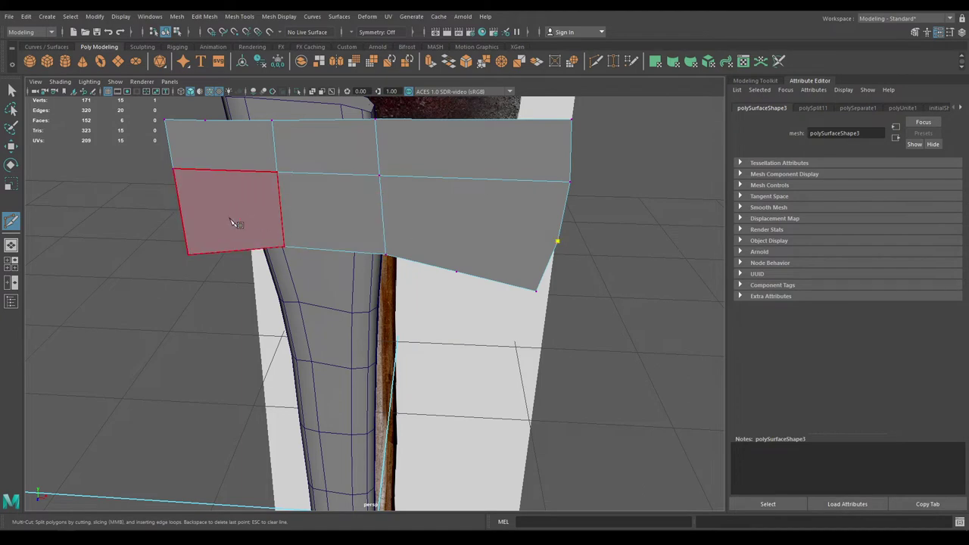
left_click(182, 221)
key("w")
- In the front view, cut a crosswise edge from the lower edge up to the upper-edge vertex near the axe head's back end
key("space")
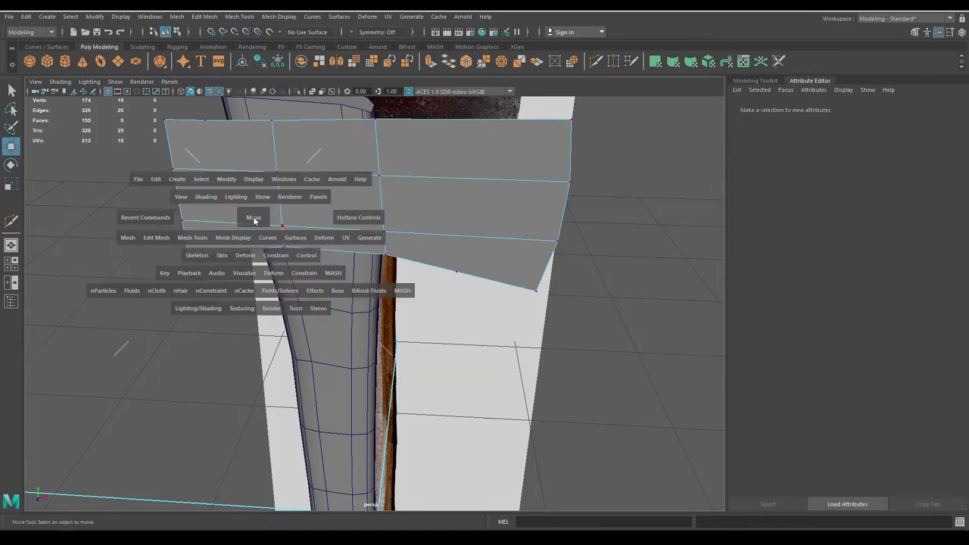
left_click_drag(253, 219, 261, 256)
right_click_drag(296, 264, 363, 308, "alt")
middle_click_drag(363, 307, 436, 298, "alt")
right_click_drag(342, 303, 361, 308, "alt")
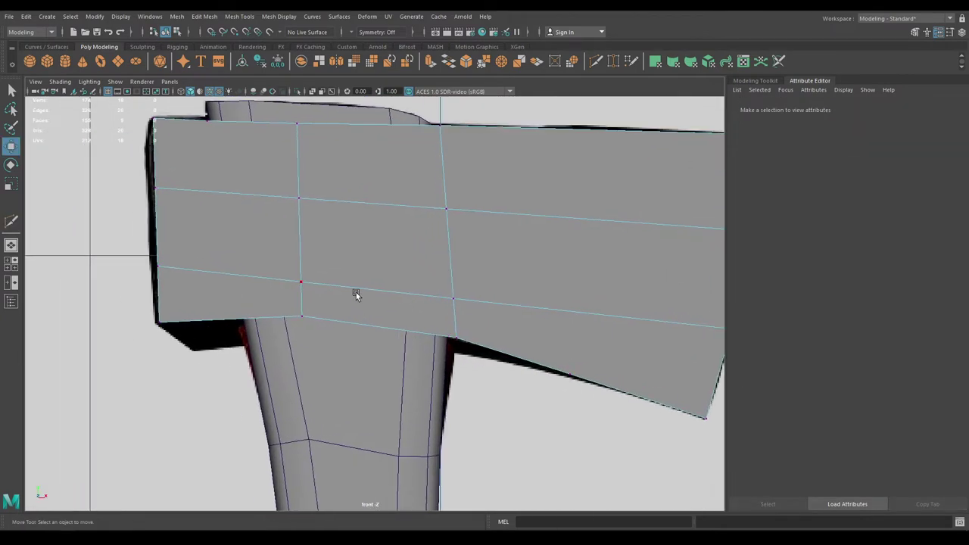
left_click(207, 119)
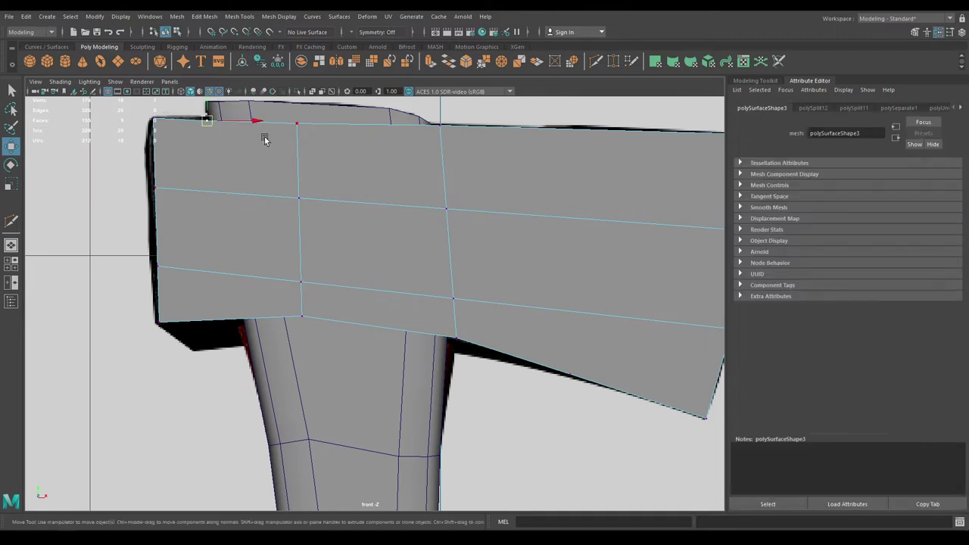
right_click(218, 256)
mouse_move(183, 255)
right_mouse_down()
mouse_move(263, 241)
mouse_move(175, 262)
right_mouse_up()
right_click_drag(218, 158, 156, 175, "shift")
left_click(179, 157)
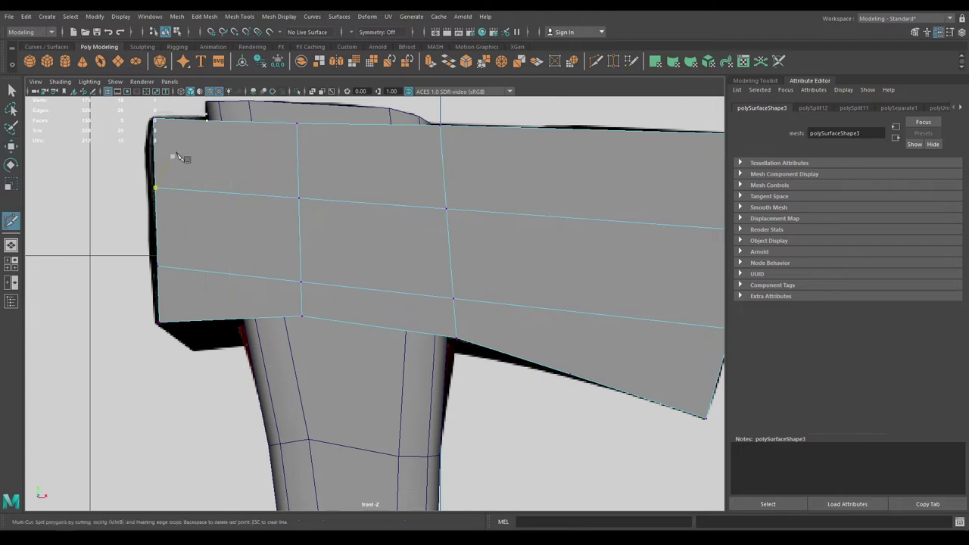
left_click(219, 320)
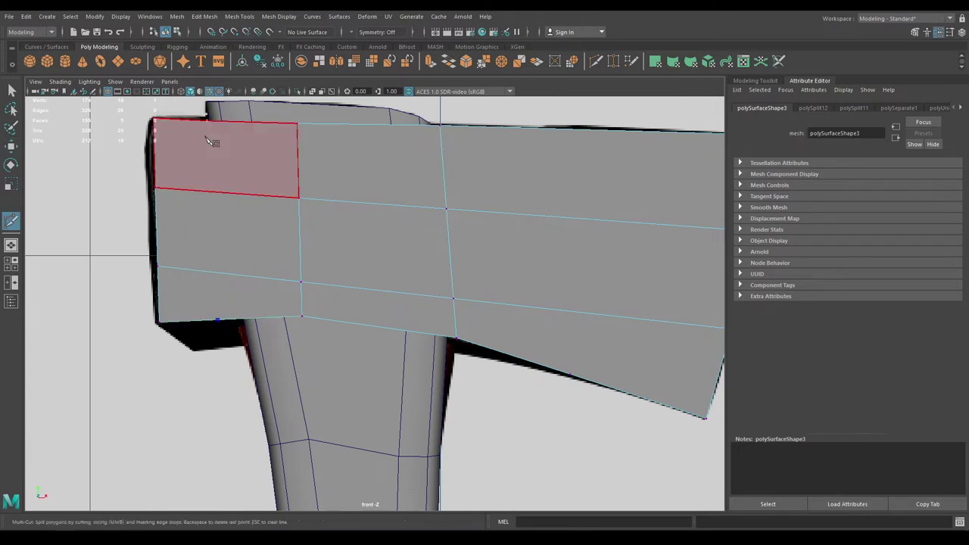
right_click(208, 122)
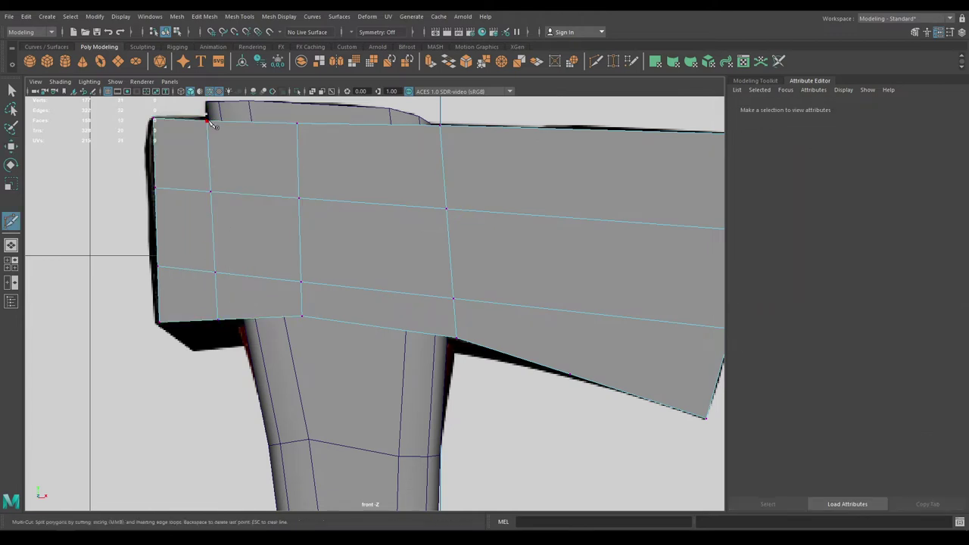
- Cut a crosswise edge through the blade section from its lower-edge vertex to the upper edge, ending in the perspective view
middle_click_drag(521, 277, 404, 283, "alt")
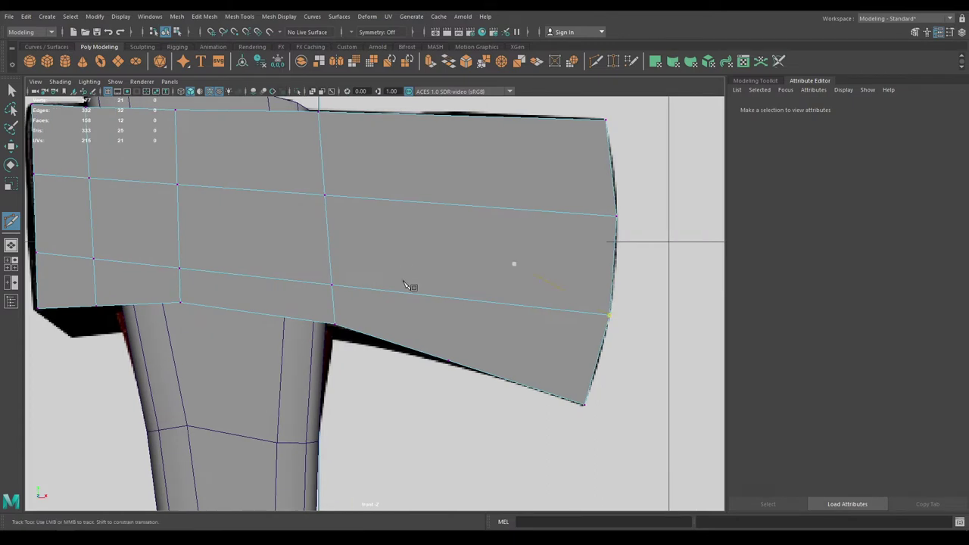
left_click(448, 361)
left_click(429, 115)
key("Return")
key("w")
key("space")
key("space")
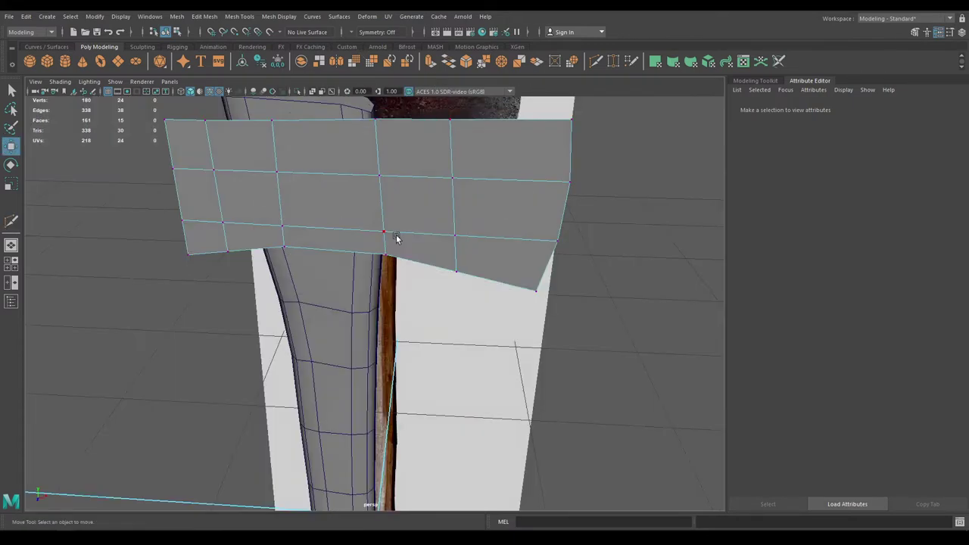
- Return the axe head to object mode and, in the top view, vertex-snap its pivot along X to the cutting edge's tip
left_click_drag(398, 237, 533, 301, "alt")
middle_click_drag(533, 301, 360, 182, "alt")
right_click_drag(360, 182, 413, 208, "alt")
left_click(418, 224)
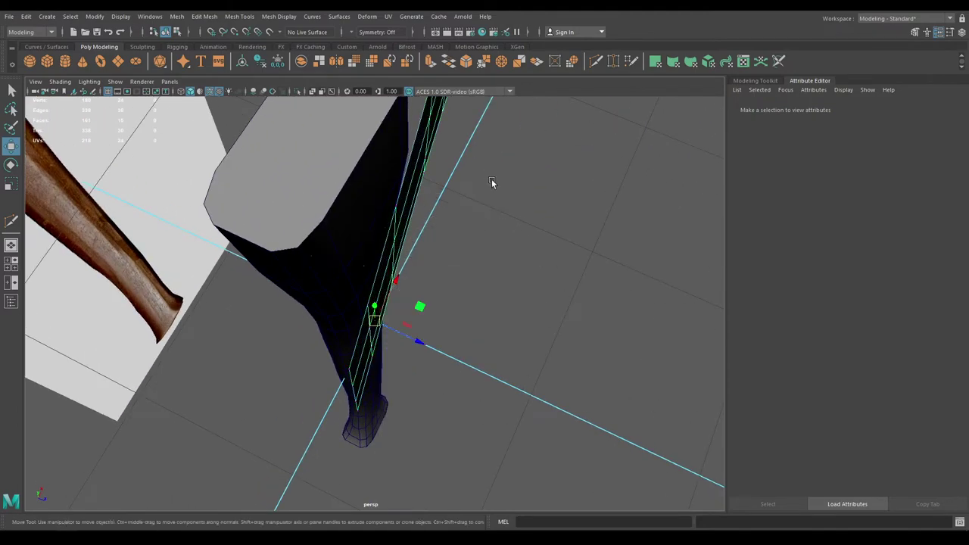
right_click_drag(492, 178, 446, 186, "alt")
left_click_drag(447, 185, 324, 190, "alt")
key("space")
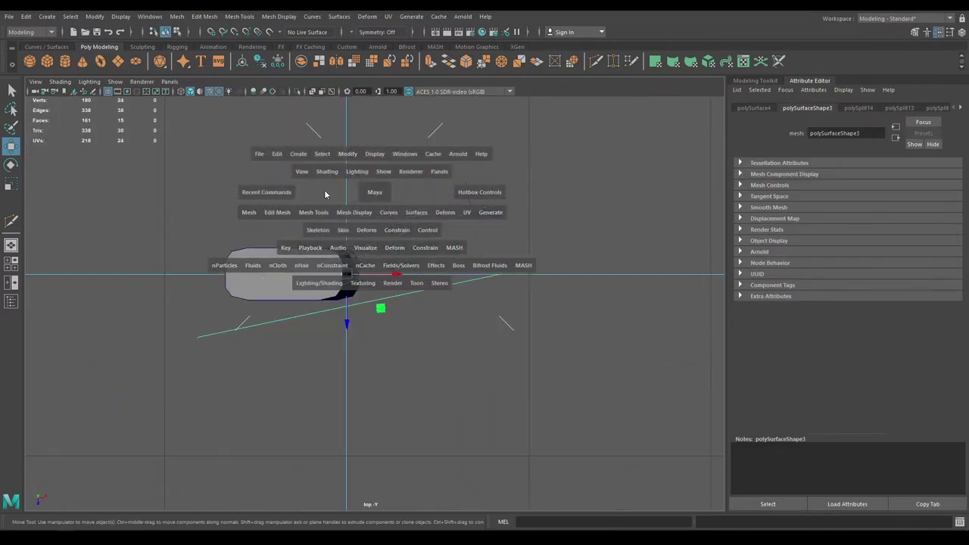
key("d")
key("v")
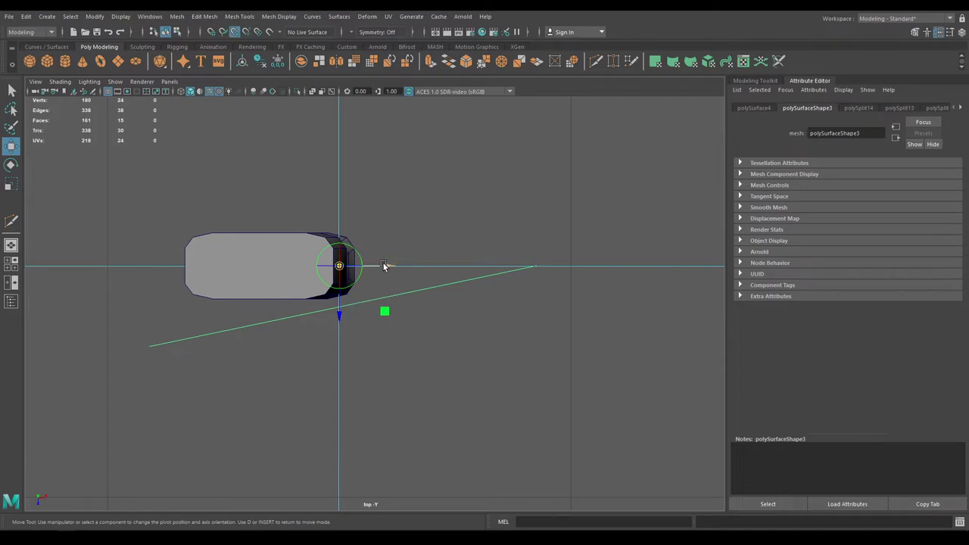
left_click_drag(387, 269, 585, 271)
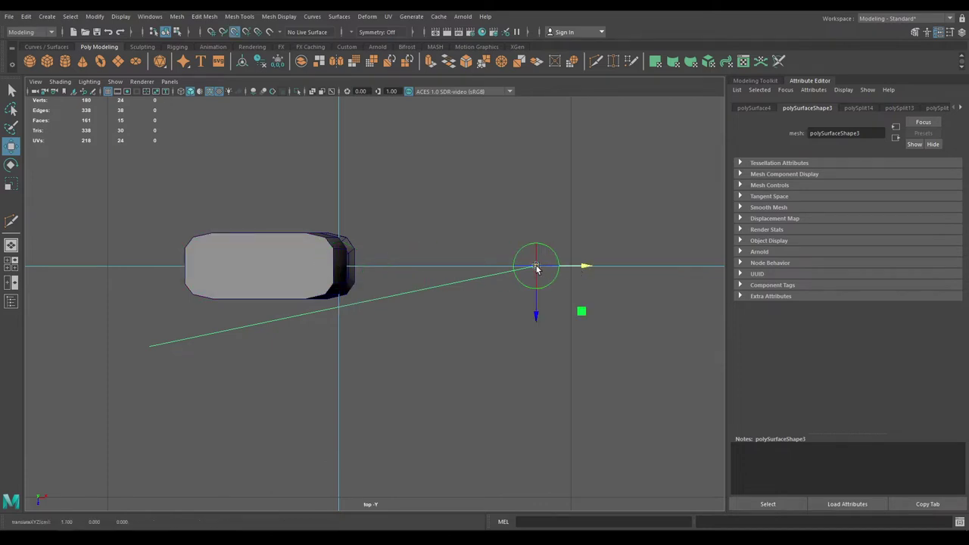
- Duplicate the axe head side and mirror the copy by setting its Scale Z to -1
key("ctrl+d")
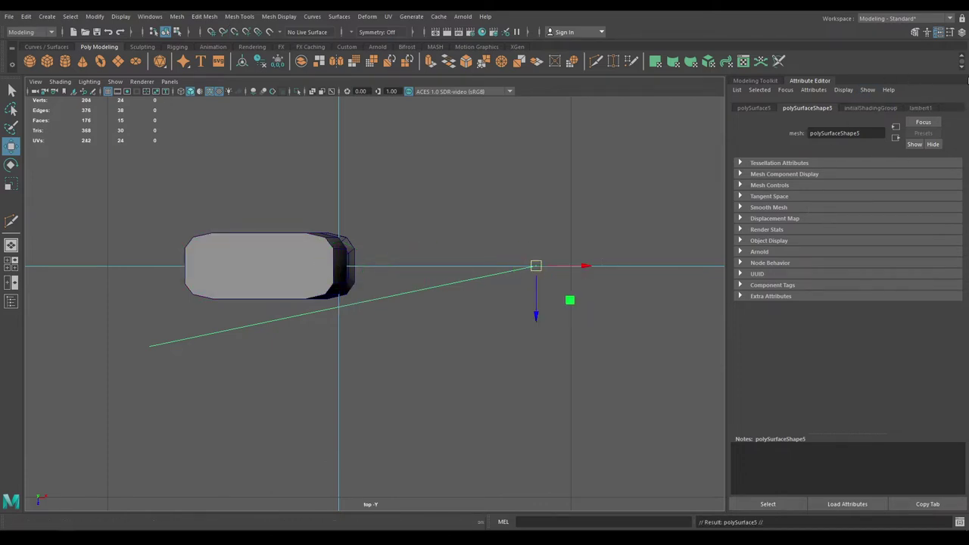
left_click(962, 34)
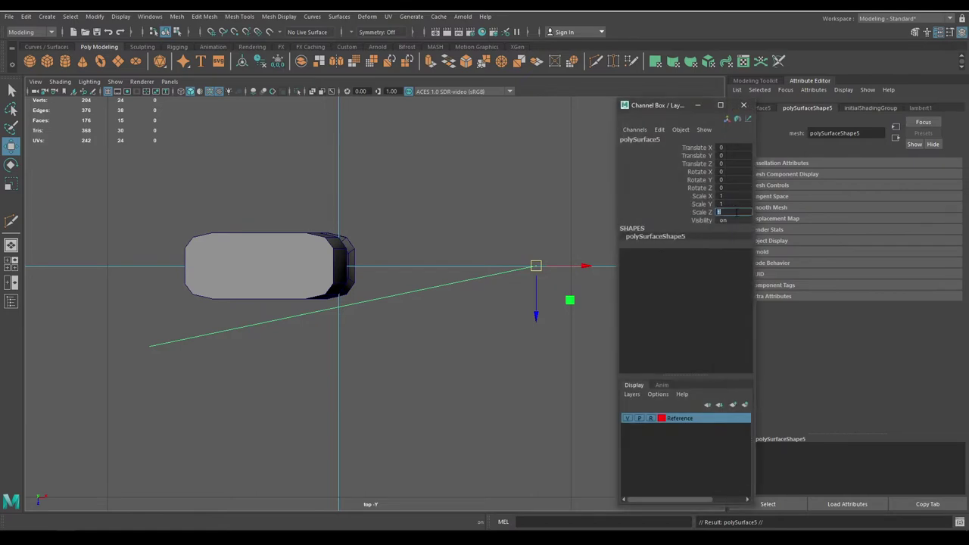
left_click(736, 213)
type("-1")
key("Return")
left_click(742, 105)
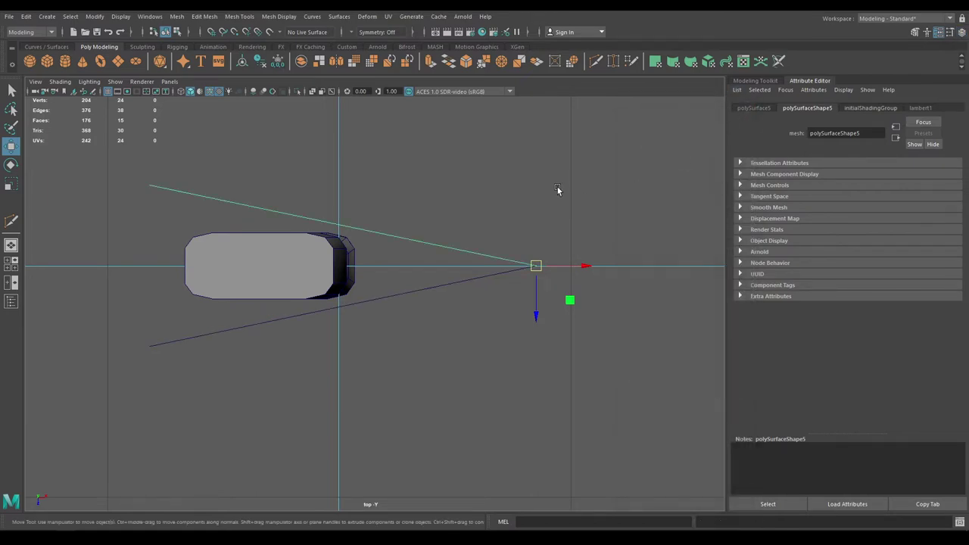
- Select both axe head sides and combine them into one mesh in the perspective view
left_click_drag(554, 174, 465, 285)
key("space")
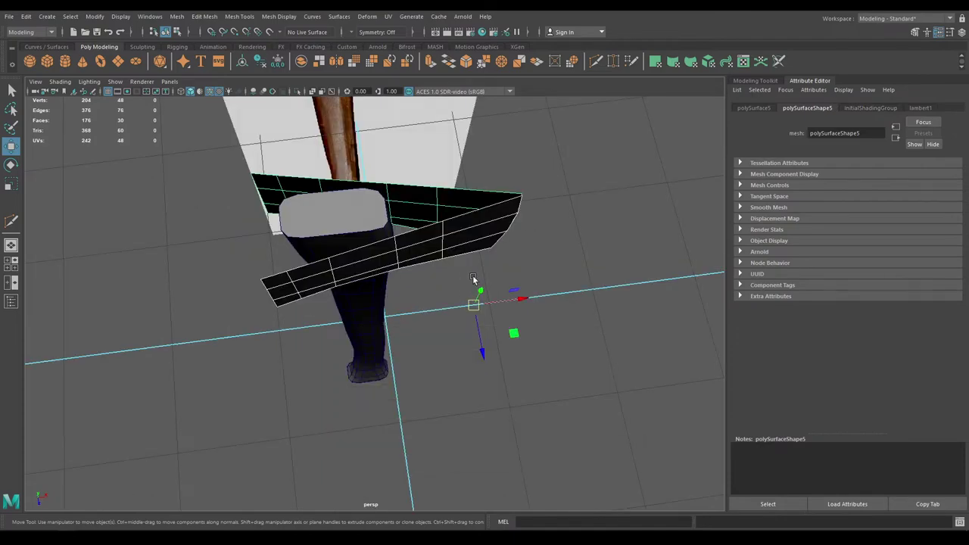
right_click_drag(473, 276, 453, 483, "shift")
left_click_drag(506, 233, 414, 304, "alt")
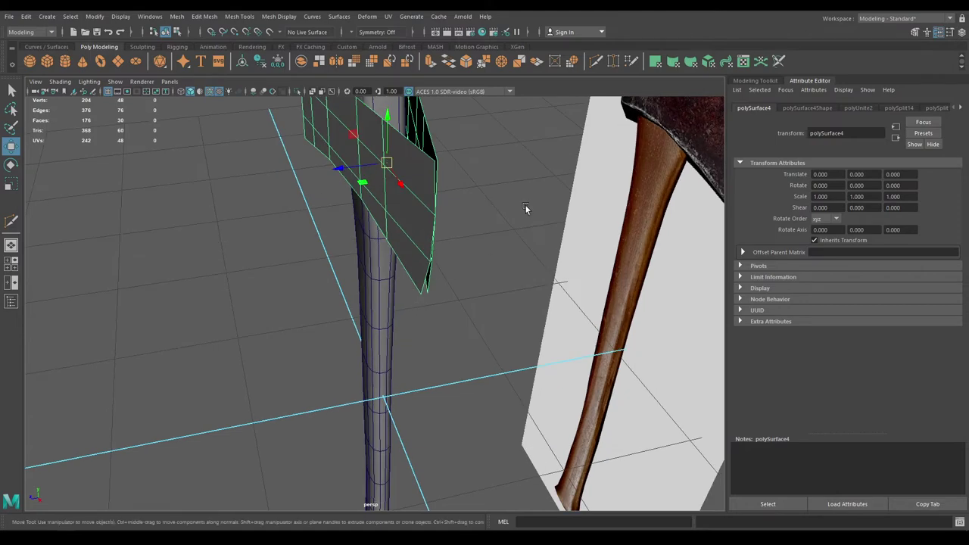
- Select the cutting-edge vertices of both axe head sides and merge them with a distance threshold of 0.14 in the perspective view
left_click_drag(526, 208, 596, 237, "alt")
right_click_drag(612, 179, 556, 175)
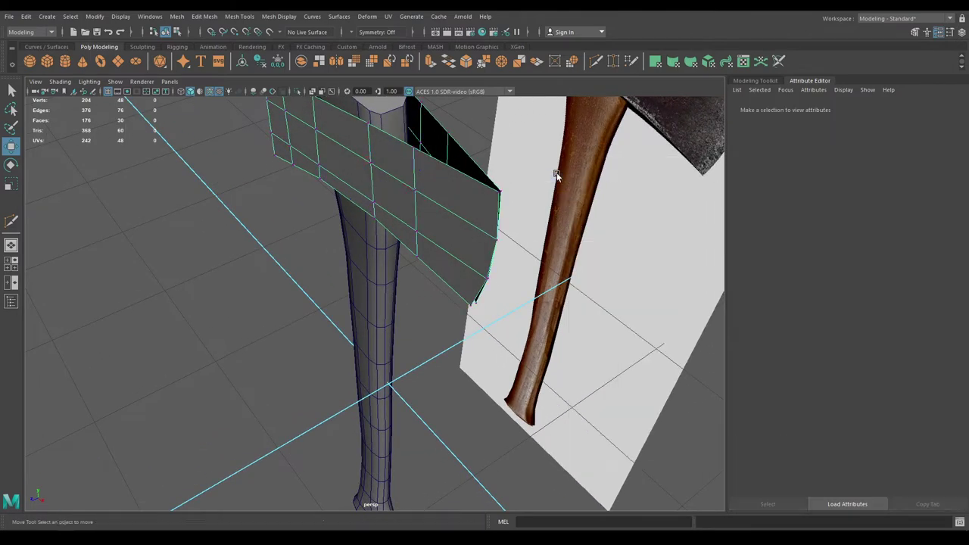
key("space")
left_click_drag(558, 175, 566, 218)
scroll(568, 198, "down", 7)
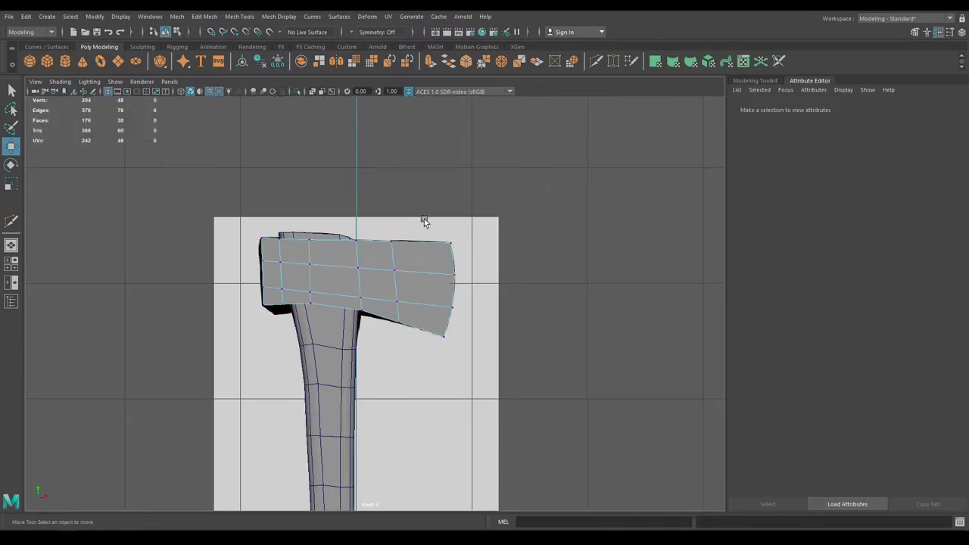
left_click_drag(472, 371, 473, 371)
key("space")
left_click_drag(475, 281, 451, 307)
mouse_move(513, 201)
right_mouse_down("shift")
mouse_move(531, 154)
mouse_move(550, 150)
right_mouse_up("shift")
left_click_drag(627, 146, 637, 146)
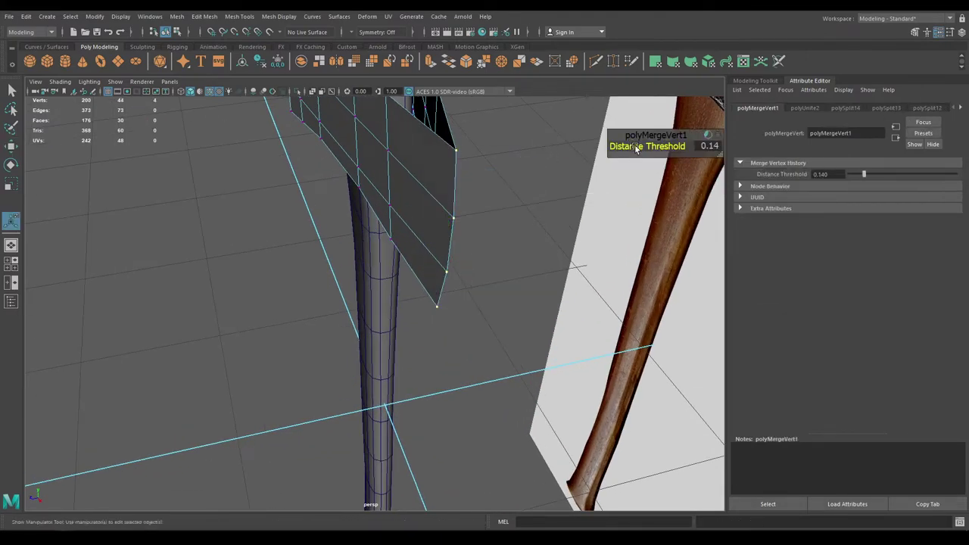
- Bevel the three edges of the axe's cutting edge with a fraction of 0.1 and 2 segments
key("w")
left_click_drag(459, 250, 573, 351, "alt")
left_click_drag(611, 259, 573, 229, "alt")
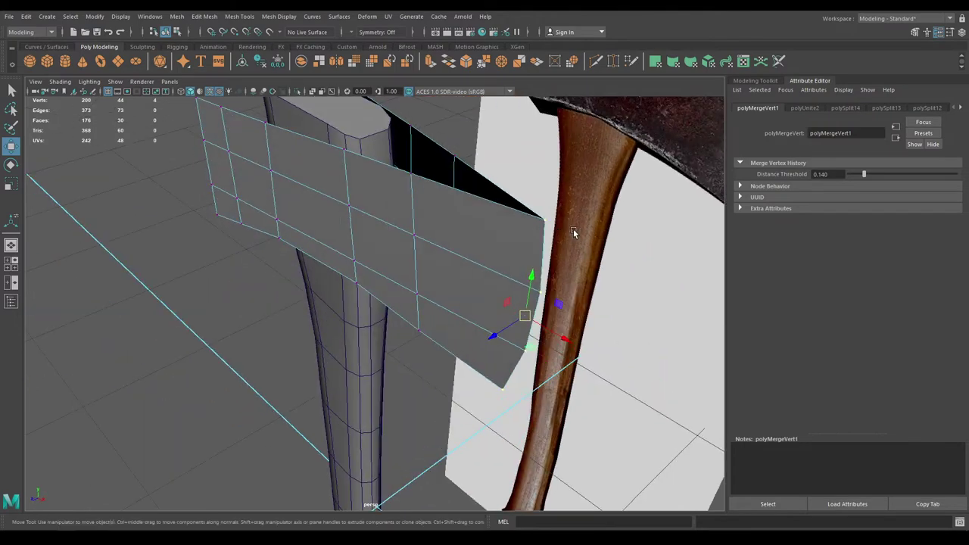
right_click_drag(581, 230, 645, 229)
left_click(545, 260)
left_click(538, 308, "shift")
left_click(520, 368, "shift")
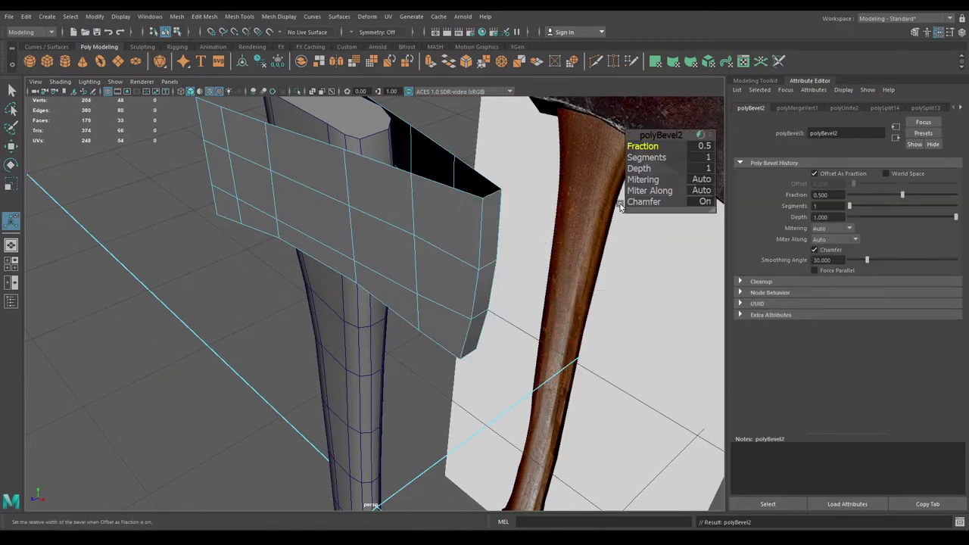
scroll(584, 248, "up", 2)
middle_click_drag(583, 248, 535, 277, "alt")
left_click_drag(634, 149, 702, 159)
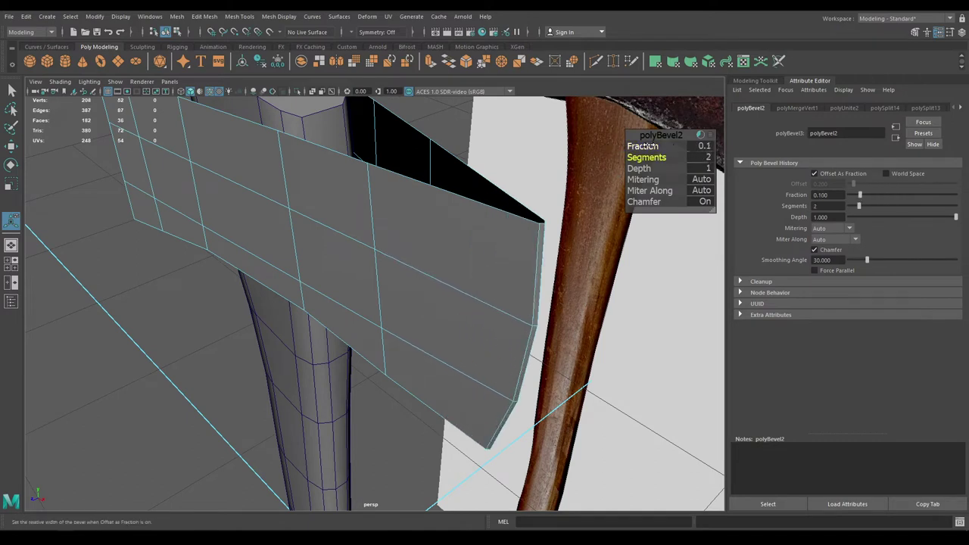
left_click_drag(649, 145, 648, 142)
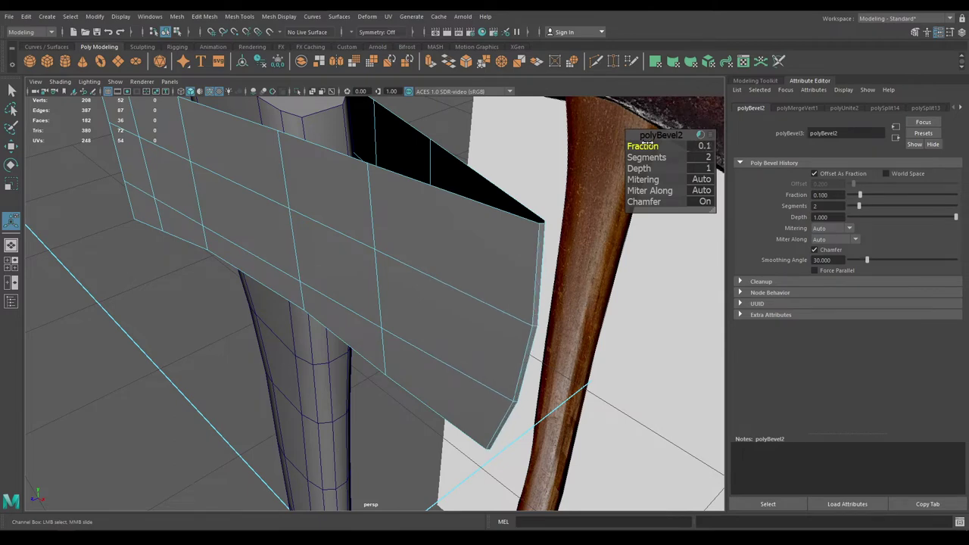
- Bridge the upper edges of the two axe head sides at the blade end and at the rear end
key("w")
left_click_drag(499, 186, 588, 240, "alt")
middle_click_drag(588, 240, 543, 229, "alt")
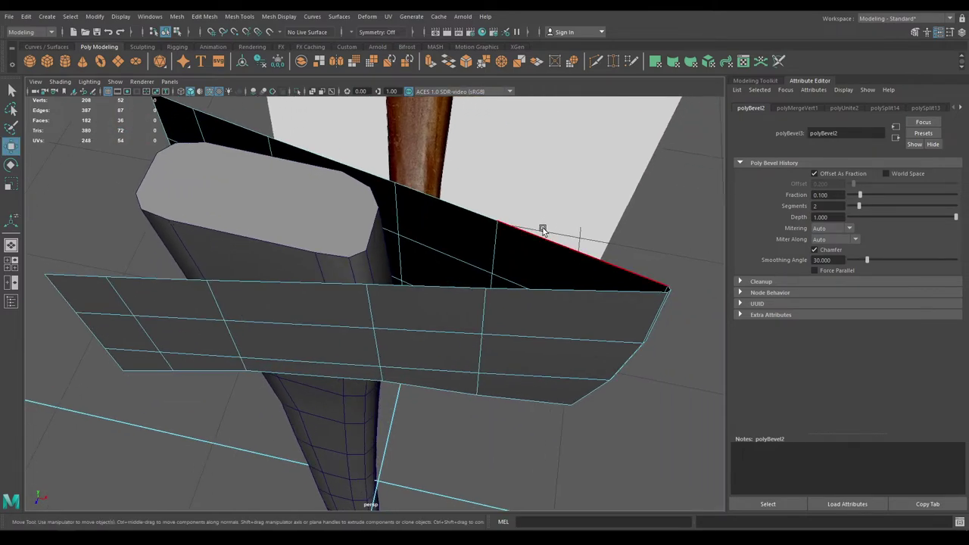
left_click(539, 234)
left_click(538, 292, "shift")
right_click_drag(589, 159, 570, 282, "shift")
left_click_drag(463, 298, 523, 314, "alt")
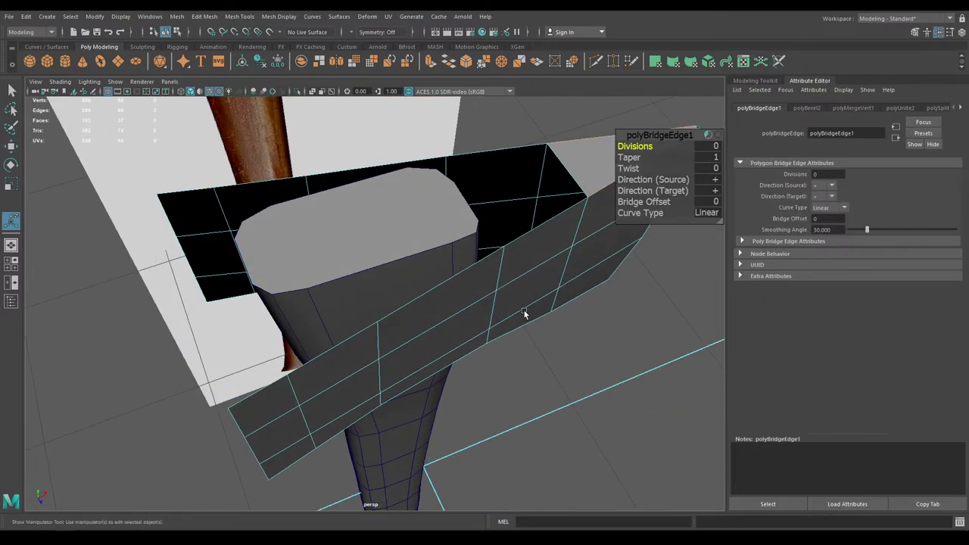
left_click(278, 377)
right_click_drag(201, 155, 191, 274, "shift")
key("w")
- In the front view, nudge the rear interior vertex column of the axe head along X to align with the handle's back
right_click_drag(346, 242, 396, 228)
left_click_drag(362, 255, 404, 317, "alt")
key("space")
right_click_drag(404, 317, 460, 419, "alt")
middle_click_drag(331, 236, 381, 252, "alt")
right_click_drag(383, 254, 418, 282, "alt")
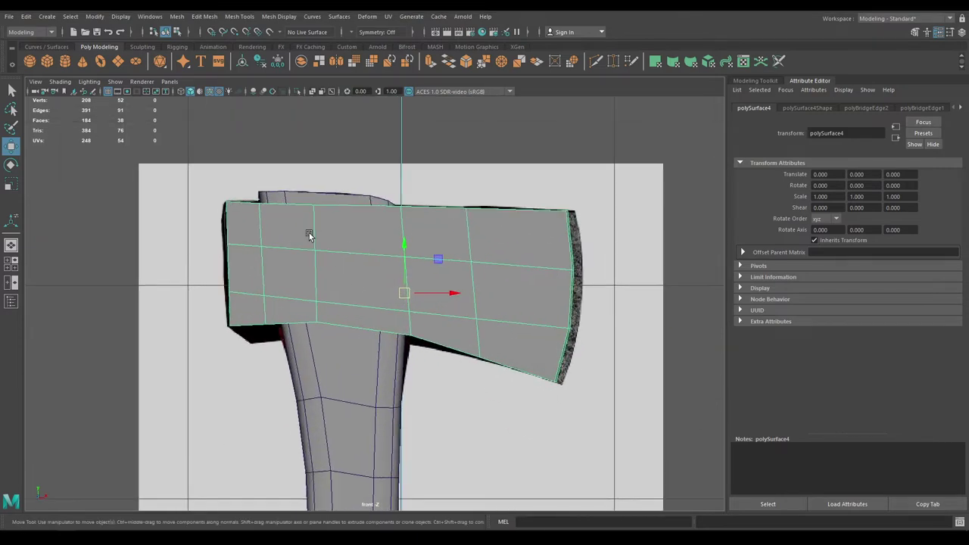
right_click_drag(256, 201, 193, 196)
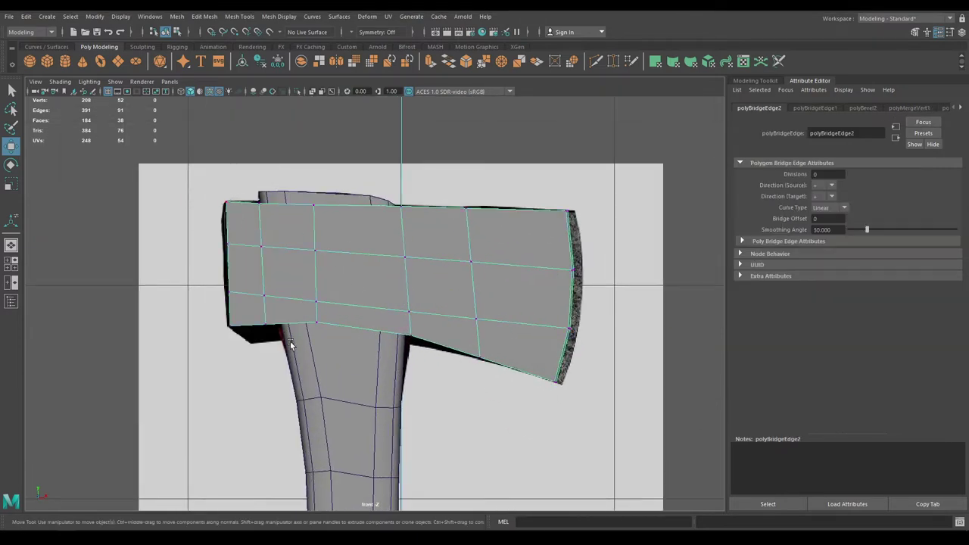
left_click_drag(291, 345, 247, 187)
left_click_drag(312, 263, 363, 317)
key("space")
right_click_drag(364, 318, 323, 318, "alt")
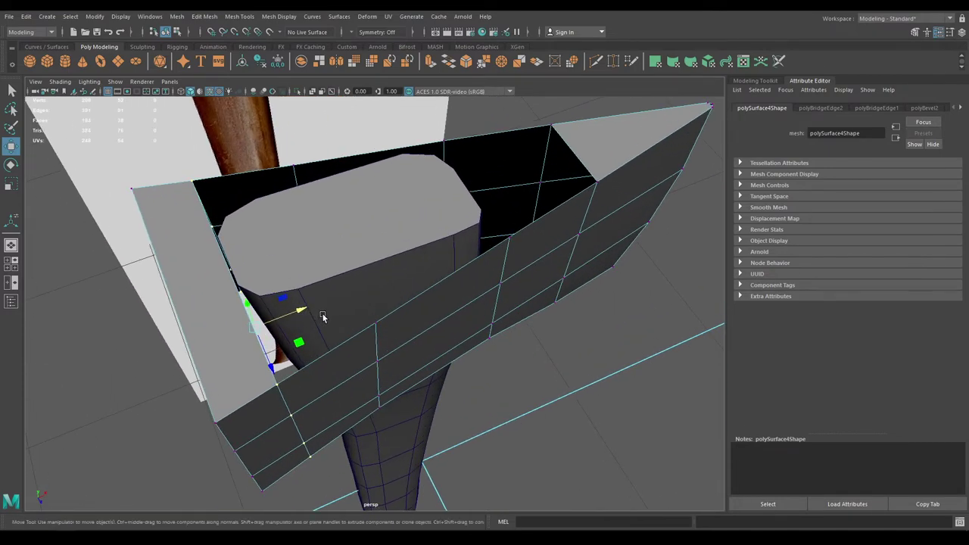
- Extrude the border edges of the axe head's top opening and scale them inward to form a rim around the handle
right_click_drag(327, 224, 380, 194)
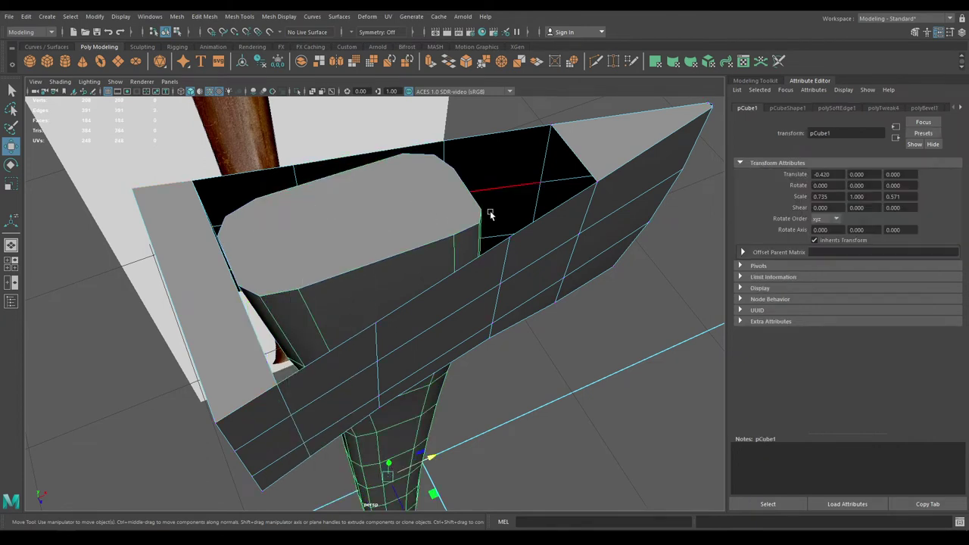
left_click(632, 152)
double_click(498, 134)
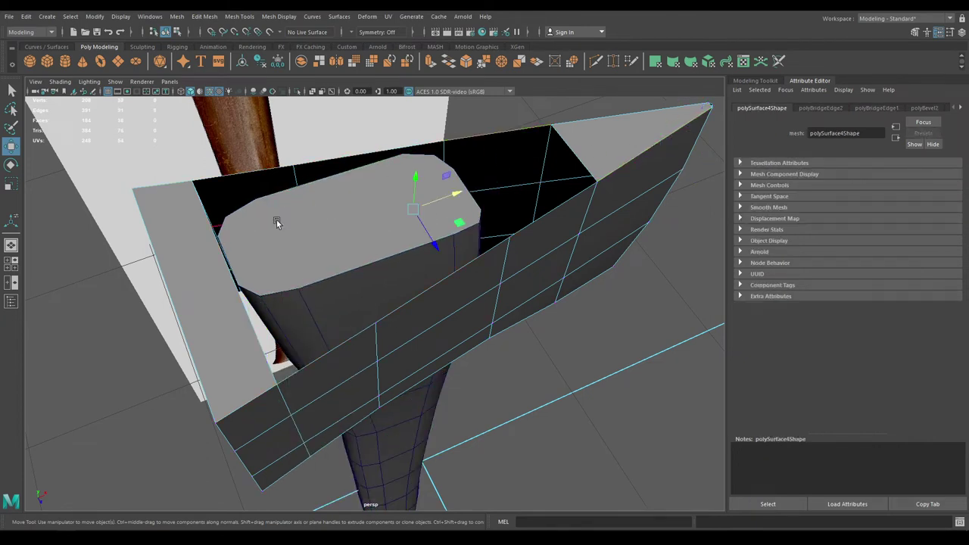
left_click_drag(276, 219, 302, 232, "alt")
key("ctrl+e")
key("r")
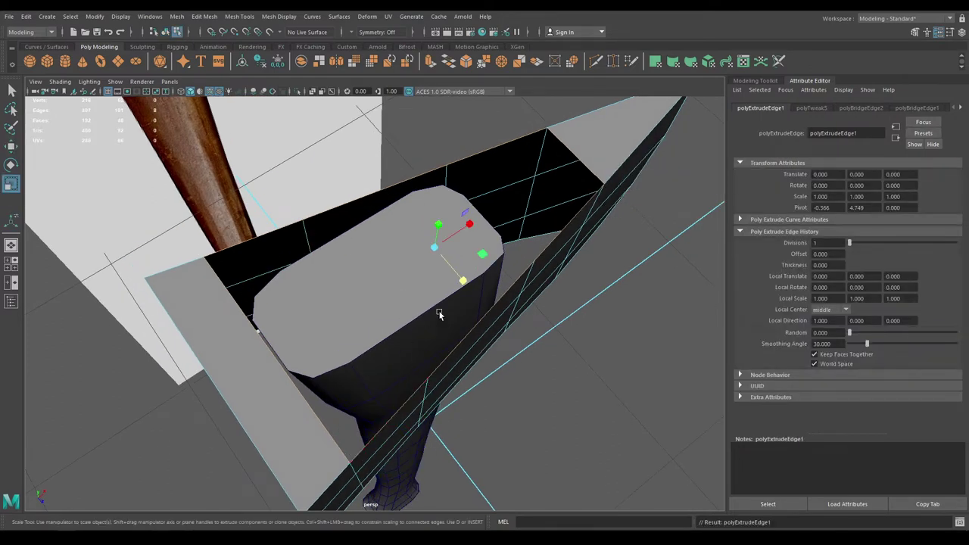
left_click_drag(435, 244, 417, 245)
left_click_drag(462, 282, 401, 267)
- In the top view, split the rear strip's crosswise edge ring with a centre edge loop running along X
key("space")
scroll(347, 420, "up", 4)
middle_click_drag(194, 230, 436, 271, "alt")
scroll(437, 271, "up", 1)
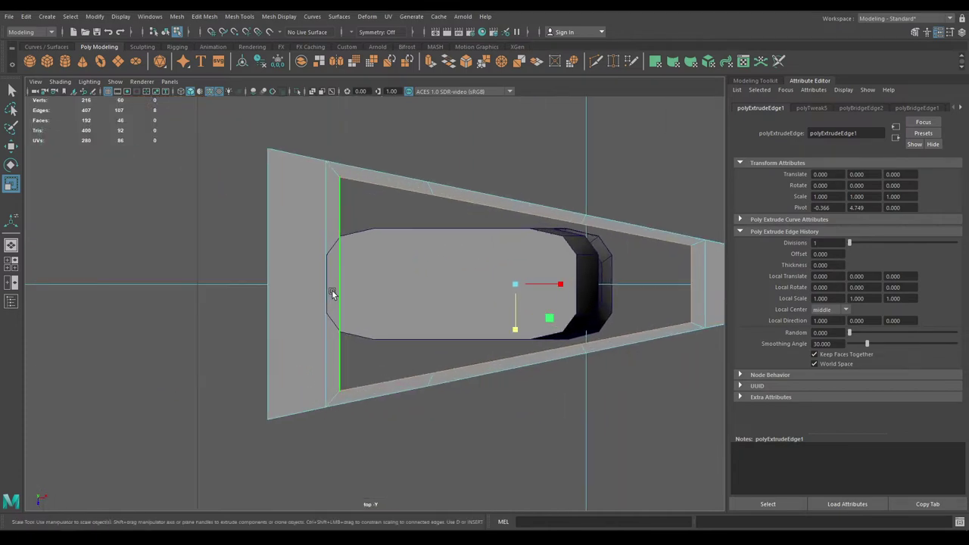
right_click_drag(301, 257, 302, 275)
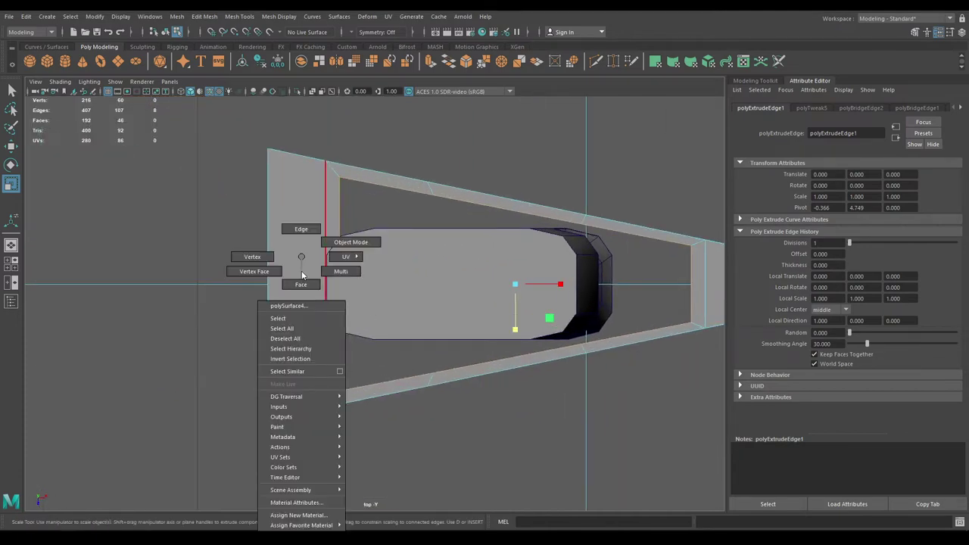
right_click_drag(295, 230, 308, 310)
left_click(268, 270)
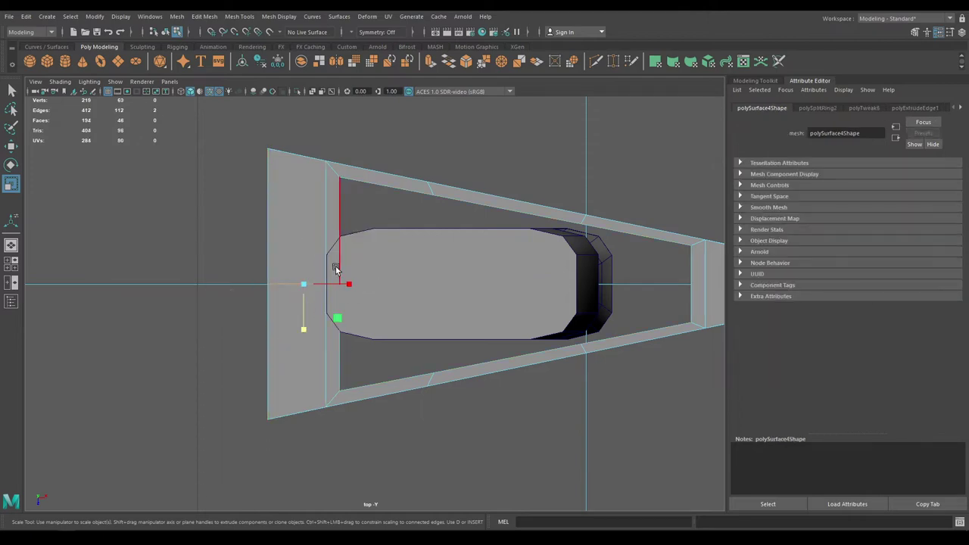
- Bevel the rear strip's centre loop with 2 segments and a fraction of 0.49
right_click_drag(349, 270, 382, 268, "shift")
left_click_drag(634, 157, 694, 163)
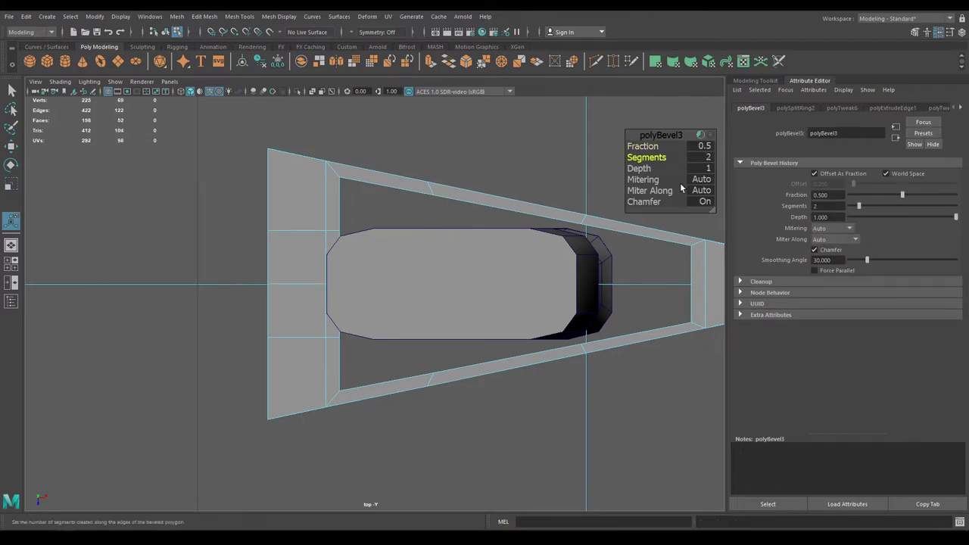
mouse_move(632, 149)
left_mouse_down()
mouse_move(648, 149)
mouse_move(631, 149)
left_mouse_up()
key("w")
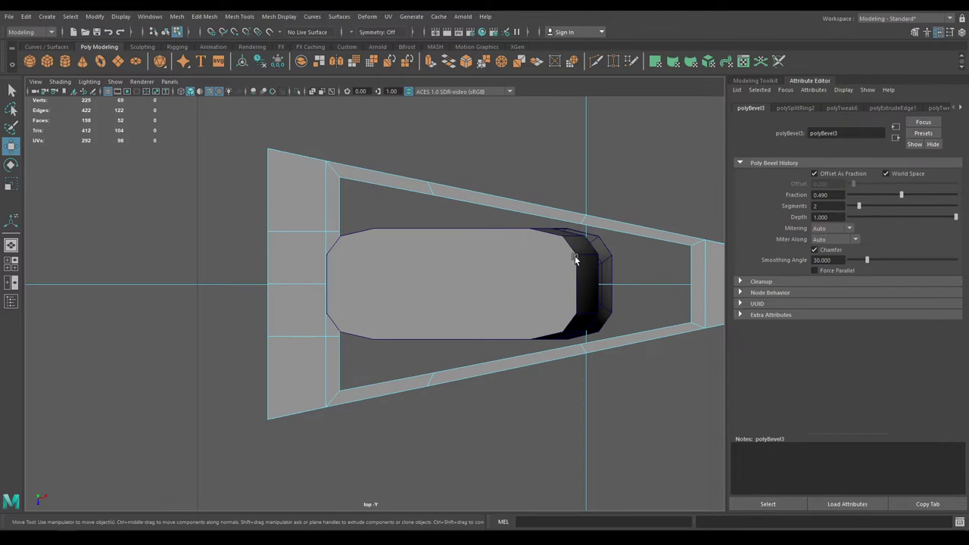
- Split the blade-side top strip's crosswise edge ring with a centre edge loop along X
middle_click_drag(576, 258, 458, 262, "alt")
left_click(506, 268)
right_click_drag(517, 257, 512, 296, "ctrl")
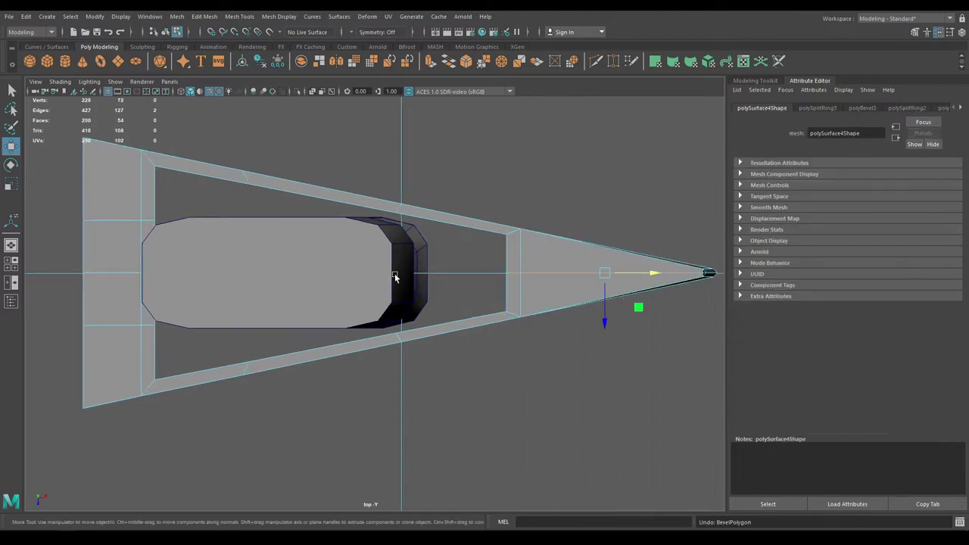
- Move the rear strip's three middle vertices along X away from the handle, toward the back of the axe head
middle_click_drag(394, 276, 550, 248, "alt")
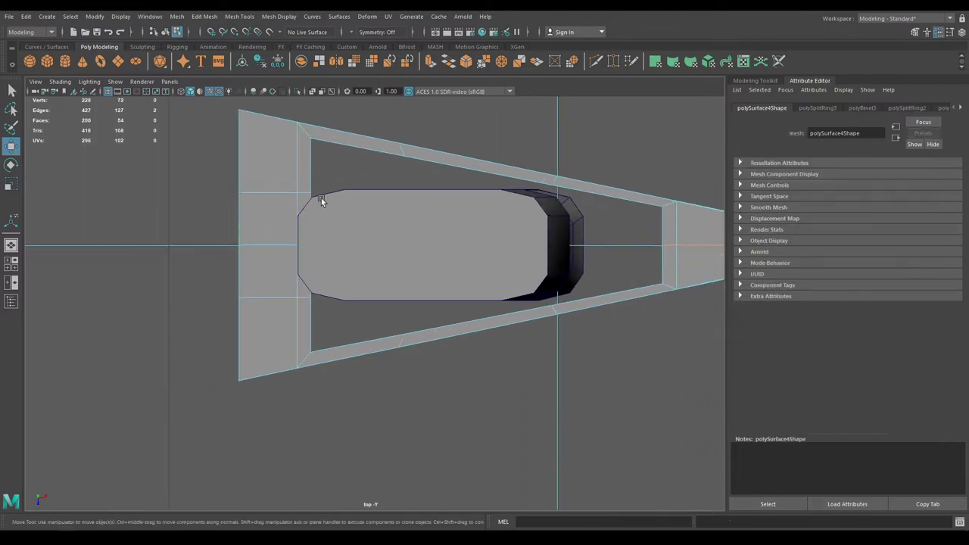
right_click_drag(324, 170, 285, 169)
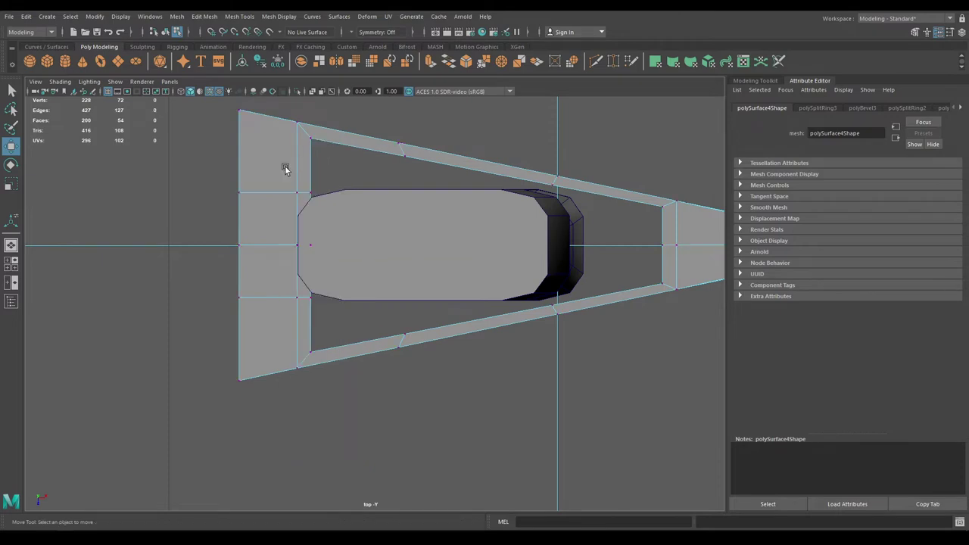
left_click_drag(281, 179, 299, 322)
left_click_drag(341, 246, 324, 247)
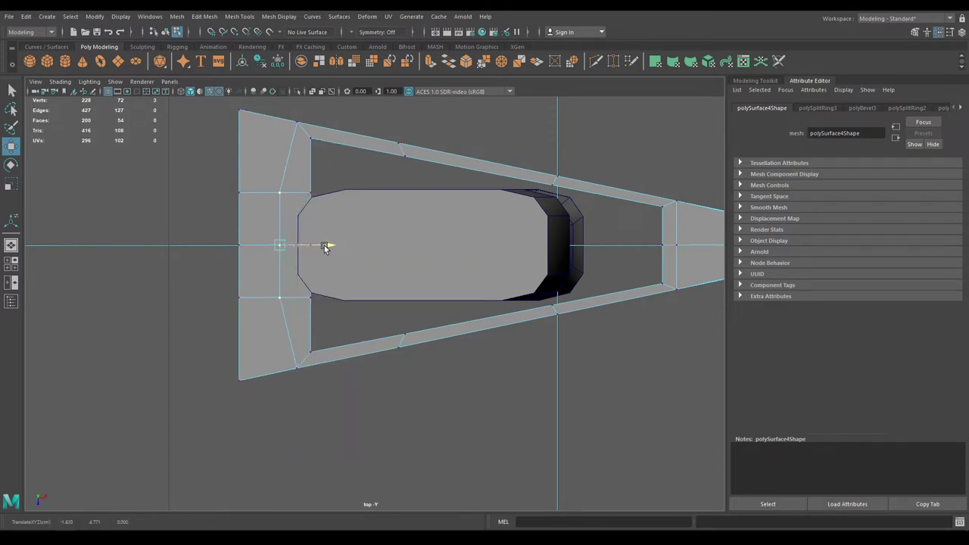
- Move the rear rim's inner loop vertex on the -Z side along Z onto the handle's nearest outline corner
left_click(307, 187)
middle_click_drag(308, 188, 367, 200, "alt")
right_click_drag(367, 200, 460, 403, "alt")
middle_click_drag(367, 172, 402, 270, "alt")
right_click_drag(402, 271, 454, 396, "alt")
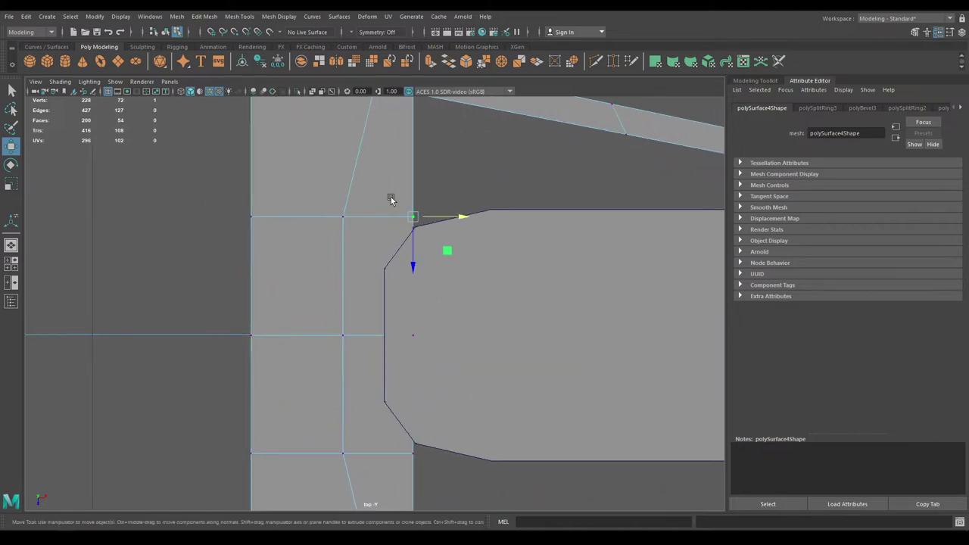
left_click_drag(414, 217, 414, 216)
left_click_drag(414, 262, 414, 269)
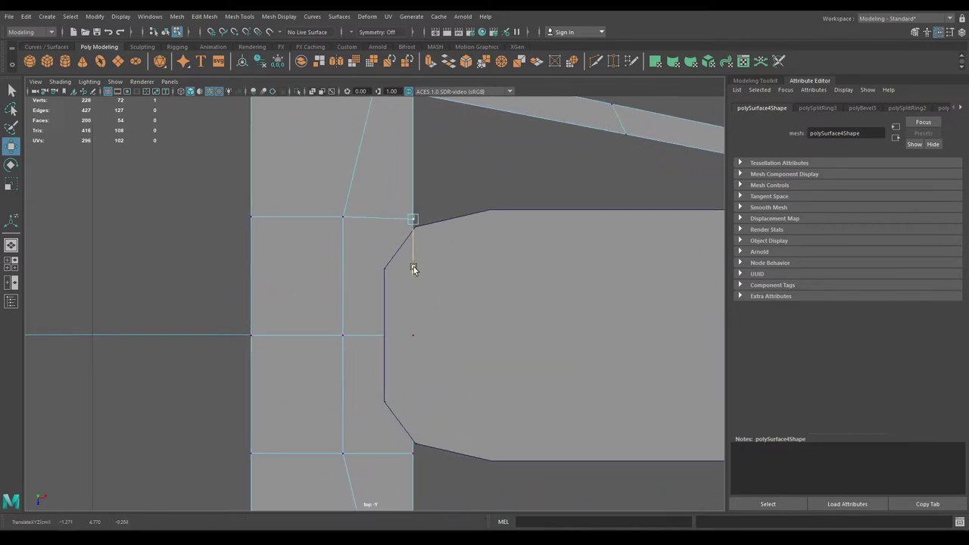
- Move the opening's rear inner corner vertex on the -Z side onto the start of the handle's straight side
middle_click_drag(458, 252, 389, 301, "alt")
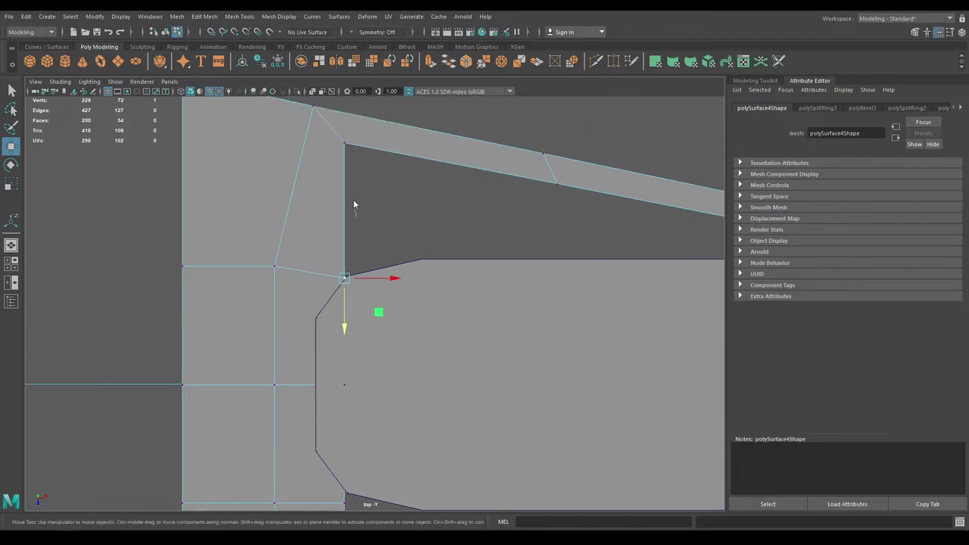
right_click_drag(344, 146, 312, 145)
left_click(344, 143)
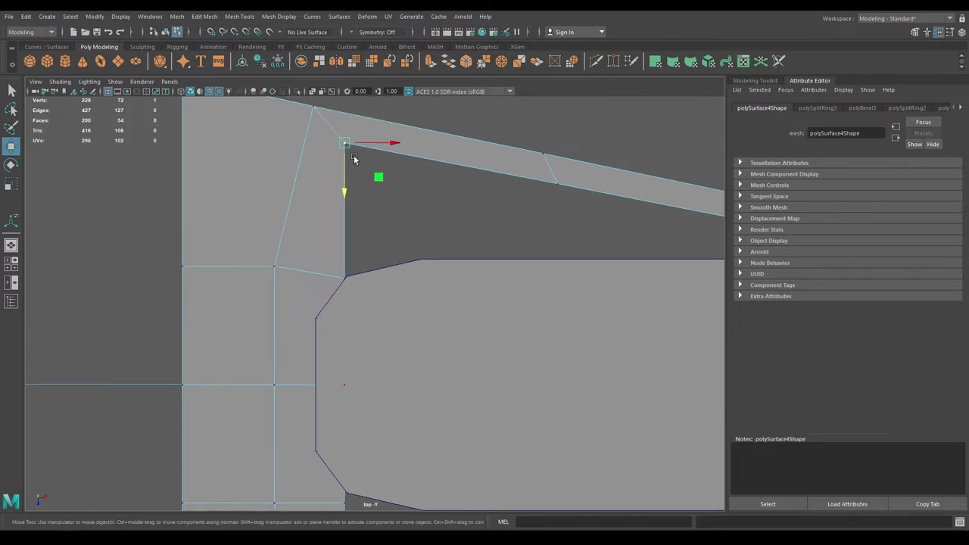
left_click_drag(349, 147, 422, 259)
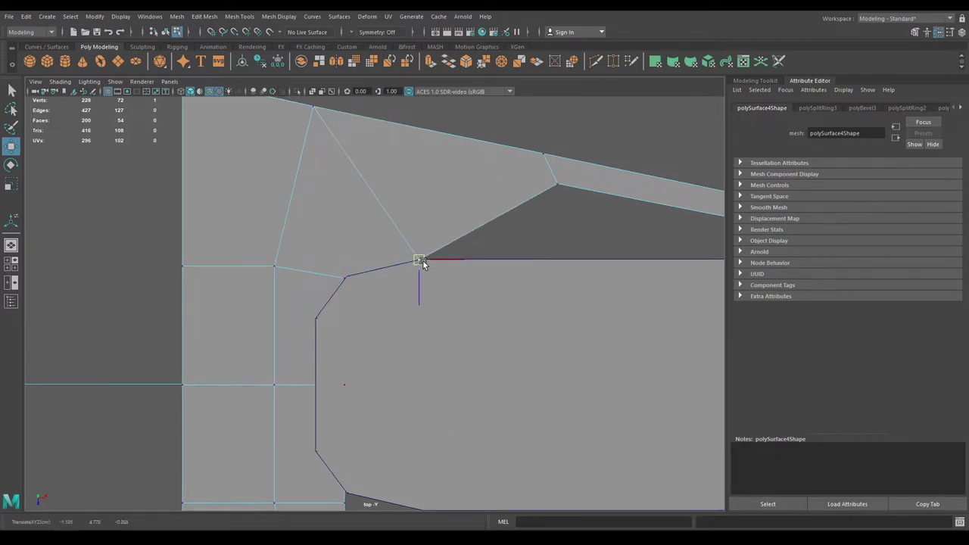
key("ctrl+z")
left_click_drag(343, 147, 417, 262)
- Move the rear rim's centre vertex to the handle's -Z back corner and the +Z loop vertex to its nearest outline corner
middle_click_drag(388, 339, 396, 226, "alt")
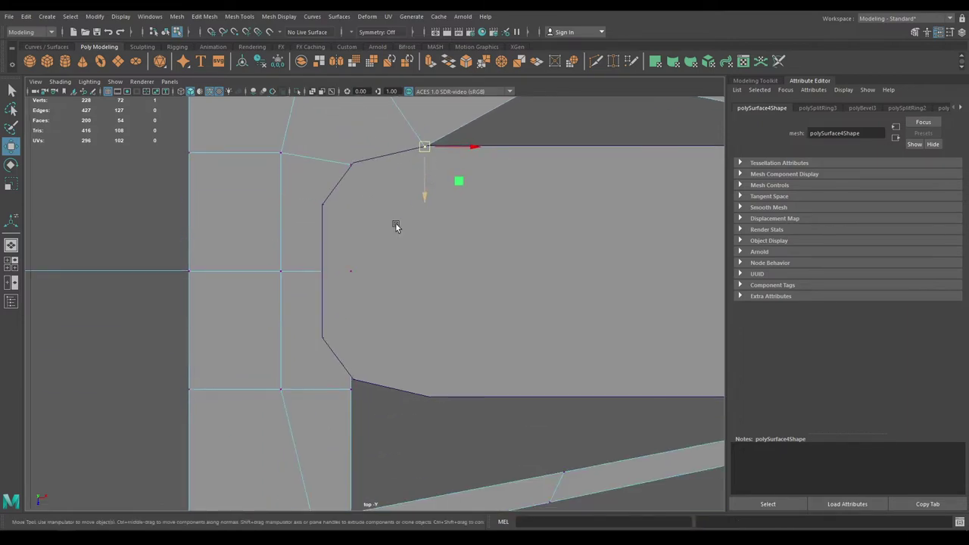
left_click(335, 301)
left_click_drag(357, 267, 323, 208)
middle_click_drag(369, 361, 369, 280, "alt")
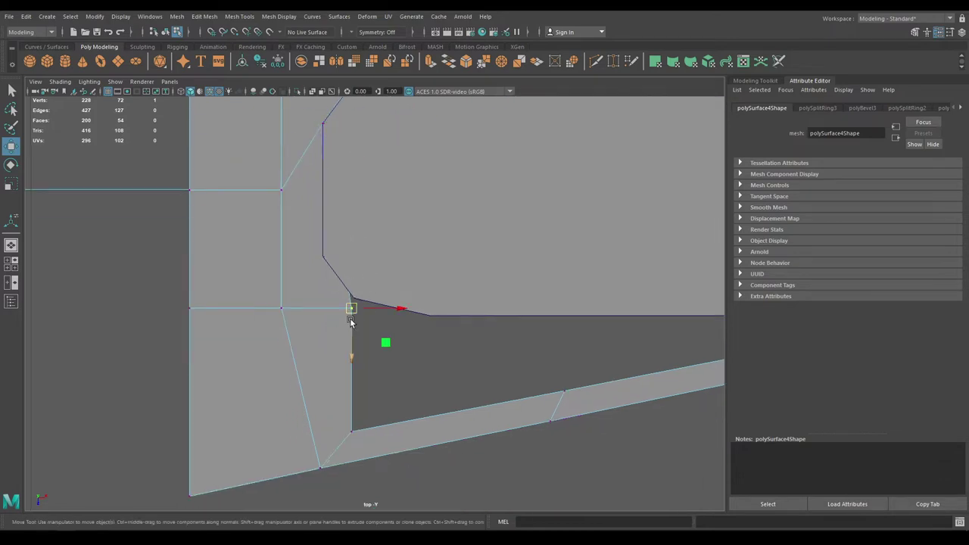
left_click_drag(350, 321, 352, 297)
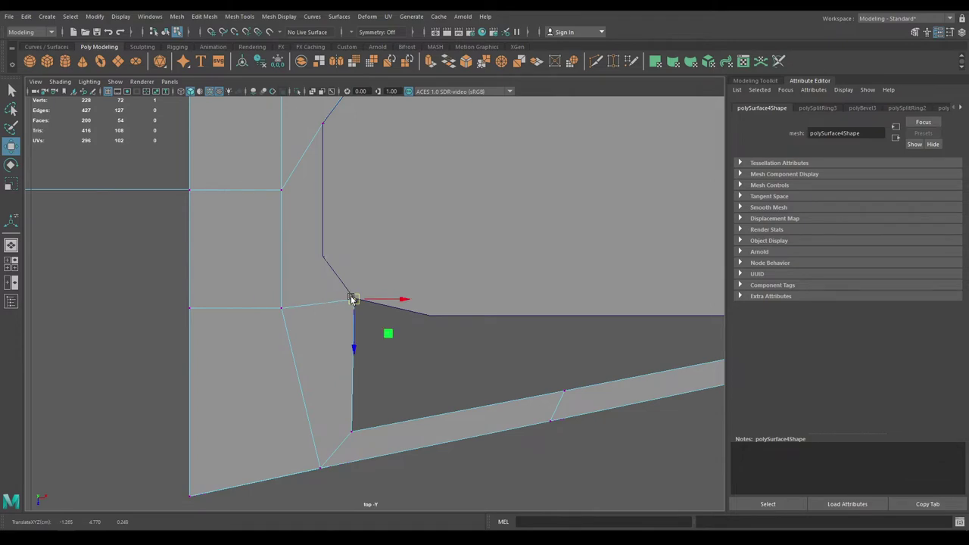
middle_click_drag(367, 243, 402, 382, "alt")
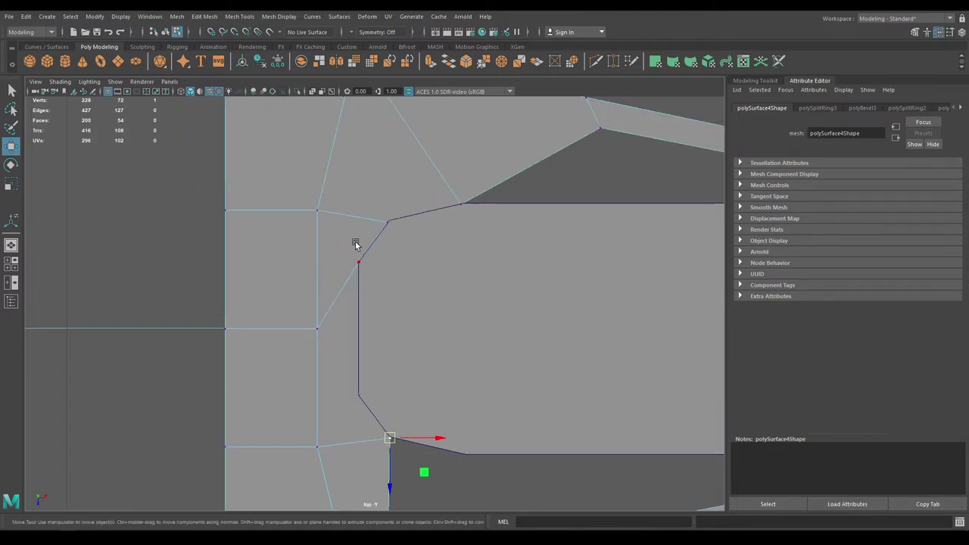
left_click(358, 261)
left_click_drag(360, 263, 351, 333)
key("ctrl+z")
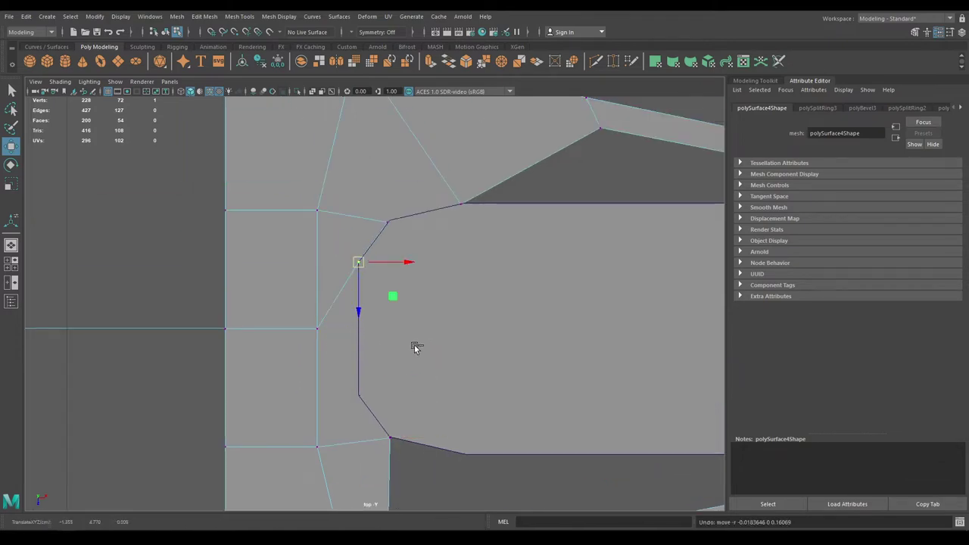
key("ctrl+z")
key("ctrl+z")
- Move the opening's rear inner corner vertex and adjacent side vertex on the +Z side onto the handle's rear outline points
middle_click_drag(443, 423, 377, 252, "alt")
left_click(321, 400)
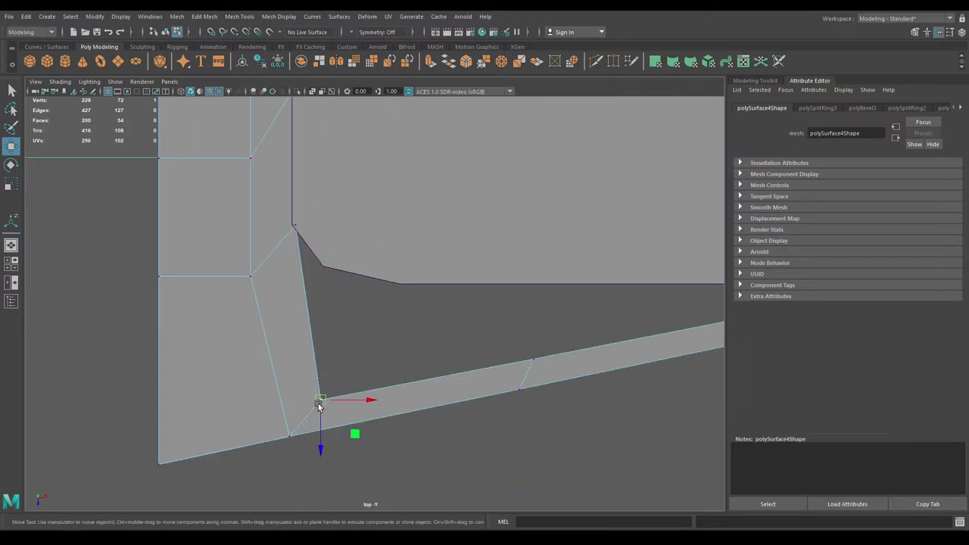
left_click_drag(321, 401, 324, 268)
left_click(534, 358)
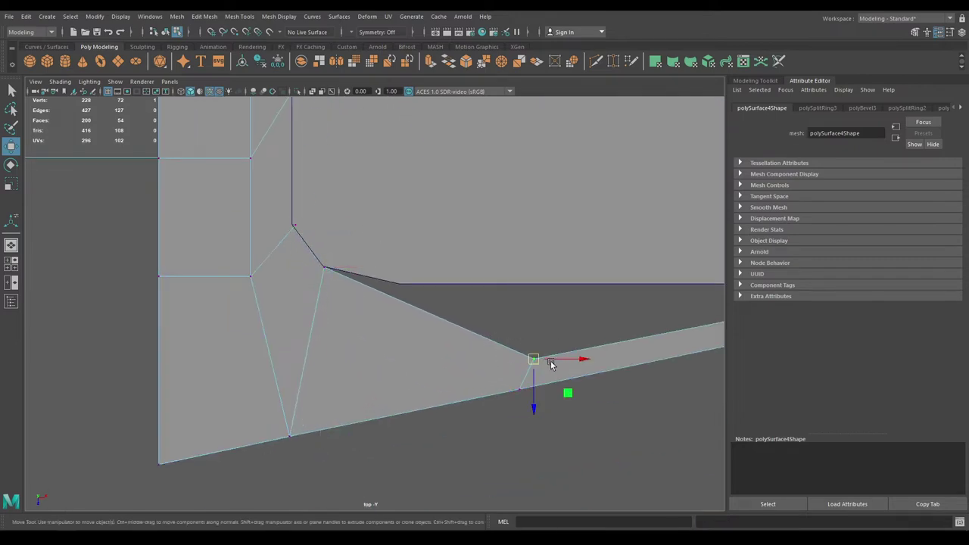
left_click_drag(535, 361, 396, 285)
- Move the next +Z side vertex to the front end of the handle's straight side and the front +Z corner vertex to its nearest outline corner
middle_click_drag(531, 294, 146, 363, "alt")
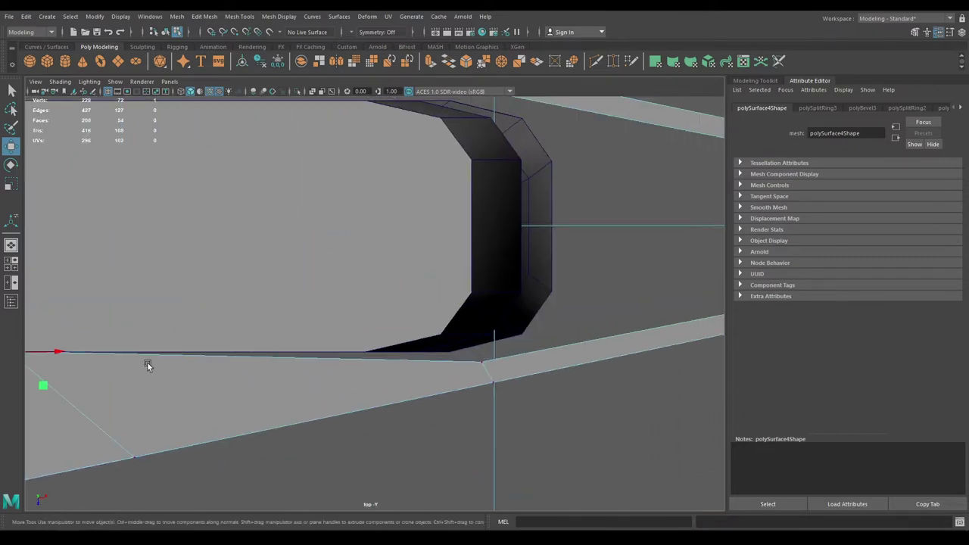
left_click(483, 361)
left_click_drag(485, 362, 367, 353)
middle_click_drag(498, 300, 323, 347, "alt")
scroll(324, 349, "down", 5)
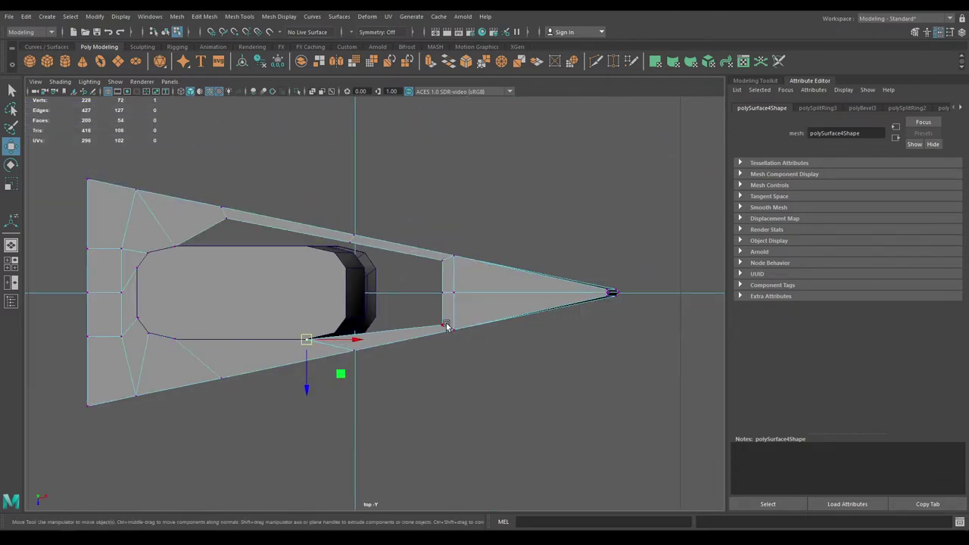
left_click(445, 326)
right_click_drag(349, 351, 446, 458, "alt")
left_click_drag(483, 335, 313, 348)
- Move the front rim's centre vertex and its -Z corner vertex onto the two corners of the handle's flat front edge
left_click(482, 286)
left_click_drag(482, 286, 331, 326)
right_click_drag(333, 325, 424, 318, "alt")
middle_click_drag(423, 318, 505, 356, "alt")
left_click(587, 265)
left_click_drag(587, 265, 402, 272)
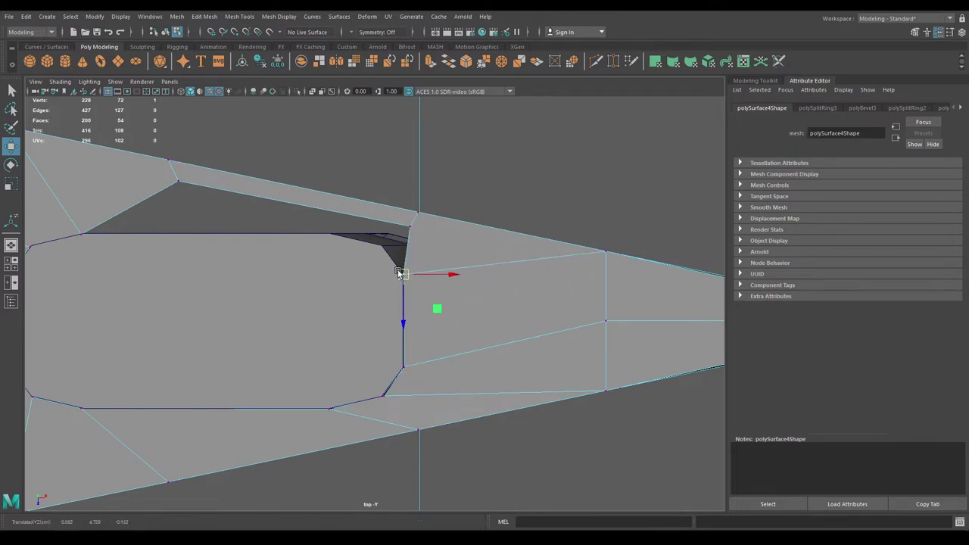
- Move the two remaining -Z side vertices onto the handle's front outline corner and the front end of its straight side
scroll(402, 274, "up", 1)
middle_click_drag(451, 283, 517, 339, "alt")
left_click(481, 271)
left_click_drag(482, 271, 452, 290)
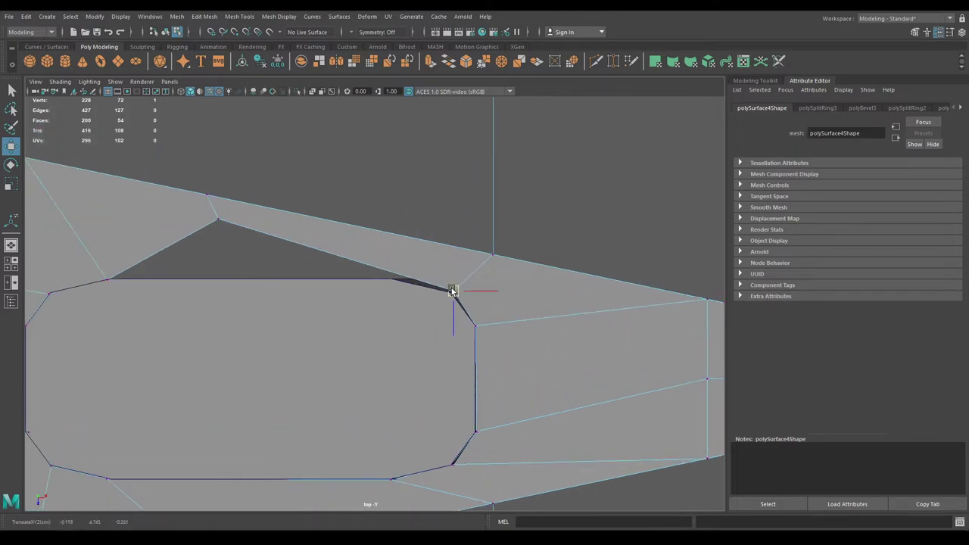
left_click(219, 221)
left_click_drag(221, 221, 394, 281)
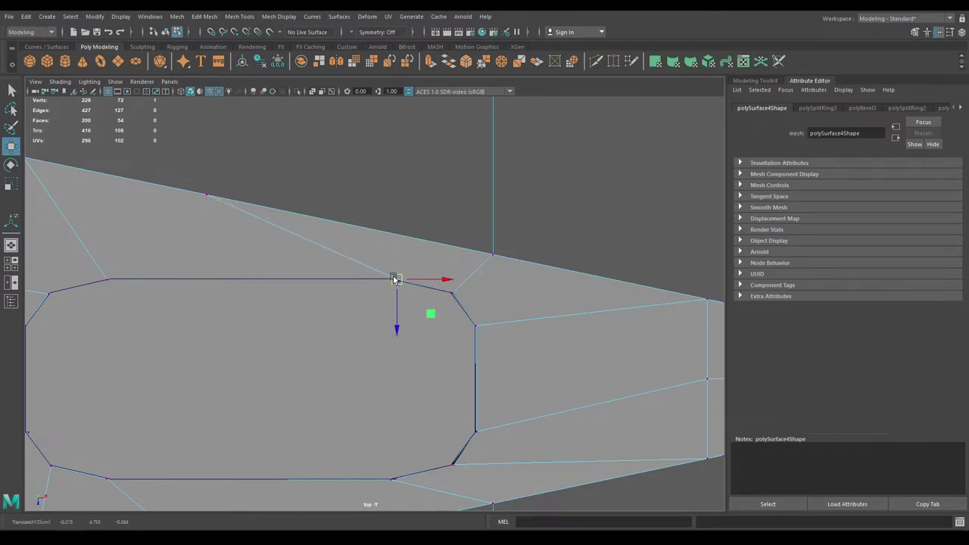
- Examine the axe head and handle in the perspective view and against the reference image in the front view
right_click_drag(393, 280, 368, 350, "alt")
key("space")
left_click_drag(369, 349, 295, 331)
scroll(329, 275, "down", 3)
scroll(315, 268, "up", 3)
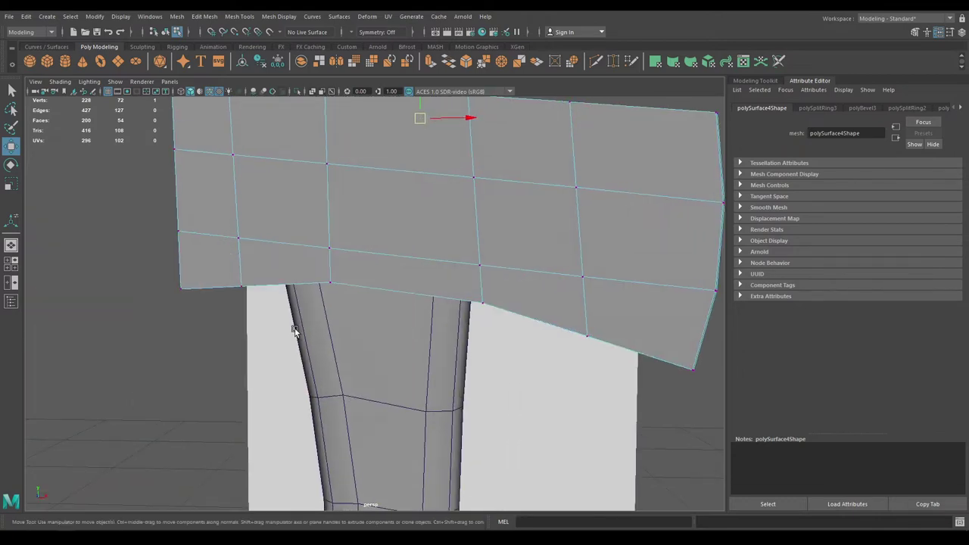
key("space")
left_click_drag(404, 244, 404, 283)
scroll(412, 311, "up", 1)
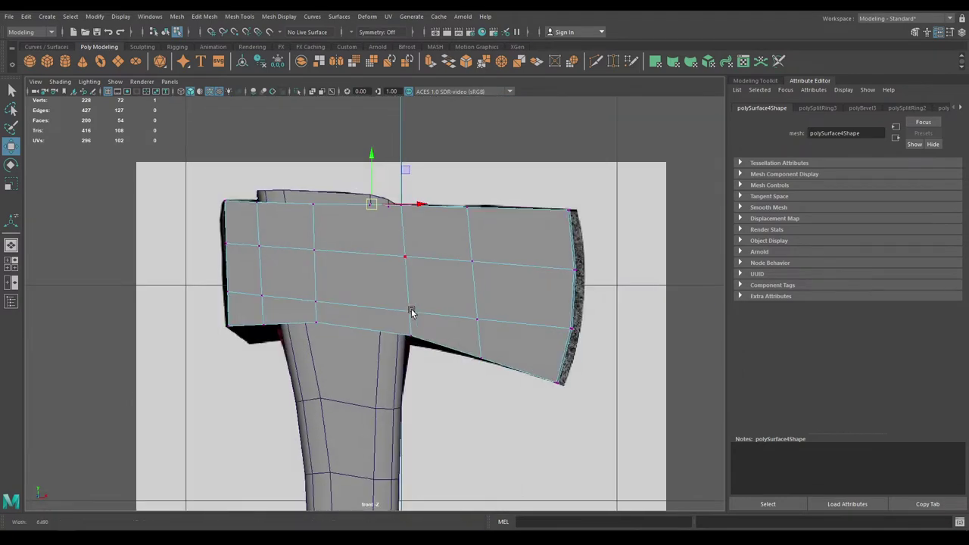
scroll(411, 312, "up", 2)
- Flatten the axe head's upper horizontal edge loop by scaling it along Y, and shift it slightly down
right_click_drag(574, 257, 545, 259)
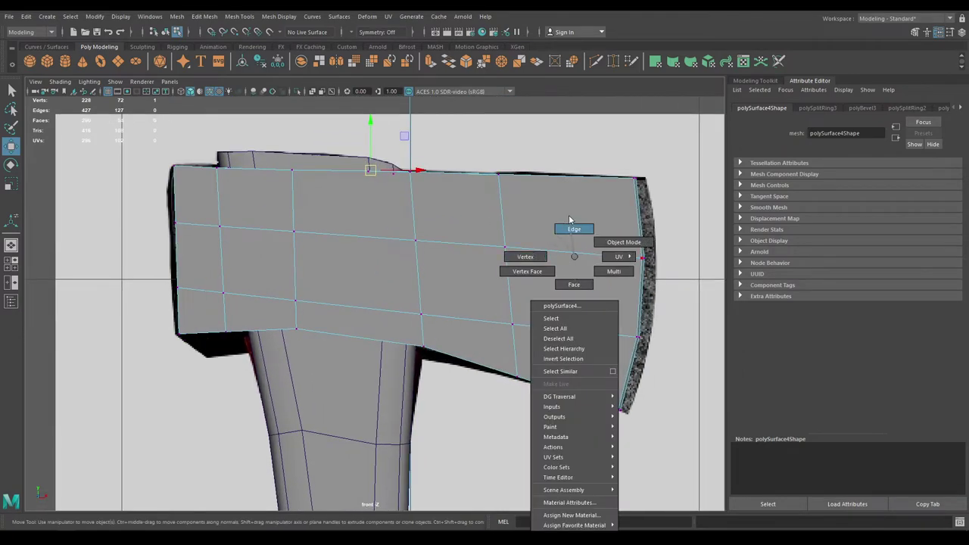
right_click_drag(574, 229, 574, 227)
double_click(567, 257)
key("space")
left_click_drag(567, 257, 537, 272)
key("space")
key("r")
left_click_drag(407, 192, 407, 270)
key("w")
left_click_drag(409, 190, 409, 197)
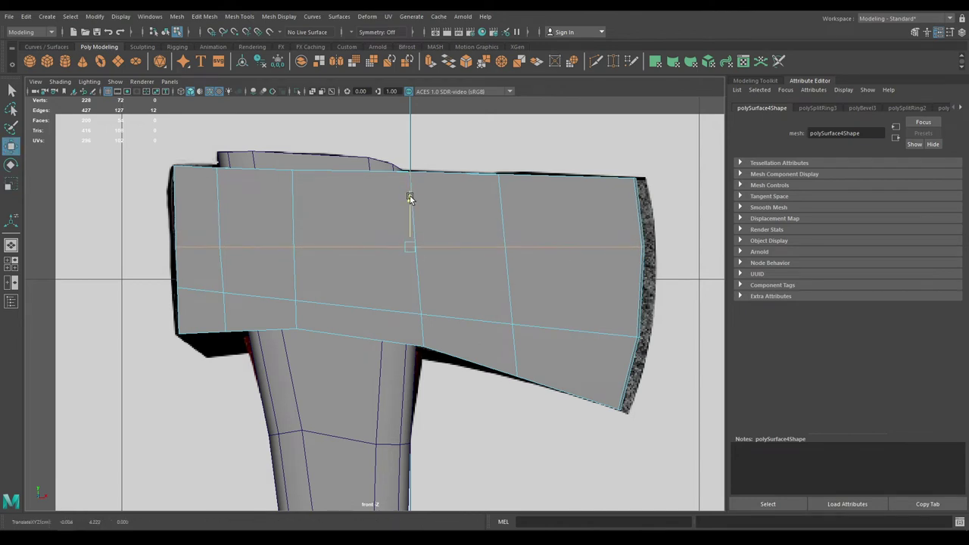
- Delete all axe head faces below the flattened edge loop
right_click(454, 206)
right_click_drag(453, 232, 453, 232)
left_click_drag(687, 284, 1, 415)
key("Delete")
- Duplicate the remaining upper half of the axe head and mirror the copy vertically with Scale Y set to -1
right_click_drag(277, 232, 344, 209)
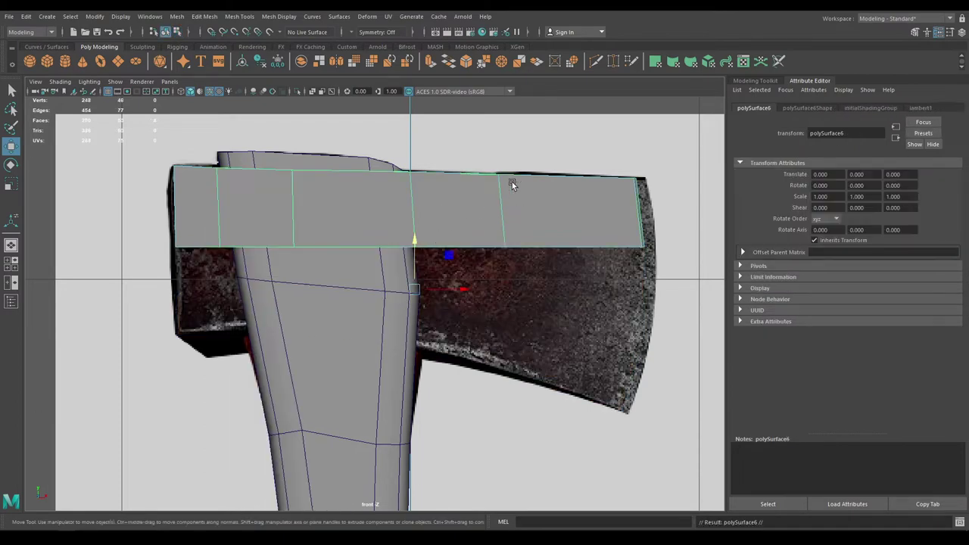
left_click(962, 33)
left_click(729, 204)
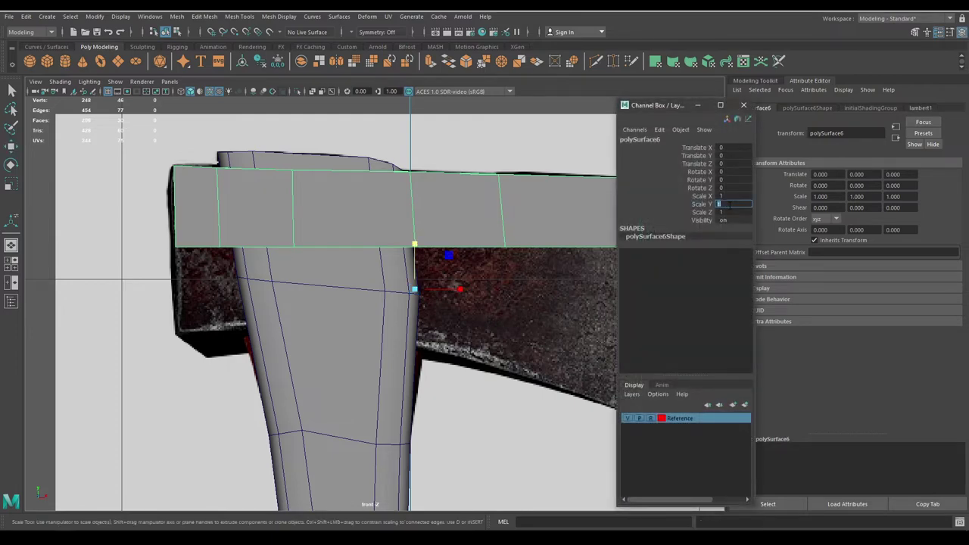
type("-1")
key("Return")
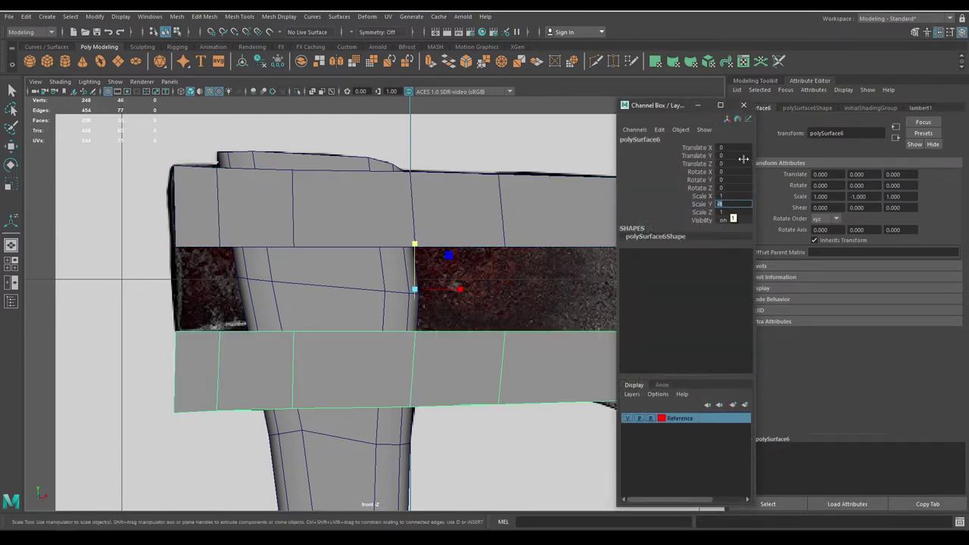
left_click(743, 106)
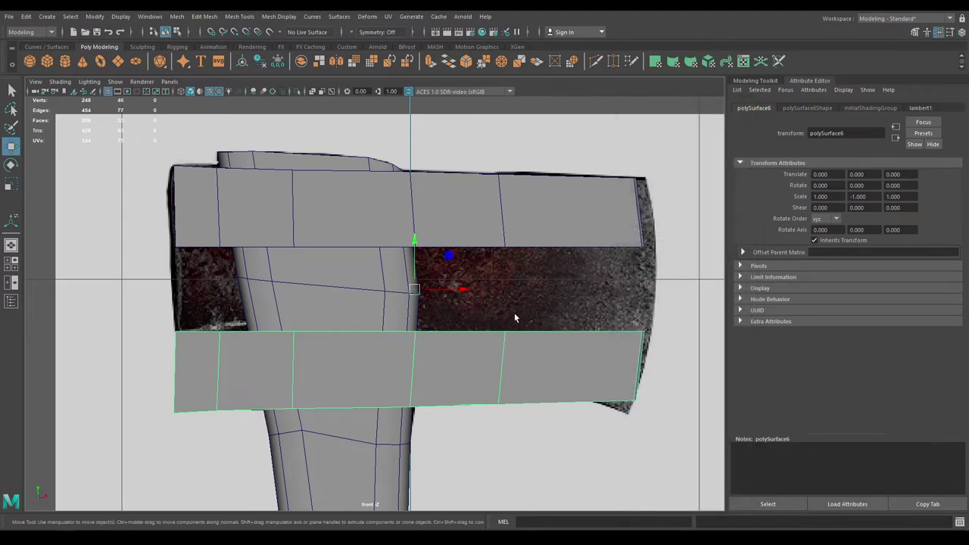
- Move the mirrored copy along Y until its open border meets the upper half's lower border
left_click_drag(413, 240, 423, 149)
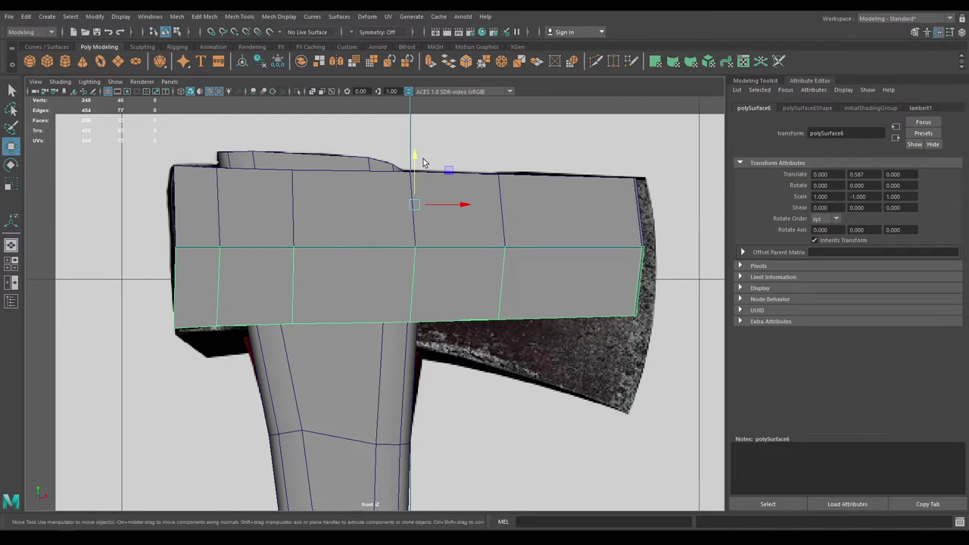
left_click(423, 168)
left_click_drag(387, 188, 493, 343)
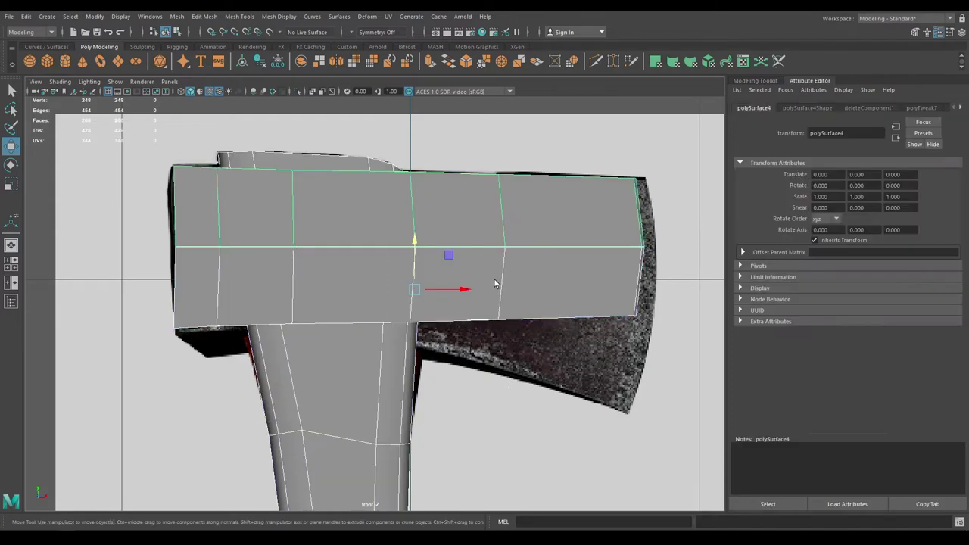
left_click(464, 258)
left_click_drag(418, 168, 416, 165)
- Combine the upper and mirrored lower halves of the axe head into one mesh
left_click(576, 202, "shift")
right_click_drag(562, 191, 541, 342, "shift")
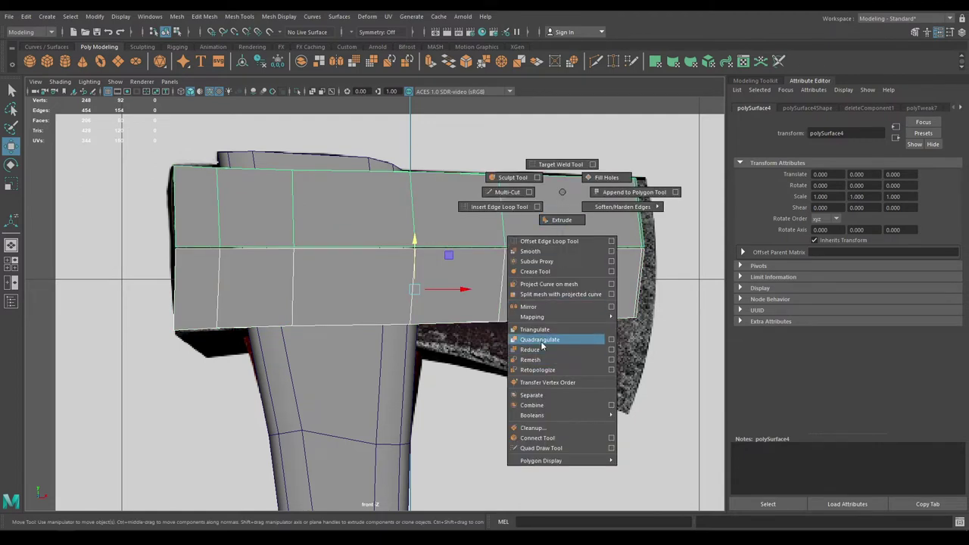
left_click(542, 406)
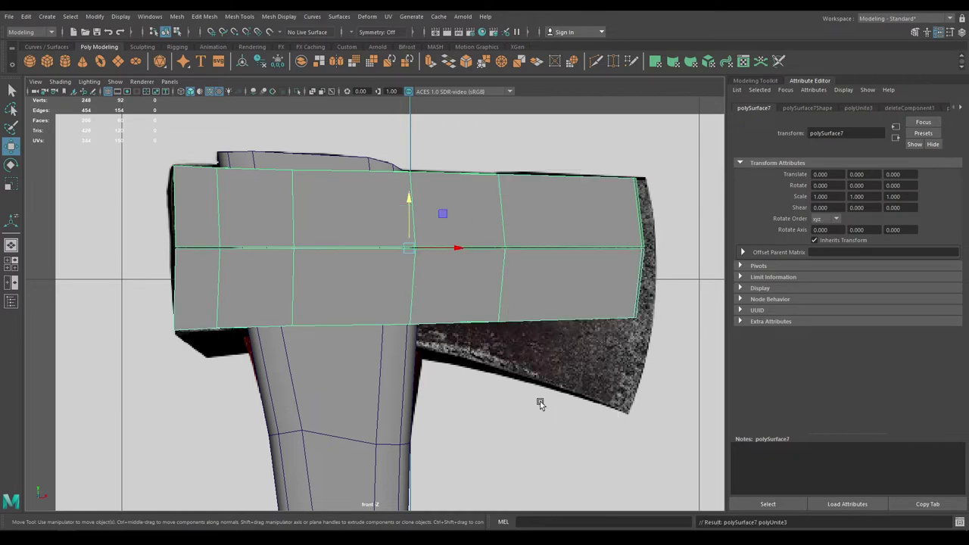
- Close the seam at the cutting edge by welding the lower half's vertices to the upper half's with Target Weld
key("space")
left_click_drag(521, 336, 380, 313)
scroll(423, 375, "down", 3)
scroll(432, 340, "up", 4)
middle_click_drag(439, 343, 374, 279, "alt")
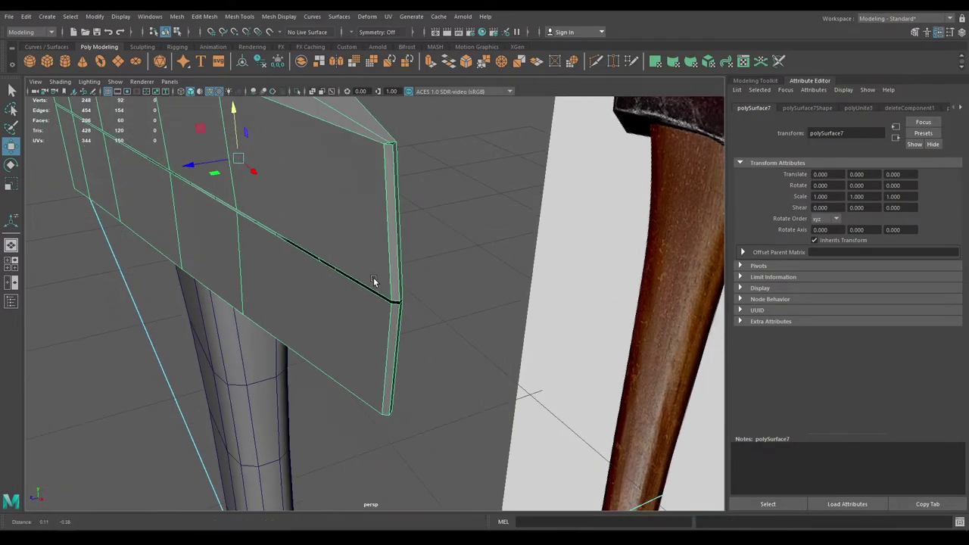
scroll(454, 246, "up", 4)
right_click_drag(484, 204, 434, 202)
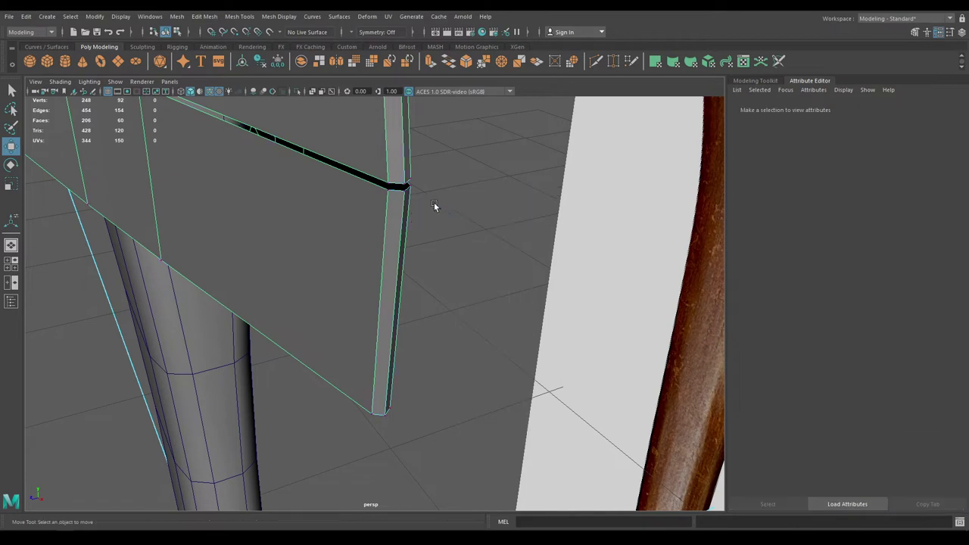
left_click(384, 193)
right_click_drag(380, 239, 363, 219, "shift")
left_click_drag(388, 190, 388, 181)
left_click_drag(389, 194, 350, 204, "alt")
middle_click_drag(191, 197, 222, 208, "alt")
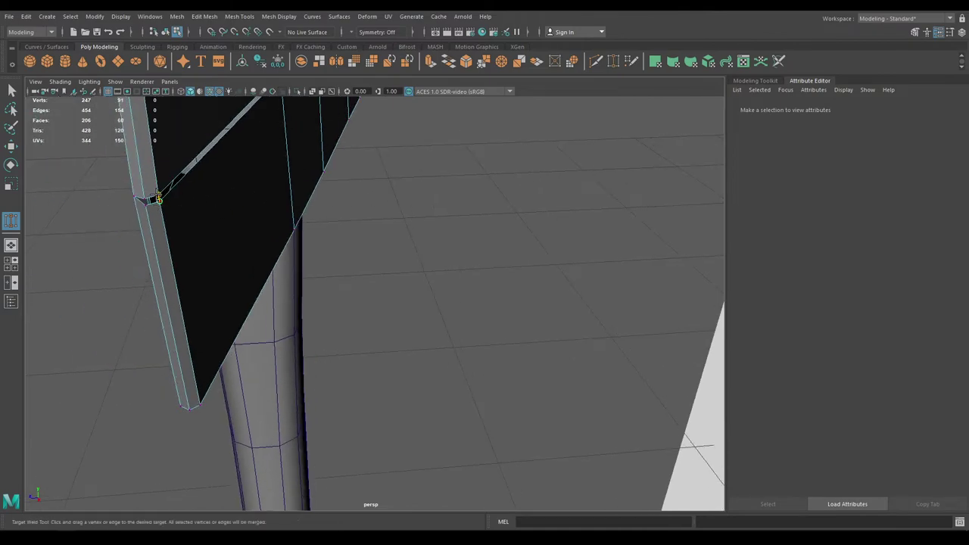
left_click_drag(158, 199, 254, 198)
key("w")
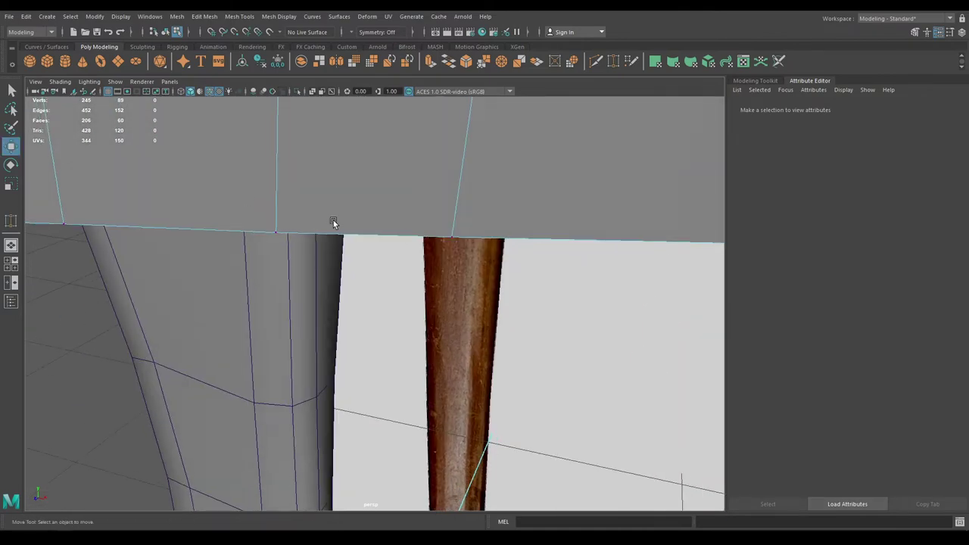
- Merge the remaining vertices along the axe head's middle seam with a distance threshold of 0.08
key("space")
left_click_drag(333, 223, 339, 252)
right_click_drag(457, 226, 416, 223)
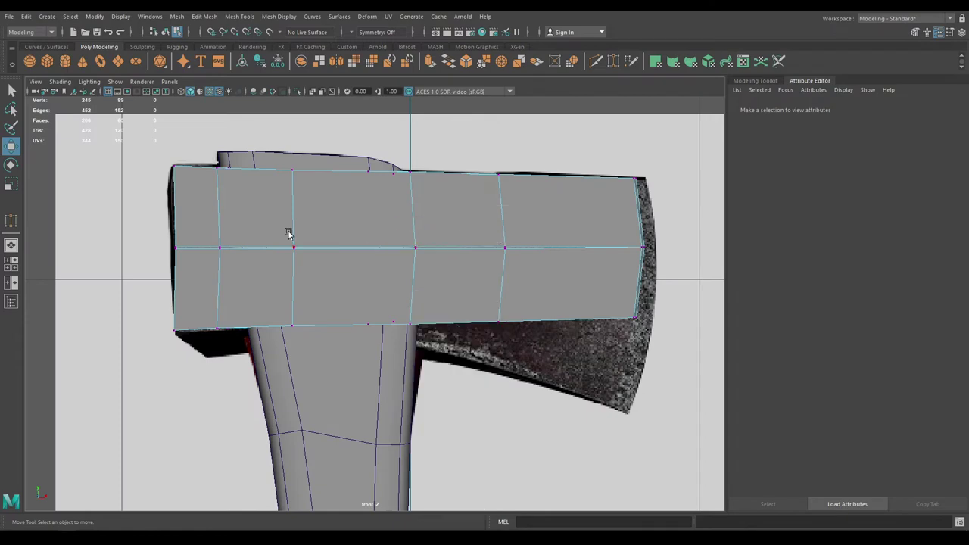
left_click_drag(131, 229, 614, 276)
key("space")
left_click_drag(540, 270, 531, 241)
left_click_drag(522, 246, 344, 268, "alt")
middle_click_drag(344, 269, 345, 269, "alt")
right_click_drag(345, 269, 396, 230, "shift")
left_click_drag(631, 146, 634, 147)
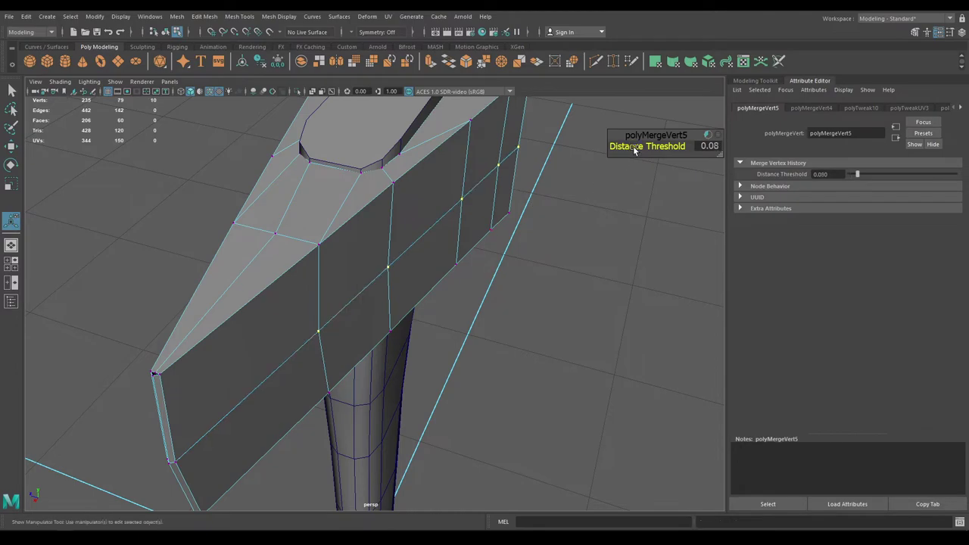
key("w")
- Try to move a rear corner vertex of the axe head's bottom opening relative to the handle
left_click_drag(300, 305, 469, 398, "alt")
scroll(452, 420, "up", 5)
scroll(419, 360, "up", 2)
left_click_drag(420, 363, 407, 399, "alt")
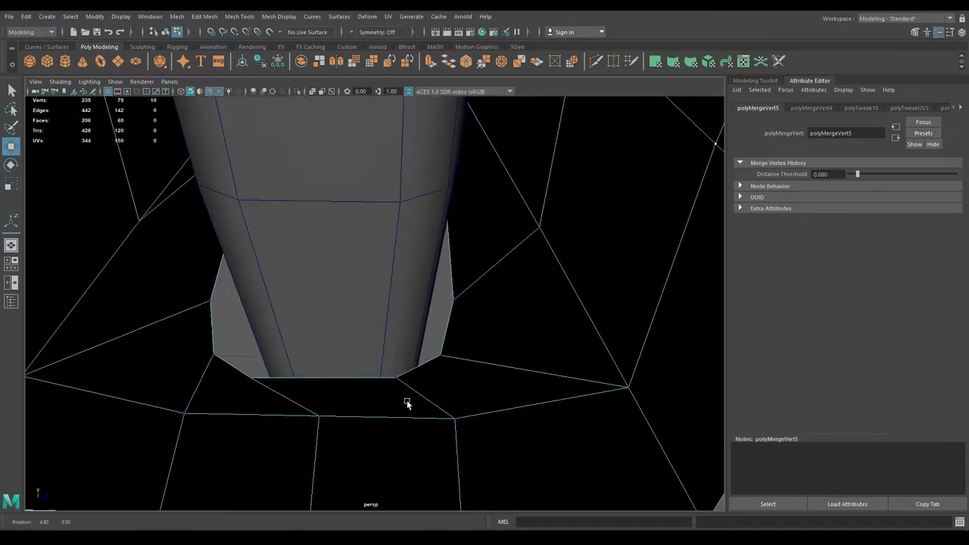
left_click(446, 353)
left_click_drag(480, 356, 466, 392)
left_click_drag(434, 300, 355, 331, "alt")
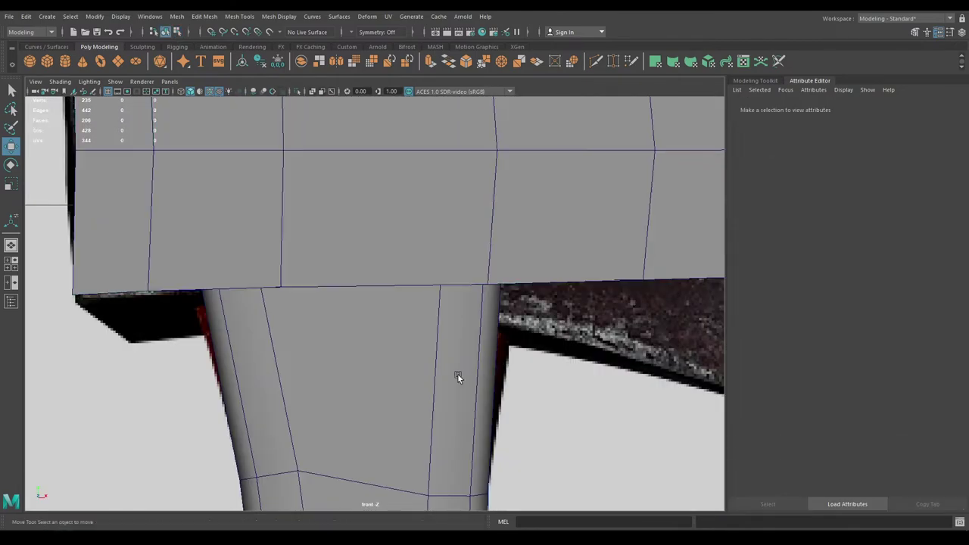
- Insert an edge loop around the handle just below the axe head
left_click(390, 333)
right_click_drag(389, 333, 324, 285, "shift")
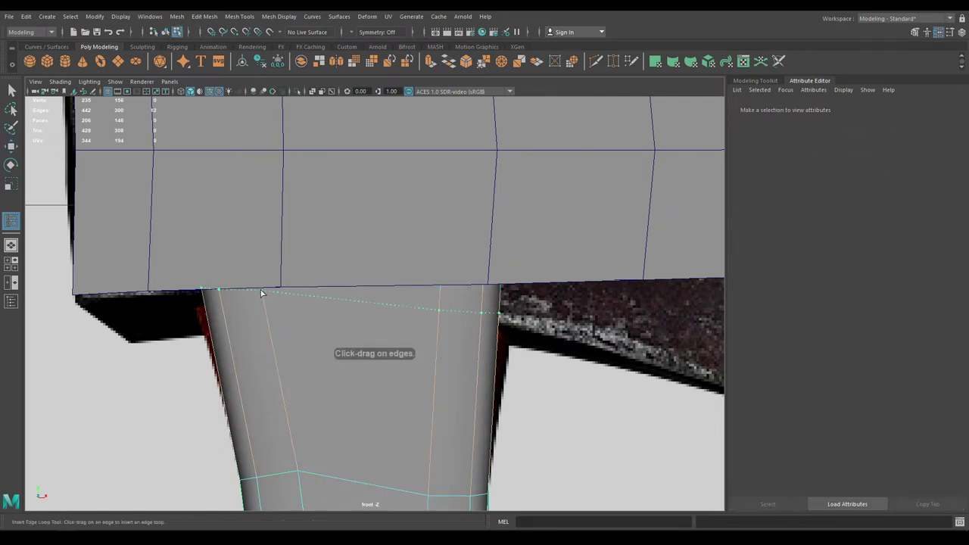
left_click_drag(261, 293, 262, 294)
key("w")
- Move the new handle loop's vertices up along Y in pairs to line up with the axe head's lower edge
right_click_drag(278, 304, 238, 256)
mouse_move(247, 276)
left_mouse_down()
mouse_move(275, 298)
mouse_move(247, 294)
left_mouse_up()
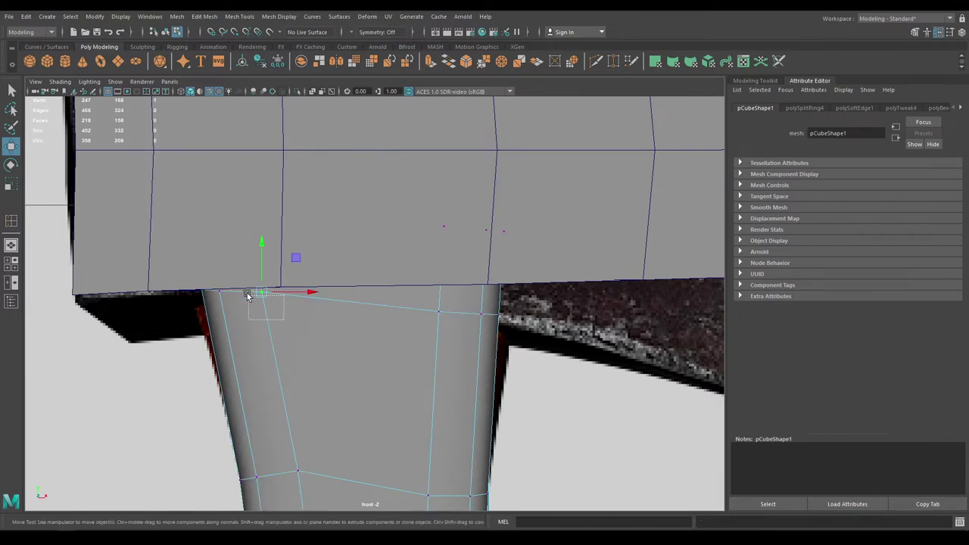
left_click_drag(263, 252, 262, 250)
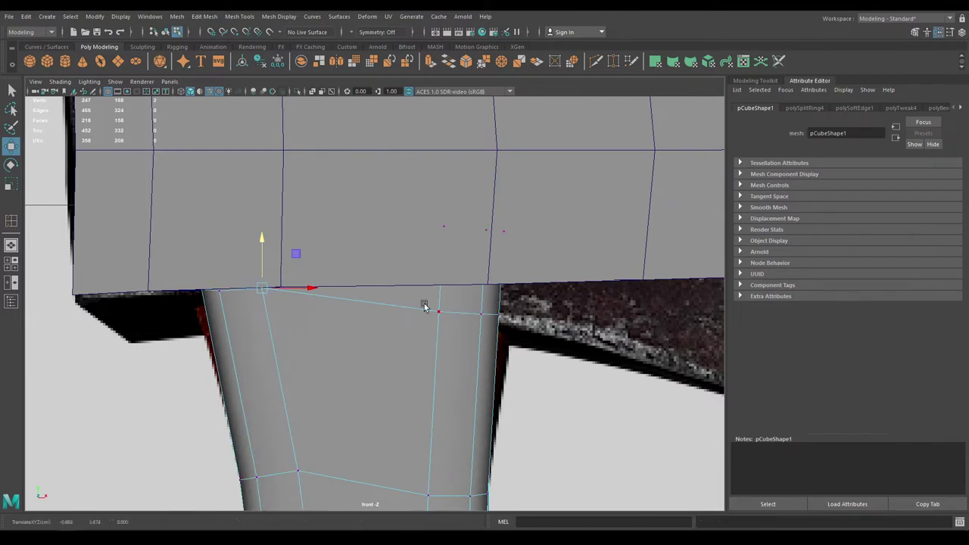
left_click_drag(423, 303, 452, 321)
left_click_drag(437, 264, 437, 237)
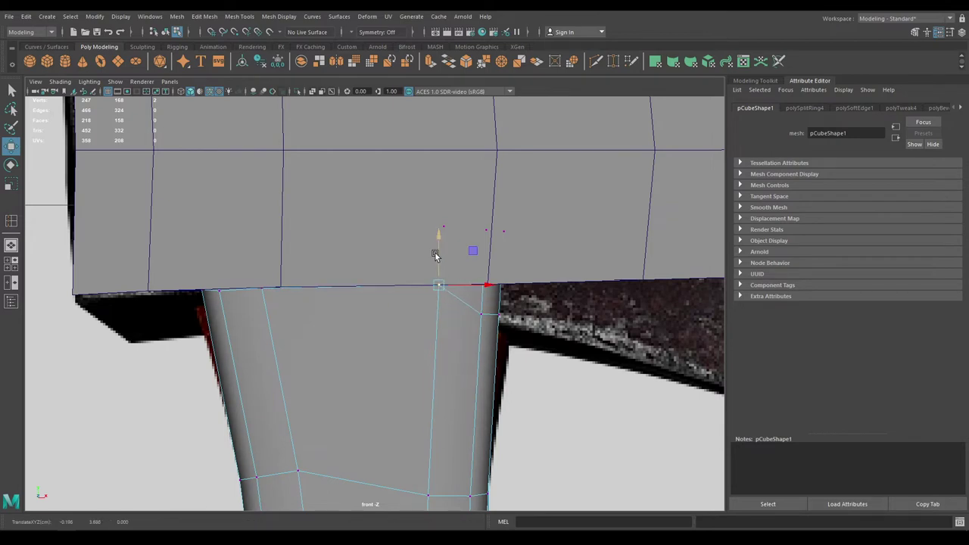
left_click(477, 296)
left_click_drag(479, 268, 483, 244)
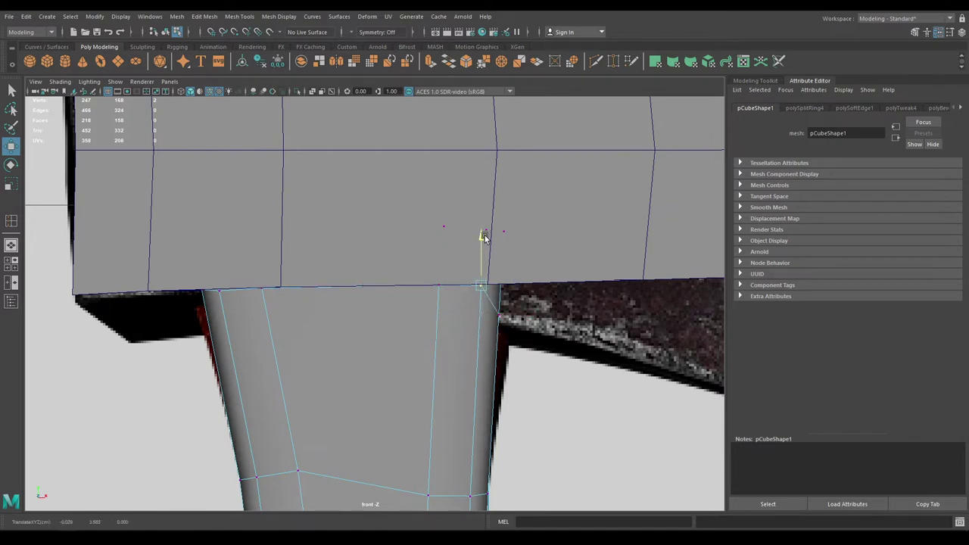
left_click_drag(491, 296, 499, 258)
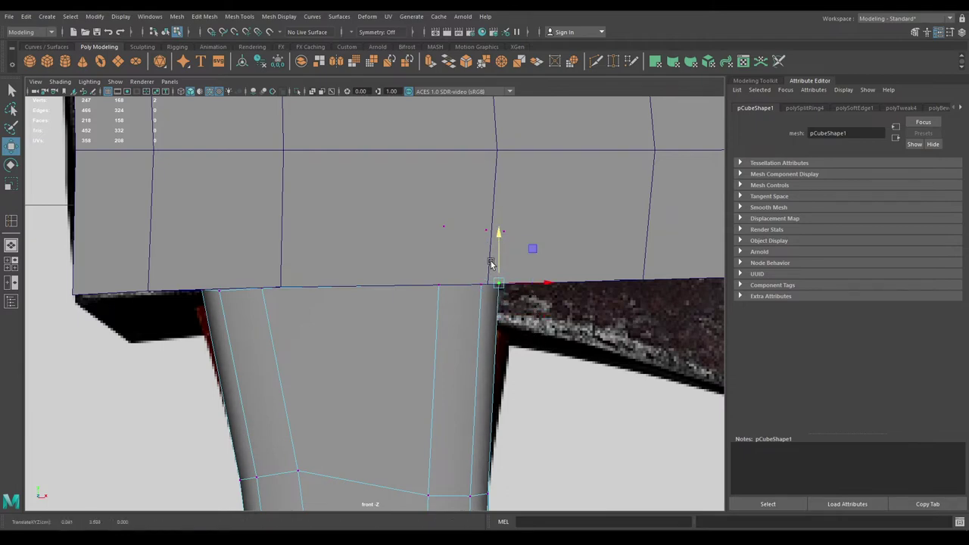
- Return to the perspective view and start vertex editing on the axe head, facing the rear of its bottom opening
key("space")
key("space")
left_click_drag(464, 298, 487, 335, "alt")
right_click_drag(492, 333, 462, 255)
left_click(458, 320)
left_click_drag(498, 371, 435, 338, "alt")
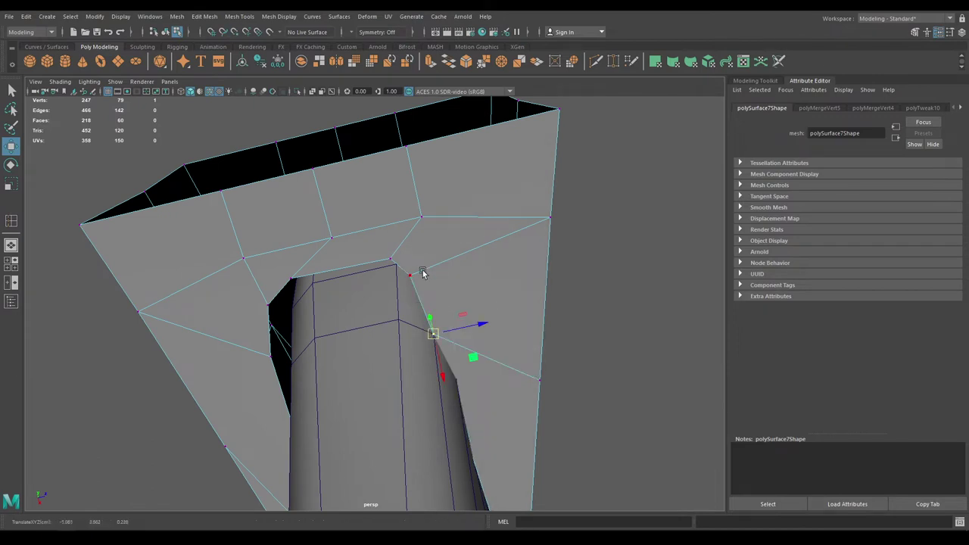
left_click(411, 274)
key("v")
left_click_drag(409, 272, 407, 313)
left_click(391, 261)
key("v")
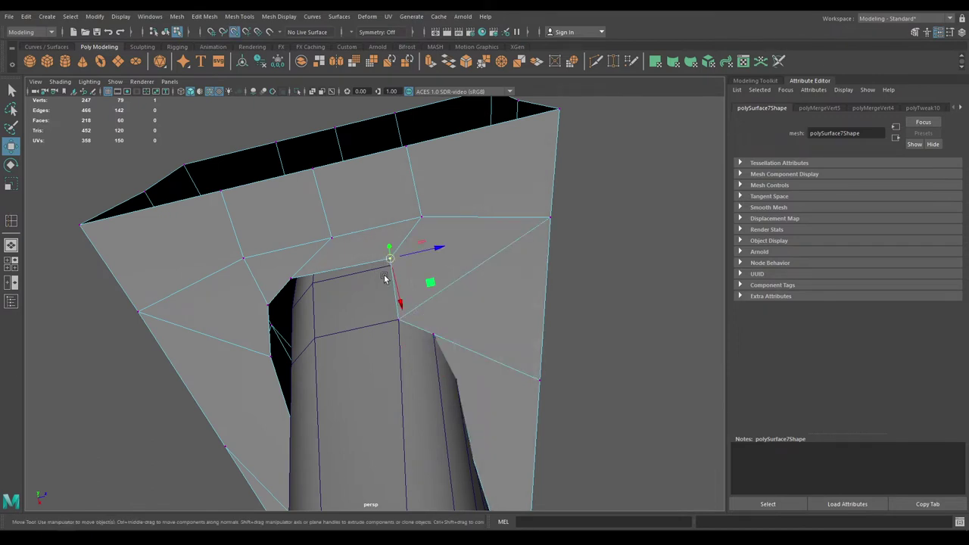
key("ctrl+z")
key("ctrl+z")
- Snap the vertices around one rear corner of the axe head's bottom opening to the matching vertices of the handle's new loop
left_click(389, 260)
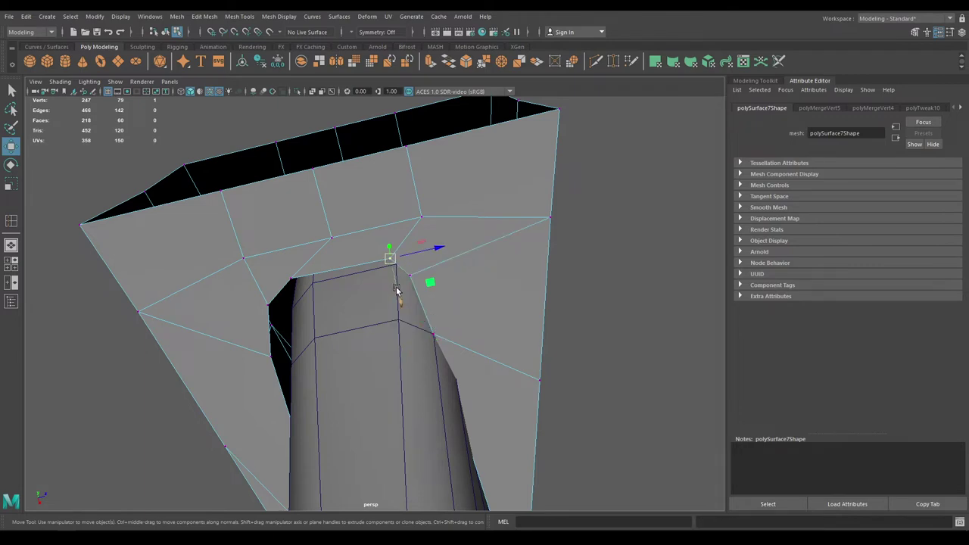
left_click_drag(395, 266, 466, 341)
left_click(412, 280)
left_click(436, 336)
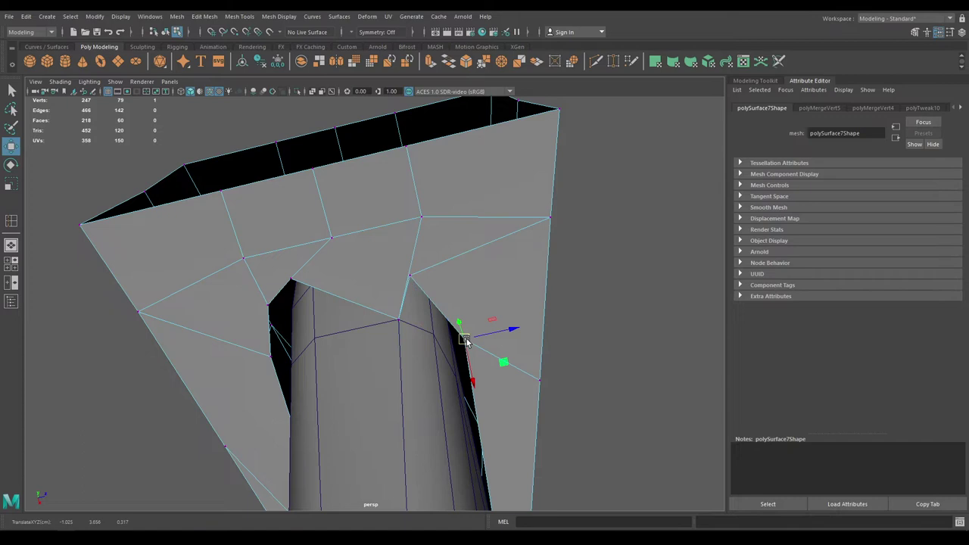
left_click(414, 277)
left_click_drag(413, 278, 267, 360)
left_click(323, 293)
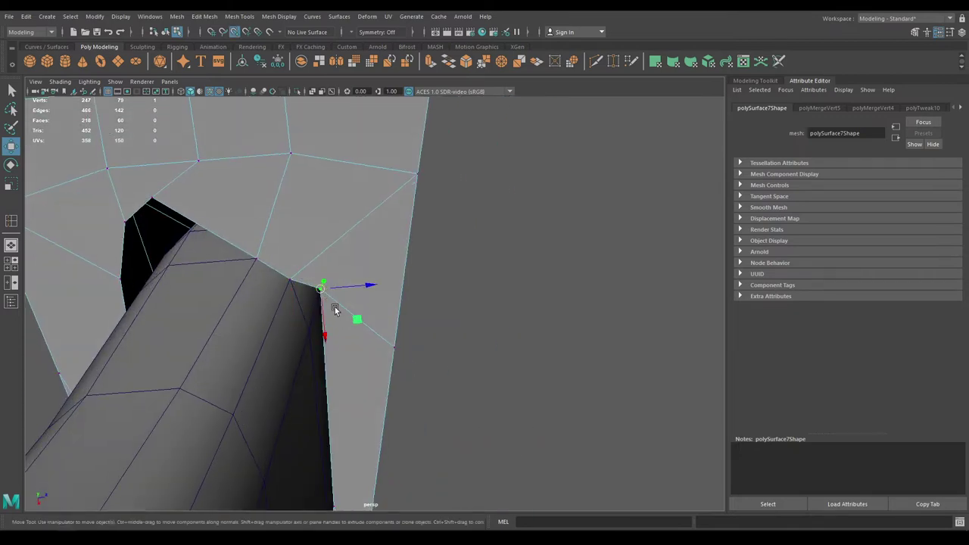
left_click_drag(322, 291, 313, 328)
- Snap two vertices at the opposite rear corner of the bottom opening to the handle loop's corner vertices
left_click_drag(257, 298, 344, 325, "alt")
middle_click_drag(344, 325, 343, 385, "alt")
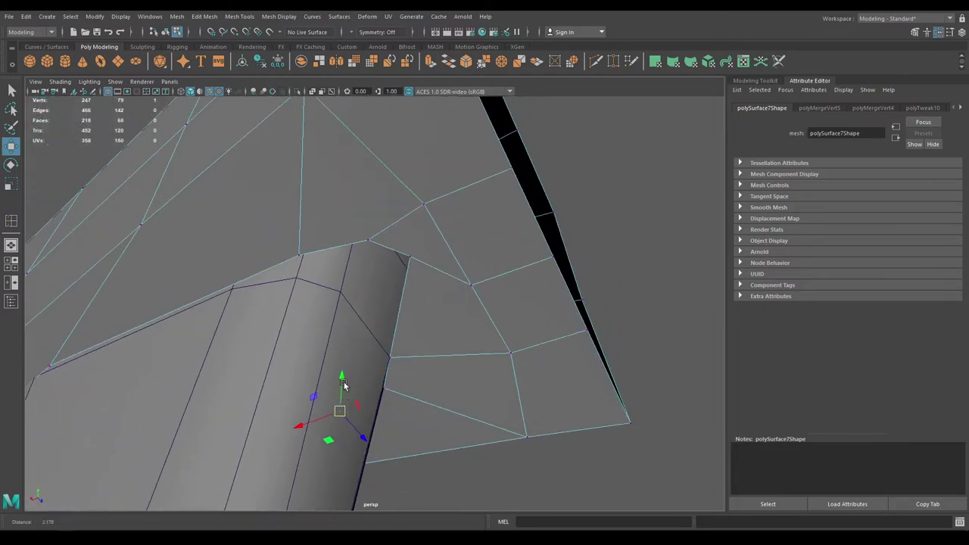
left_click_drag(344, 386, 330, 306, "alt")
left_click(378, 215)
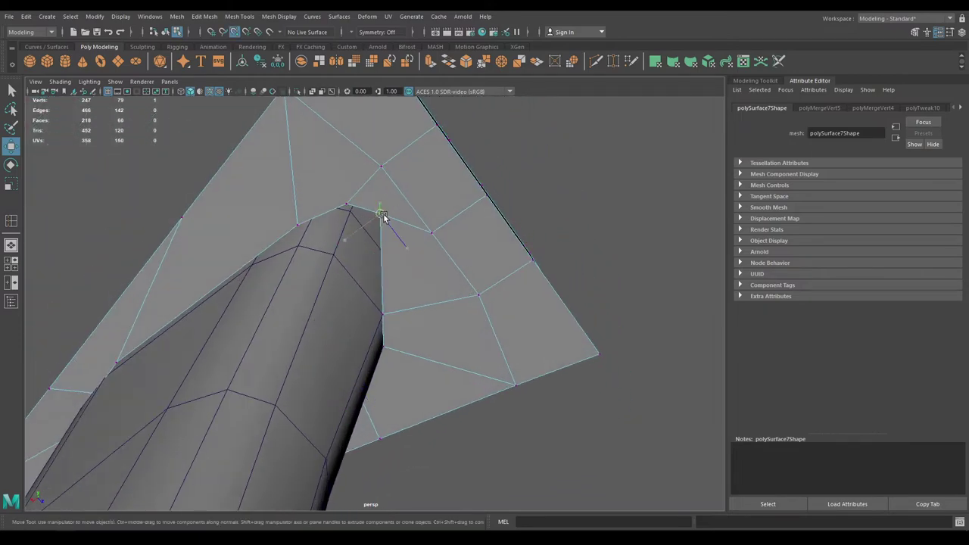
left_click_drag(383, 217, 345, 255)
left_click(347, 205)
left_click_drag(346, 206, 310, 238)
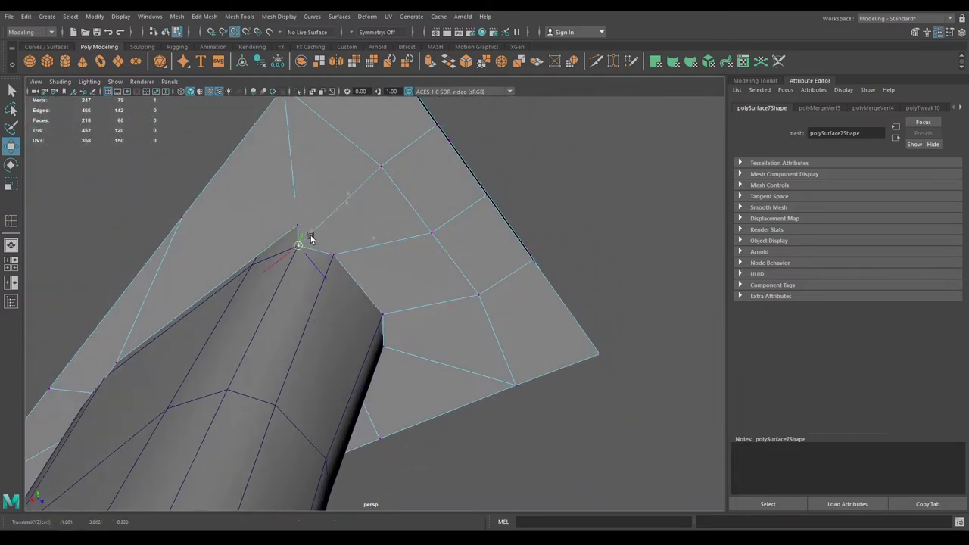
- Snap the bottom opening's vertices along the handle's long side to the matching handle loop vertices
left_click_drag(289, 271, 321, 276, "alt")
left_click(352, 215)
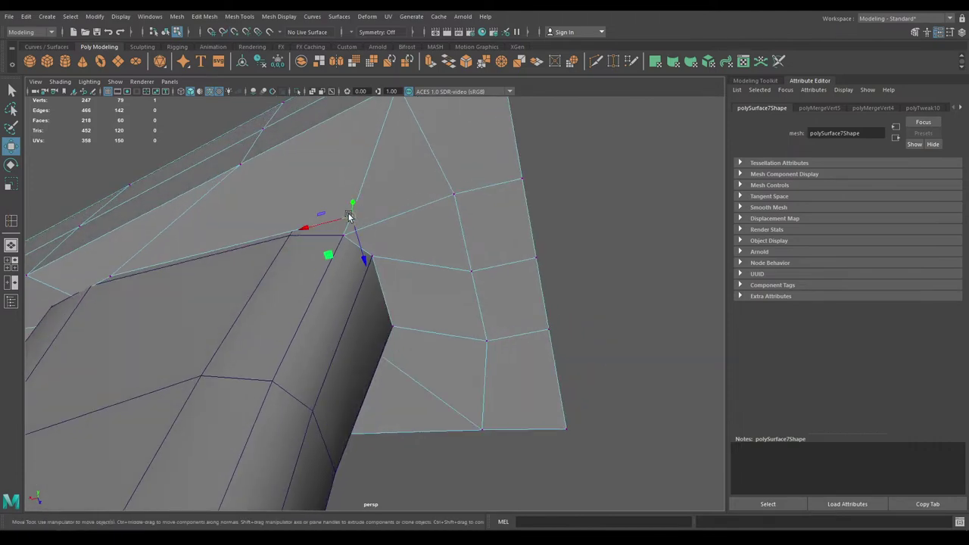
left_click_drag(351, 217, 432, 395)
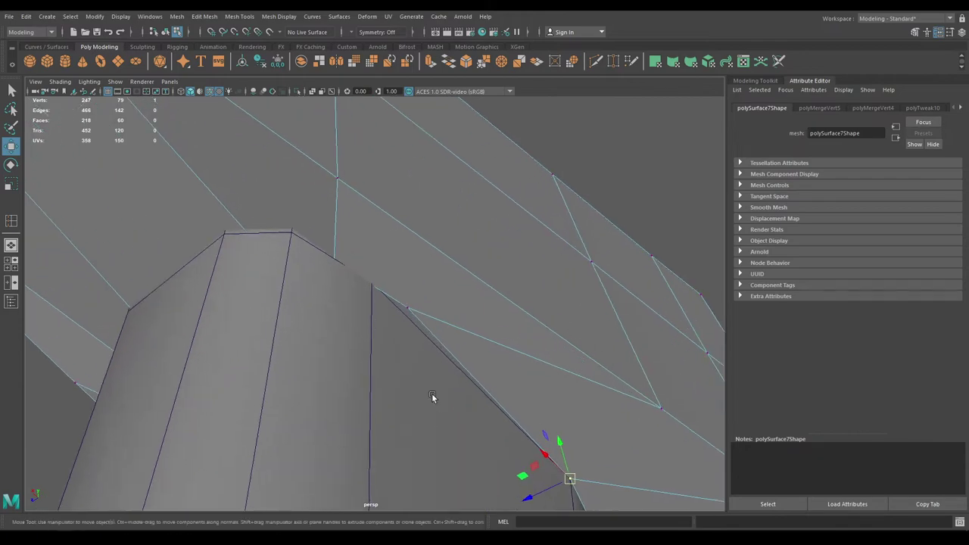
left_click(408, 303)
left_click_drag(401, 302, 375, 365)
left_click_drag(511, 276, 473, 348, "alt")
mouse_move(453, 313)
left_mouse_down()
mouse_move(428, 313)
mouse_move(453, 314)
left_mouse_up()
- Snap two vertices at the blade end of the bottom opening to the handle loop, using wireframe display to reach them
left_click(390, 267)
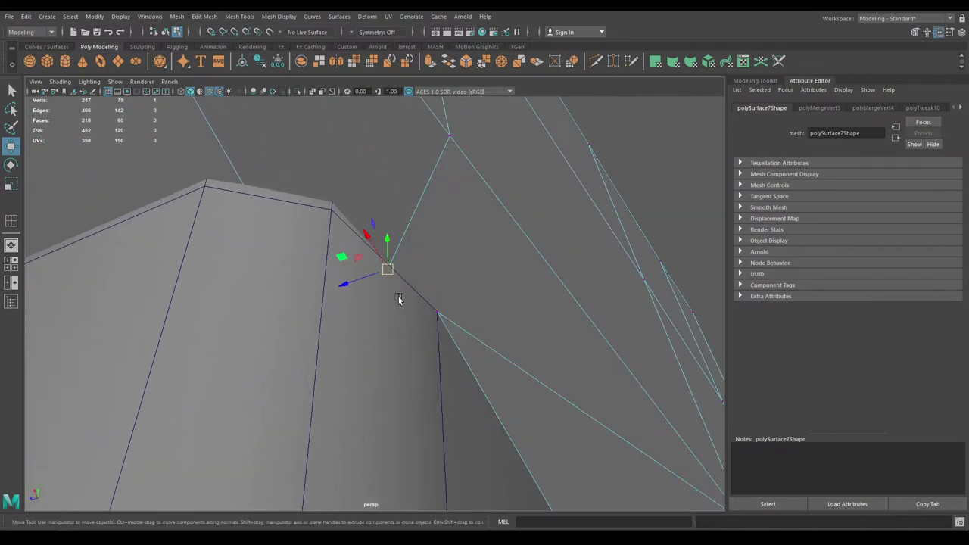
key("4")
mouse_move(398, 297)
left_mouse_down("alt")
mouse_move(392, 313)
mouse_move(379, 284)
mouse_move(302, 201)
left_mouse_up("alt")
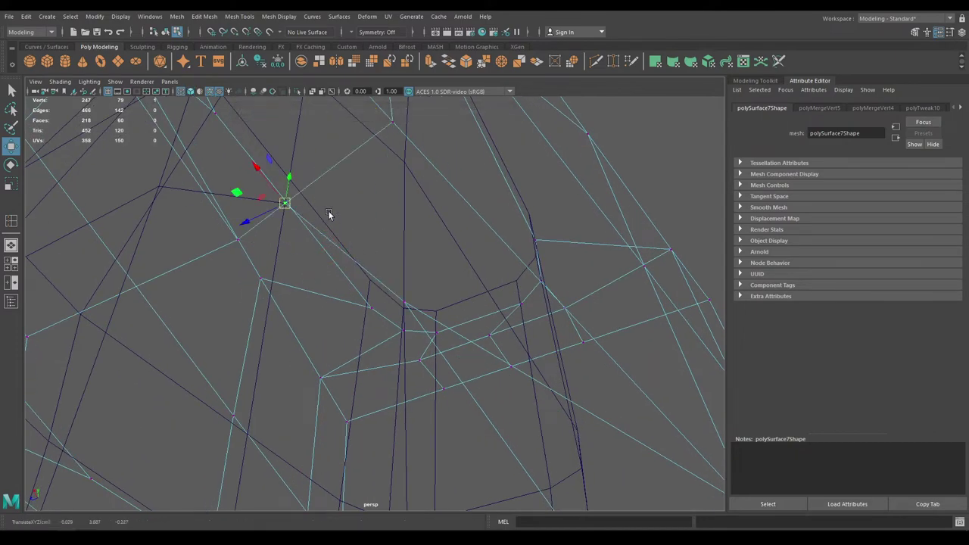
key("5")
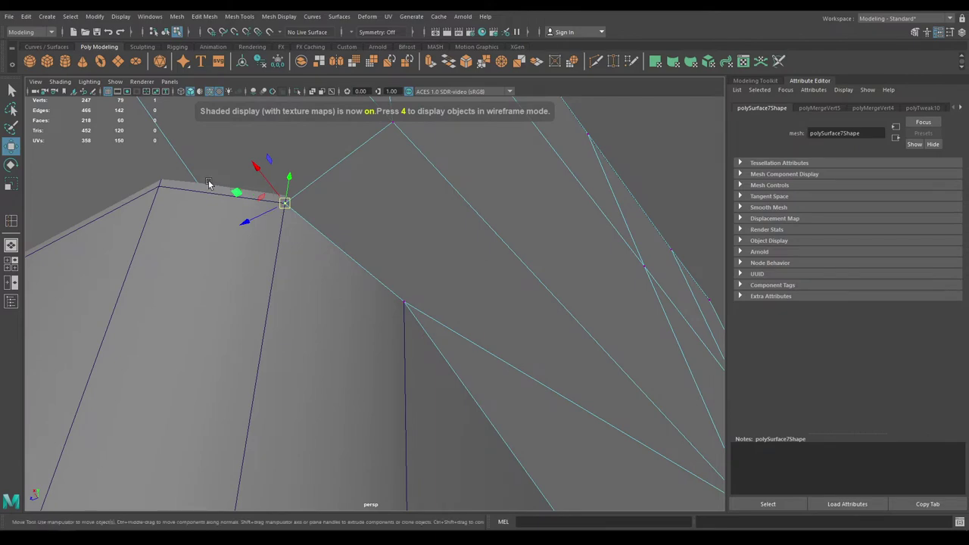
left_click(205, 185)
key("4")
left_click_drag(237, 232, 124, 256, "alt")
key("6")
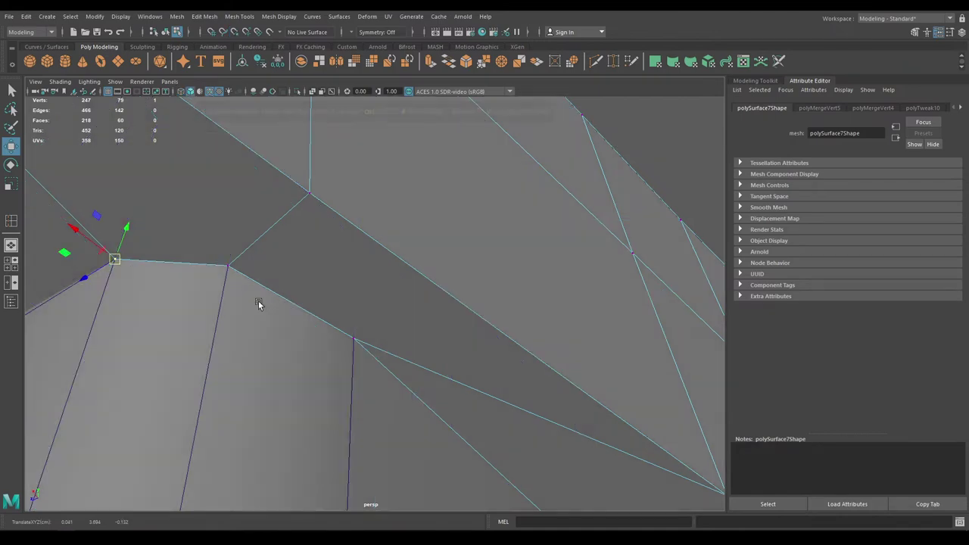
mouse_move(190, 303)
left_mouse_down("alt")
mouse_move(242, 279)
mouse_move(386, 249)
mouse_move(361, 277)
mouse_move(322, 282)
mouse_move(362, 281)
left_mouse_up("alt")
left_click(400, 235)
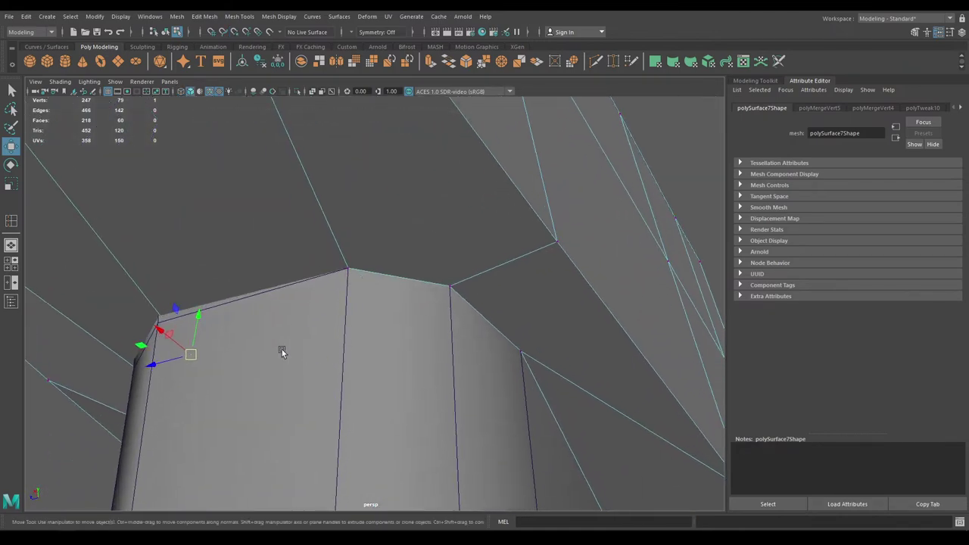
key("4")
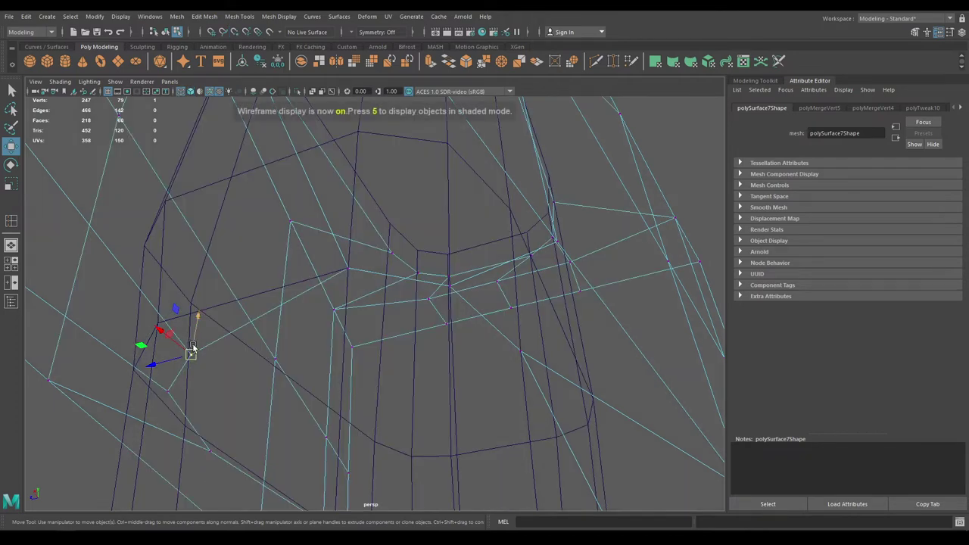
left_click_drag(192, 354, 190, 318)
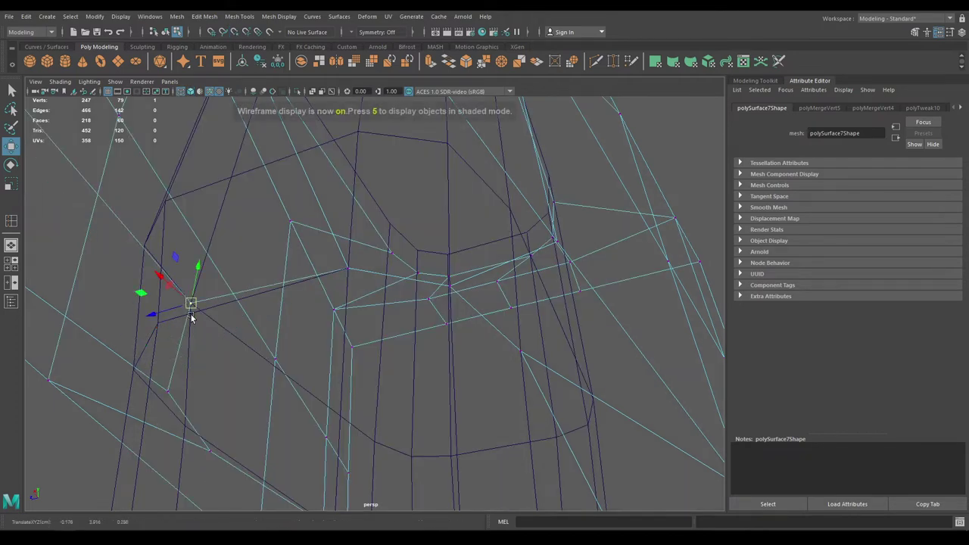
key("5")
key("ctrl+z")
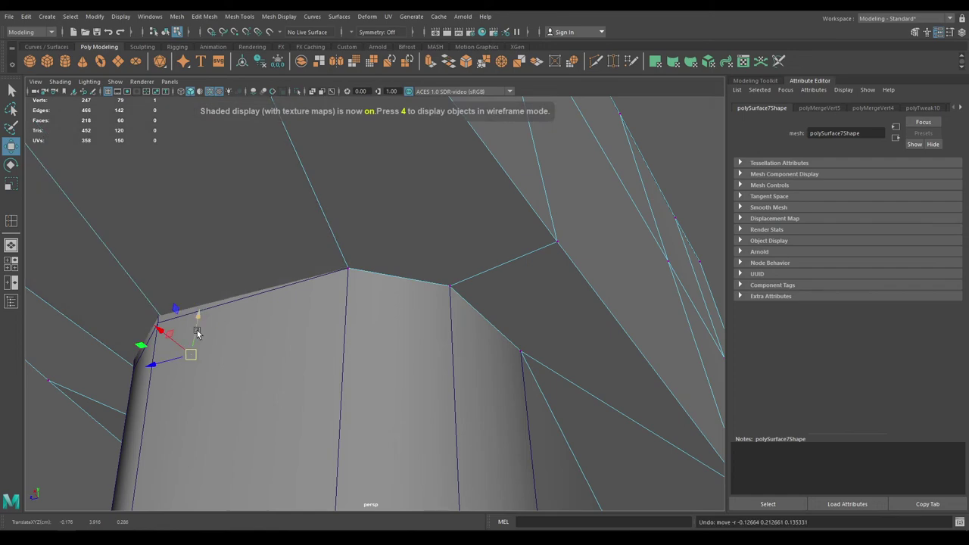
- Snap the selected blade-end opening vertex to its matching handle loop corner in wireframe display
key("4")
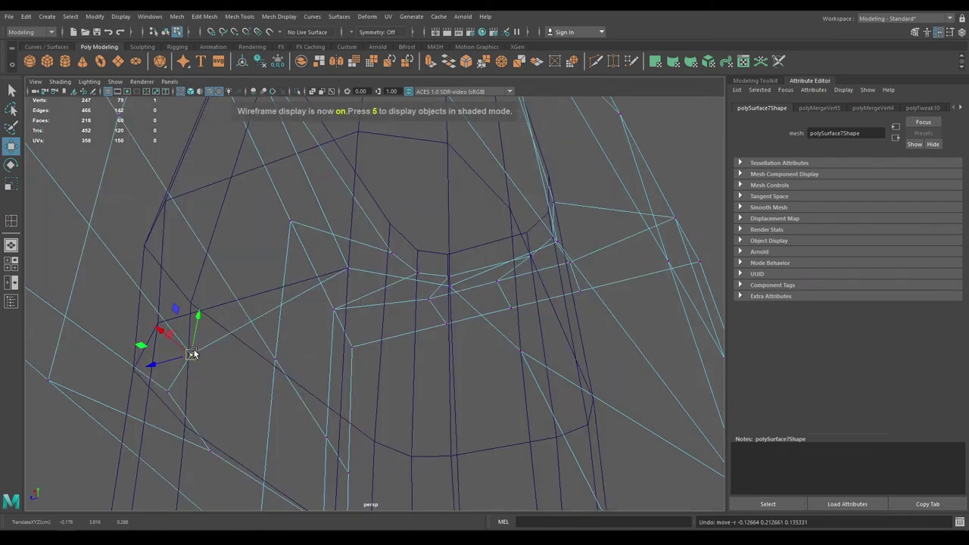
left_click_drag(194, 353, 182, 370, "alt")
middle_click_drag(182, 371, 203, 307, "alt")
left_click_drag(203, 307, 192, 337, "alt")
middle_click_drag(196, 314, 235, 326, "alt")
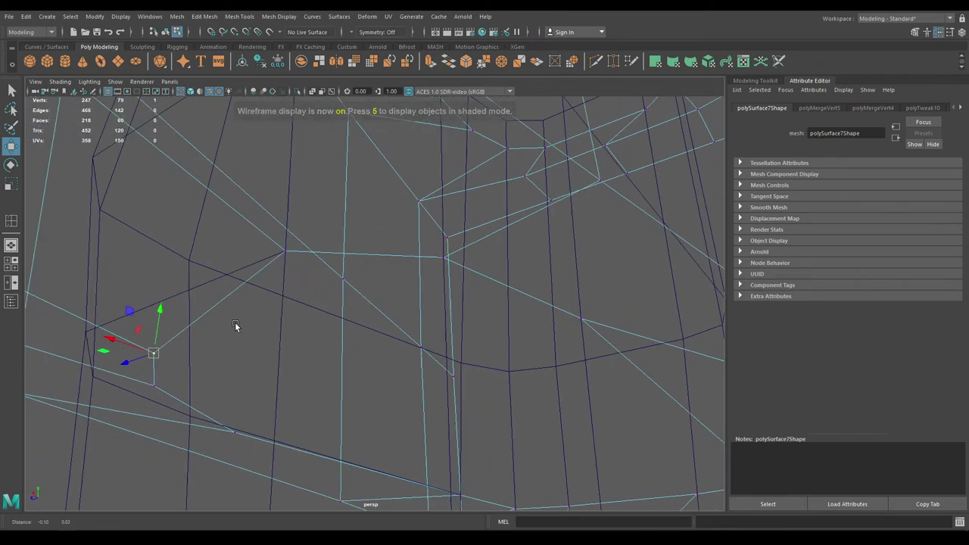
left_click_drag(235, 326, 279, 334, "alt")
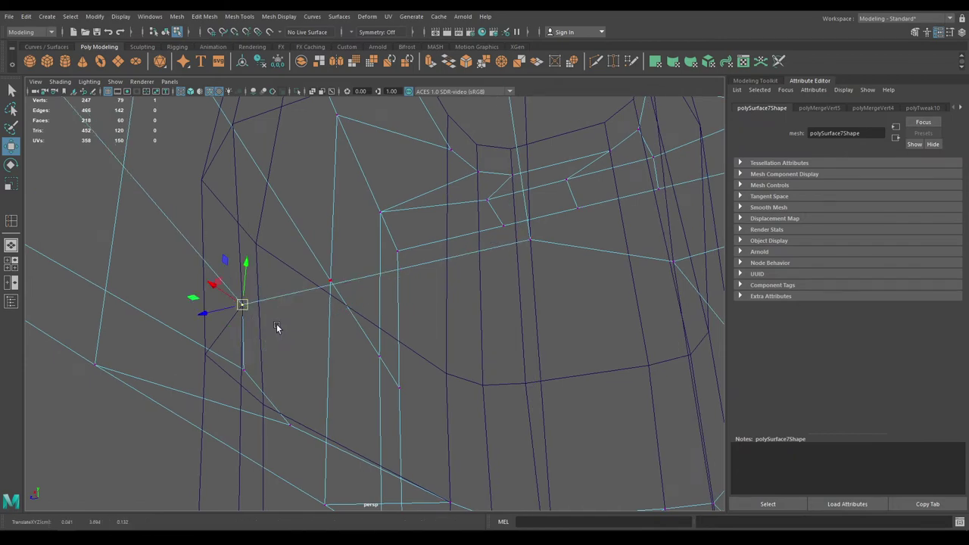
- Snap the remaining opening vertices at the other blade-end corner to the handle loop in shaded display
key("6")
mouse_move(204, 324)
left_mouse_down("alt")
mouse_move(424, 328)
mouse_move(382, 328)
left_mouse_up("alt")
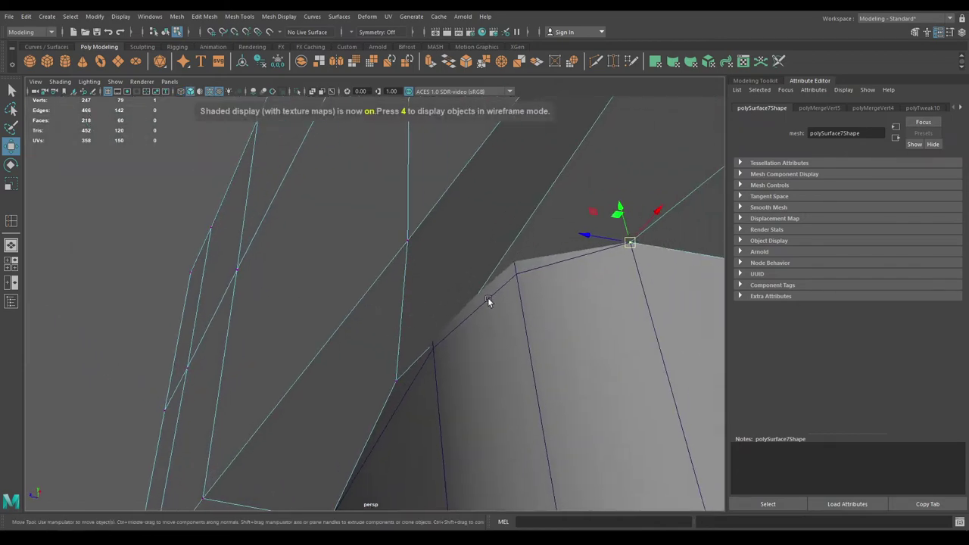
left_click(481, 301)
left_click_drag(483, 333, 533, 303, "alt")
left_click(370, 331)
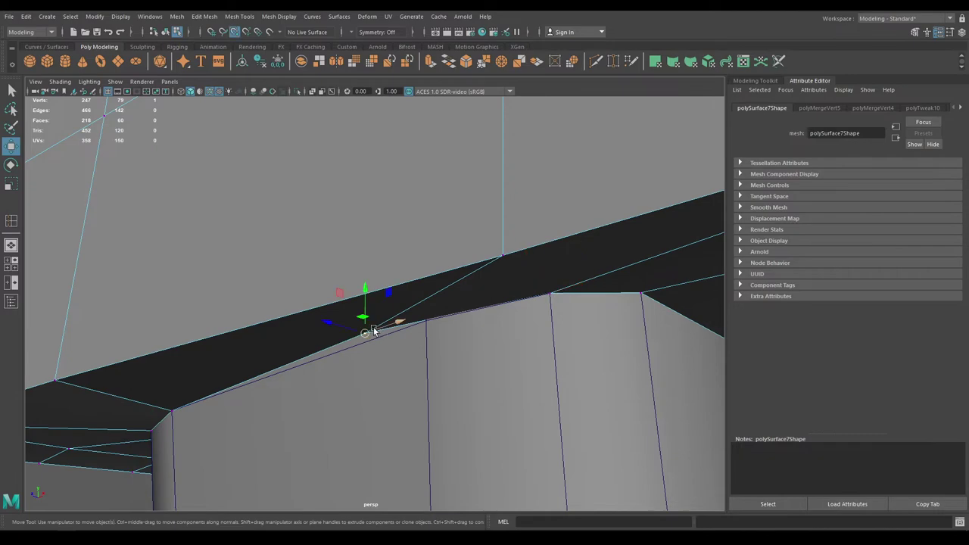
left_click_drag(369, 332, 399, 321)
- Isolate the handle and delete its helper edge loop at the axe head's lower edge
scroll(426, 307, "down", 5)
scroll(399, 320, "up", 2)
scroll(410, 285, "down", 3)
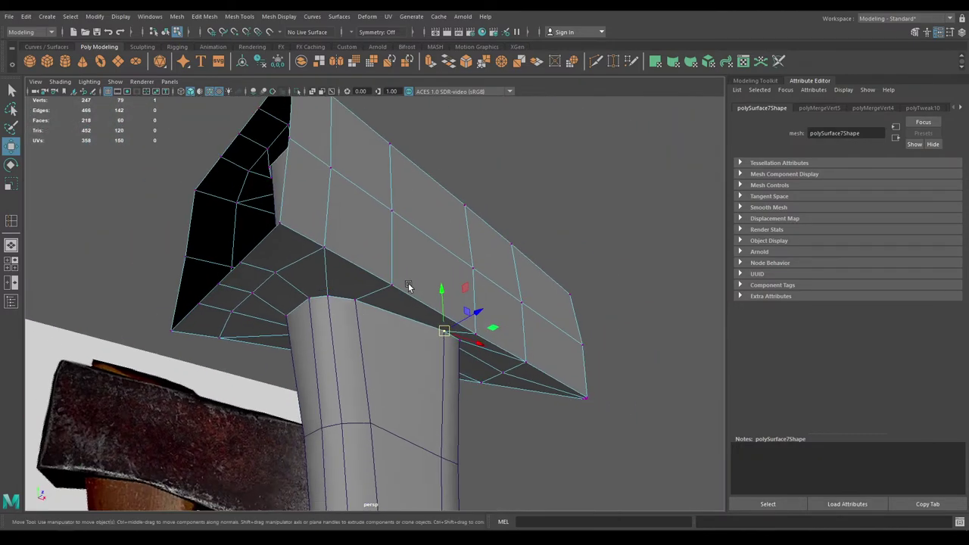
left_click_drag(408, 282, 391, 336, "alt")
right_click_drag(382, 257, 419, 216)
left_click(379, 374)
key("alt+h")
right_click_drag(347, 313, 298, 326, "shift")
right_click_drag(391, 256, 441, 241)
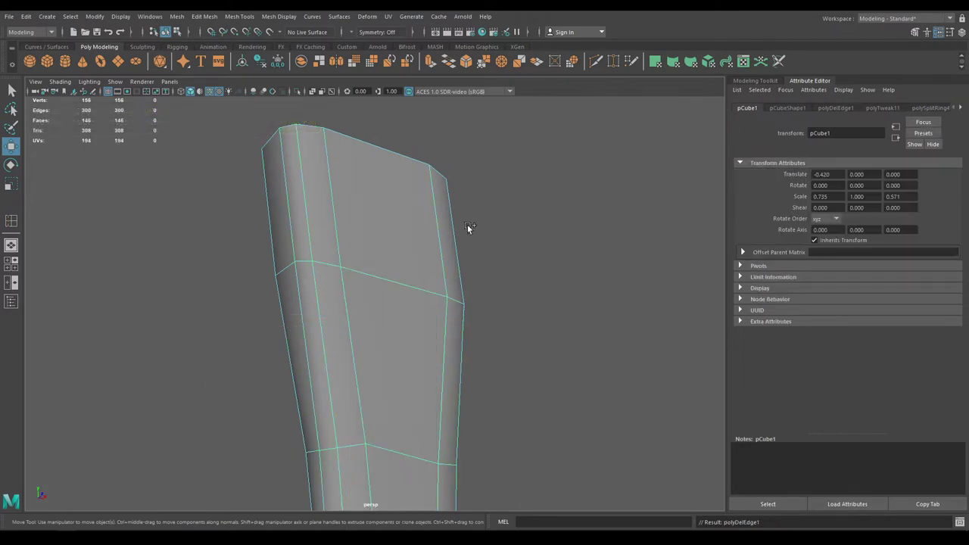
- Show the hidden objects again and isolate the axe head
key("ctrl+shift+h")
left_click_drag(450, 345, 403, 409, "alt")
left_click(402, 319)
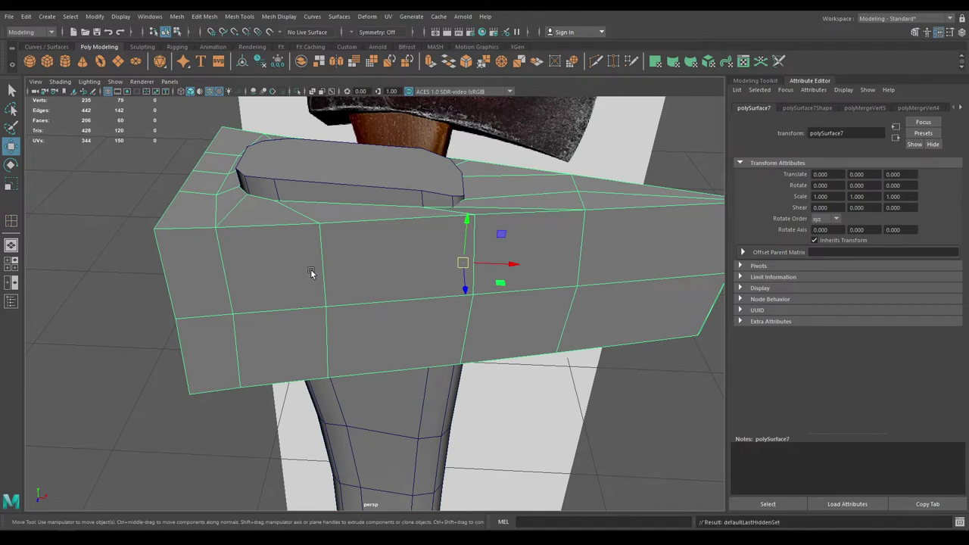
key("alt+h")
- Extrude the border edges of the axe head's top and bottom handle openings inward with a thickness of -0.05
left_click_drag(451, 260, 434, 294, "alt")
right_click_drag(435, 296, 435, 229)
double_click(381, 182)
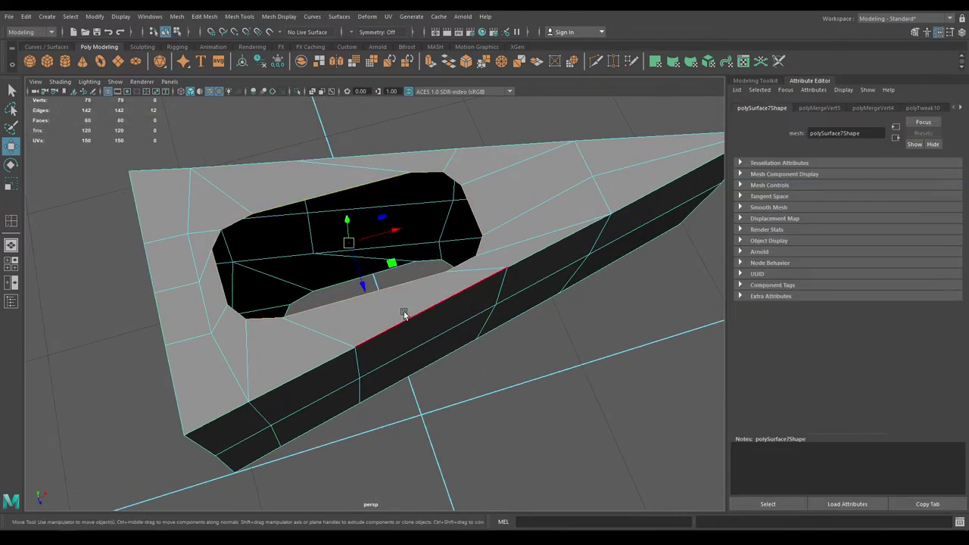
left_click_drag(402, 311, 384, 231, "alt")
double_click(380, 328, "shift")
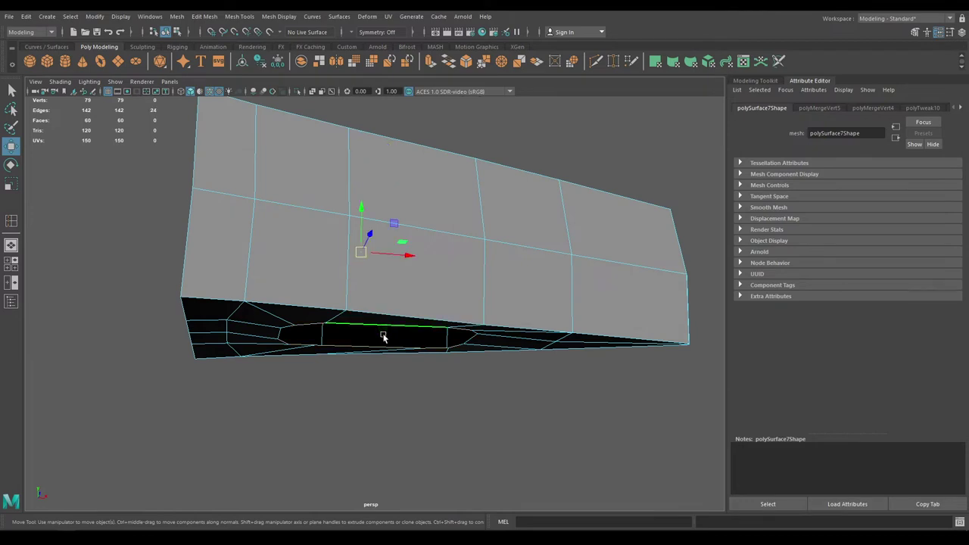
left_click_drag(385, 335, 381, 398, "alt")
key("ctrl+e")
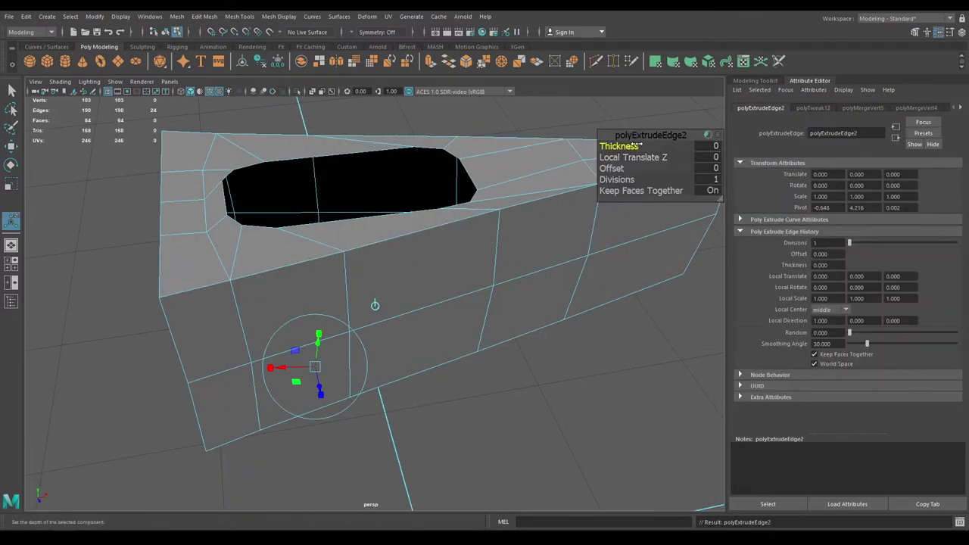
left_click_drag(616, 146, 614, 145)
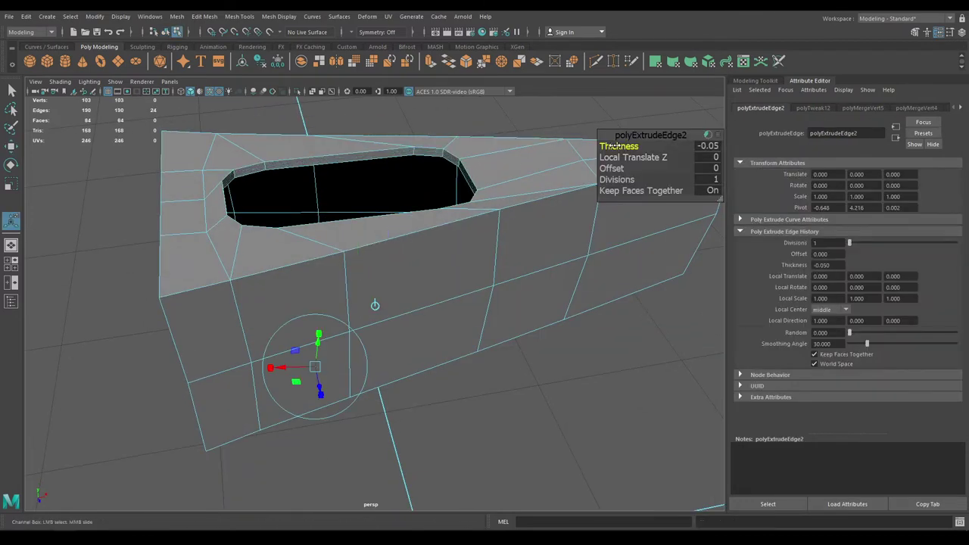
- Inspect the extruded rims of both handle openings and the open back of the axe head
left_click_drag(390, 181, 346, 173, "alt")
right_click_drag(346, 174, 389, 268, "alt")
middle_click_drag(391, 166, 400, 277, "alt")
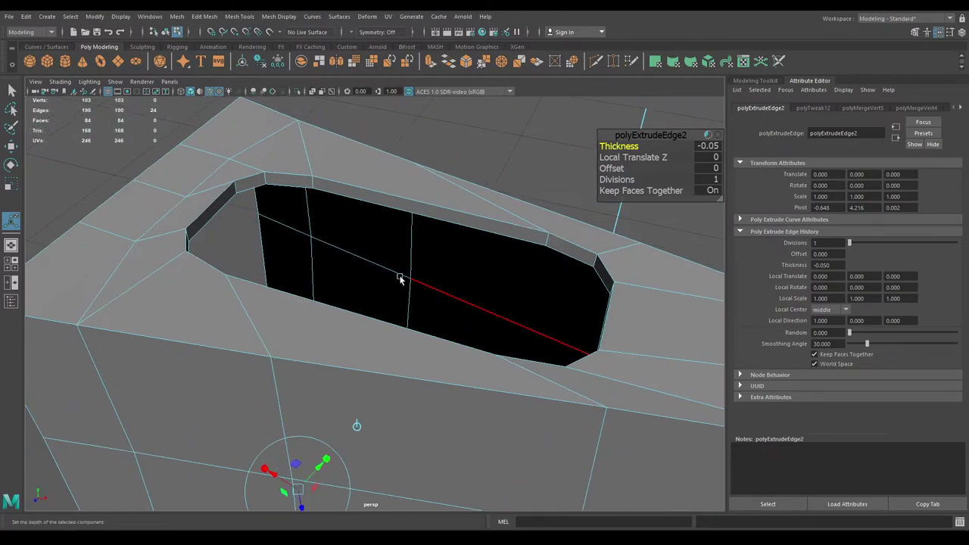
left_click_drag(401, 277, 436, 277, "alt")
key("w")
left_click_drag(407, 327, 482, 262, "alt")
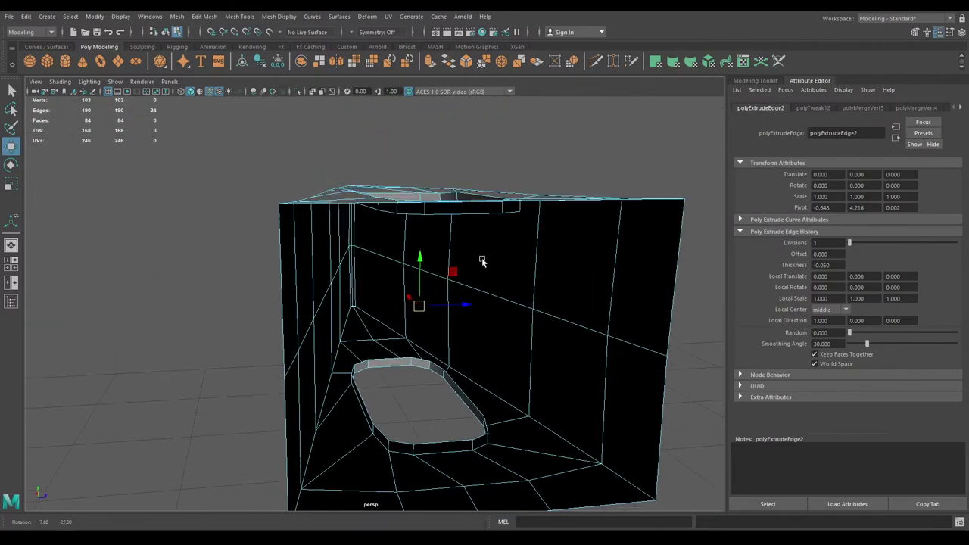
left_click_drag(474, 204, 470, 230, "alt")
left_click_drag(469, 230, 468, 251, "alt")
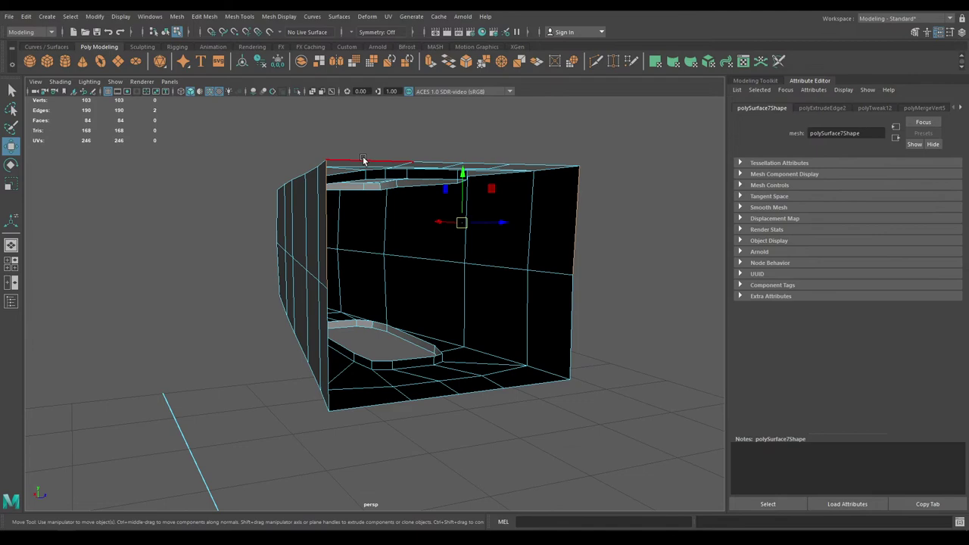
- Bridge the first two pairs of opposing upper and lower border edges across the axe head's open back
left_click(363, 160)
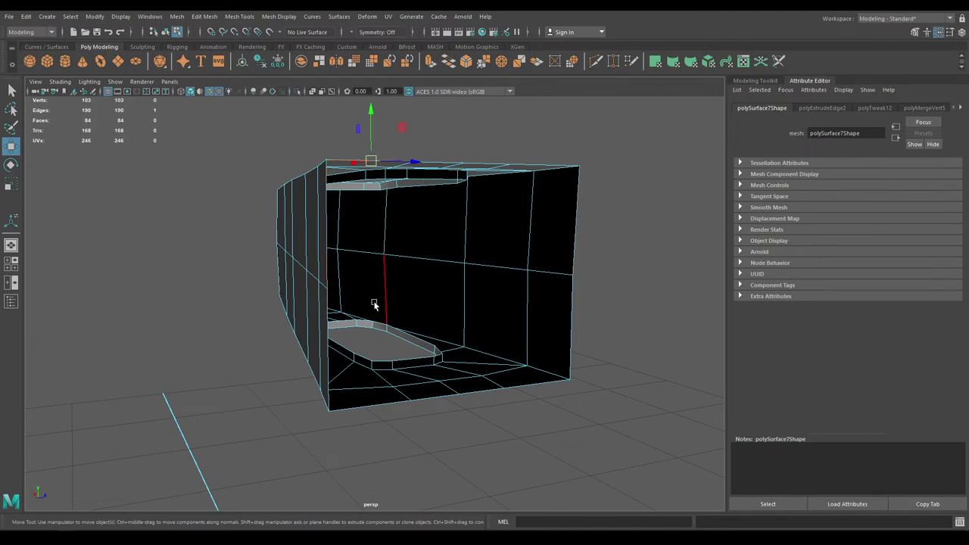
left_click_drag(374, 305, 370, 235, "alt")
left_click(366, 322, "shift")
right_click_drag(389, 288, 383, 413, "shift")
left_click_drag(396, 385, 409, 237, "alt")
left_click(419, 350)
key("g")
- Bridge the remaining two pairs of upper and lower border edges to close the axe head's back
left_click(434, 397)
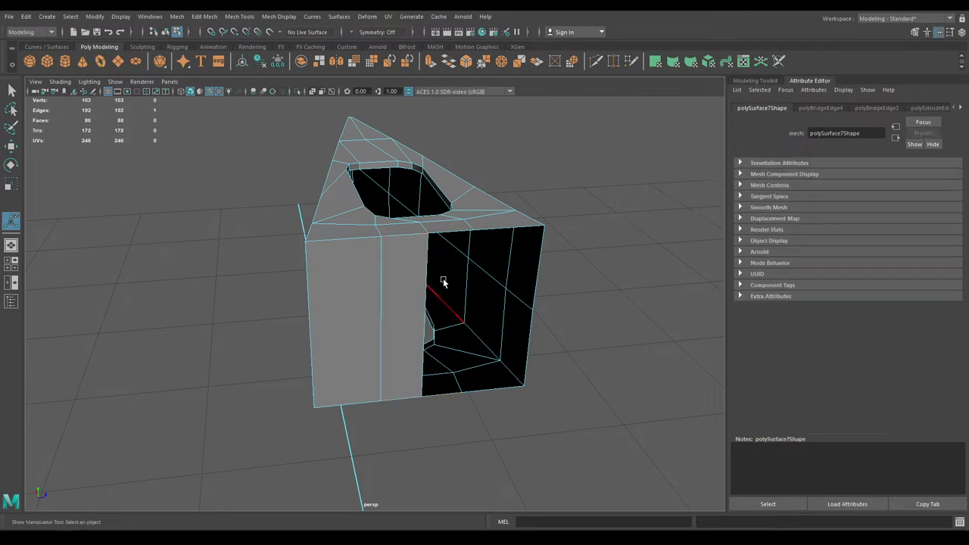
left_click(445, 230, "shift")
key("g")
left_click(486, 386)
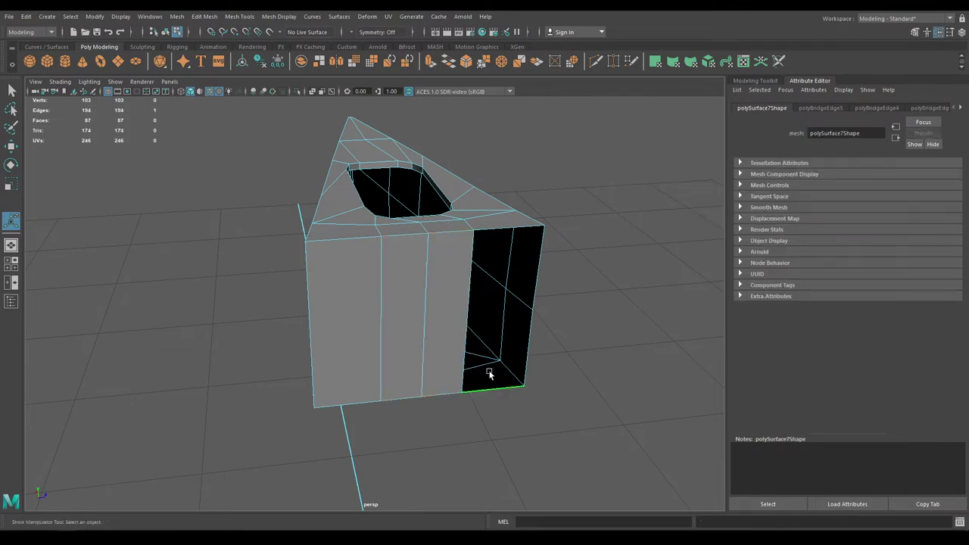
left_click(497, 227, "shift")
key("g")
- Split the edge ring across the new back faces at mid-height to continue the side walls' horizontal edge line
left_click_drag(398, 321, 469, 306, "alt")
scroll(469, 306, "up", 1)
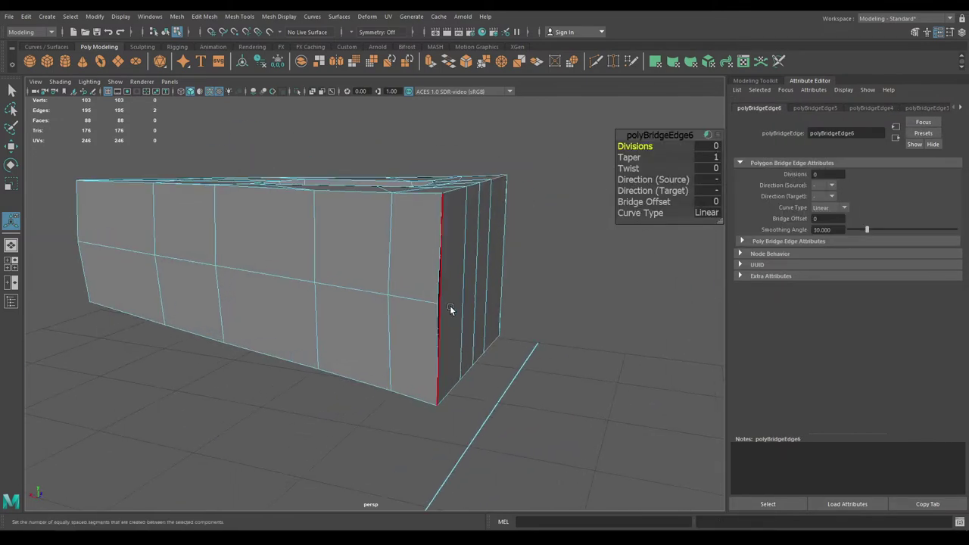
scroll(450, 306, "up", 2)
middle_click_drag(450, 305, 400, 292, "alt")
scroll(400, 292, "up", 2)
right_click_drag(400, 292, 400, 286)
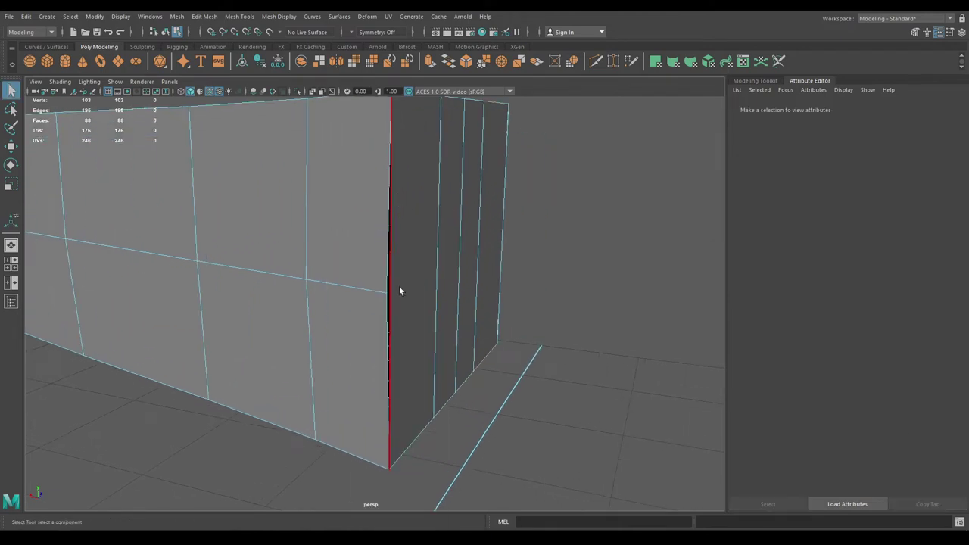
left_click(400, 288)
right_click_drag(480, 227, 386, 256, "ctrl")
- Merge the overlapping mid-height vertices at both rear corners of the axe head to join the back with the sides
left_click(384, 296)
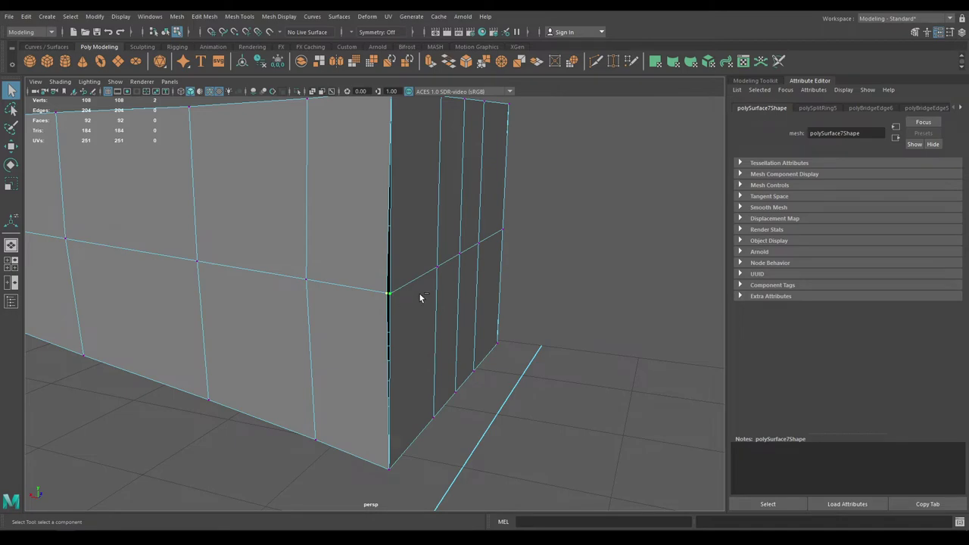
right_click_drag(421, 297, 419, 195, "shift")
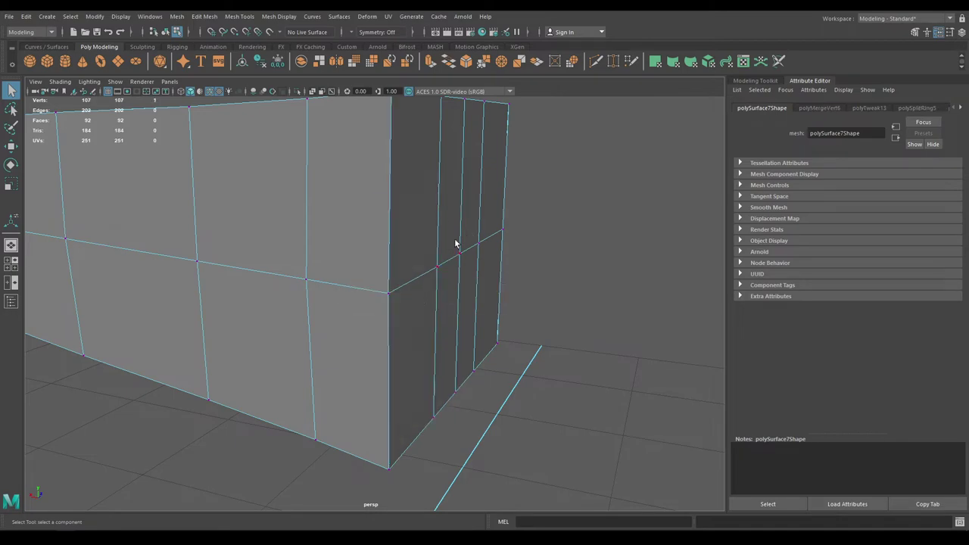
left_click_drag(457, 242, 261, 236, "alt")
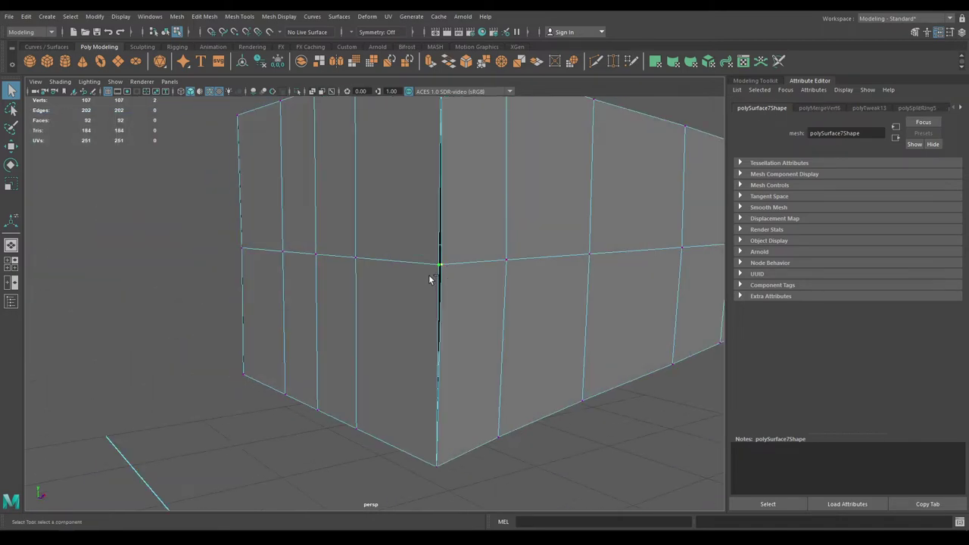
right_click_drag(433, 294, 438, 168, "shift")
key("w")
right_click_drag(489, 232, 407, 107, "alt")
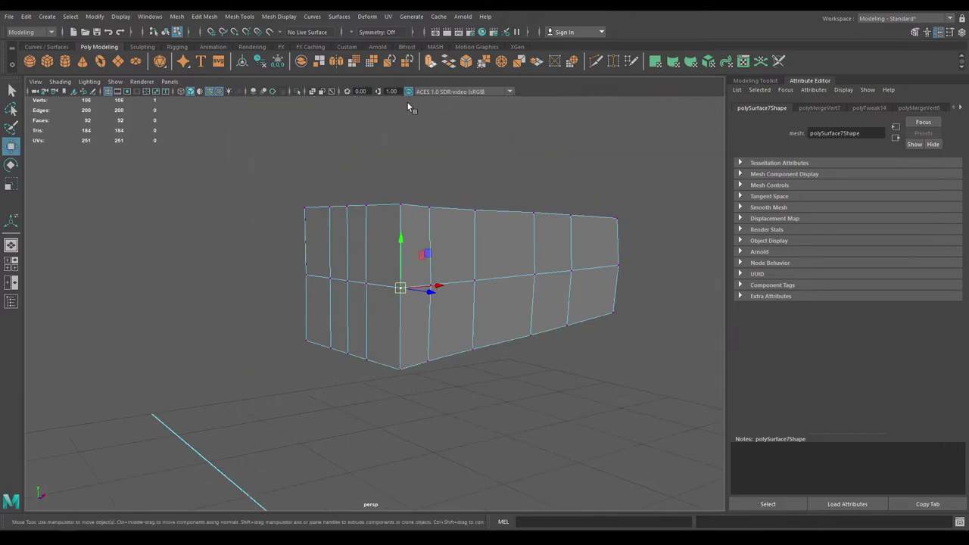
left_click_drag(383, 158, 386, 196, "alt")
key("ctrl+e")
left_click_drag(358, 141, 324, 186, "alt")
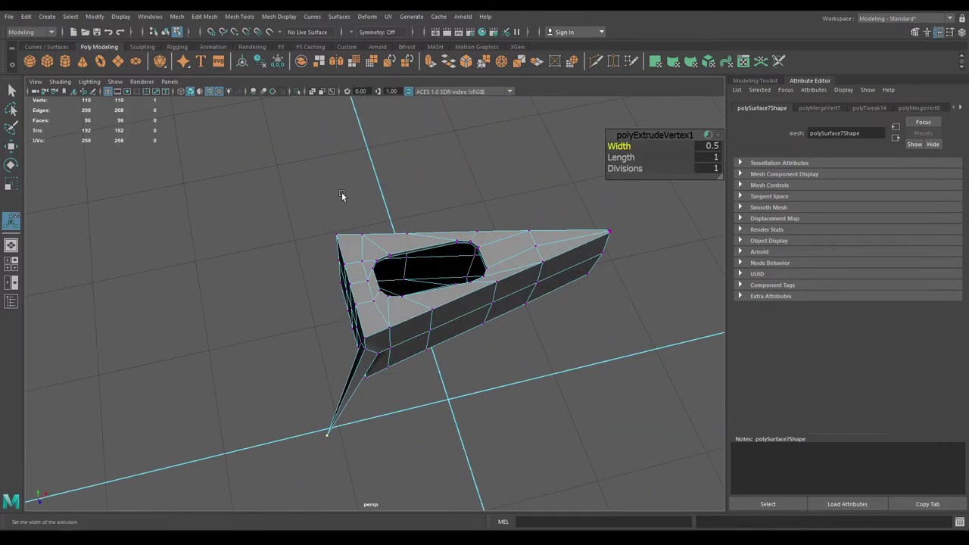
key("ctrl+z")
- Preview the axe head's rear corner smoothed, return to the unsmoothed display and show the hidden objects again
left_click_drag(511, 253, 522, 181, "alt")
right_click_drag(507, 341, 563, 484, "alt")
left_click_drag(484, 448, 499, 325, "alt")
right_click_drag(500, 257, 574, 183)
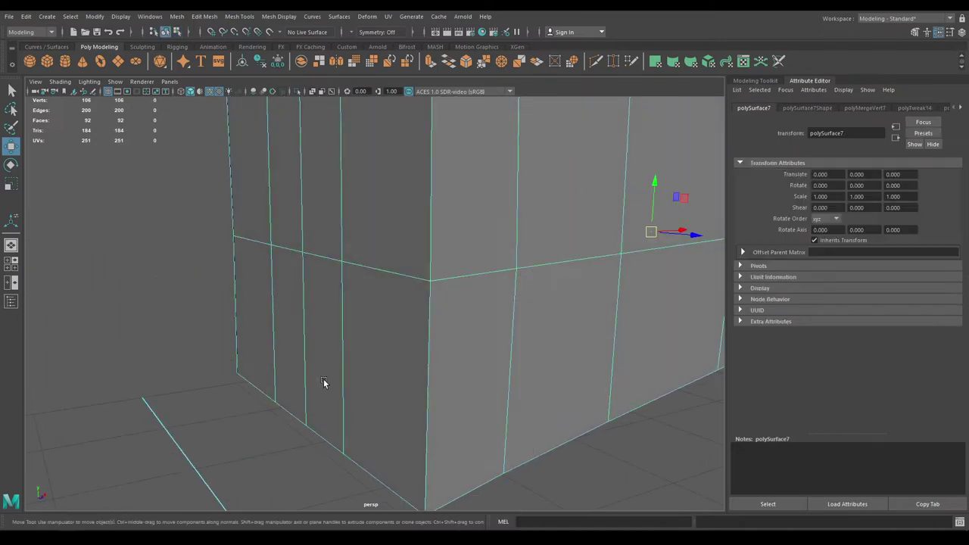
key("3")
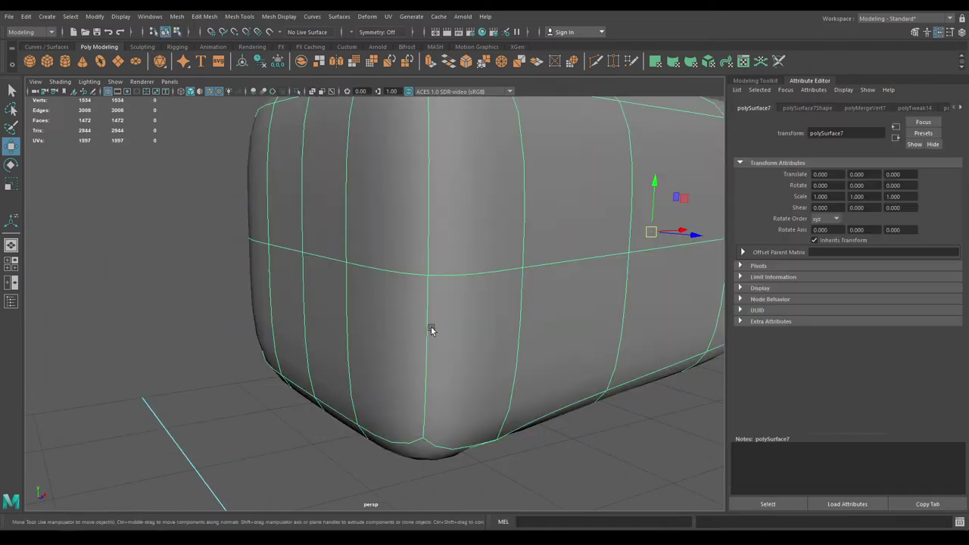
key("1")
right_click_drag(486, 363, 439, 253, "alt")
left_click_drag(439, 249, 458, 228, "alt")
key("ctrl+shift+h")
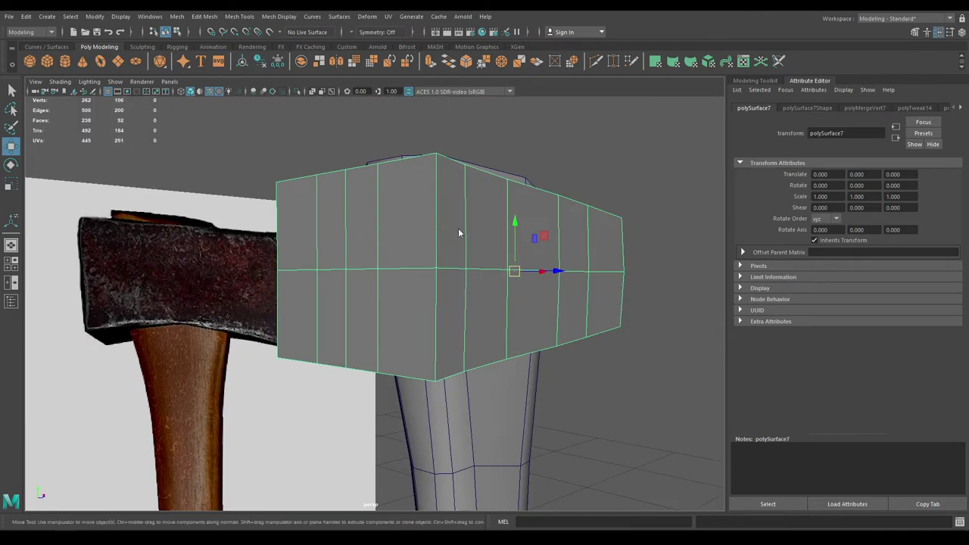
- Scale the vertical edges at both rear corners of the axe head inward to narrow its back end
right_click_drag(458, 227, 457, 187)
left_click(435, 231)
left_click_drag(439, 305, 361, 252, "alt")
left_click(379, 327, "shift")
key("space")
right_click_drag(361, 253, 384, 345, "alt")
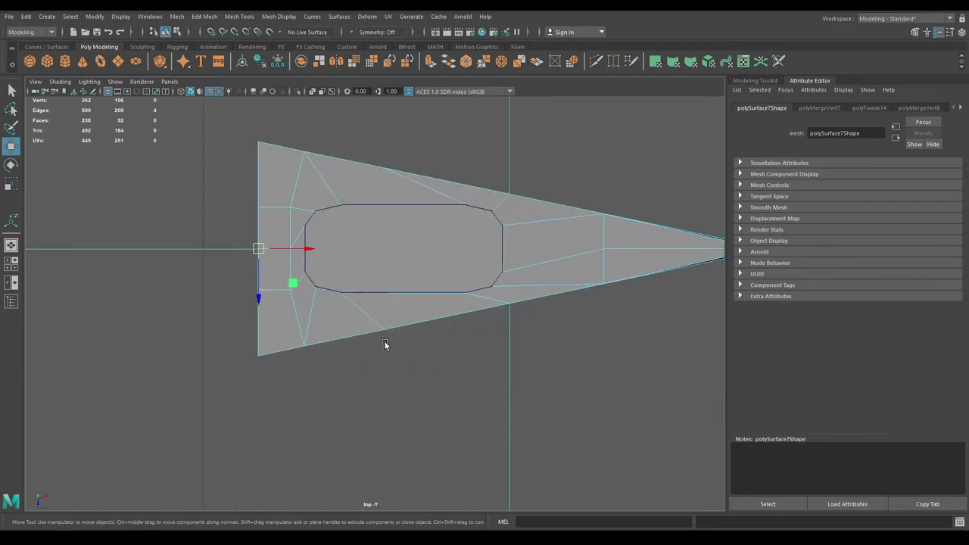
key("r")
left_click_drag(260, 295, 260, 282)
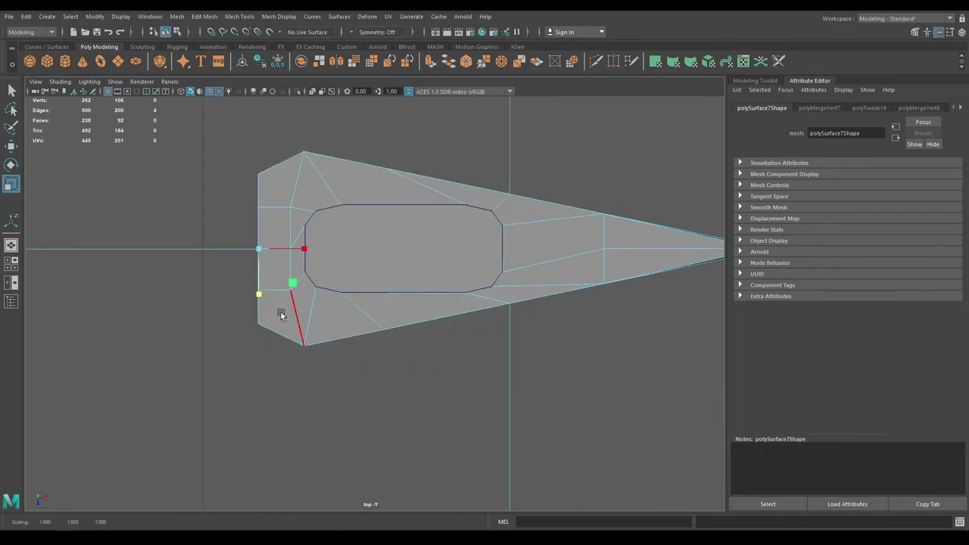
- Scale the vertical edges just in front of the rear corners inward on both sides of the axe head
key("space")
left_click_drag(335, 322, 346, 304)
left_click(325, 243)
left_click(327, 322, "shift")
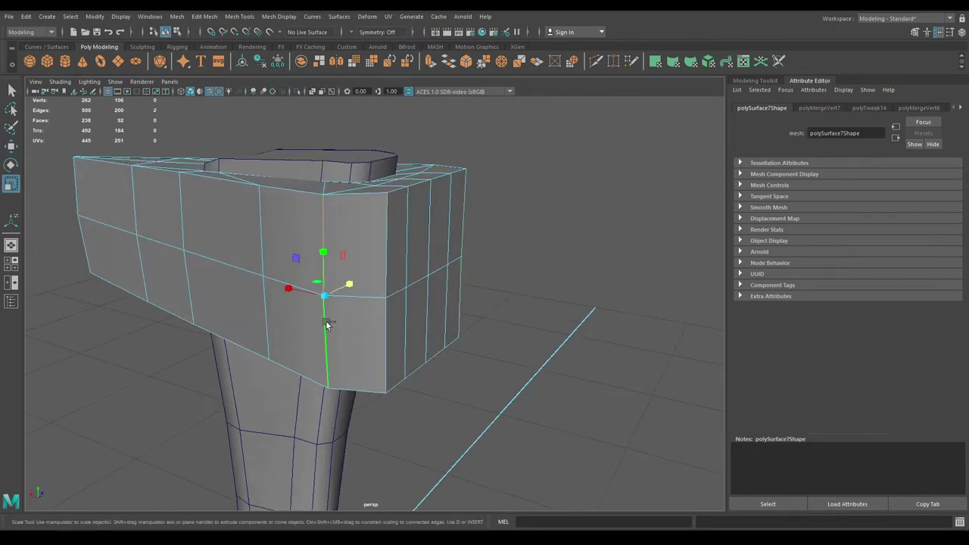
left_click_drag(405, 297, 333, 315, "alt")
left_click(469, 298, "shift")
left_click(483, 352, "shift")
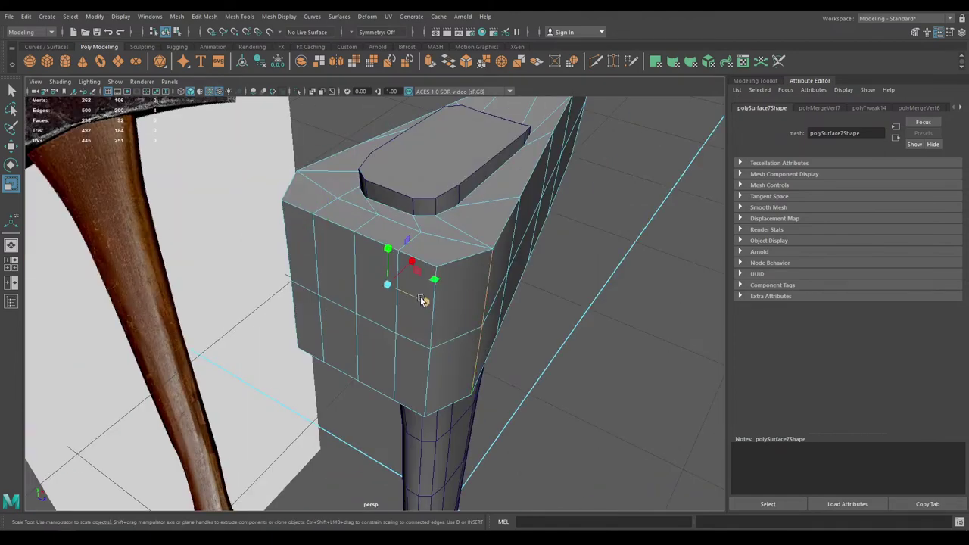
left_click_drag(422, 300, 408, 294)
- Narrow the next pair of vertical side edges beside the handle opening so the rear sides taper smoothly
left_click(517, 235)
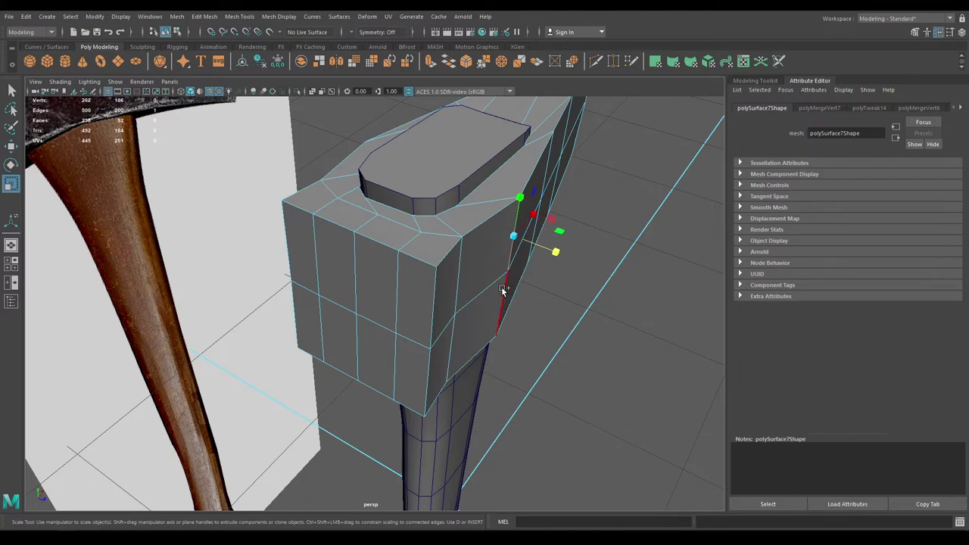
left_click_drag(503, 289, 419, 214, "alt")
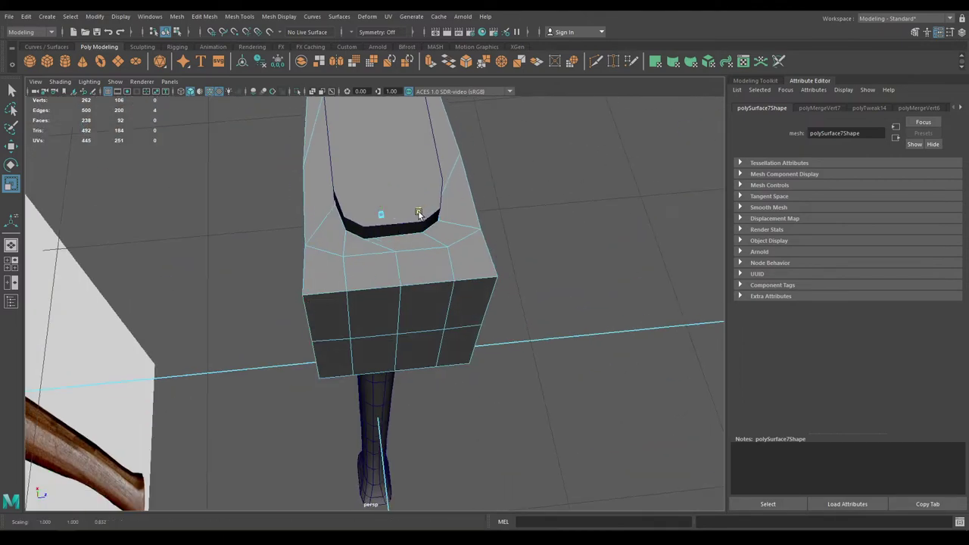
left_click_drag(445, 284, 387, 273, "alt")
key("space")
scroll(385, 286, "up", 2)
key("space")
left_click_drag(226, 152, 225, 130)
- Scale the rear corner edges of the axe head closer together, making the back face narrower than the adjoining sides
left_click_drag(309, 250, 406, 267, "alt")
left_click(401, 295)
left_click(404, 360, "shift")
left_click_drag(409, 365, 594, 405, "alt")
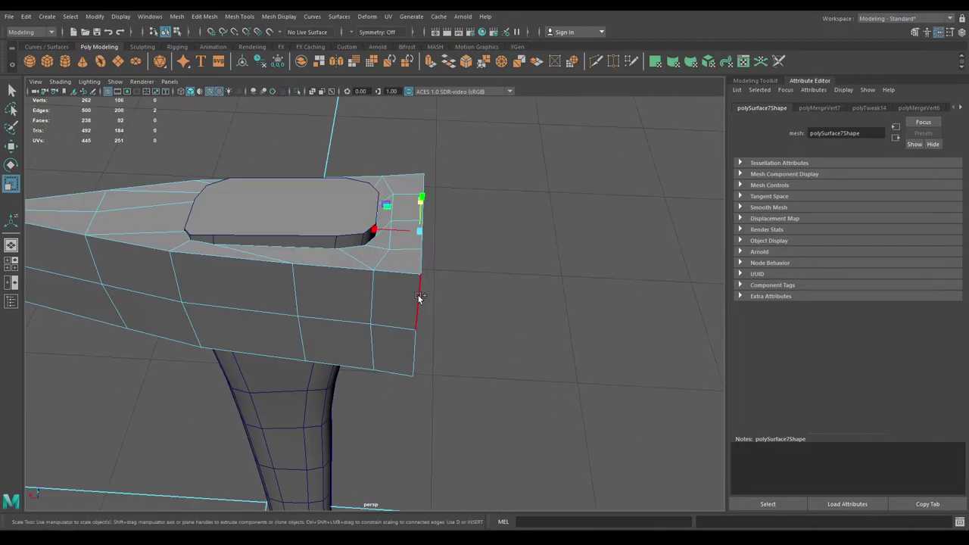
left_click(419, 299, "shift")
left_click(416, 359, "shift")
left_click_drag(417, 361, 349, 347, "alt")
left_click_drag(414, 325, 434, 286)
- Scale the two inner vertical edge lines on the back face closer together
left_click(414, 279)
left_click(408, 341, "shift")
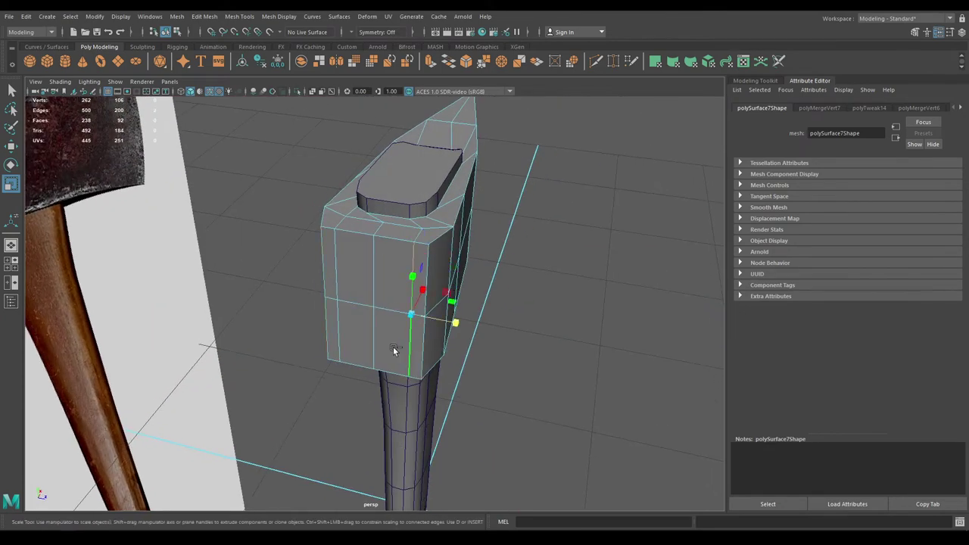
left_click(345, 306, "shift")
left_click_drag(419, 317, 410, 317)
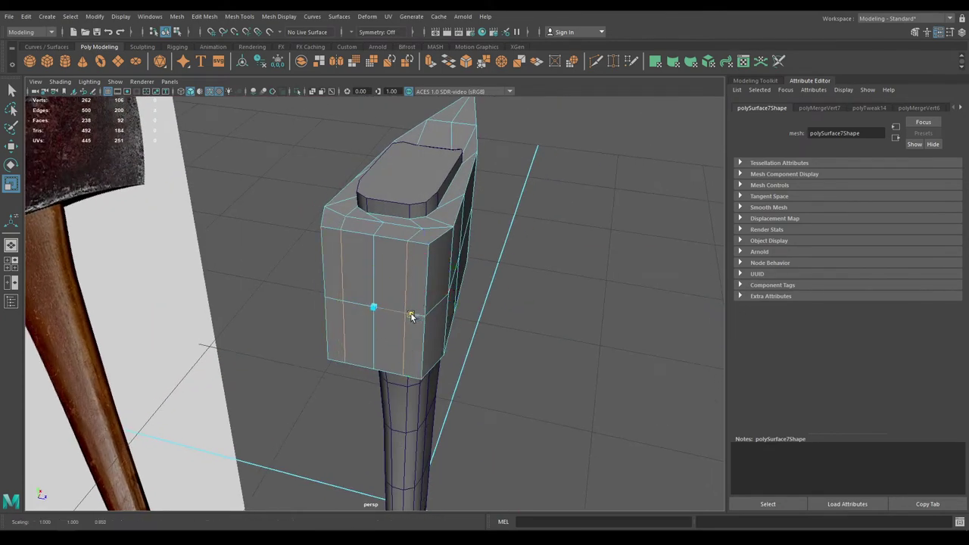
- Scale the vertical side edges near the front of the handle opening slightly inward on both sides
left_click_drag(651, 334, 546, 318, "alt")
middle_click_drag(655, 312, 529, 310, "alt")
left_click(463, 298)
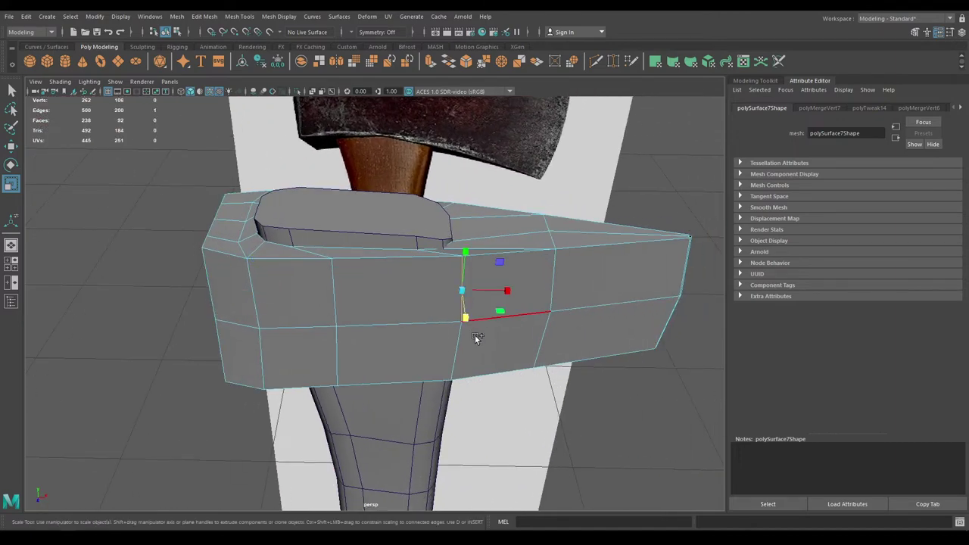
left_click_drag(461, 349, 636, 372, "alt")
left_click(287, 278, "shift")
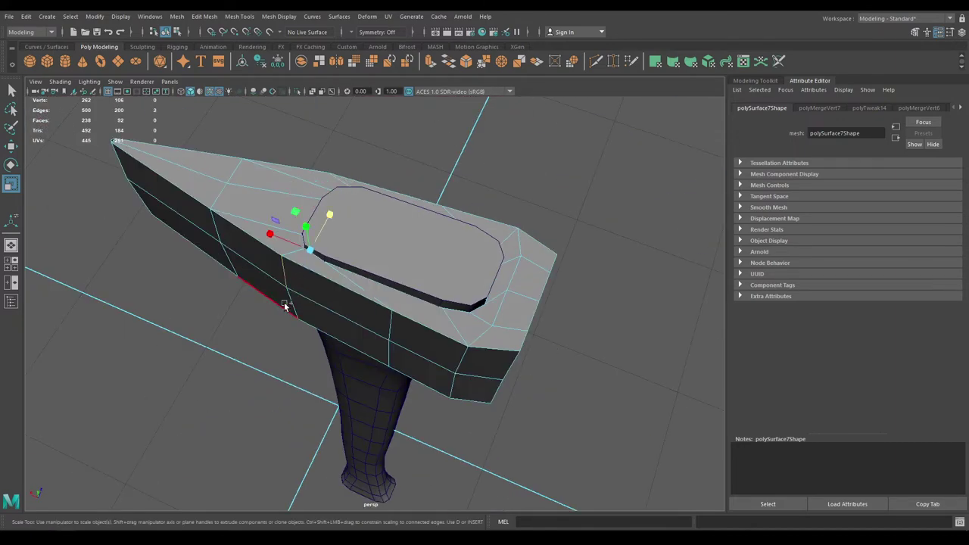
left_click(283, 306, "shift")
left_click(287, 308, "shift")
left_click(293, 308, "shift")
key("space")
left_click_drag(390, 279, 333, 277)
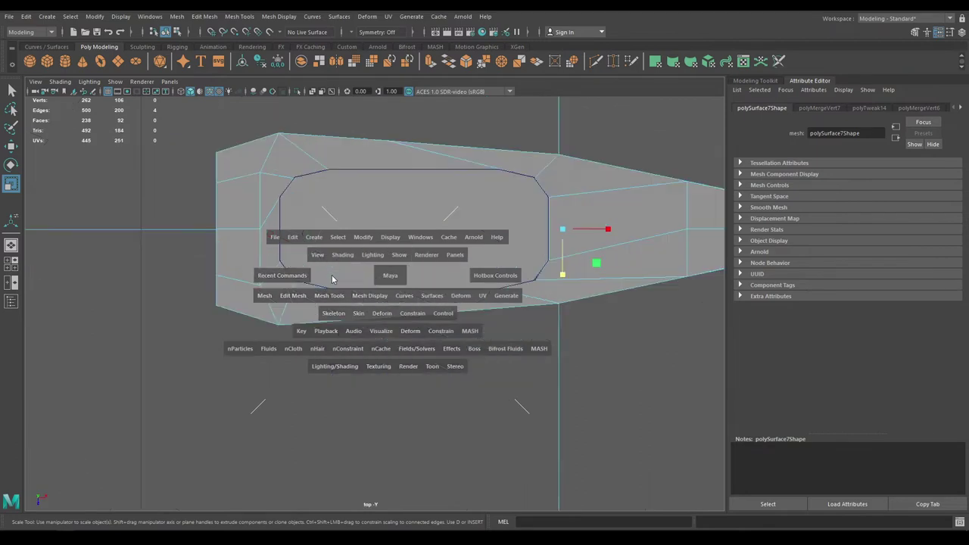
right_click_drag(409, 299, 483, 318, "alt")
middle_click_drag(484, 319, 436, 350, "alt")
left_click_drag(554, 286, 551, 284)
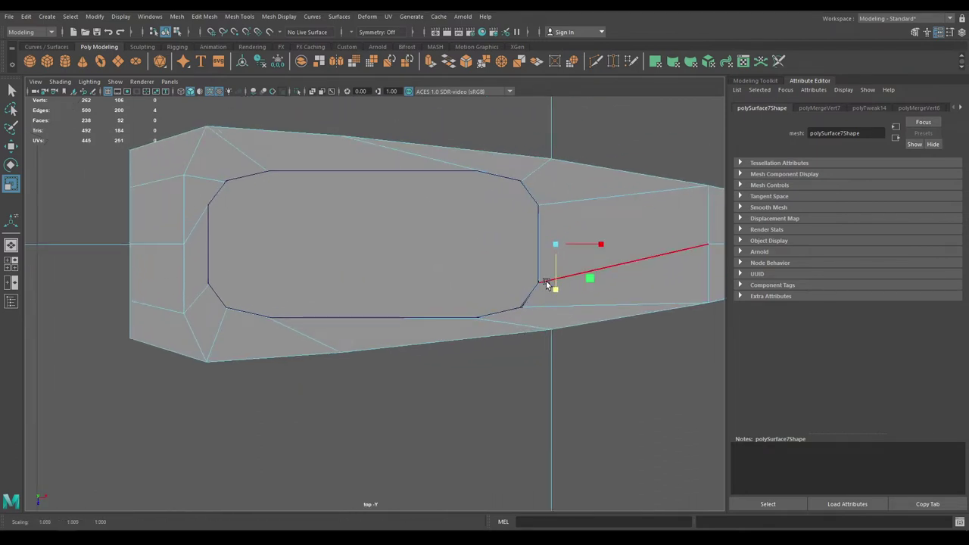
- Scale the vertices at the widest rear corners of the axe head along its width
key("space")
left_click(535, 282)
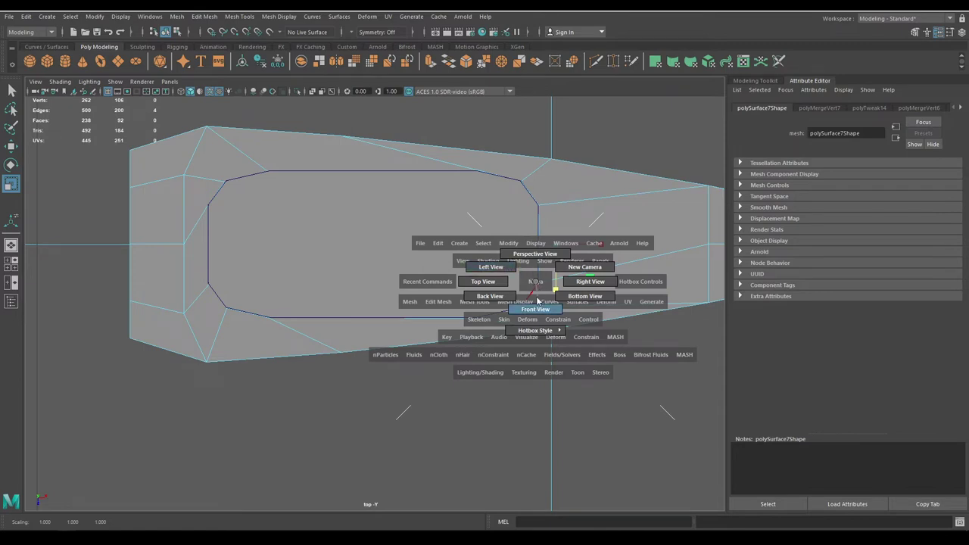
right_click(365, 200)
right_click_drag(349, 201, 329, 201)
middle_click_drag(331, 200, 403, 245, "alt")
left_click_drag(261, 147, 303, 178)
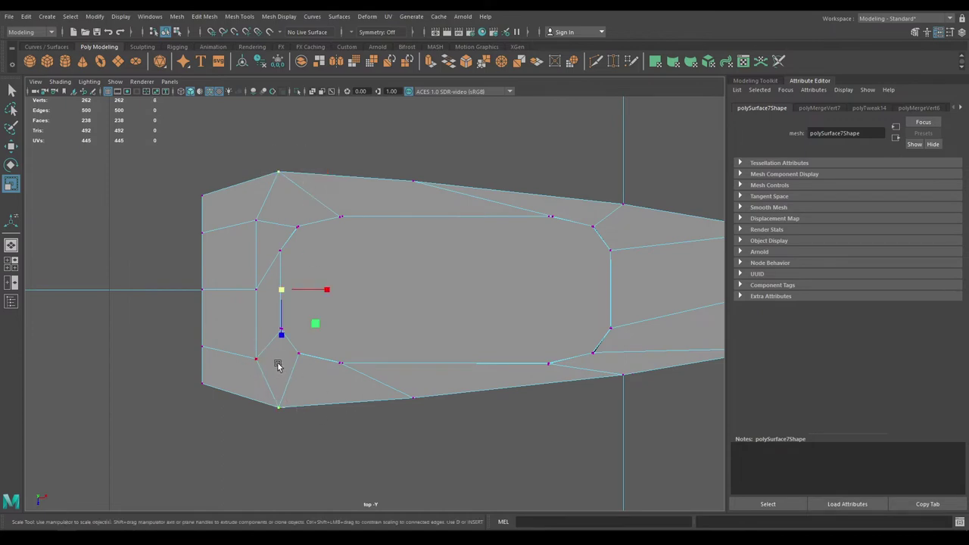
left_click_drag(281, 334, 278, 299)
- Return the axe head to object selection and show it in the front view over the reference image
key("space")
left_click_drag(409, 367, 279, 298, "alt")
right_click_drag(394, 256, 450, 241)
left_click(523, 214)
left_click_drag(564, 282, 456, 311, "alt")
left_click(455, 298)
key("space")
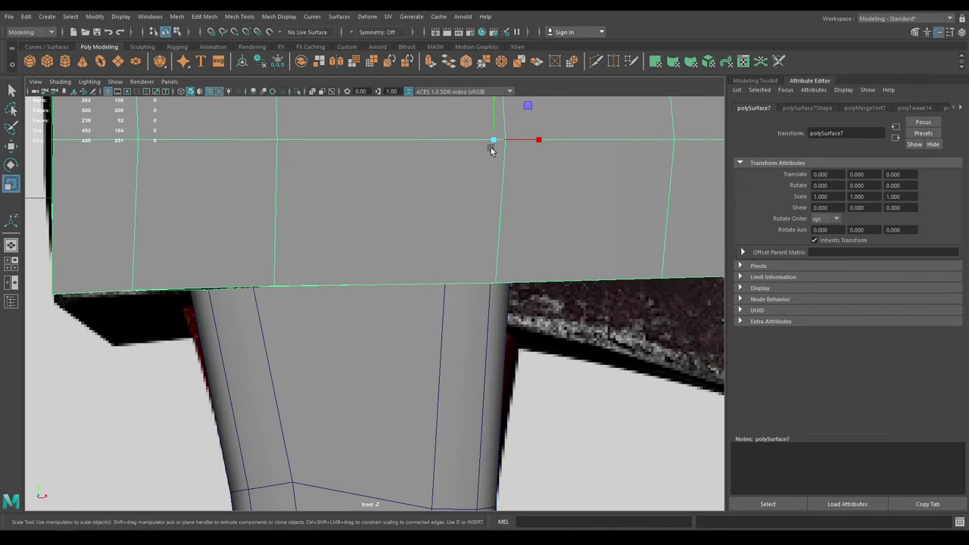
key("alt+h")
right_click_drag(469, 292, 433, 224, "alt")
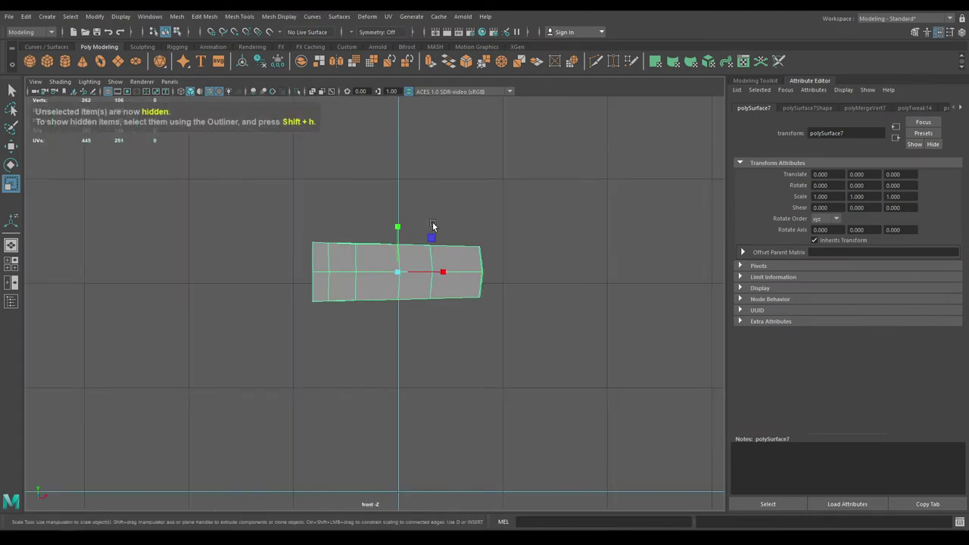
key("ctrl+shift+h")
right_click_drag(378, 319, 382, 361, "alt")
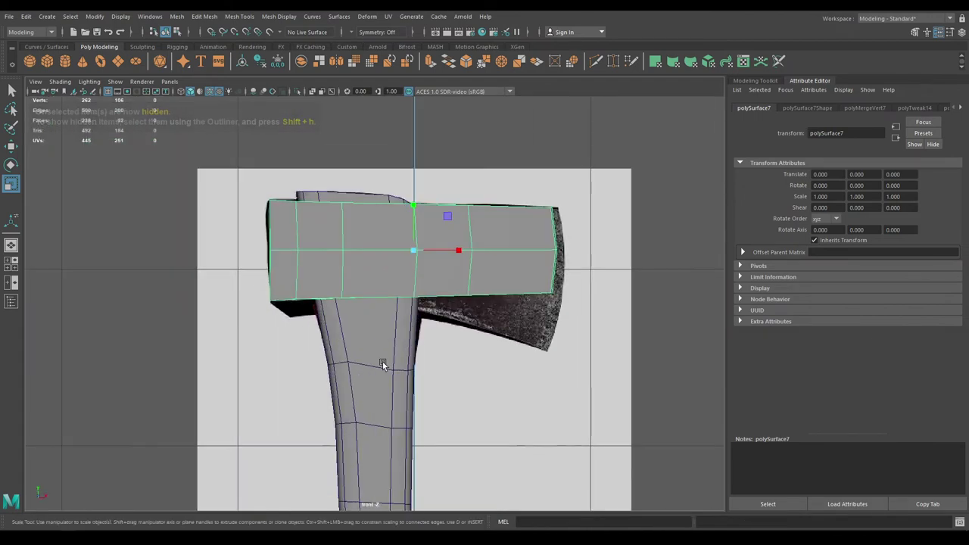
- Hide the handle mesh to expose the reference image and reselect the axe head
left_click(384, 361)
key("ctrl+h")
right_click_drag(446, 346, 419, 473, "alt")
left_click(475, 284)
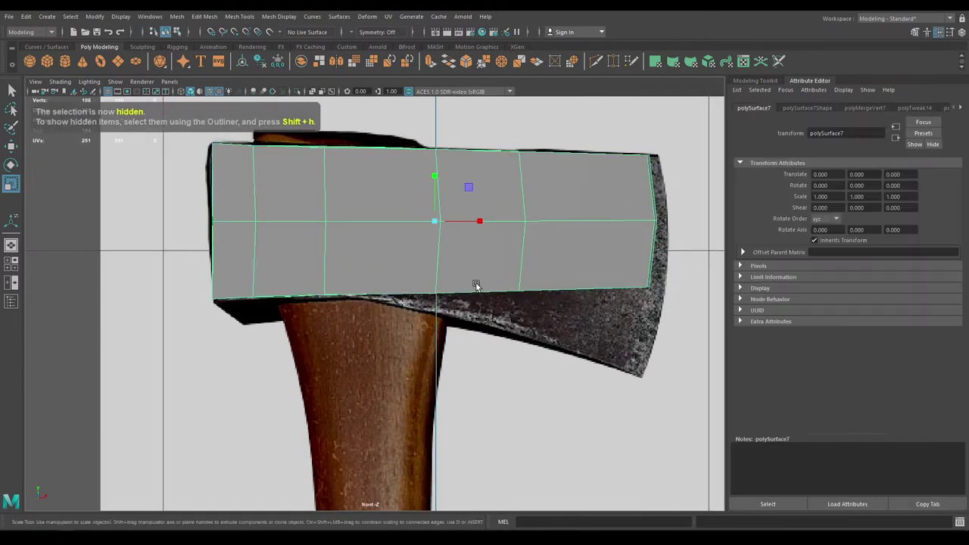
- Move the lower front vertices of the blade down to the bottom tip of the reference axe
middle_click_drag(501, 219, 453, 224, "alt")
right_click_drag(541, 221, 491, 220)
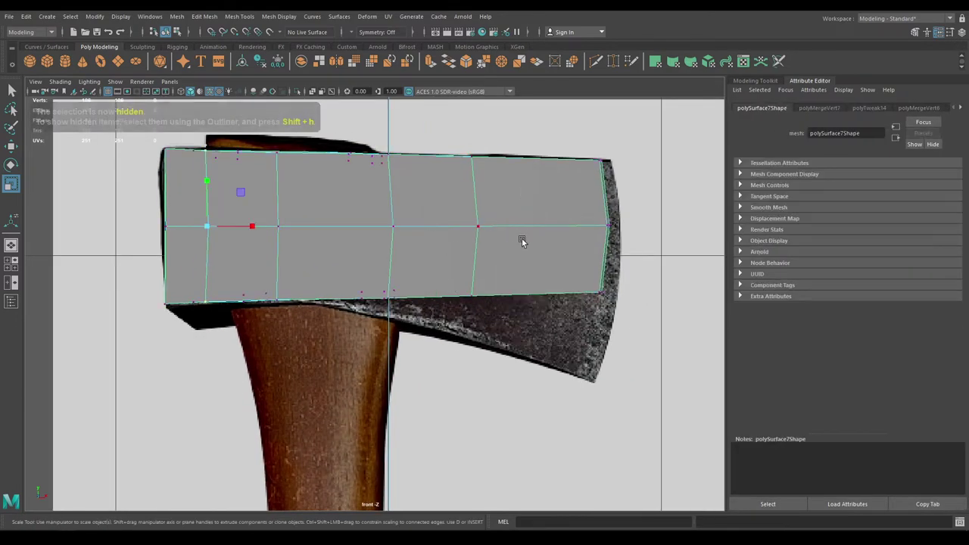
left_click_drag(551, 248, 651, 350)
key("w")
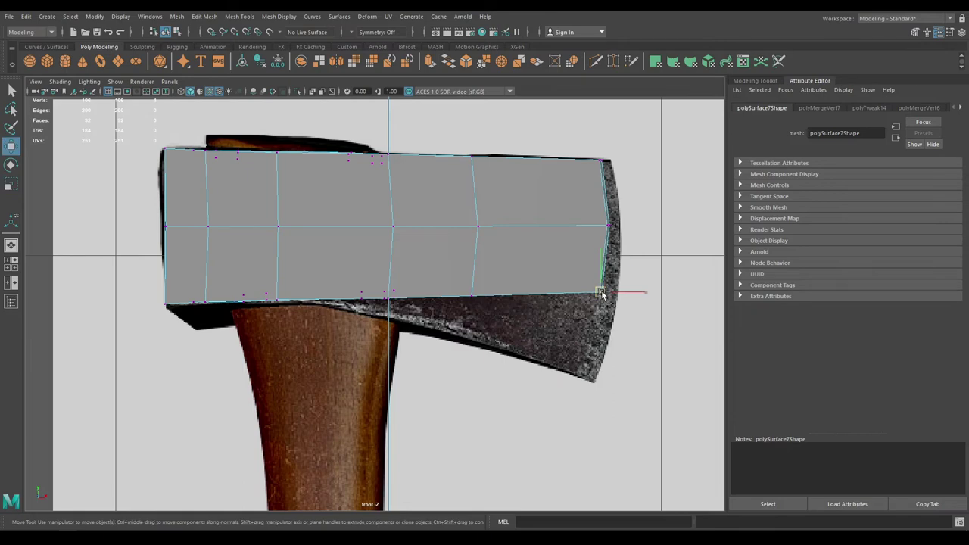
left_click_drag(604, 295, 596, 381)
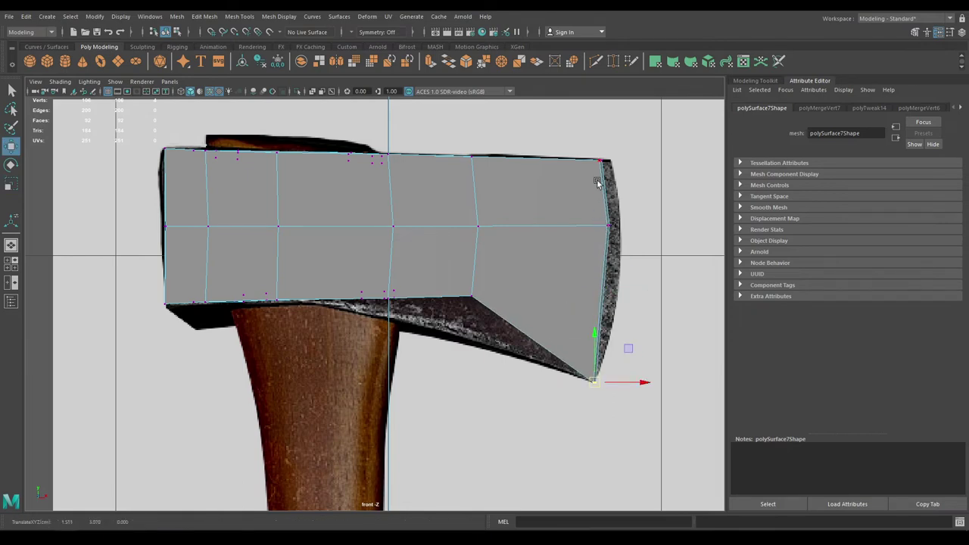
- Move the upper and middle front vertices outward to match the reference's cutting edge
left_click_drag(649, 161, 659, 161)
left_click_drag(566, 199, 692, 281)
left_click_drag(654, 228, 665, 230)
- In wireframe display, lower the bottom vertices behind the blade and at the handle's front to the reference's underside
scroll(452, 291, "up", 2)
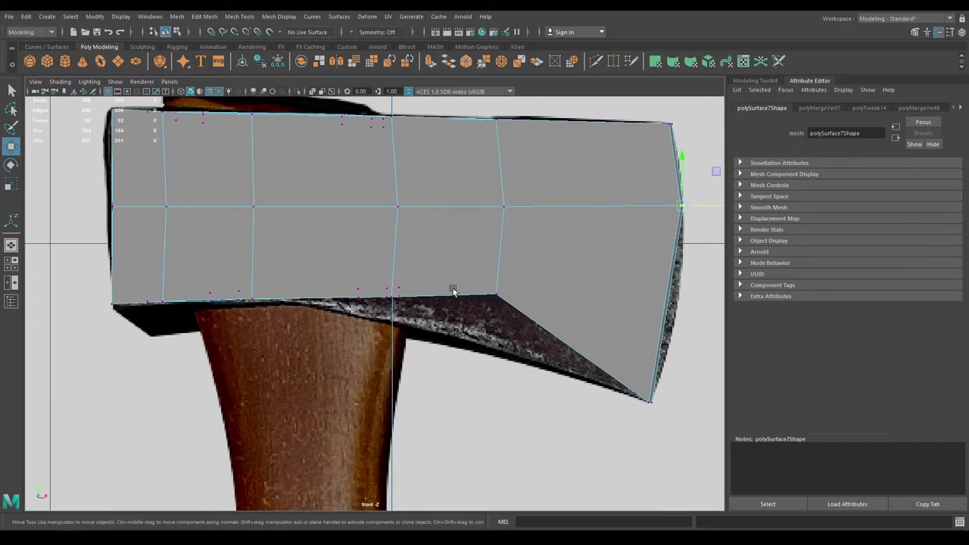
scroll(530, 314, "up", 3)
key("4")
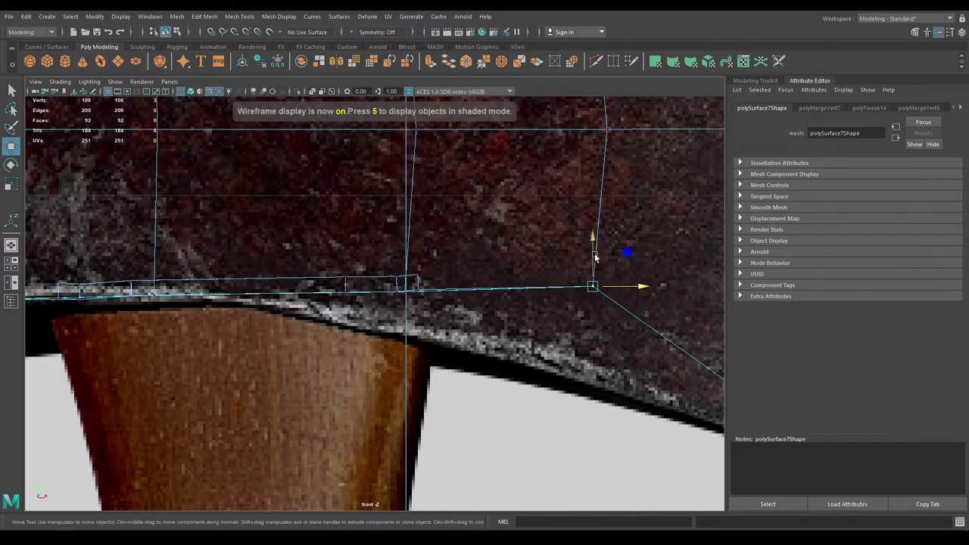
left_click_drag(595, 249, 594, 346)
left_click_drag(379, 243, 456, 332)
left_click_drag(410, 233, 414, 351)
left_click_drag(416, 264, 416, 271)
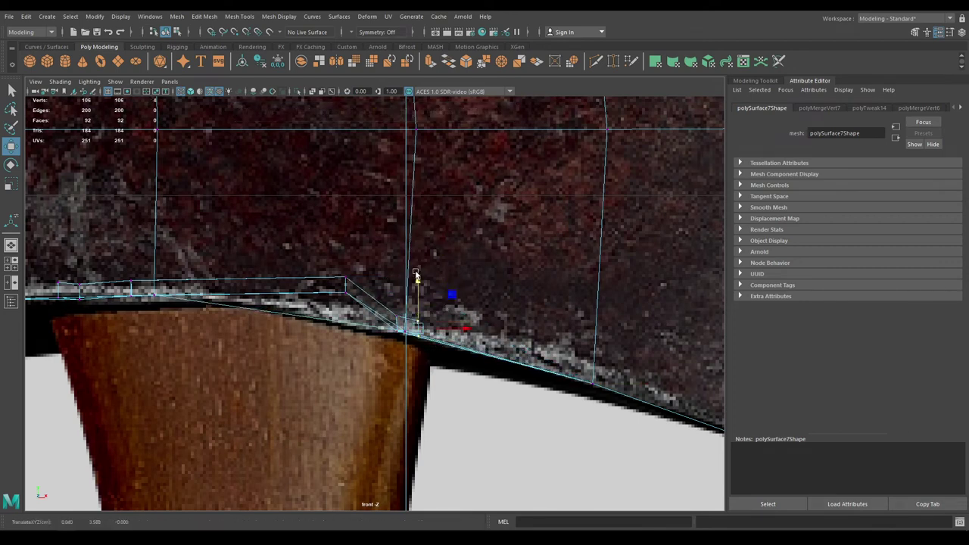
- Adjust the remaining bottom vertices above the handle to follow the curved underside of the reference head
left_click_drag(324, 256, 369, 327)
left_click_drag(344, 237, 345, 267)
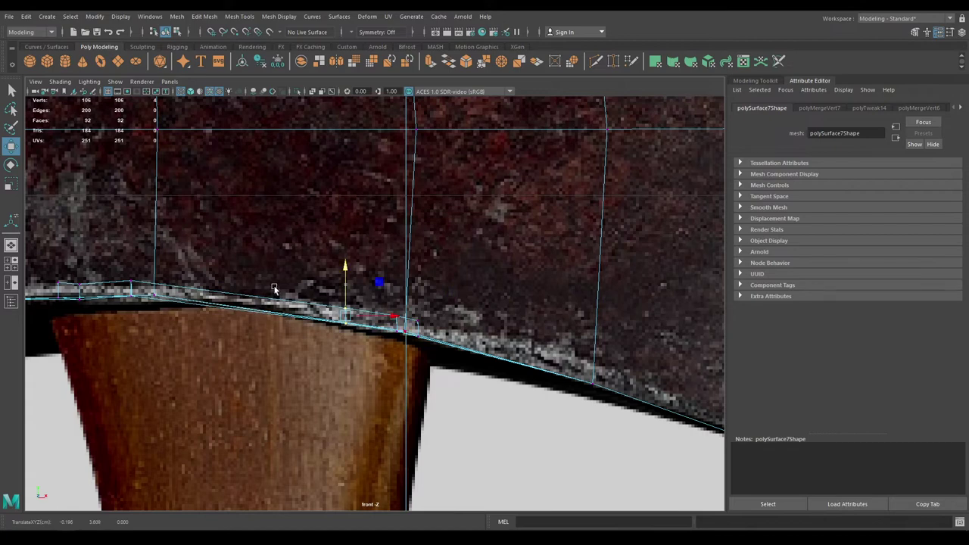
middle_click_drag(294, 297, 426, 303, "alt")
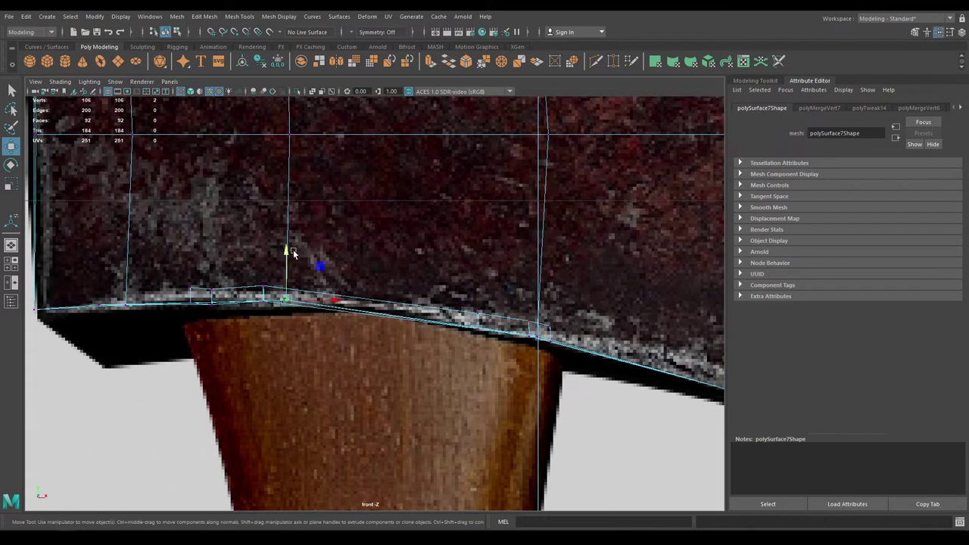
left_click_drag(286, 252, 286, 253)
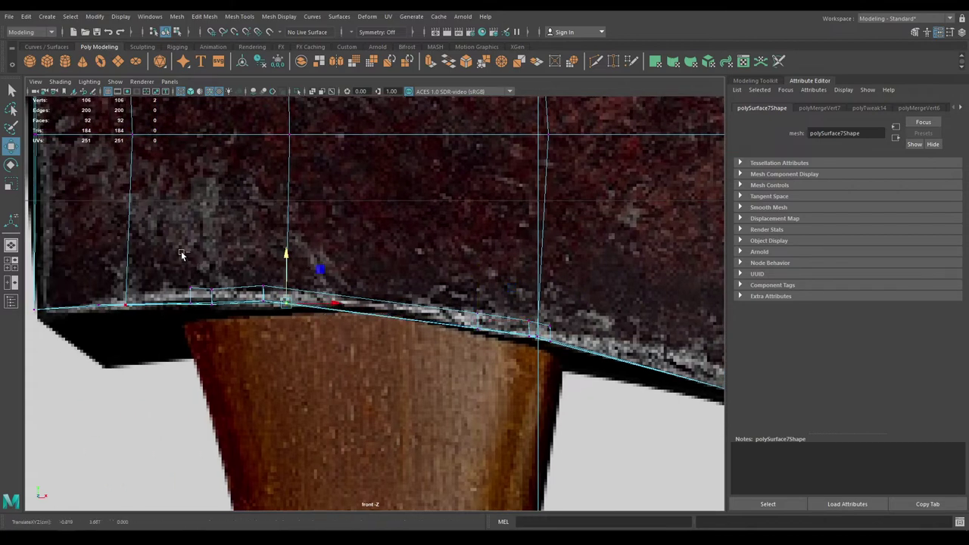
left_click_drag(150, 259, 266, 254)
- Restore shaded display with textures and check the reshaped axe head in perspective
key("space")
mouse_move(287, 295)
left_mouse_down("alt")
mouse_move(440, 378)
mouse_move(437, 326)
left_mouse_up("alt")
key("5")
key("6")
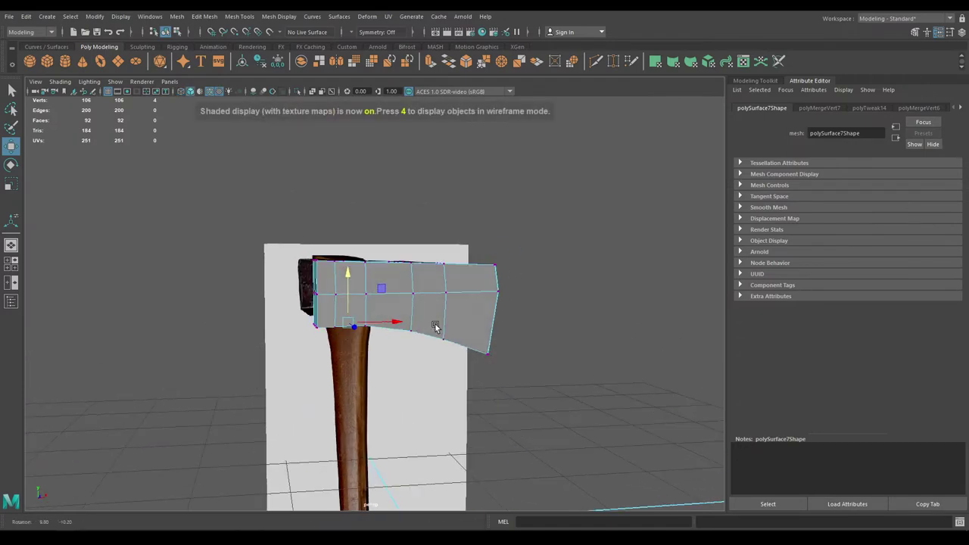
- Insert a lengthwise edge loop through the lower half of the axe head, between its middle line and underside
key("space")
left_click_drag(441, 287, 442, 317)
middle_click_drag(443, 318, 366, 289, "alt")
scroll(326, 312, "down", 10)
scroll(393, 325, "up", 4)
middle_click_drag(528, 329, 475, 367, "alt")
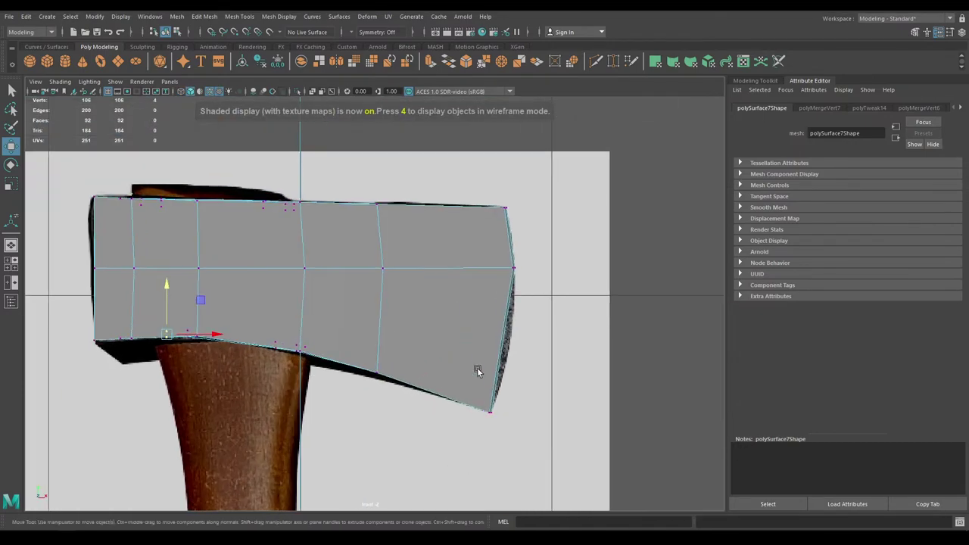
scroll(441, 338, "up", 2)
right_click_drag(442, 318, 435, 226)
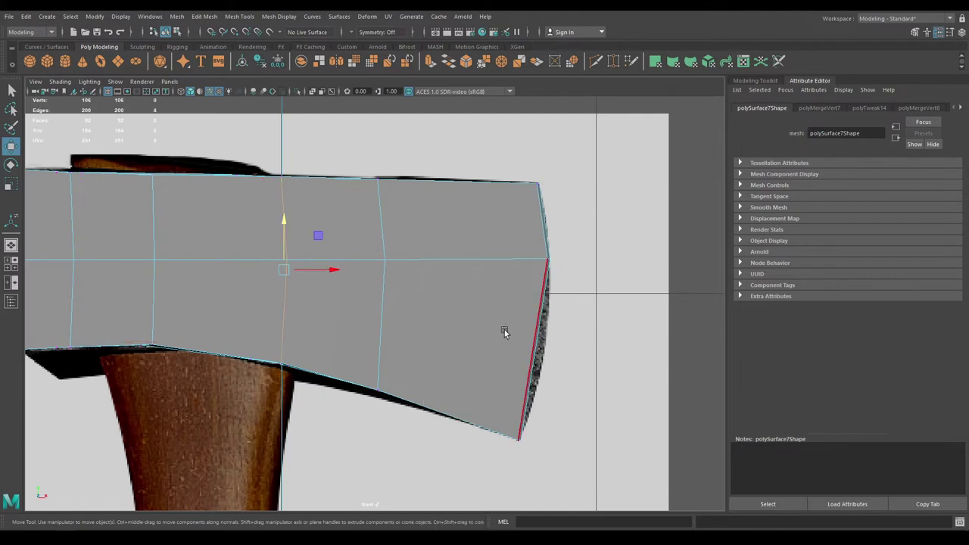
left_click(516, 336)
right_click_drag(585, 292, 546, 342, "shift")
scroll(598, 356, "up", 2)
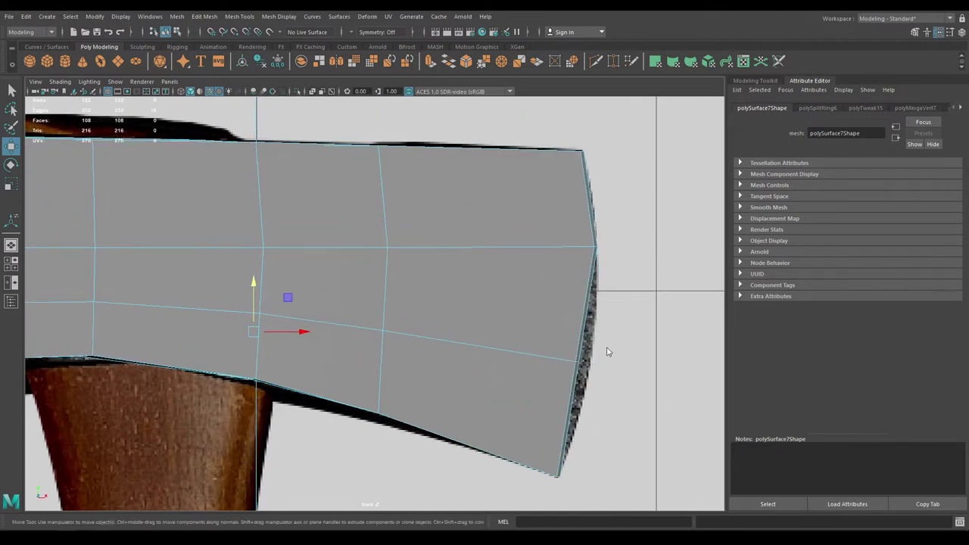
- Move the new loop's front vertices outward and slightly down to follow the reference's curved cutting edge
right_click_drag(606, 257, 526, 251)
left_click_drag(512, 290, 605, 410)
left_click_drag(625, 361, 635, 363)
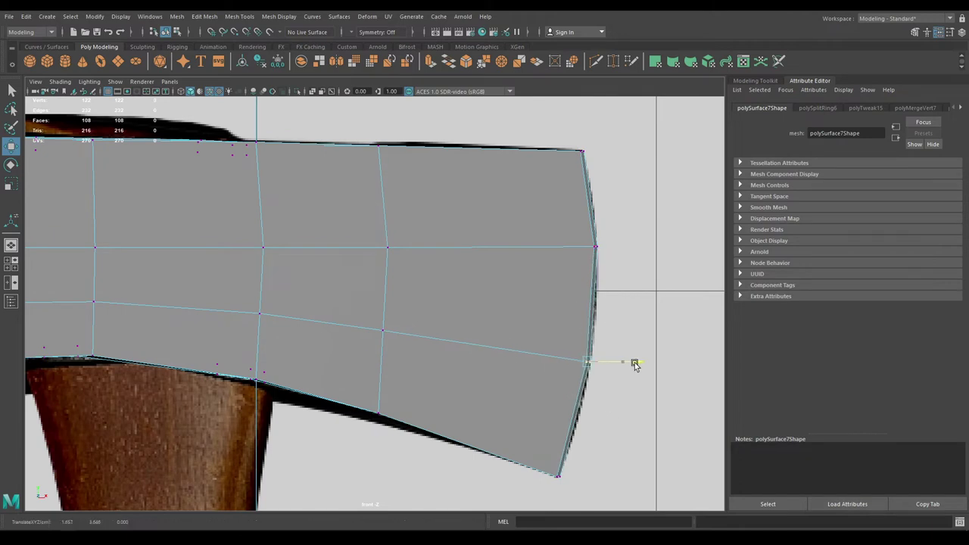
key("4")
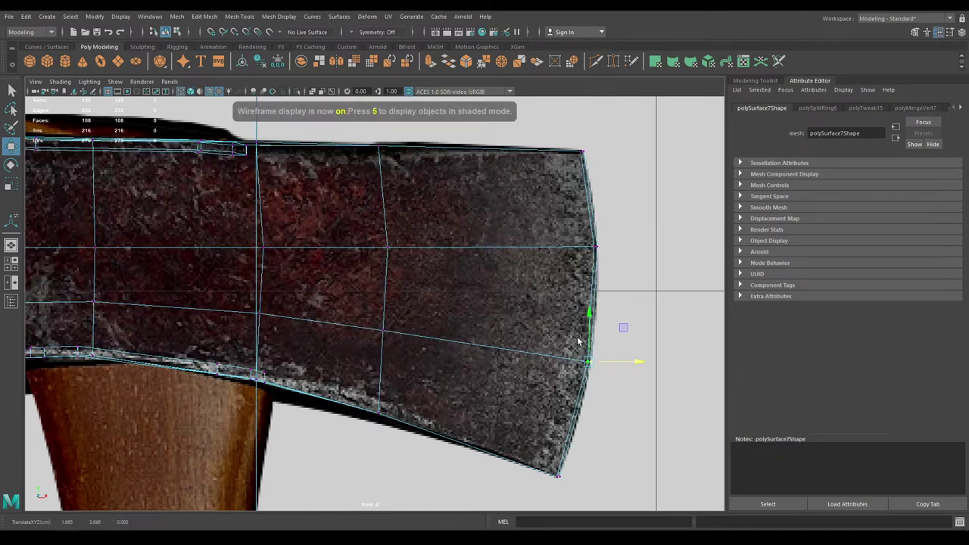
left_click_drag(631, 363, 631, 363)
left_click_drag(592, 317, 592, 327)
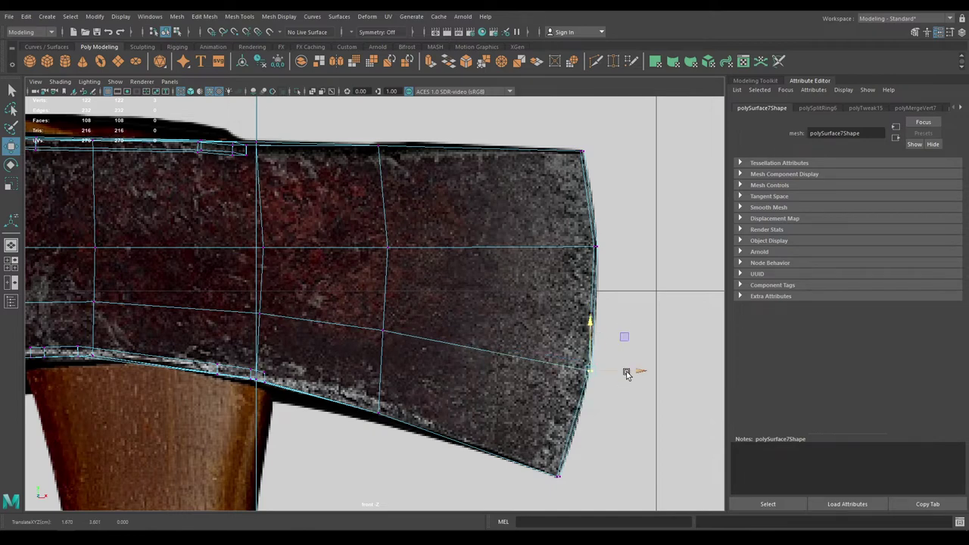
- Nudge the lower and middle cutting-edge vertices horizontally so they sit on the reference's curved edge
left_click_drag(627, 372, 626, 372)
left_click_drag(558, 215, 631, 247)
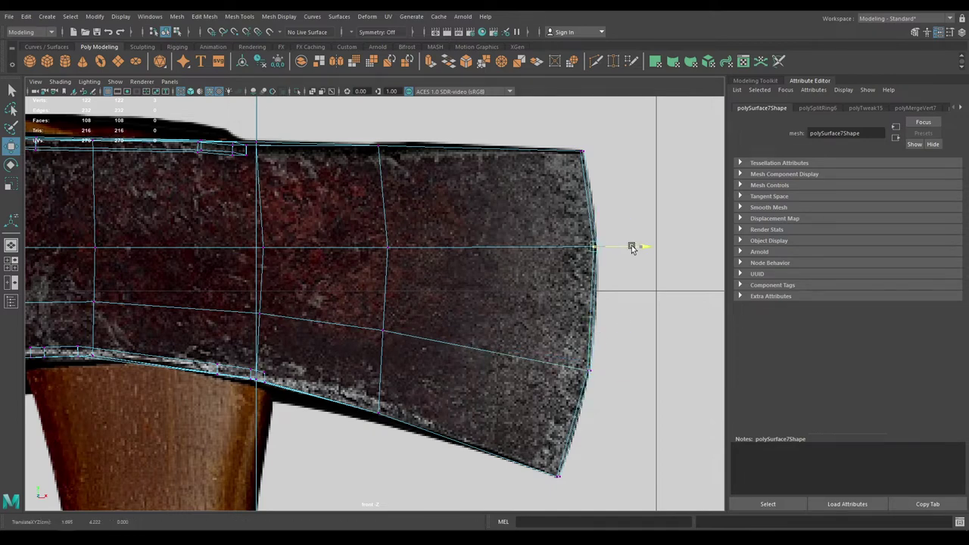
key("space")
key("space")
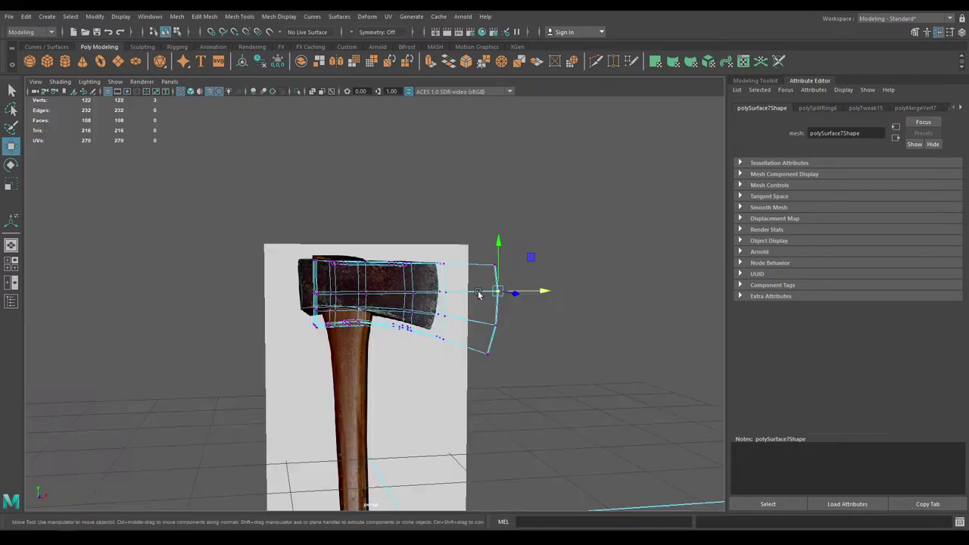
- Restore textured shading in object mode and check the axe head from several angles in perspective
left_click_drag(480, 294, 516, 404, "alt")
key("6")
right_click_drag(443, 257, 520, 224)
left_click(544, 228)
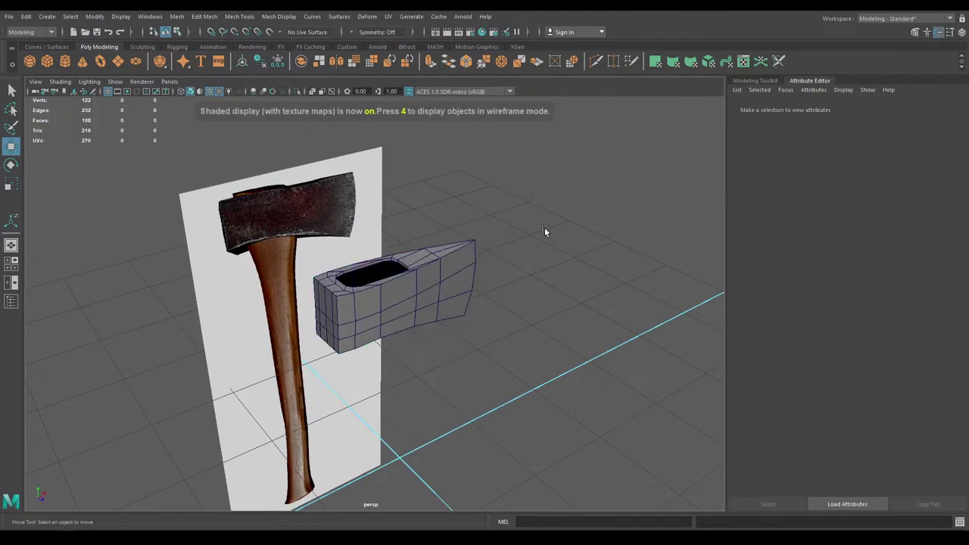
scroll(544, 228, "up", 4)
left_click_drag(506, 304, 497, 456, "alt")
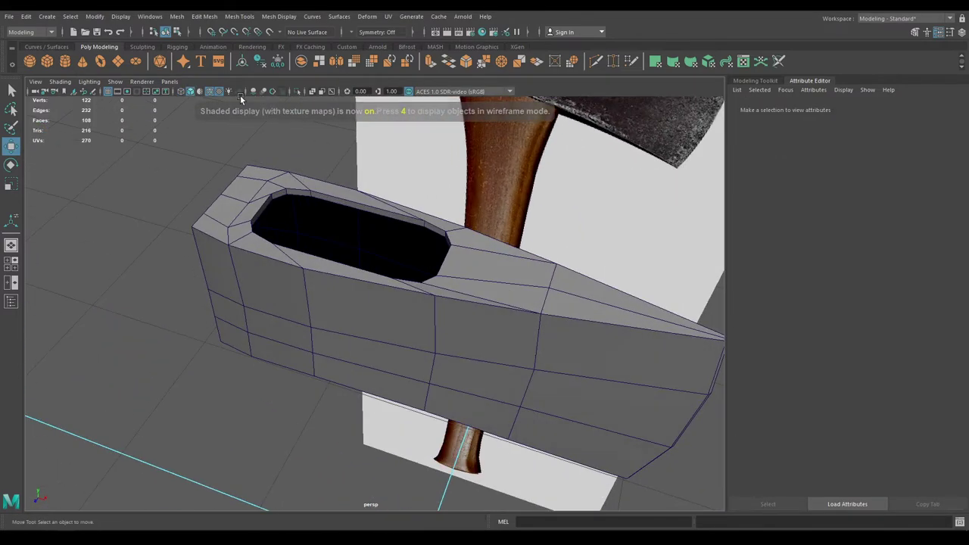
- Turn off the wireframe overlay on shaded objects and examine the shading along the side of the axe head
left_click(212, 91)
mouse_move(324, 294)
left_mouse_down("alt")
mouse_move(373, 184)
mouse_move(341, 176)
mouse_move(423, 227)
left_mouse_up("alt")
left_click(424, 313)
scroll(423, 304, "up", 2)
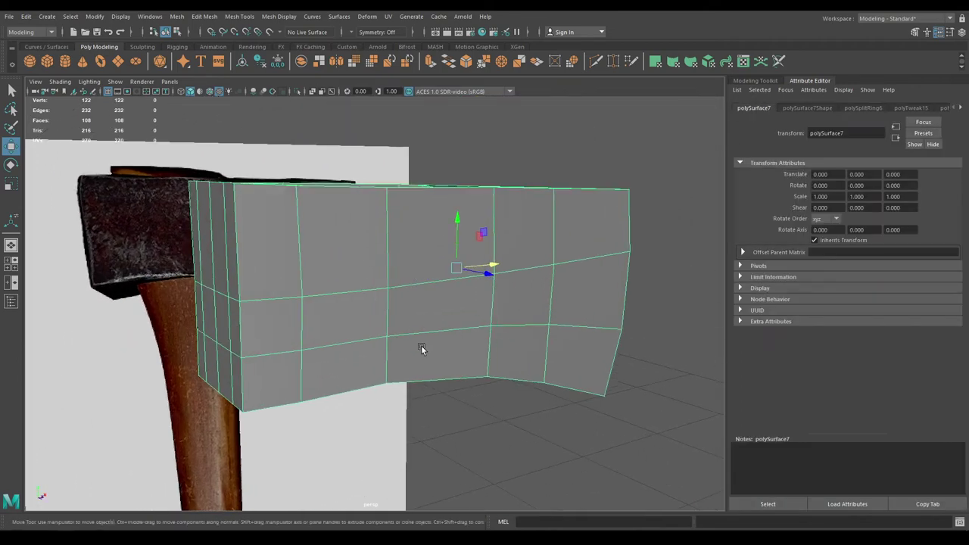
scroll(430, 291, "down", 1)
left_click(528, 142)
scroll(378, 288, "up", 1)
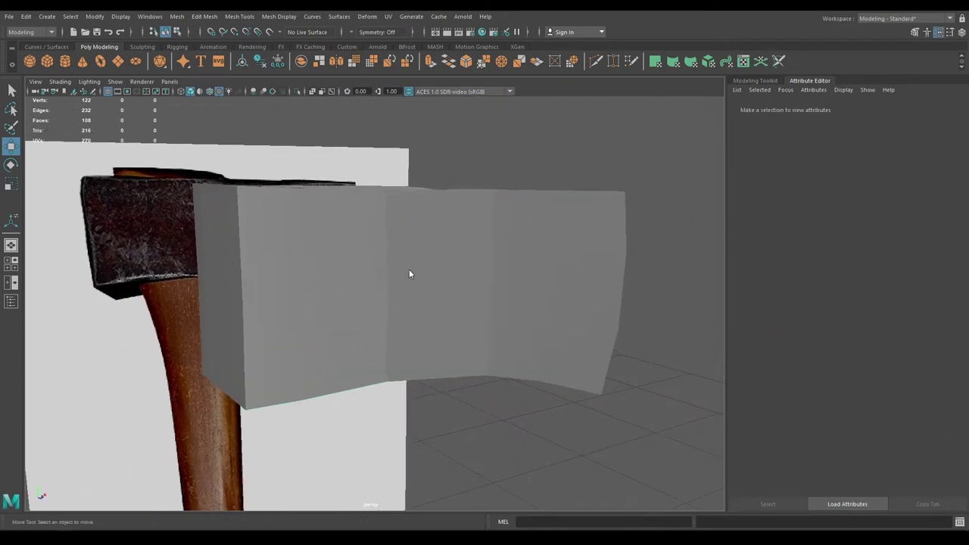
- Soften the interior edges on both sides of the axe head and return to object mode
right_click_drag(409, 256, 404, 228)
key("space")
left_click(404, 228)
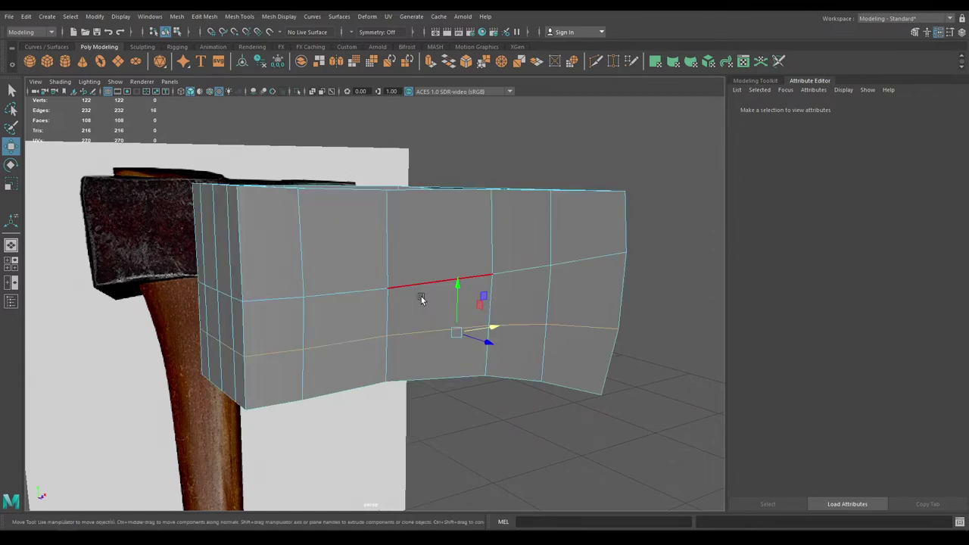
key("space")
left_click_drag(422, 274, 421, 294)
scroll(421, 293, "down", 4)
middle_click_drag(397, 246, 438, 263, "alt")
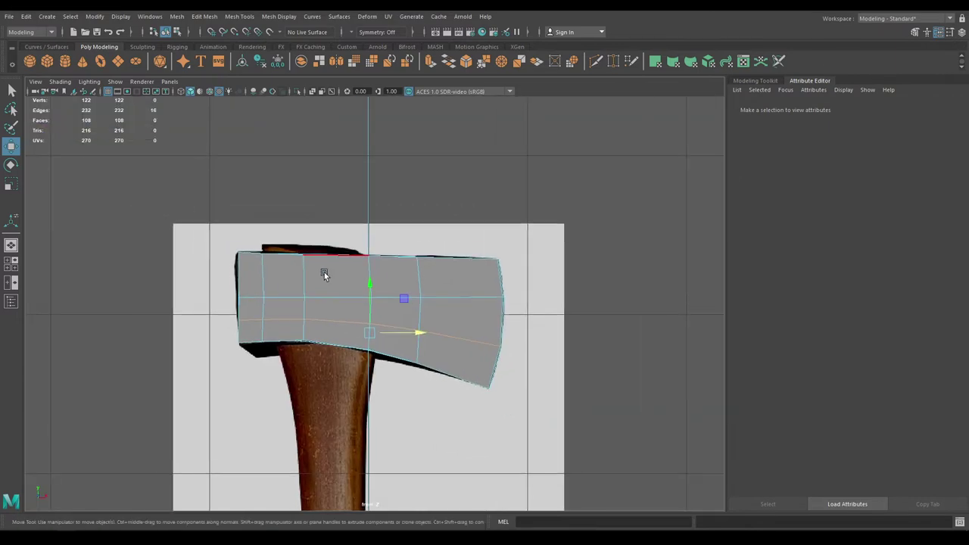
mouse_move(454, 335)
left_mouse_down()
mouse_move(441, 273)
mouse_move(522, 302)
left_mouse_up()
key("space")
key("6")
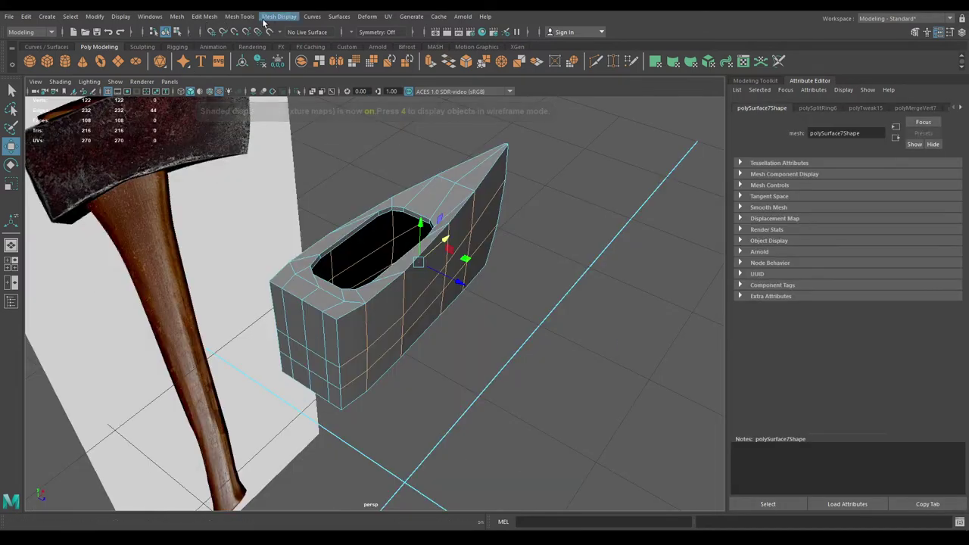
left_click(270, 18)
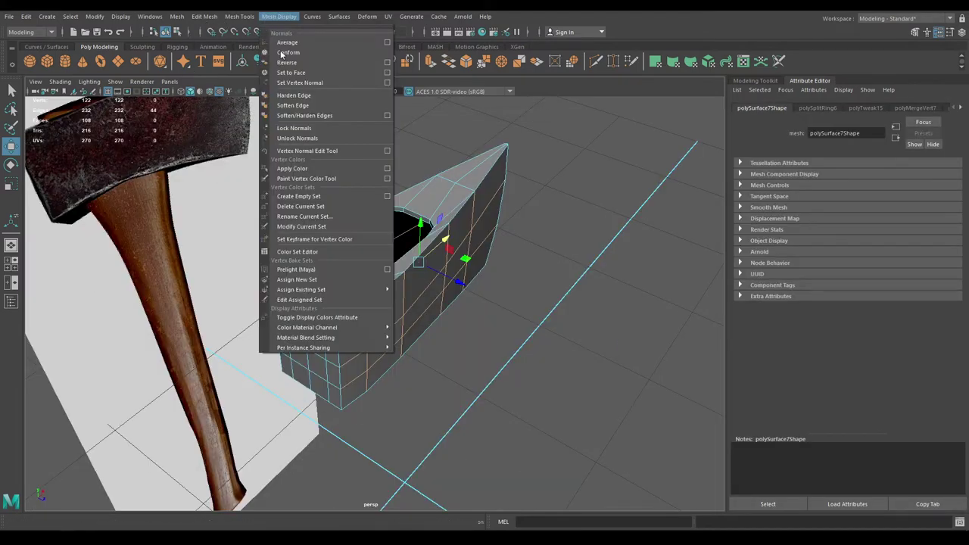
left_click(295, 108)
right_click_drag(439, 175, 489, 147)
left_click(523, 132)
- Pull the middle vertices of the axe head's back face slightly outward and return to object mode
left_click_drag(541, 378, 547, 350, "alt")
left_click(340, 338)
left_click_drag(340, 337, 346, 382, "alt")
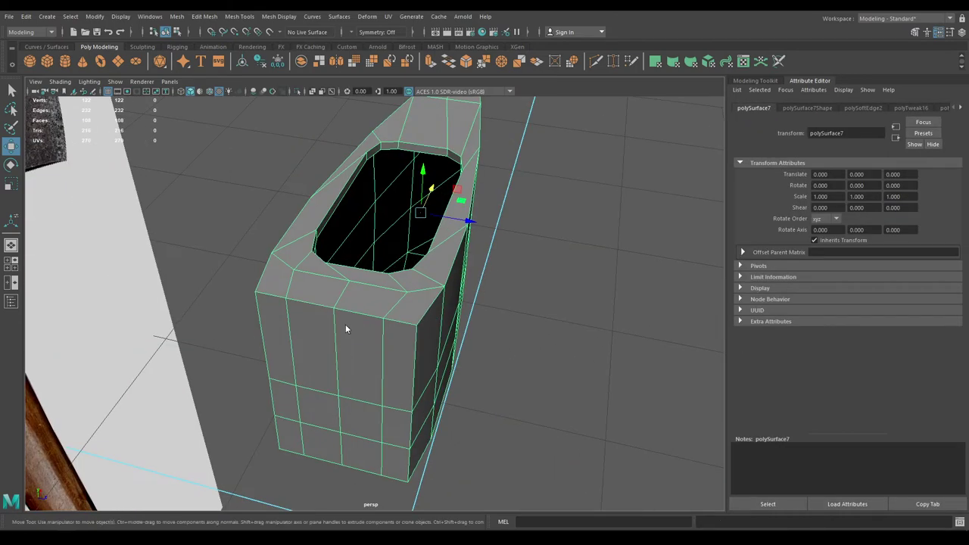
right_click_drag(346, 256, 283, 260)
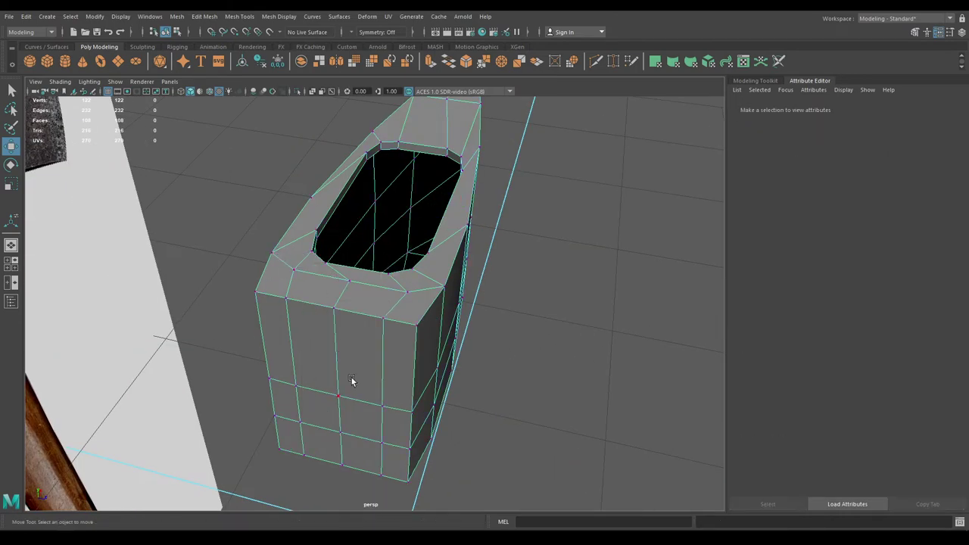
left_click_drag(350, 383, 317, 310, "alt")
left_click_drag(422, 381, 424, 384)
left_click_drag(424, 384, 372, 399, "alt")
left_click_drag(357, 316, 330, 334)
left_click(292, 370)
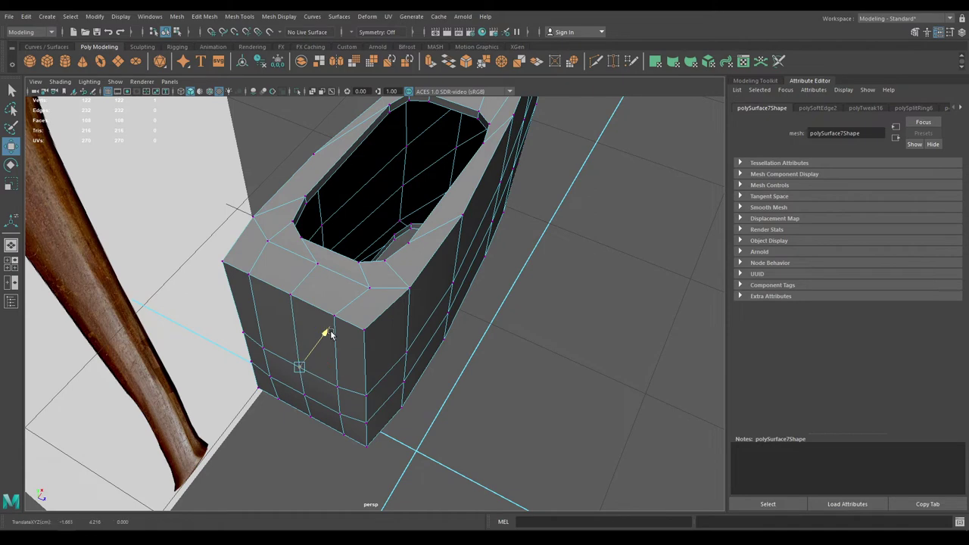
right_click_drag(343, 319, 394, 212)
left_click(485, 290)
- Soften the nine vertical interior edges on the back face of the axe head
left_click_drag(485, 290, 403, 232, "alt")
left_click(403, 233)
right_click_drag(403, 233, 422, 195, "alt")
left_click(371, 192)
left_click(407, 195, "shift")
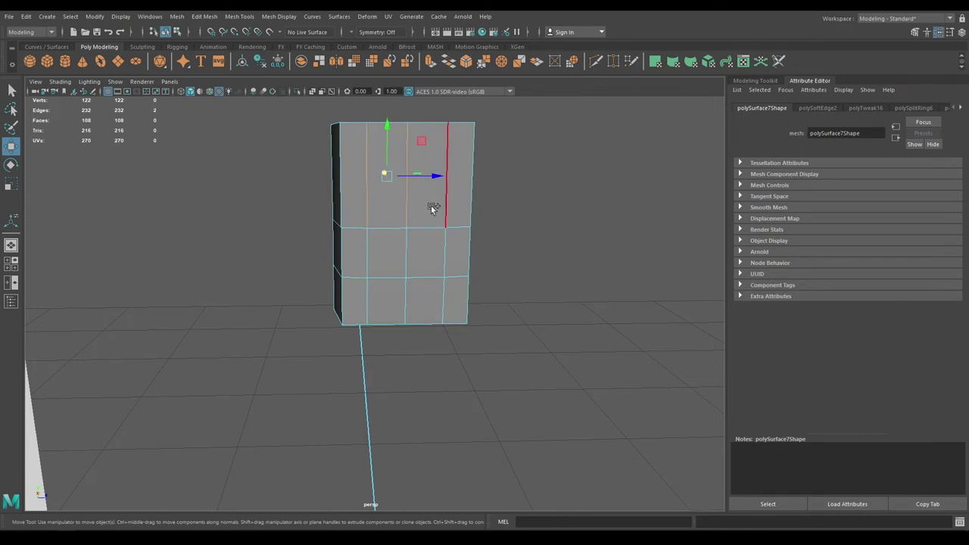
left_click(440, 210, "shift")
left_click(442, 259, "shift")
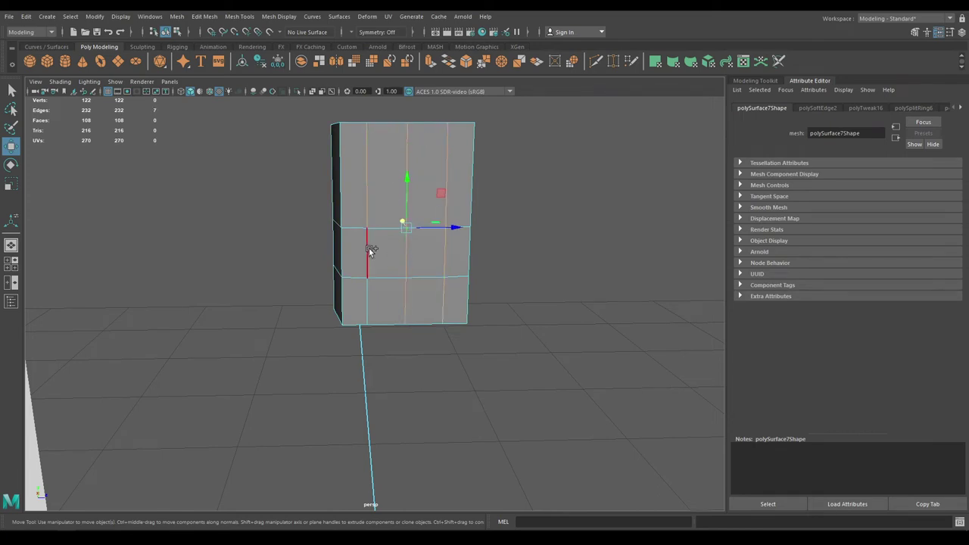
left_click(273, 18)
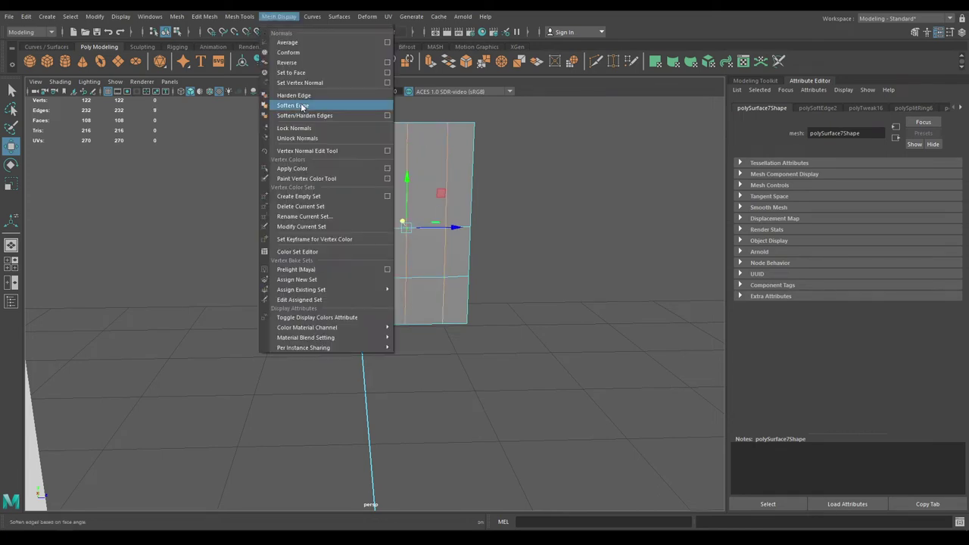
left_click(301, 107)
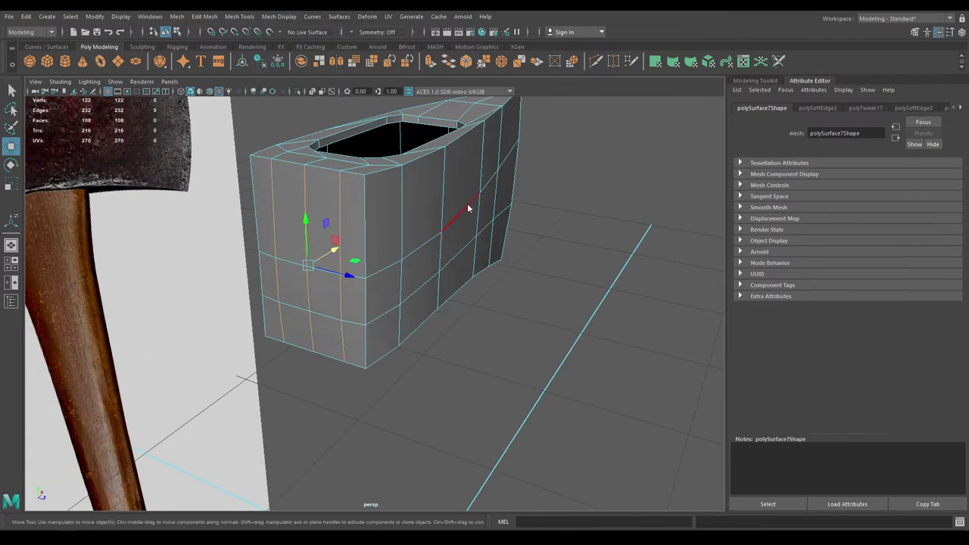
- Insert a lengthwise edge loop through the upper half of the axe head, between its top and middle line
right_click_drag(457, 203, 500, 188)
mouse_move(364, 197)
right_mouse_down()
mouse_move(350, 174)
mouse_move(305, 203)
mouse_move(366, 205)
right_mouse_up()
- Lower the middle loop's vertices at the cutting edge and in the two columns behind it to even out the row spacing
key("space")
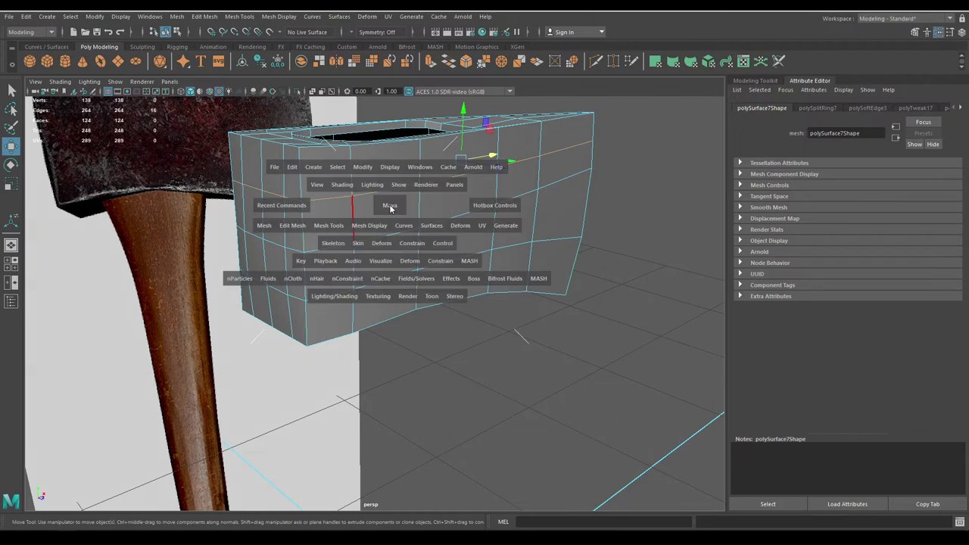
left_click_drag(389, 205, 389, 250)
scroll(546, 194, "up", 3)
middle_click_drag(697, 318, 424, 298, "alt")
right_click_drag(456, 257, 385, 255)
key("4")
left_click_drag(413, 249, 463, 282)
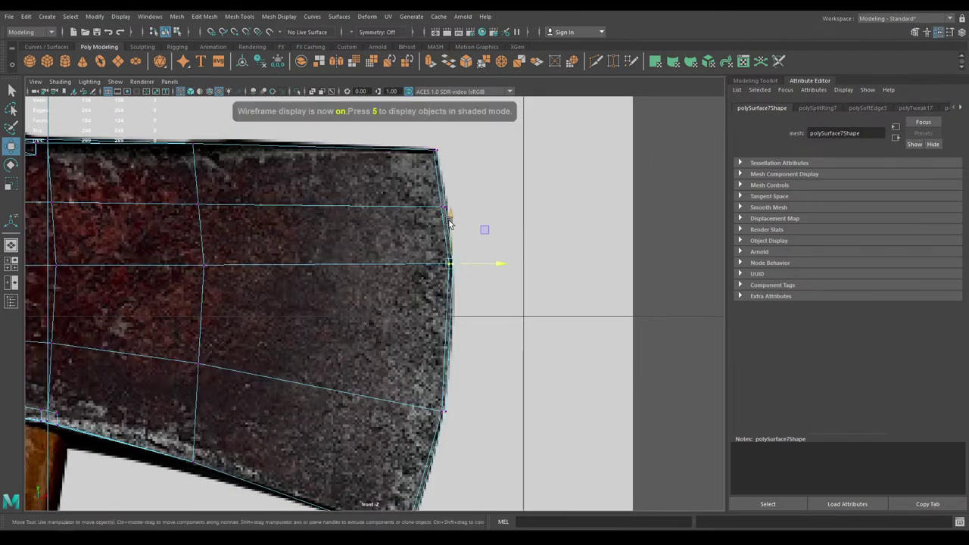
left_click_drag(450, 221, 454, 271)
left_click_drag(178, 253, 226, 281)
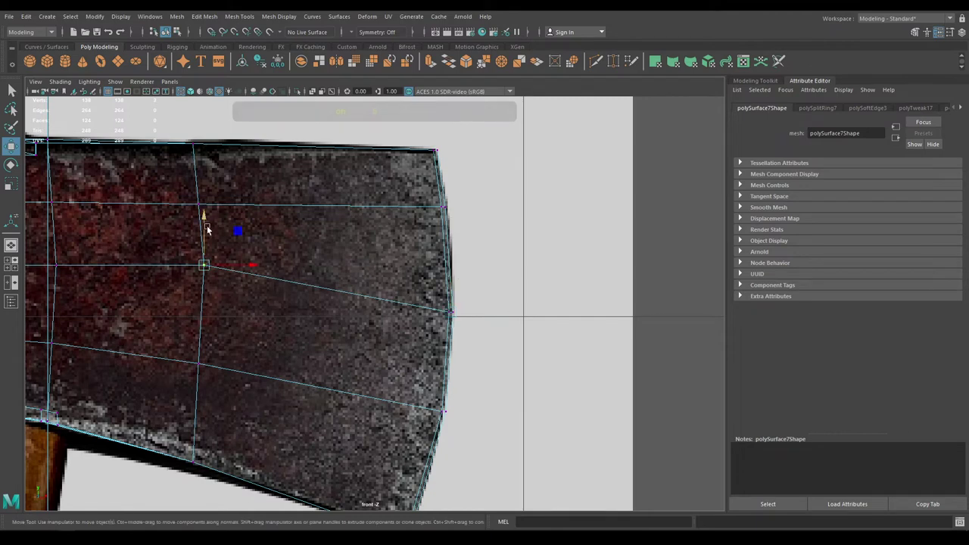
left_click_drag(208, 230, 206, 249)
middle_click_drag(186, 270, 366, 253, "alt")
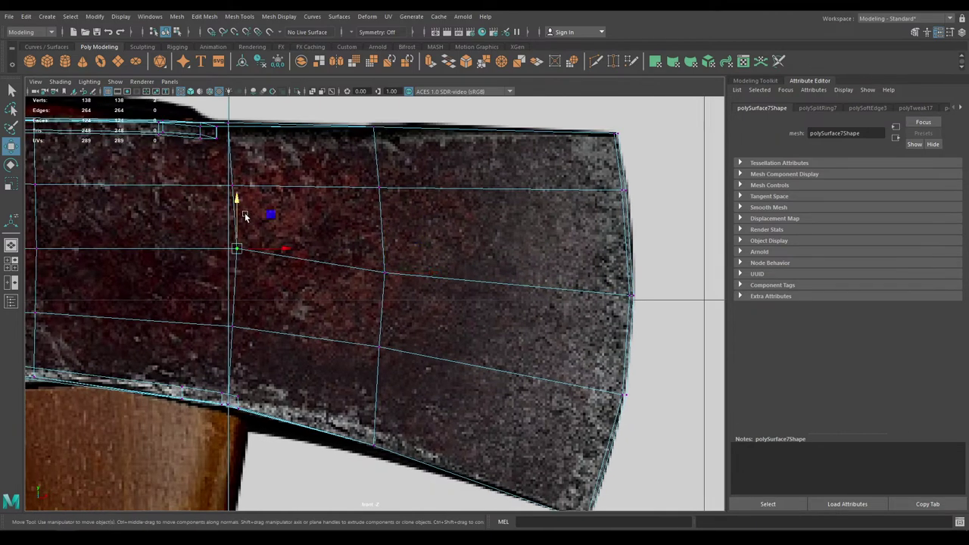
left_click_drag(236, 202, 234, 212)
- Lower the upper loop's vertices at the cutting edge and the two columns behind it, moving the front ones out to the reference curve
left_click_drag(637, 207, 628, 186)
left_click_drag(660, 227, 666, 227)
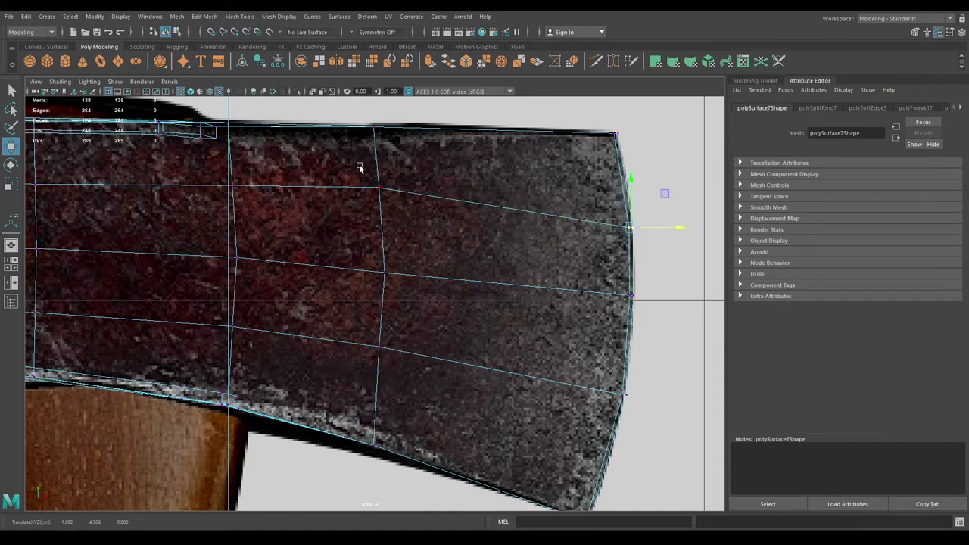
left_click(378, 186)
left_click_drag(376, 137, 376, 154)
left_click_drag(194, 168, 275, 202)
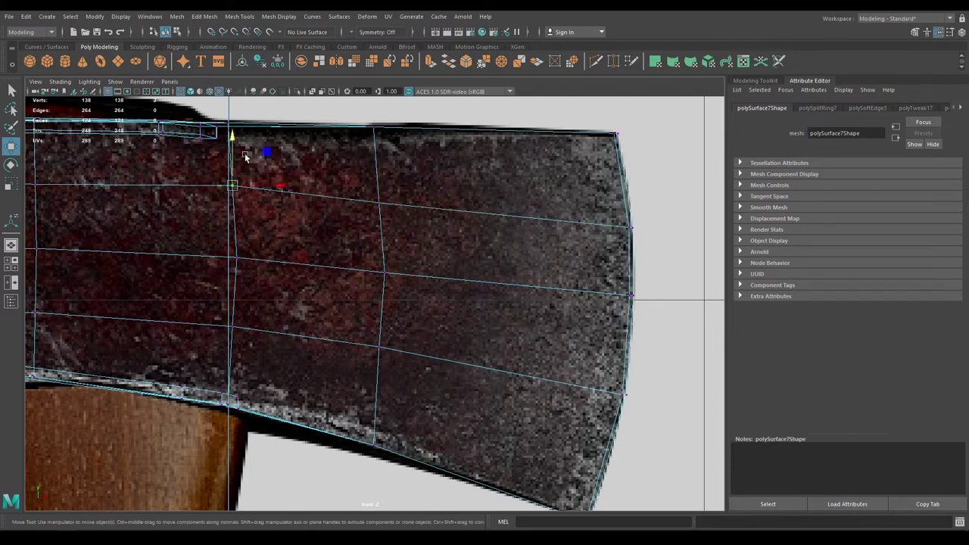
left_click_drag(231, 138, 231, 148)
- Nudge the middle vertices above the handle and move the middle and lower cutting-edge vertices down along the reference's curve
left_click_drag(205, 237, 273, 259)
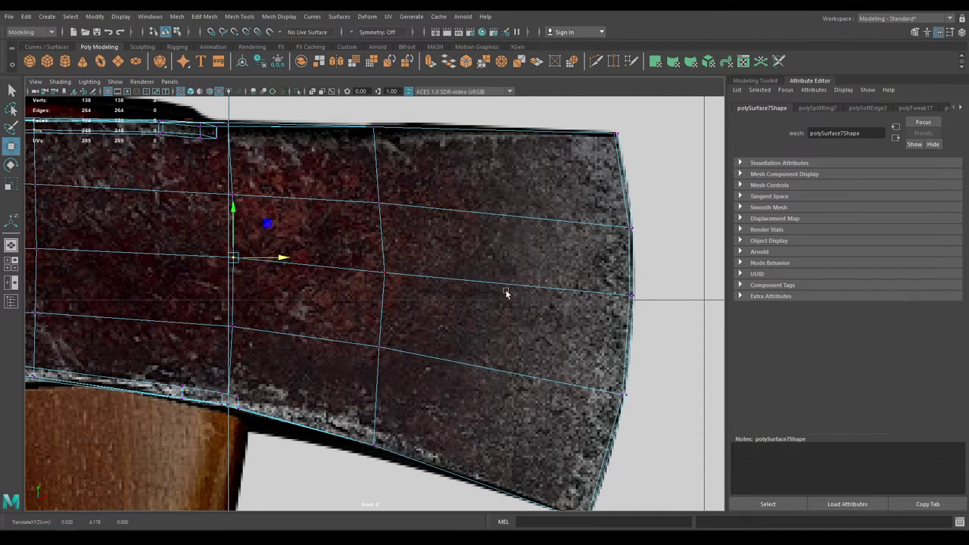
middle_click_drag(557, 331, 532, 257, "alt")
left_click_drag(599, 322, 594, 345)
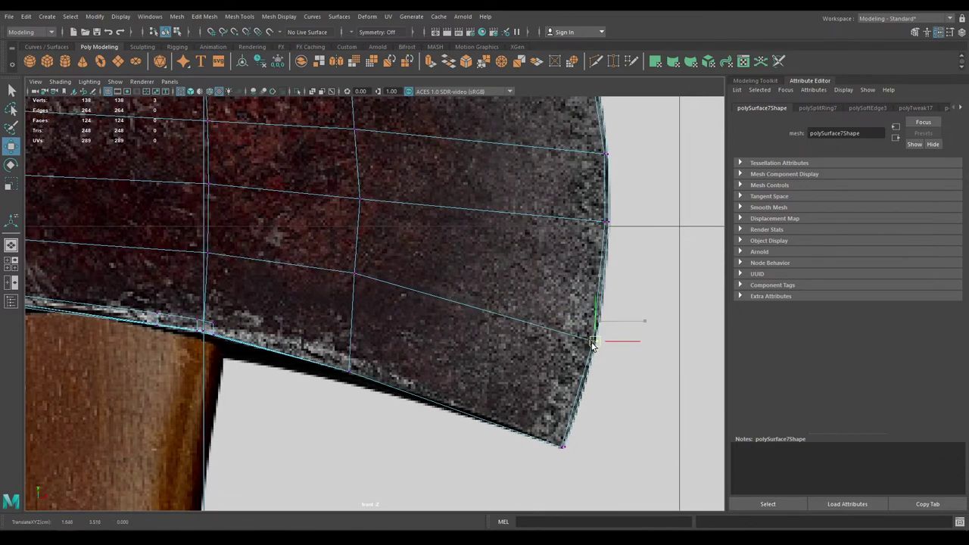
middle_click_drag(595, 314, 580, 352, "alt")
left_click_drag(550, 241, 594, 278)
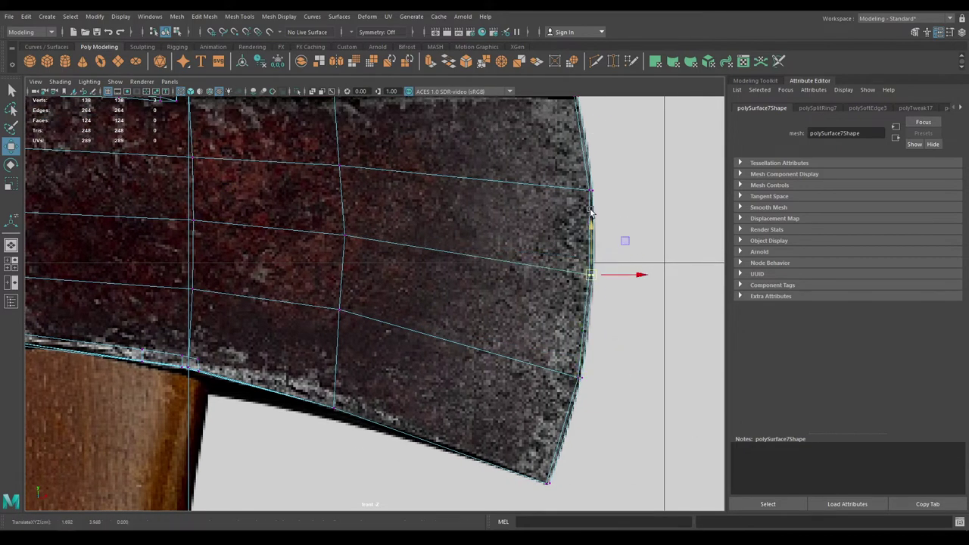
left_click_drag(568, 164, 604, 207)
scroll(518, 368, "down", 4)
middle_click_drag(313, 285, 394, 308, "alt")
scroll(394, 307, "up", 2)
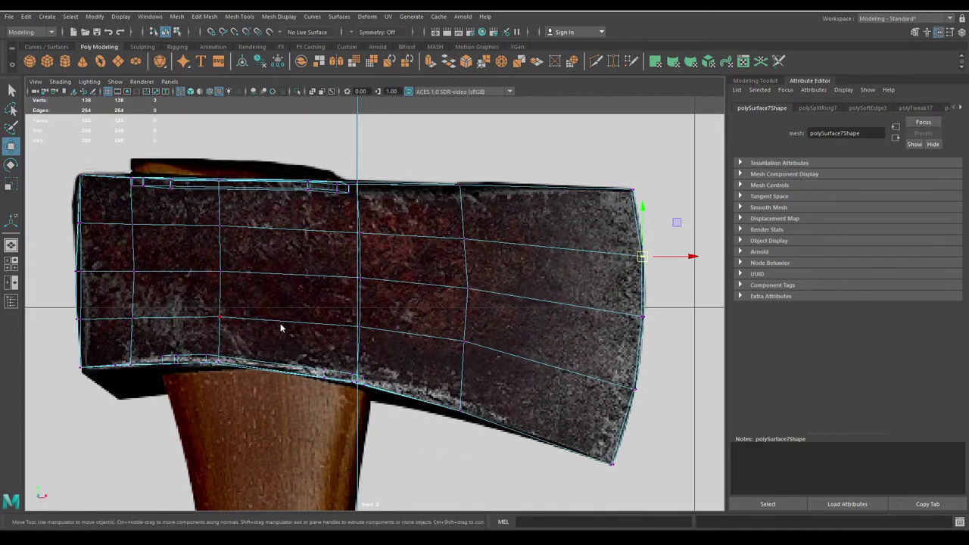
- Adjust the upper, middle and lower vertex rows of the axe head's back edge in front view to match the reference's slight bulge
key("space")
left_click(280, 323)
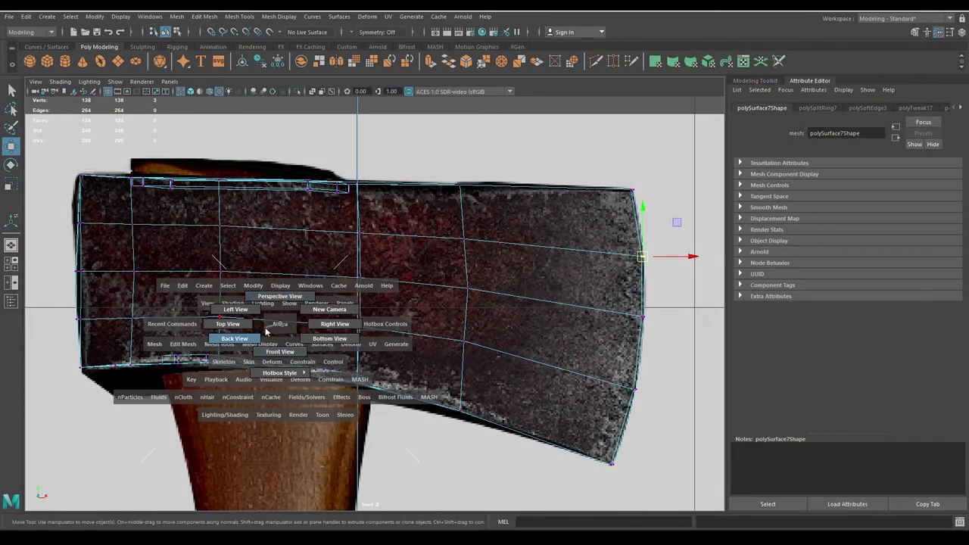
left_click(279, 351)
scroll(260, 318, "up", 2)
middle_click_drag(253, 325, 285, 341, "alt")
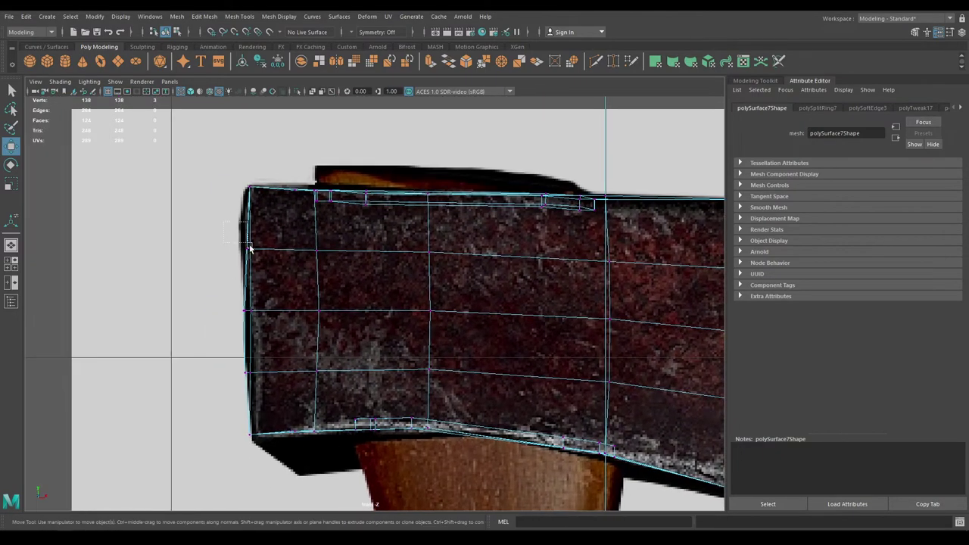
left_click_drag(250, 247, 254, 259)
key("space")
key("space")
key("space")
key("space")
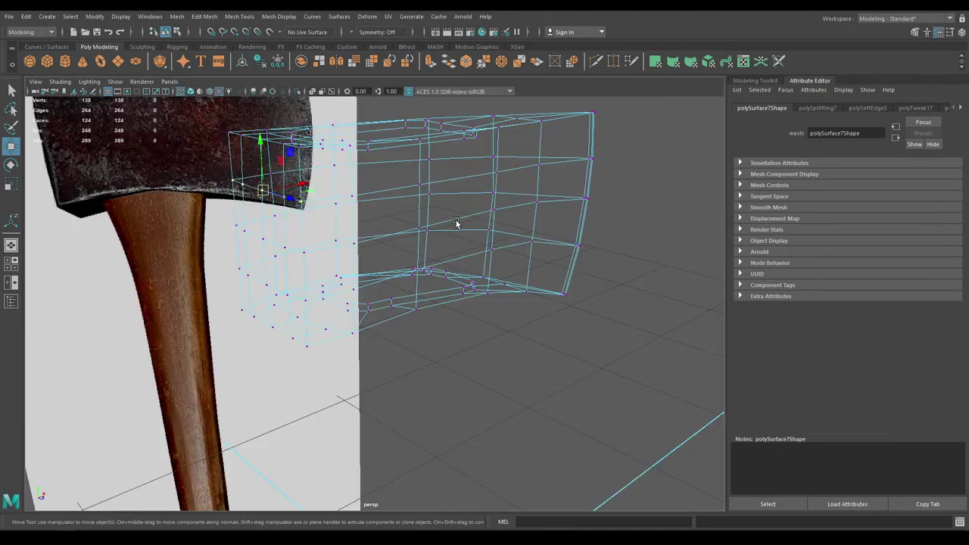
key("space")
left_click_drag(429, 233, 428, 265)
middle_click_drag(362, 264, 441, 270, "alt")
left_click_drag(373, 255, 367, 256)
left_click_drag(285, 296, 370, 322)
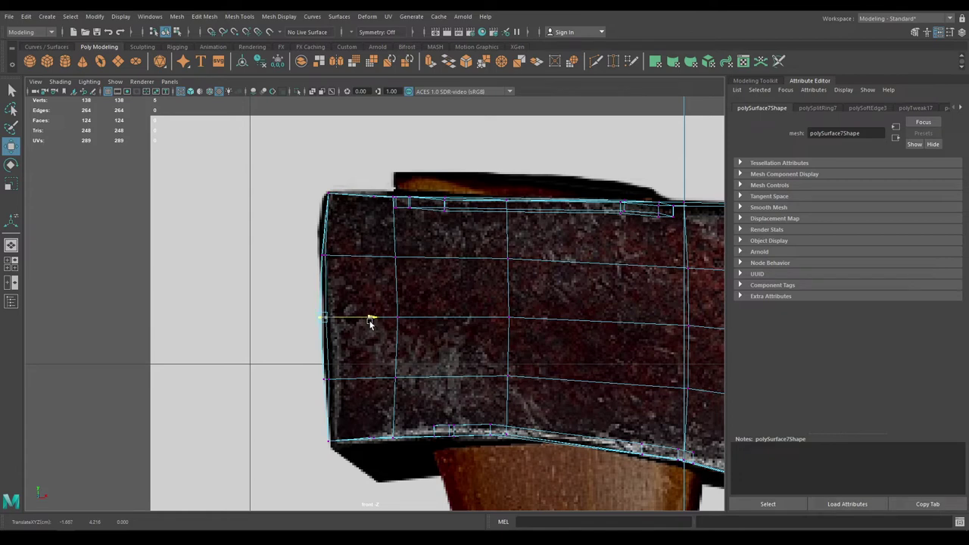
mouse_move(294, 369)
left_mouse_down()
mouse_move(377, 384)
mouse_move(358, 304)
mouse_move(388, 346)
left_mouse_up()
- Restore textured shading in perspective and examine the narrow strip and its open top along the cutting edge
key("space")
key("6")
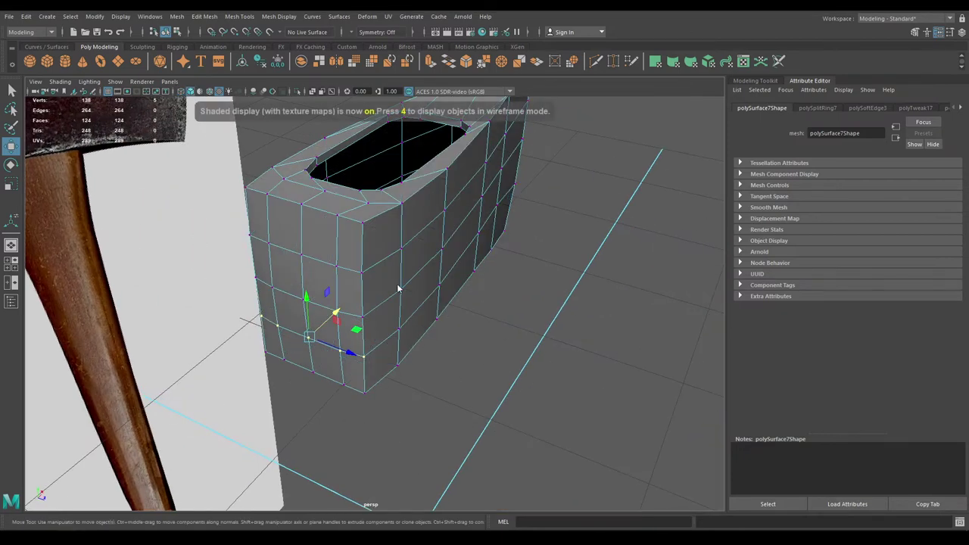
right_click_drag(398, 288, 436, 238)
left_click(565, 266)
left_click_drag(565, 267, 433, 302, "alt")
right_click_drag(433, 302, 423, 429, "alt")
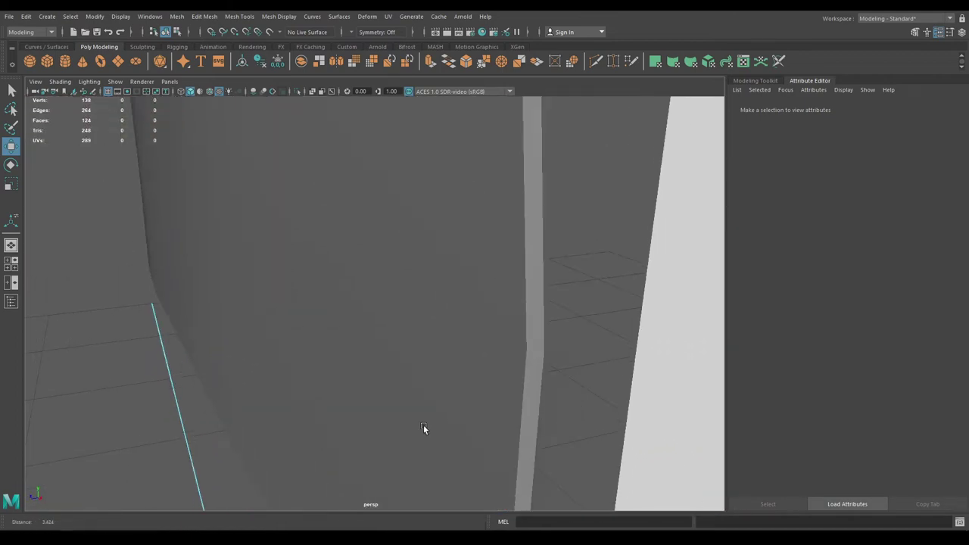
left_click_drag(423, 428, 430, 465, "alt")
left_click(432, 405)
left_click_drag(431, 405, 405, 364, "alt")
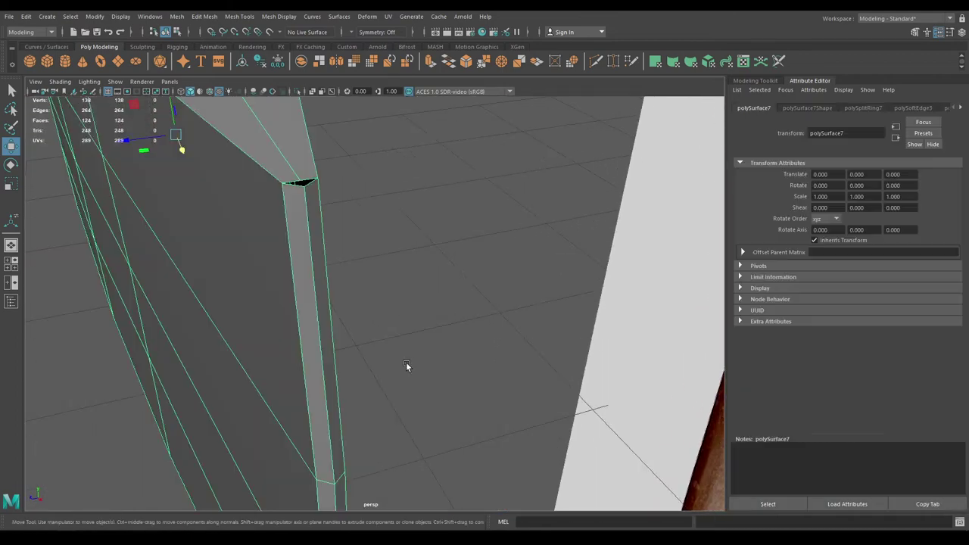
- Scale the edges running along both sides of the cutting-edge strip across the head's thickness to narrow the strip
right_click_drag(506, 188, 505, 150)
left_click(289, 240)
middle_click_drag(290, 240, 358, 125, "alt")
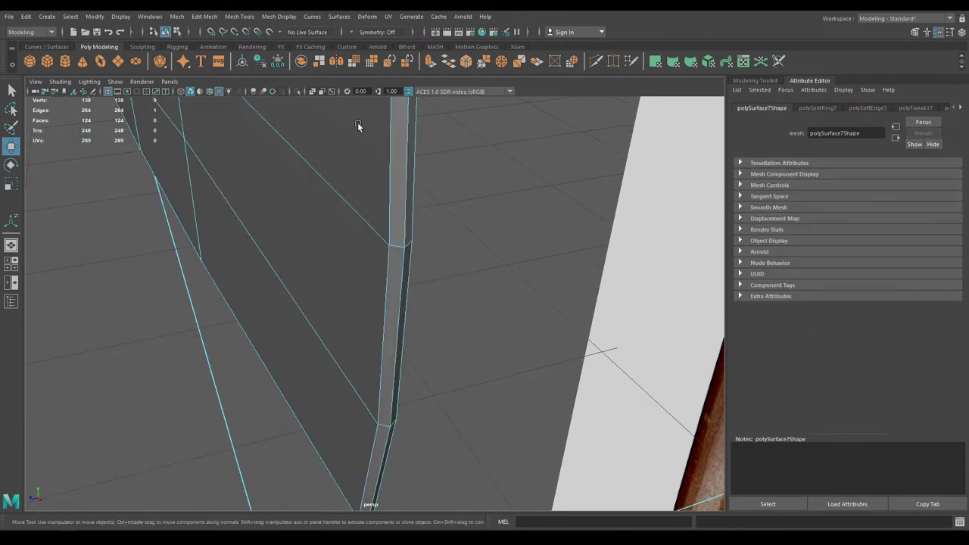
left_click(371, 291, "shift")
left_click(346, 430, "shift")
left_click_drag(346, 429, 265, 369, "alt")
middle_click_drag(125, 245, 266, 411, "alt")
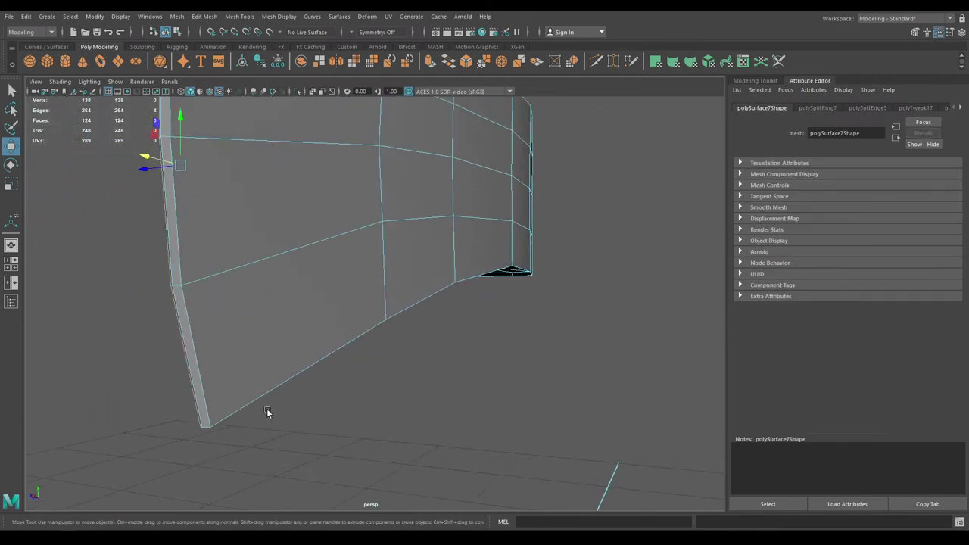
left_click(189, 250, "shift")
middle_click_drag(216, 254, 273, 407, "alt")
left_click_drag(273, 209, 328, 305, "alt")
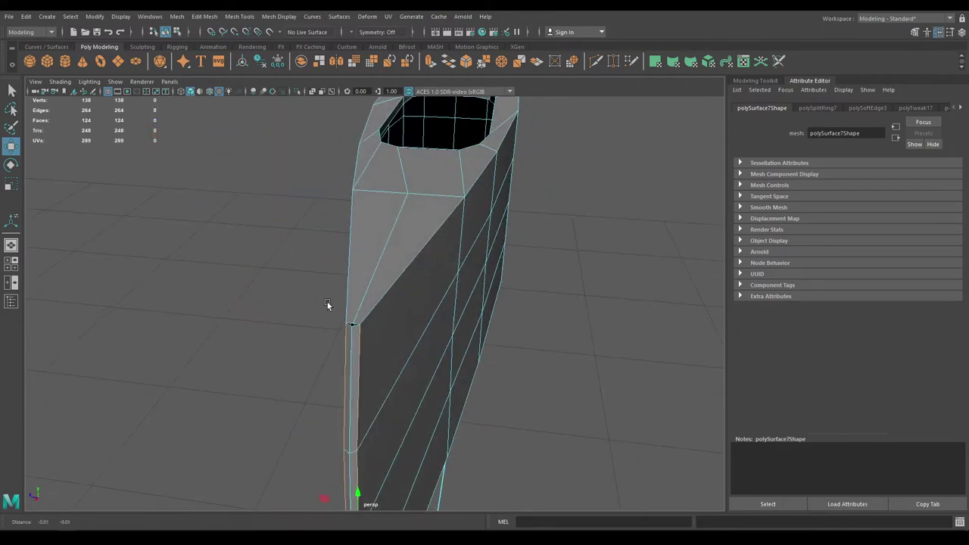
middle_click_drag(329, 305, 307, 238, "alt")
key("r")
middle_click_drag(412, 408, 437, 312, "alt")
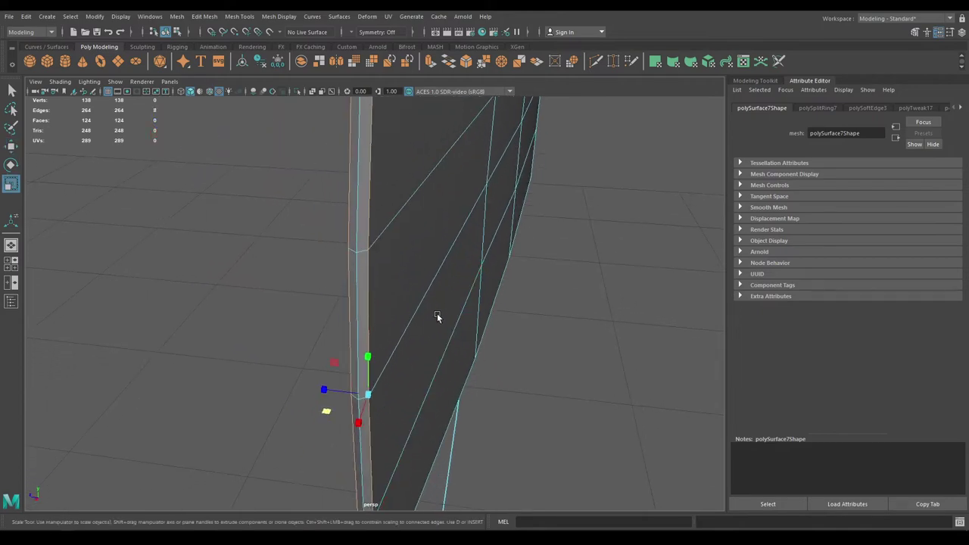
left_click(320, 383)
key("ctrl+z")
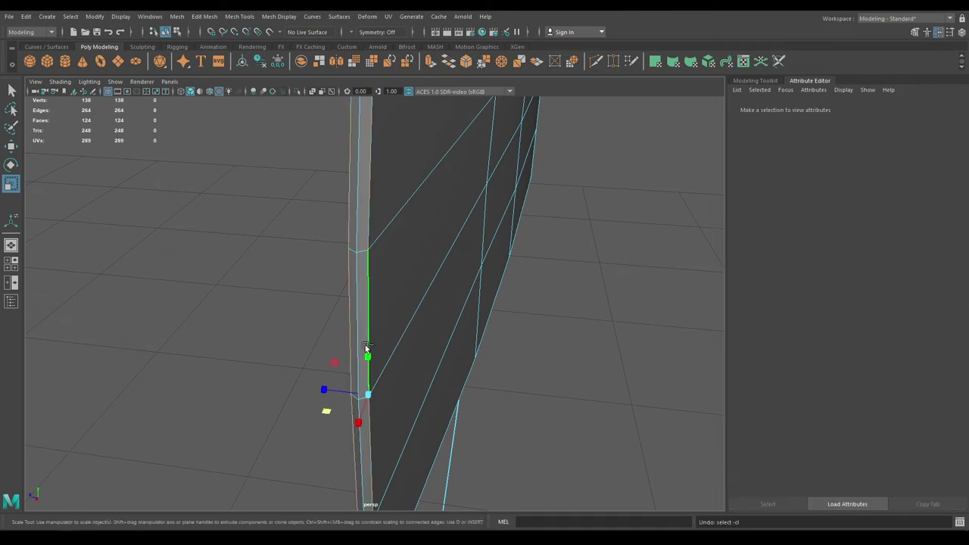
left_click_drag(324, 390, 432, 380)
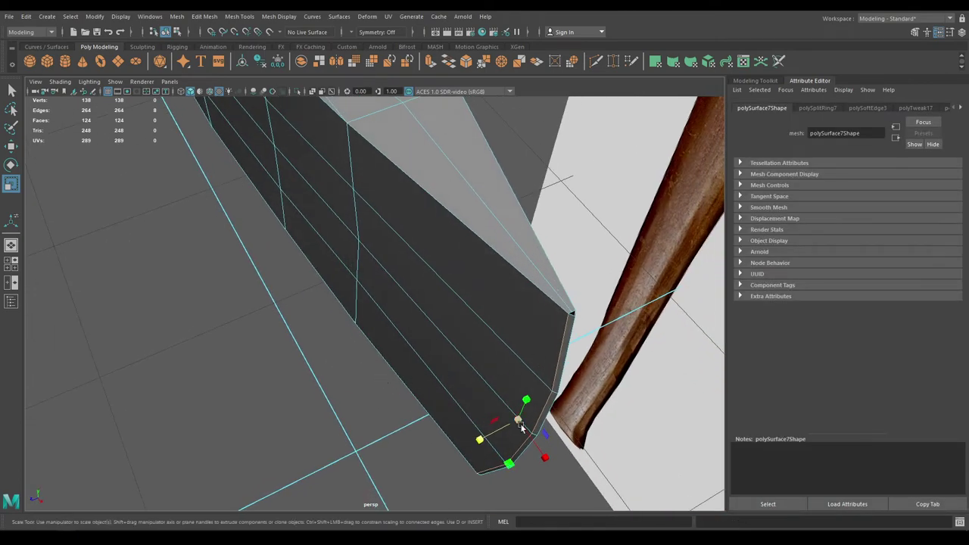
left_click_drag(475, 444, 487, 440)
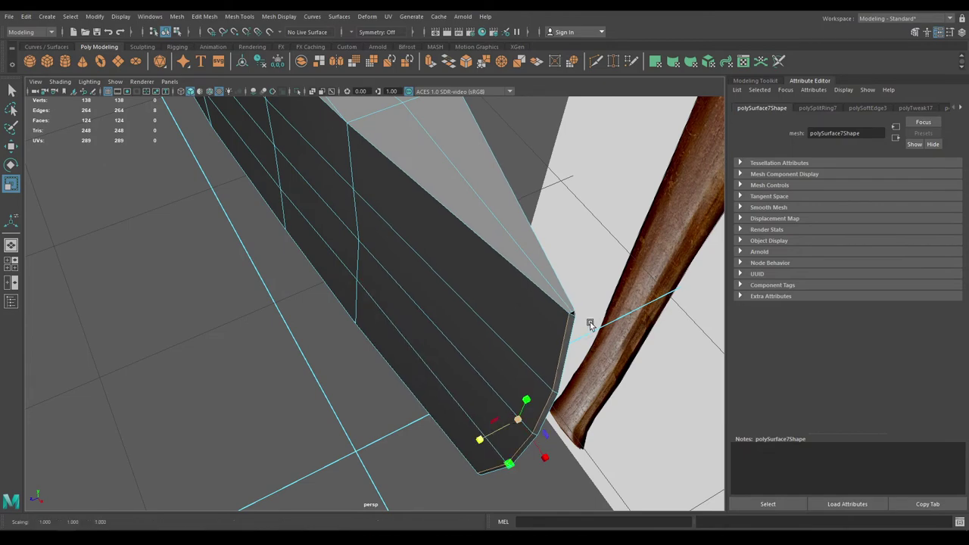
- Fill the open holes at both ends of the cutting-edge strip and save the scene
left_click_drag(590, 322, 456, 400, "alt")
right_click_drag(360, 216, 354, 174)
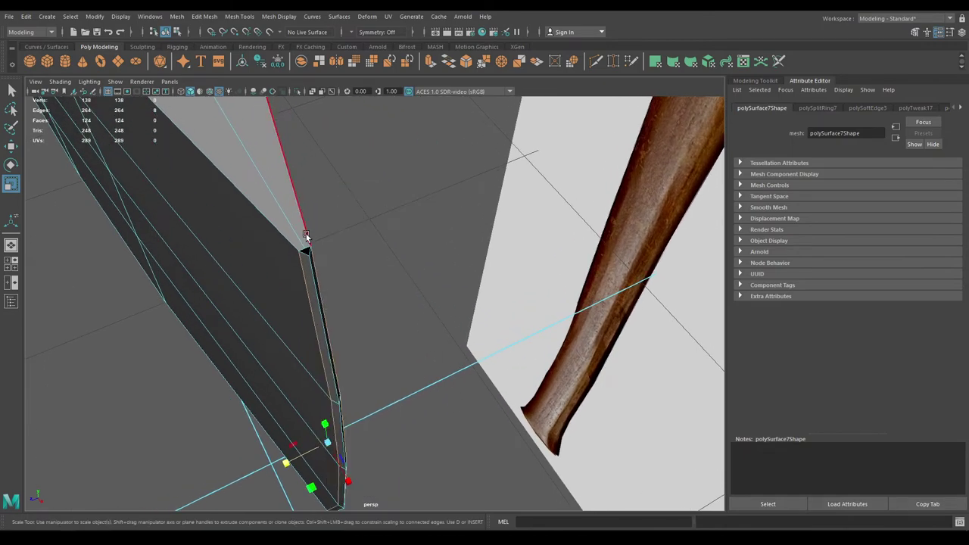
left_click_drag(333, 301, 341, 206, "alt")
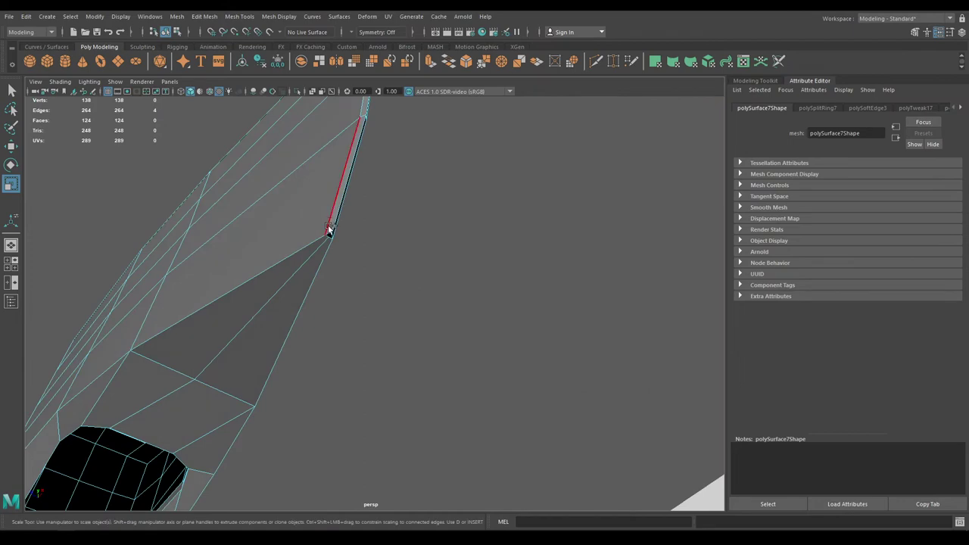
right_click_drag(394, 193, 383, 324, "shift")
key("w")
left_click_drag(372, 403, 389, 295, "alt")
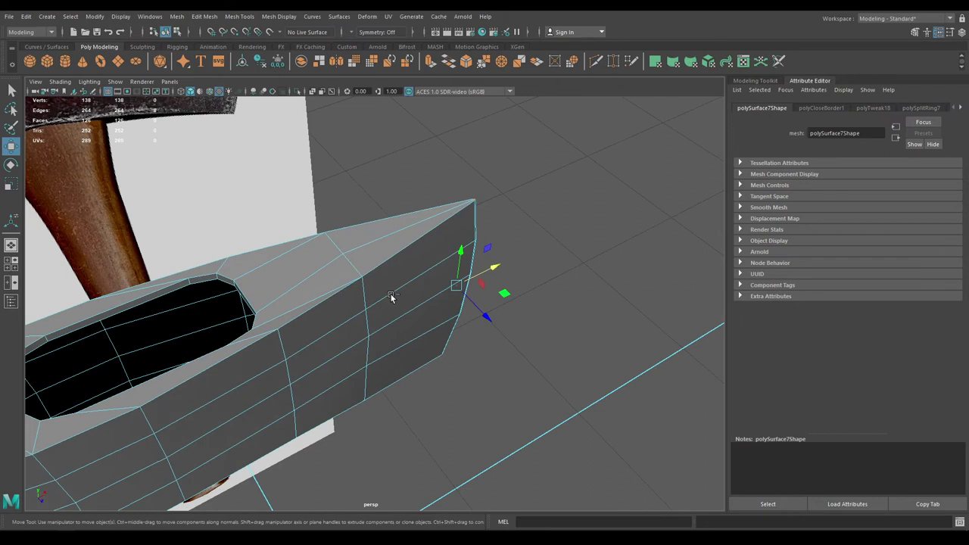
key("ctrl+s")
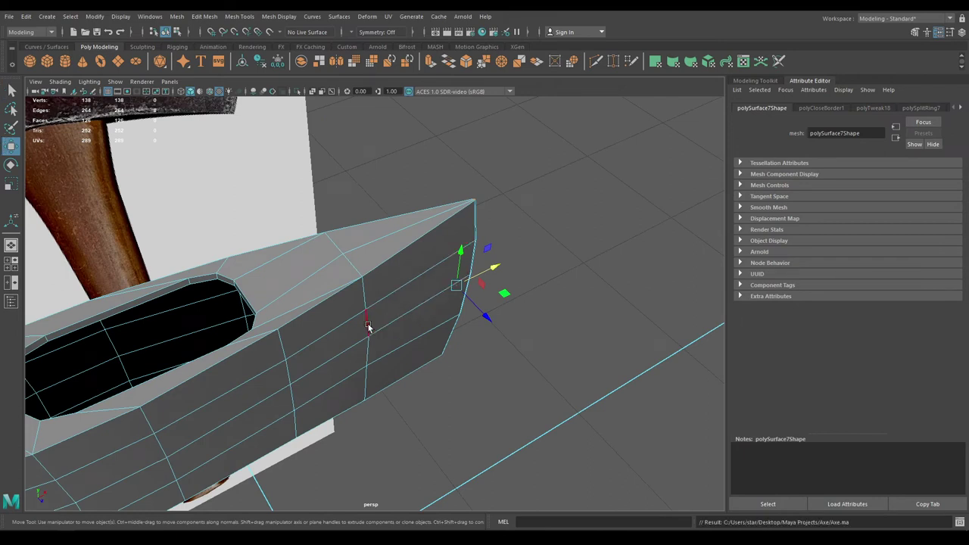
- Bring back the hidden handle and isolate it by hiding the axe head and the reference image
key("ctrl+shift+h")
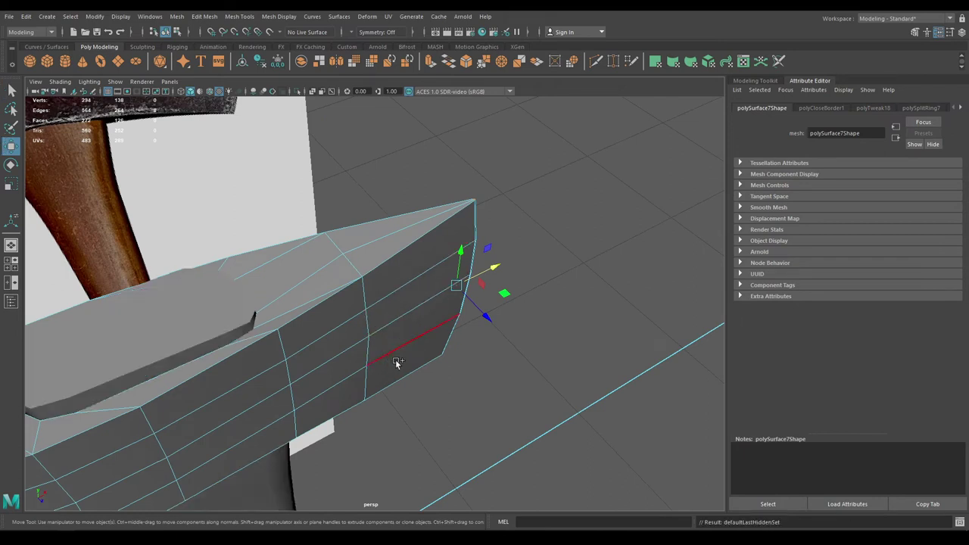
left_click_drag(390, 395, 424, 397, "alt")
scroll(242, 311, "down", 4)
left_click(242, 311)
scroll(293, 400, "up", 5)
right_click_drag(216, 313, 304, 206)
left_click(225, 305)
middle_click_drag(225, 304, 326, 287, "alt")
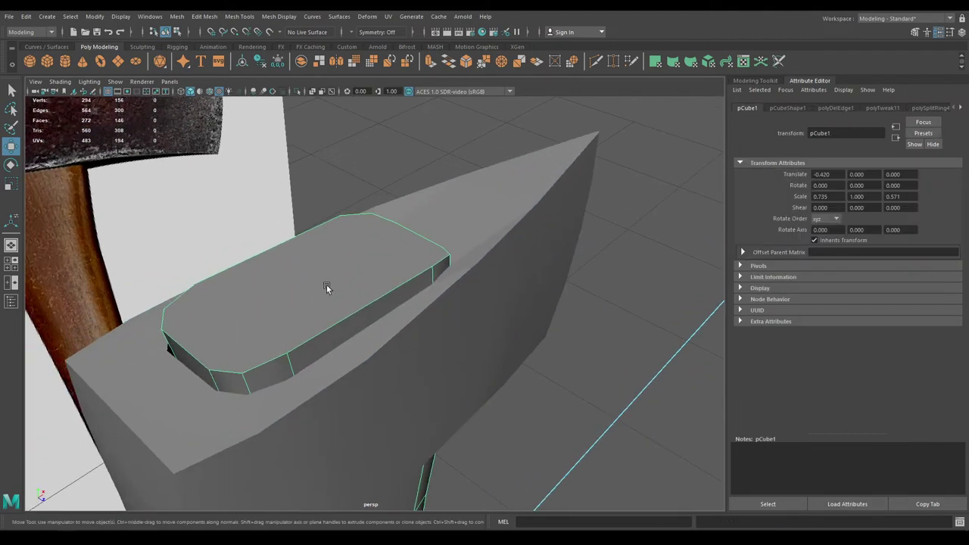
key("alt+h")
right_click_drag(253, 256, 206, 258)
middle_click_drag(246, 273, 466, 293, "alt")
right_click_drag(466, 293, 407, 296, "shift")
left_click_drag(425, 324, 359, 341, "alt")
left_click(244, 394)
middle_click_drag(356, 337, 398, 305, "alt")
scroll(395, 333, "up", 2)
middle_click_drag(394, 341, 400, 331, "alt")
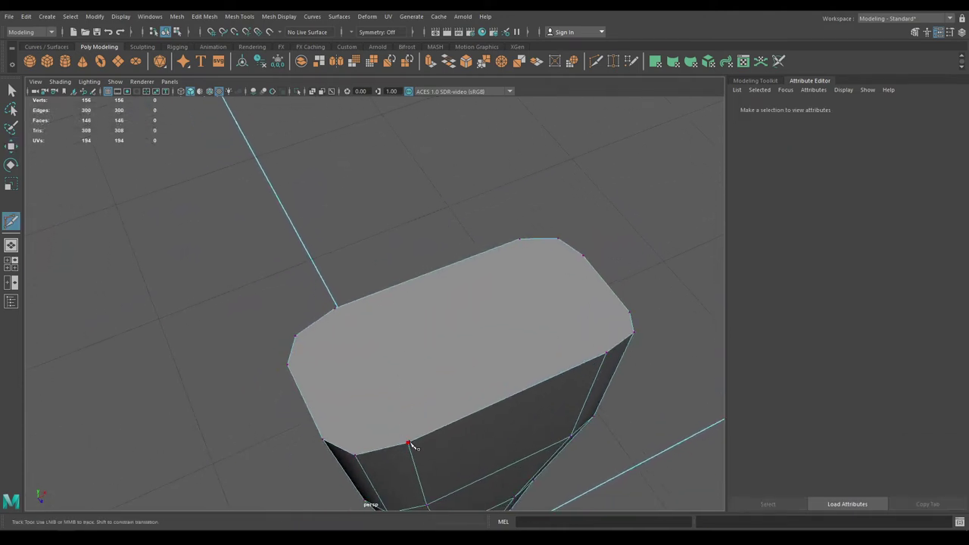
key("w")
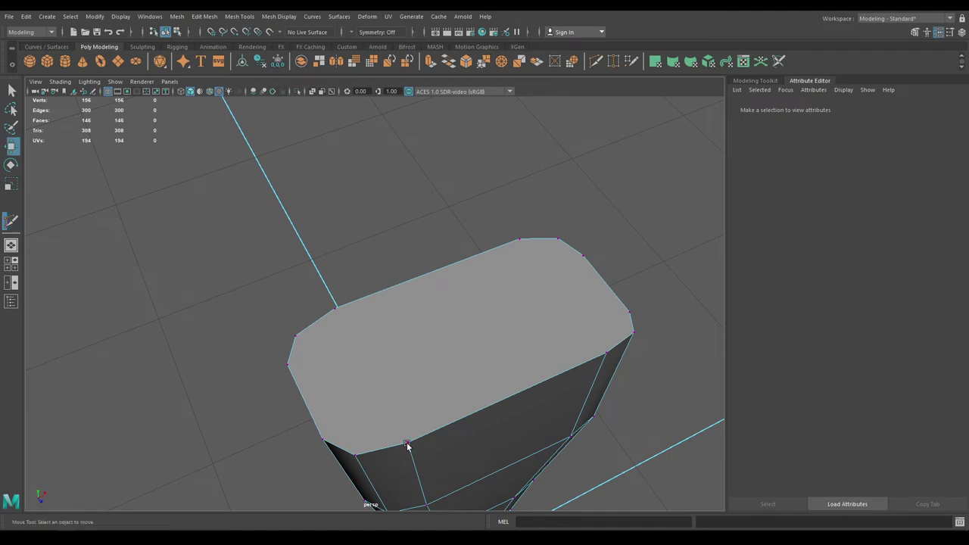
- Connect the opposite vertices at the ends of the handle top cap's long sides with two crosswise edges
right_click_drag(421, 256, 383, 260)
left_click(409, 445)
left_click(345, 310, "shift")
right_click_drag(359, 321, 362, 380, "shift")
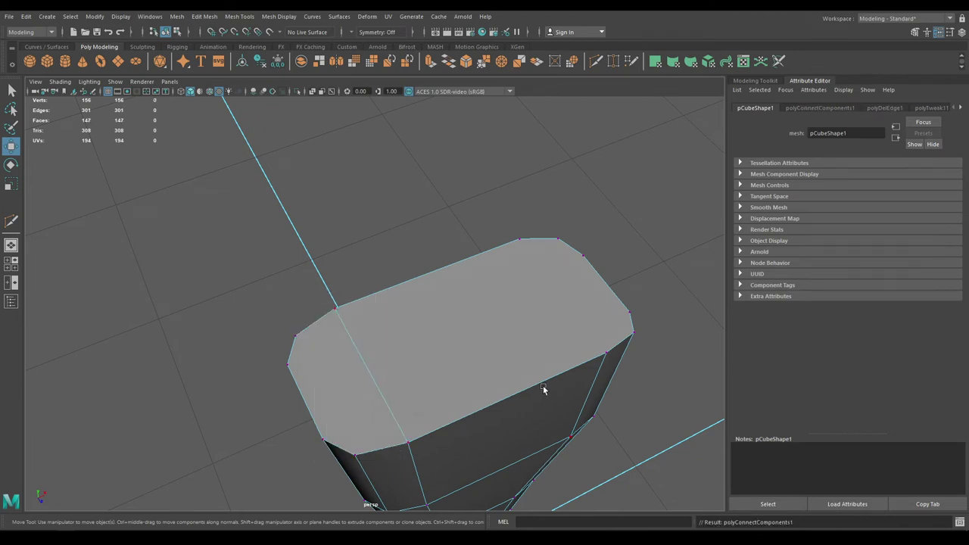
left_click(518, 241, "shift")
right_click_drag(520, 255, 505, 316, "shift")
- Connect the opposite outer corner vertices at both ends of the handle's top cap with two more crosswise edges
left_click(296, 337)
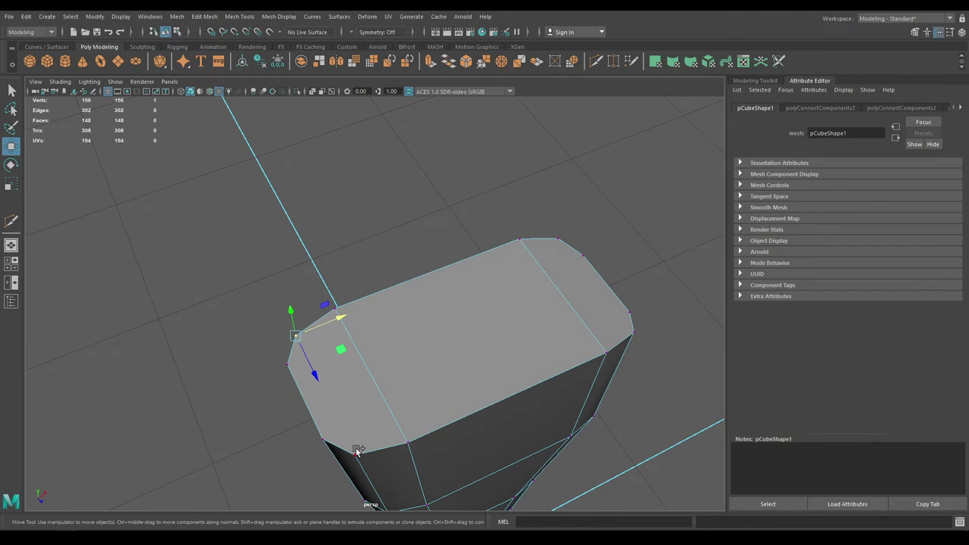
left_click(355, 452, "shift")
right_click_drag(376, 370, 378, 429, "shift")
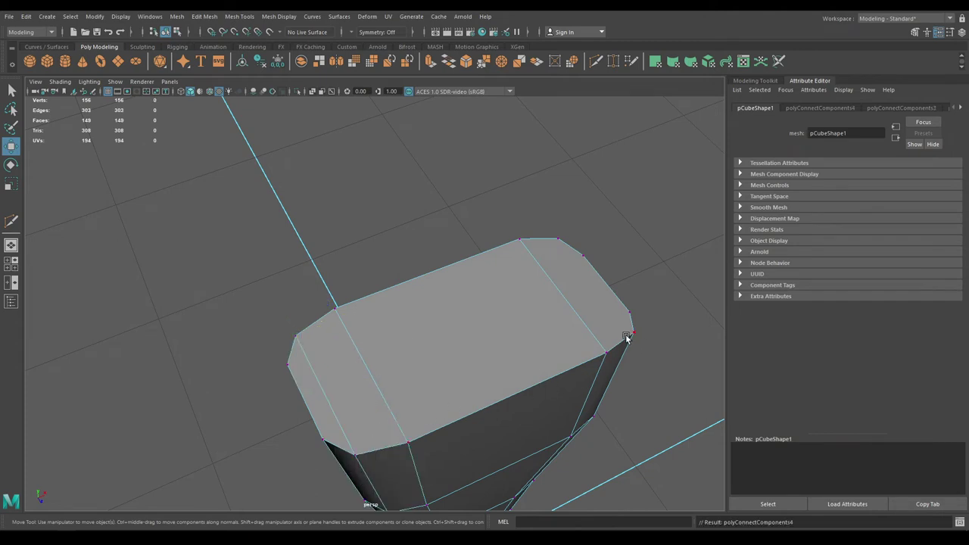
left_click(632, 334)
left_click(562, 239, "shift")
right_click_drag(561, 236, 540, 295, "shift")
- Connect the opposite vertices across the handle's bottom cap with four crosswise edges to divide the large face
left_click_drag(551, 379, 421, 344, "alt")
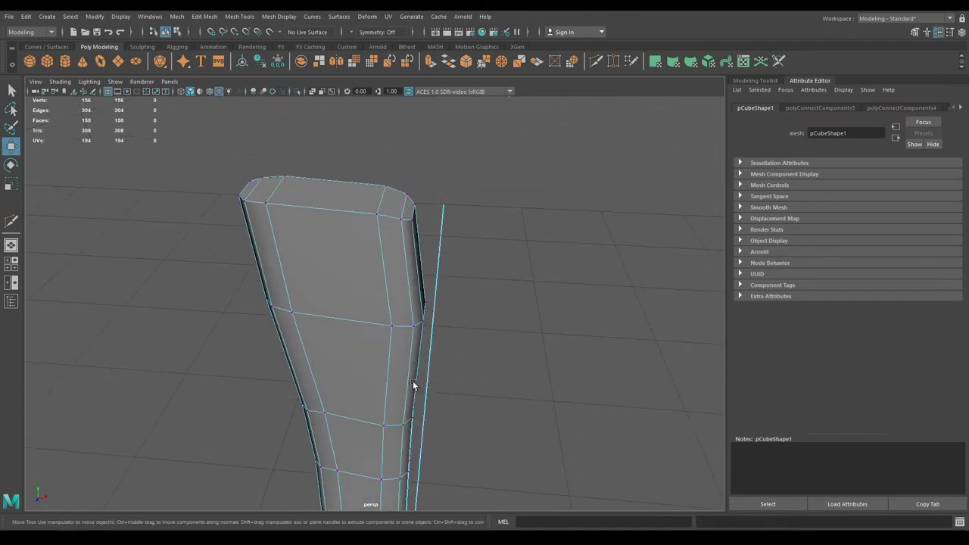
left_click_drag(413, 384, 389, 166, "alt")
left_click_drag(369, 130, 417, 203, "alt")
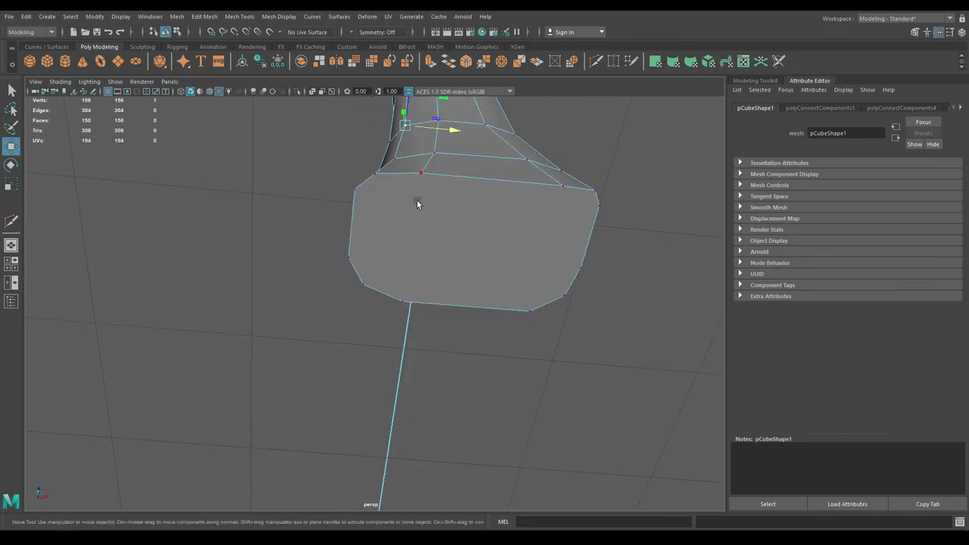
left_click(408, 297, "shift")
right_click_drag(422, 249, 415, 308, "shift")
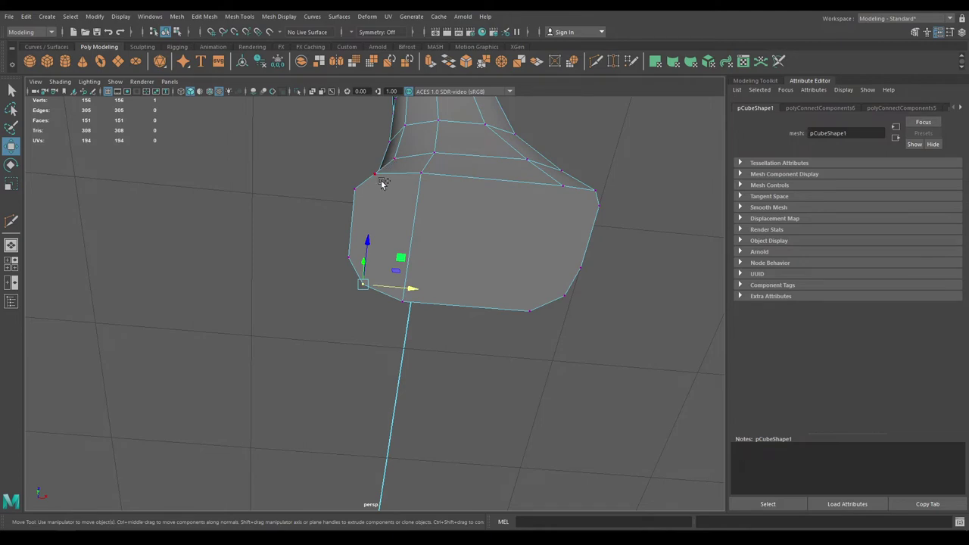
right_click_drag(382, 184, 386, 240, "shift")
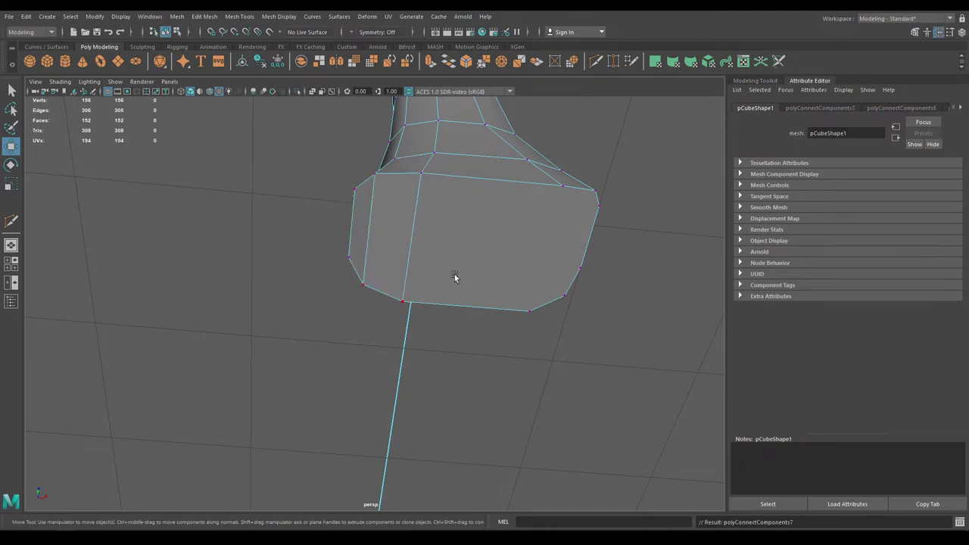
left_click(551, 200, "shift")
right_click_drag(550, 202, 538, 259, "shift")
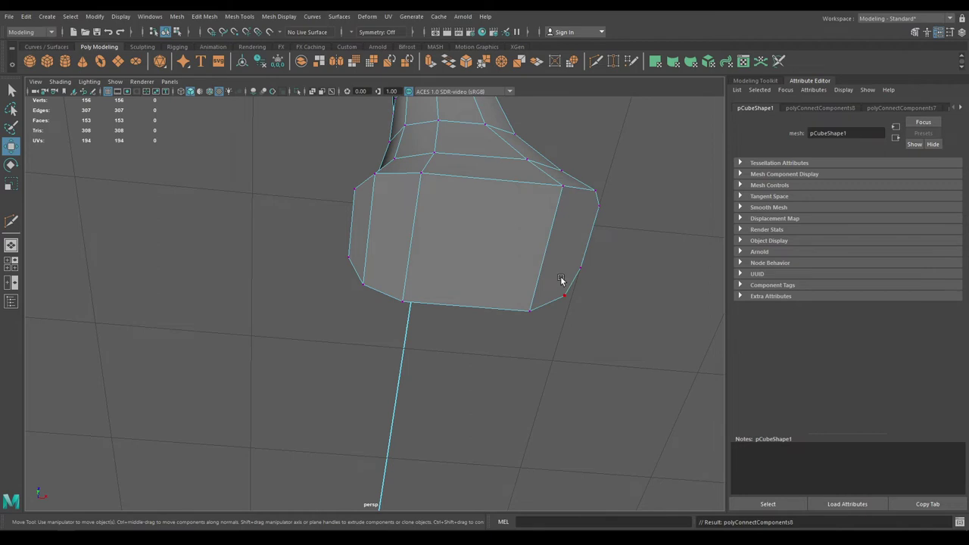
left_click(583, 198, "shift")
right_click_drag(578, 222, 571, 284, "shift")
left_click_drag(567, 295, 509, 300, "alt")
- Bevel the rim edges around the handle's top and bottom caps with a fraction of 0.67 and 2 segments
right_click_drag(403, 258, 403, 233)
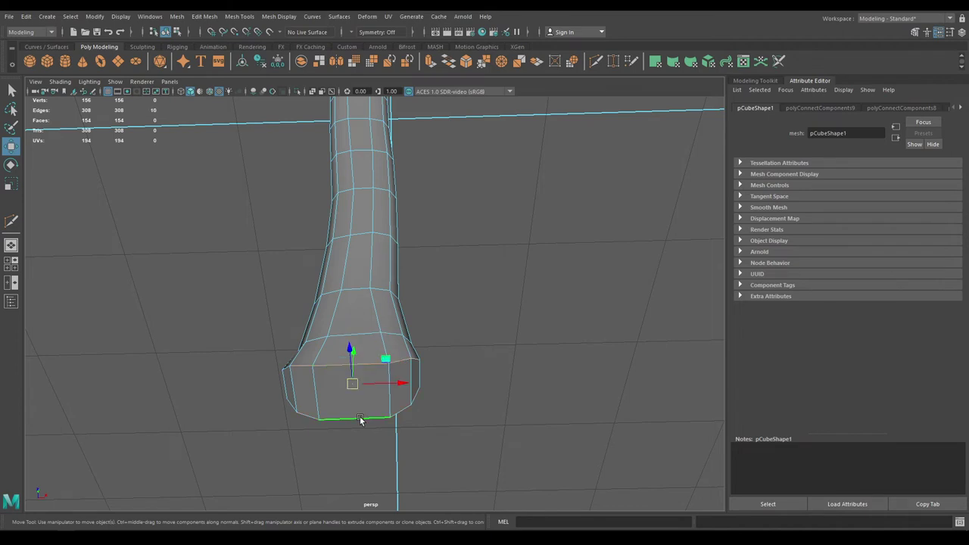
left_click_drag(360, 419, 395, 440, "alt")
left_click(352, 360, "shift")
scroll(394, 431, "down", 2)
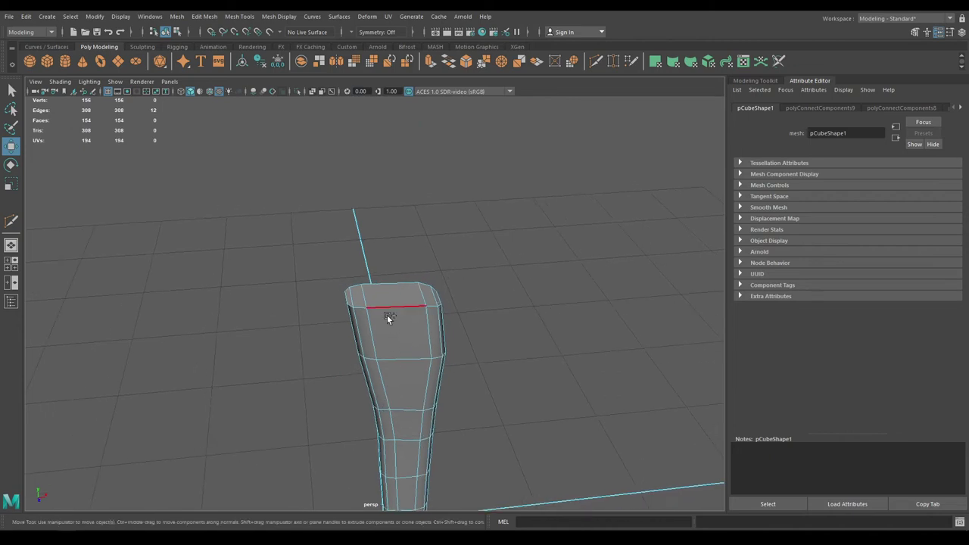
double_click(381, 283, "shift")
left_click(348, 297, "shift")
left_click(441, 297, "shift")
scroll(417, 318, "up", 3)
right_click_drag(427, 312, 467, 311, "shift")
scroll(519, 325, "up", 4)
left_click_drag(645, 146, 673, 158)
- Unhide the axe head and reference, and set the handle bevel's fraction to 0.71 in front view against the reference
scroll(533, 284, "down", 3)
key("ctrl+1")
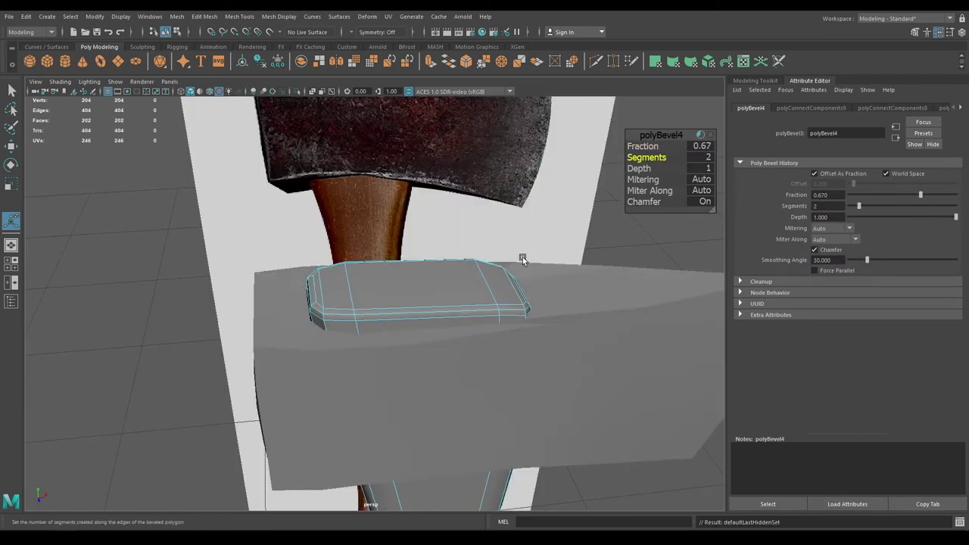
scroll(459, 323, "down", 3)
key("space")
left_click_drag(459, 324, 457, 346)
scroll(464, 333, "down", 8)
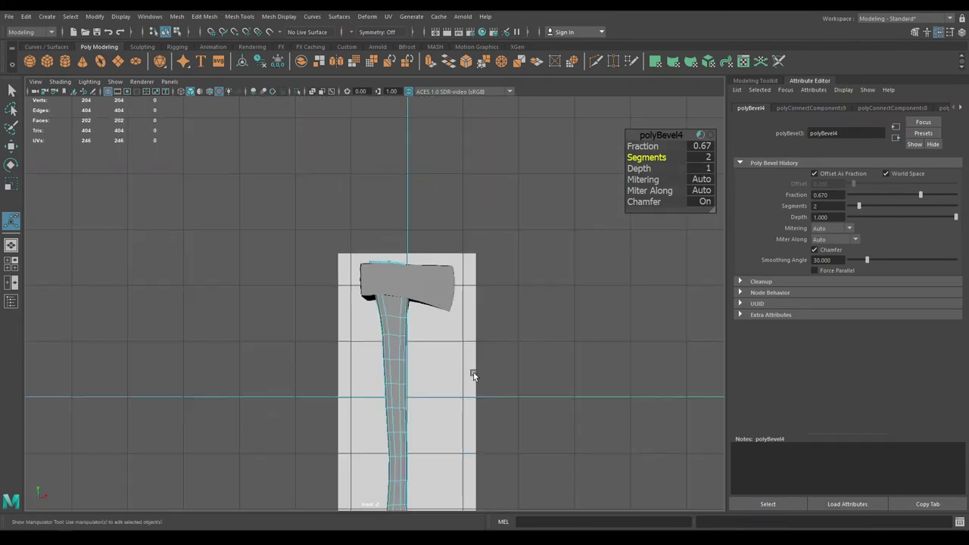
middle_click_drag(474, 374, 456, 144, "alt")
scroll(490, 417, "up", 3)
scroll(491, 417, "up", 10)
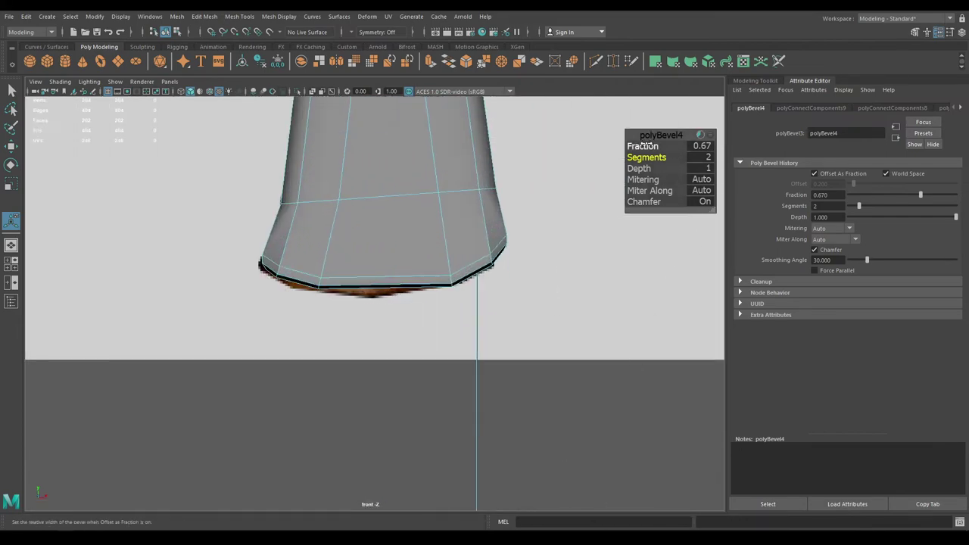
left_click_drag(642, 145, 658, 140)
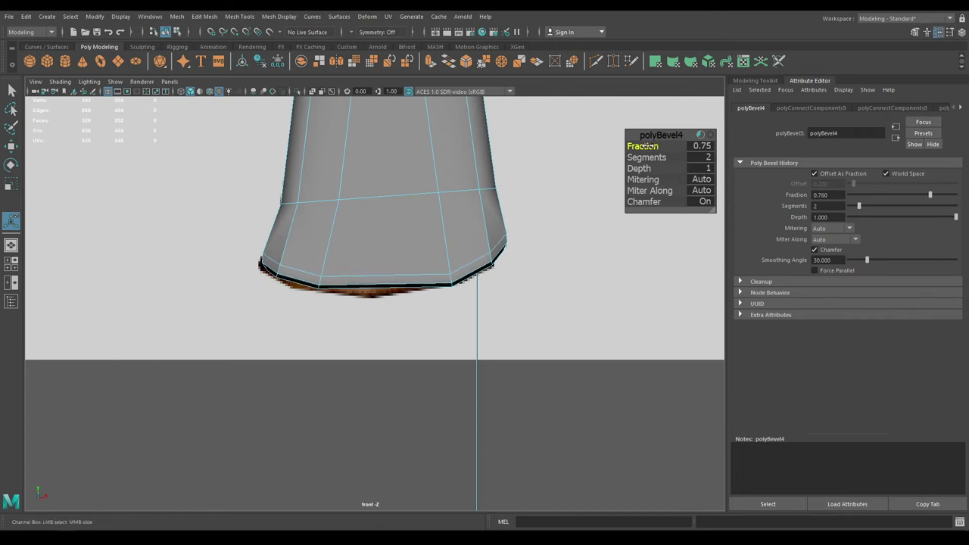
key("w")
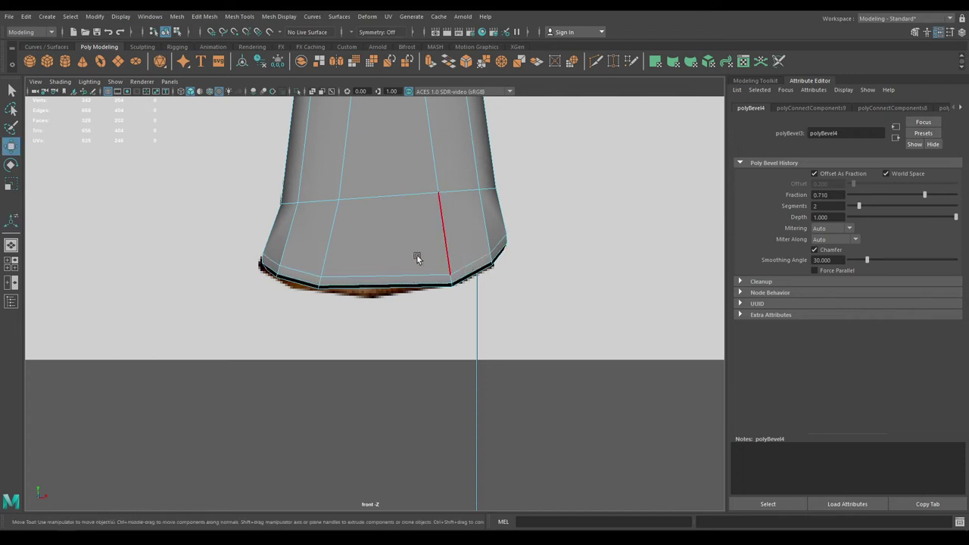
- Return to the perspective view with textured shading, switch the handle to object mode and clear the selection
scroll(387, 330, "up", 1)
key("space")
left_click_drag(380, 266, 377, 195)
scroll(397, 280, "up", 2)
scroll(409, 286, "down", 2)
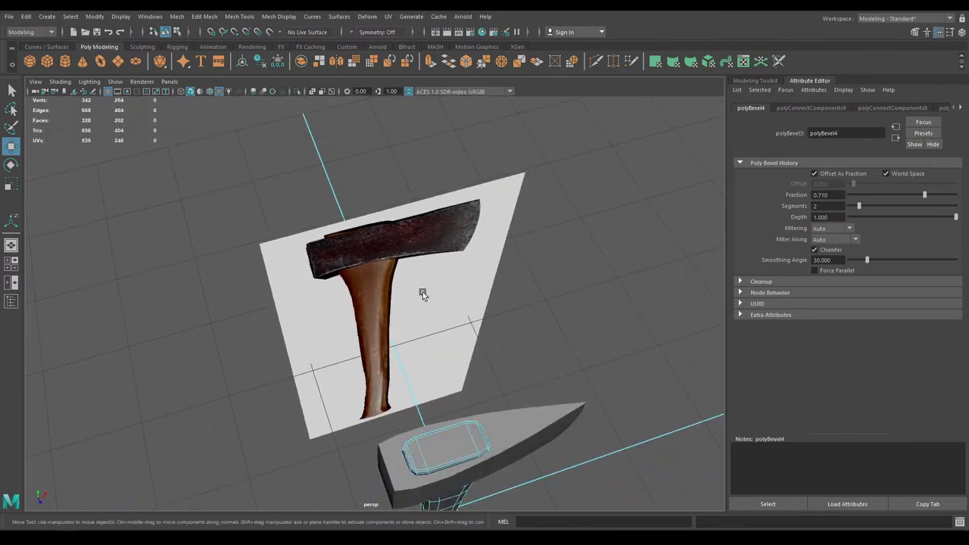
key("6")
middle_click_drag(474, 370, 408, 301, "alt")
scroll(408, 301, "up", 4)
middle_click_drag(420, 235, 456, 370, "alt")
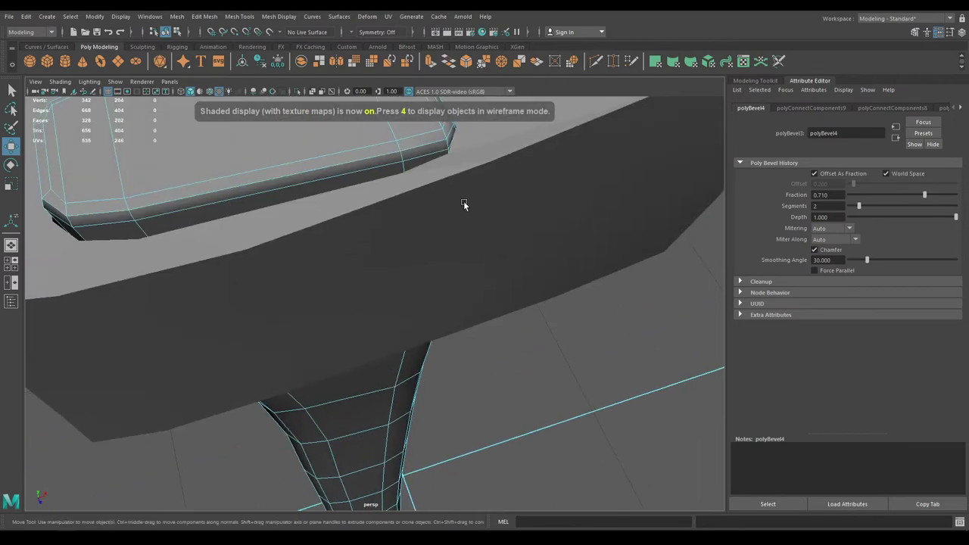
scroll(463, 201, "down", 1)
middle_click_drag(463, 201, 453, 241, "alt")
right_click_drag(433, 241, 560, 134)
left_click(559, 134)
- Check the whole axe from several angles, save the scene and select the axe head
scroll(496, 194, "down", 5)
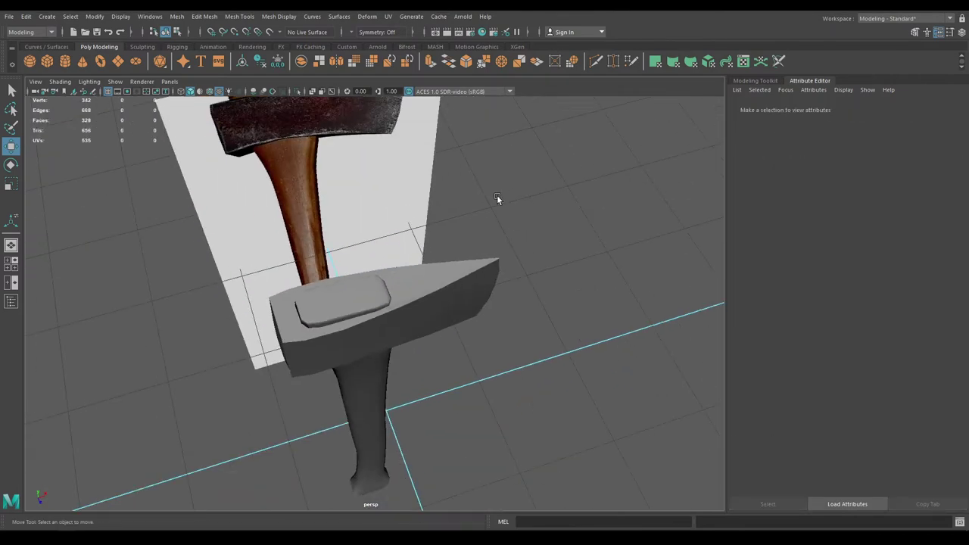
left_click_drag(496, 195, 478, 214, "alt")
scroll(447, 123, "down", 3)
left_click_drag(433, 241, 468, 380, "alt")
right_click_drag(445, 340, 470, 402, "alt")
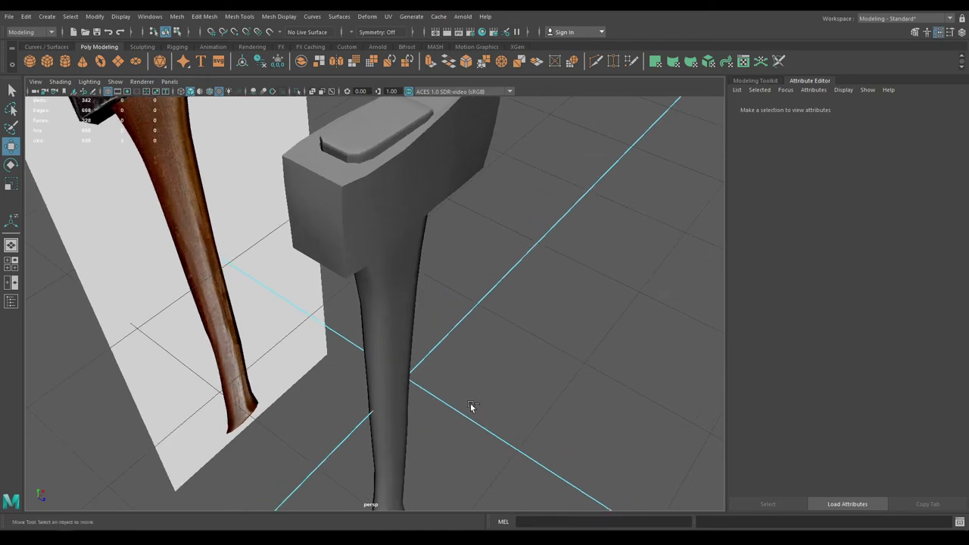
key("ctrl+s")
left_click(402, 219)
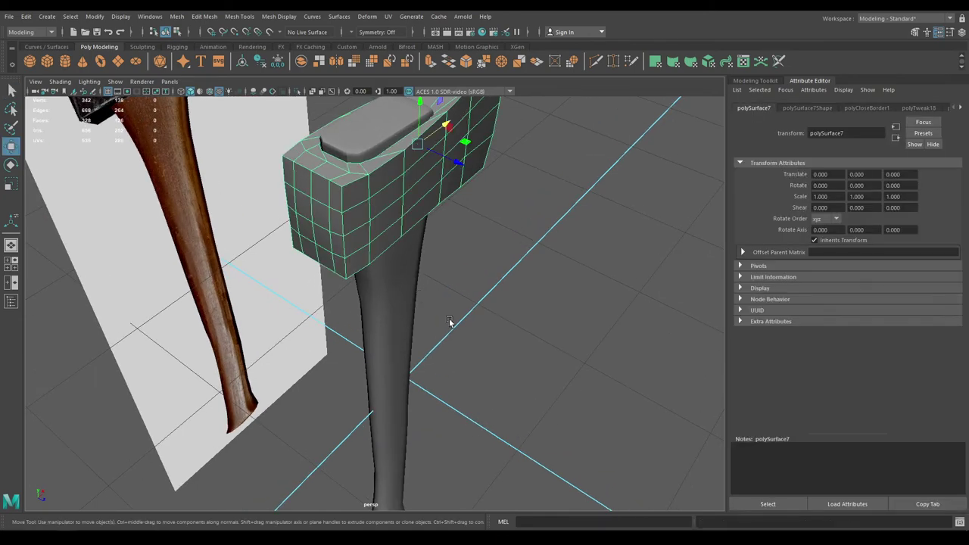
- Save the scene and switch to the UV Editing workspace
left_click_drag(449, 325, 362, 365, "alt")
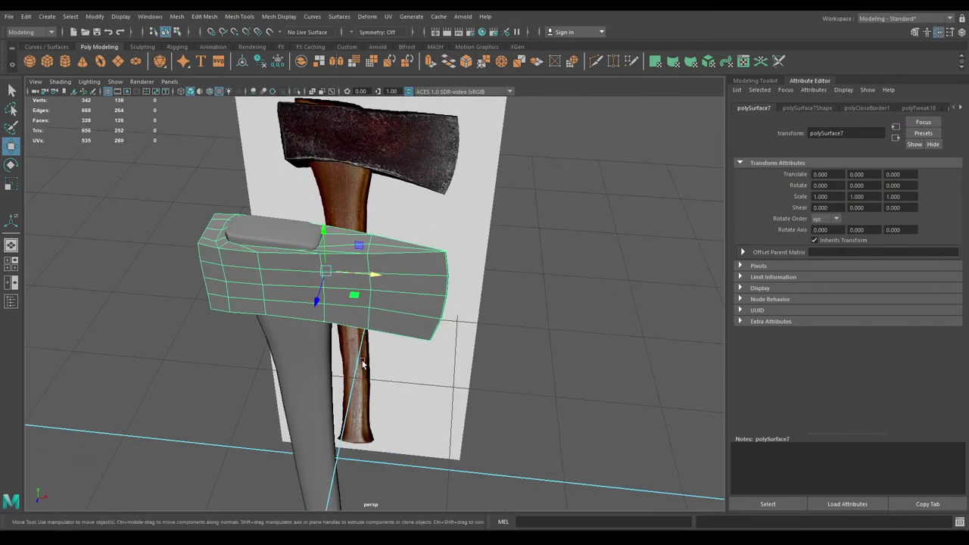
key("ctrl+s")
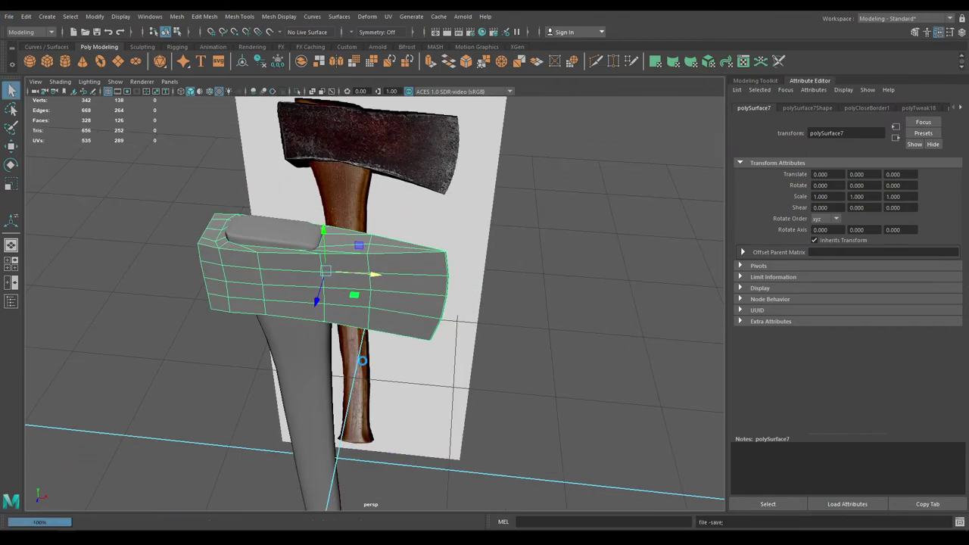
left_click_drag(405, 434, 488, 387, "alt")
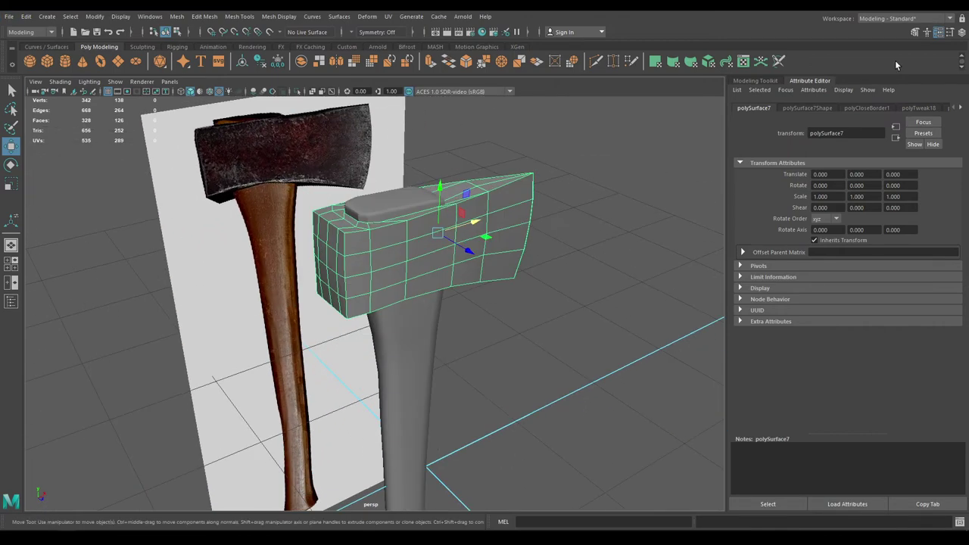
left_click(899, 20)
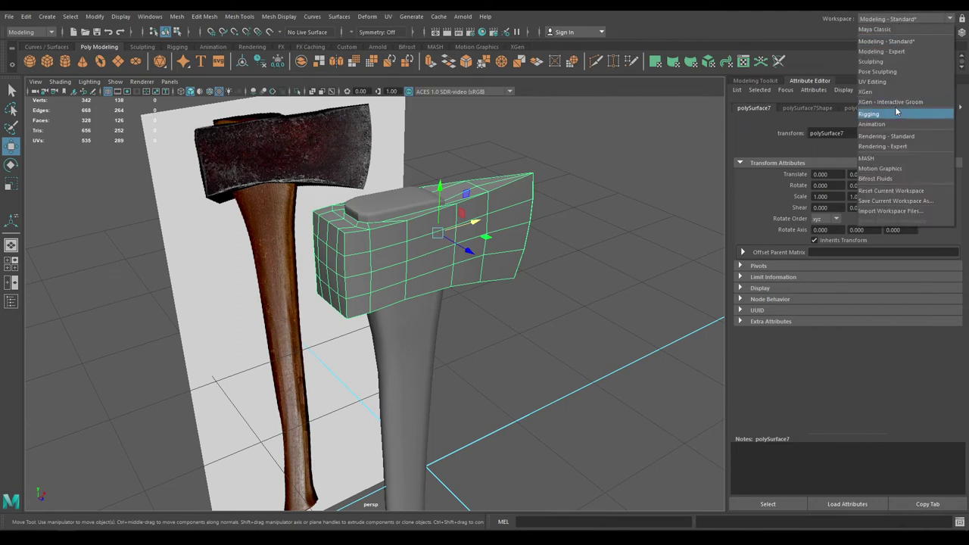
left_click(893, 83)
- Hide everything except the axe head and apply a camera-based UV projection to it
scroll(218, 357, "up", 6)
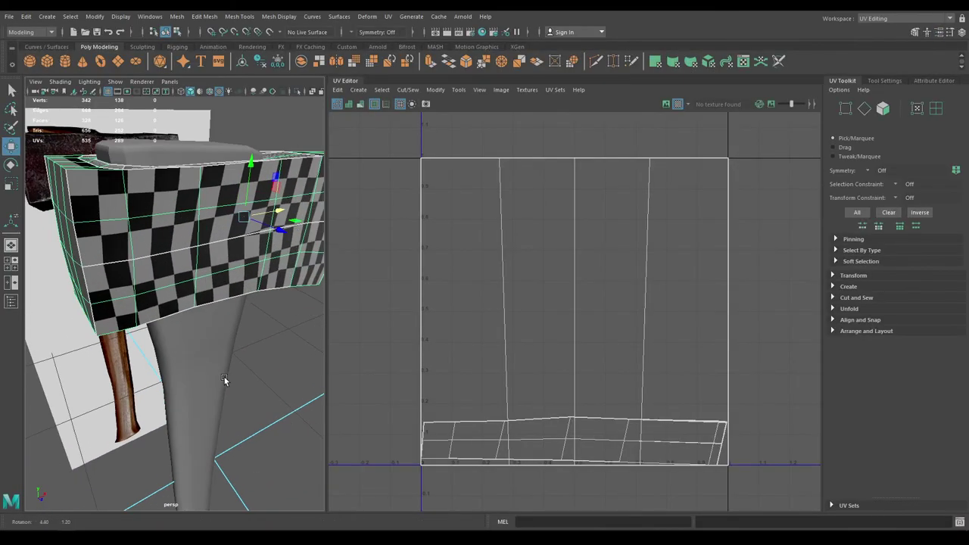
key("alt+h")
left_click_drag(227, 304, 213, 285, "alt")
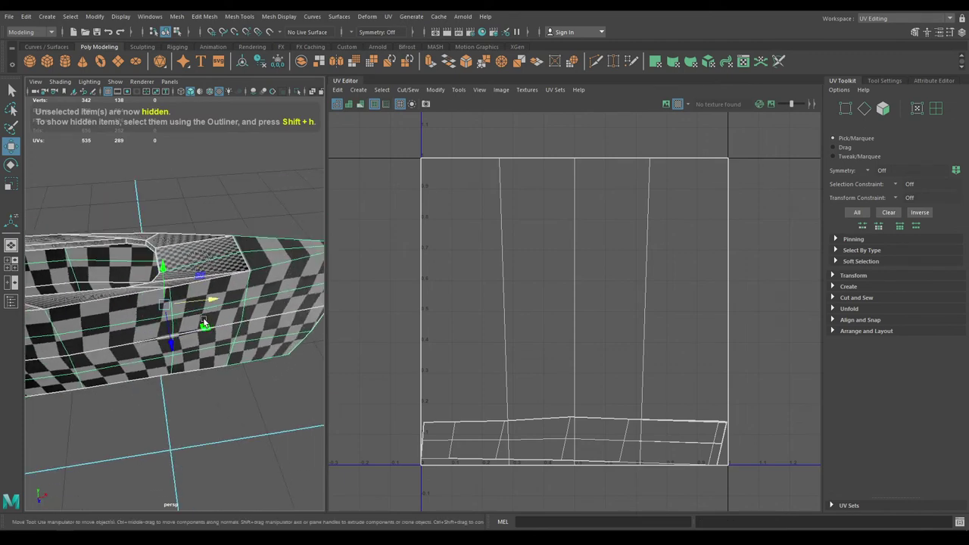
scroll(212, 285, "down", 4)
left_click(369, 91)
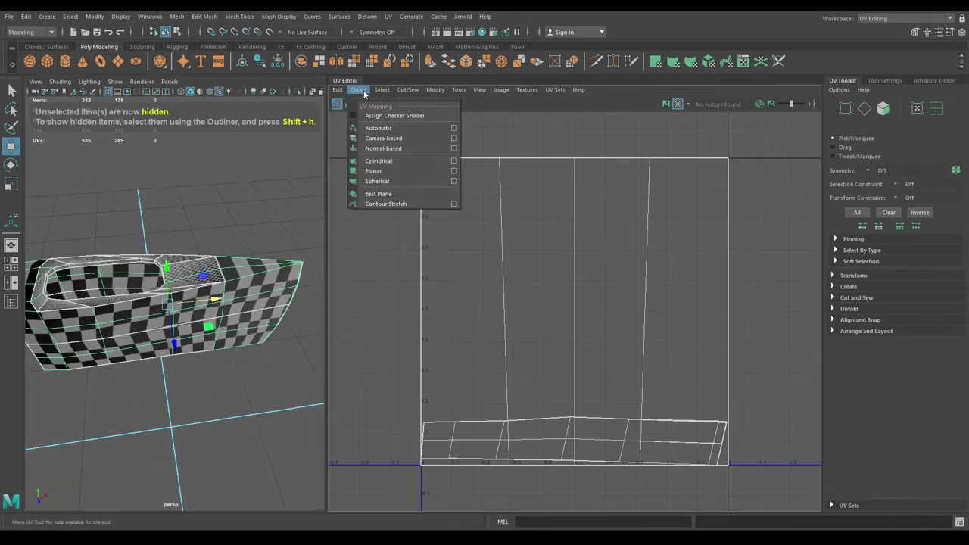
left_click(379, 141)
left_click_drag(214, 198, 257, 221, "alt")
- In edge mode, select the outline edges of the axe head's top face out to the blade tip as UV seams
right_click(261, 223)
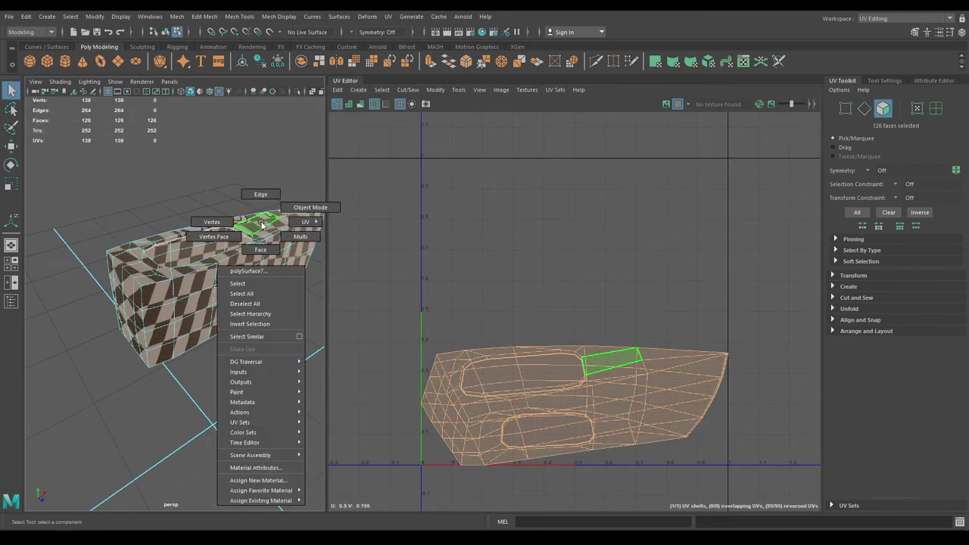
left_click(260, 195)
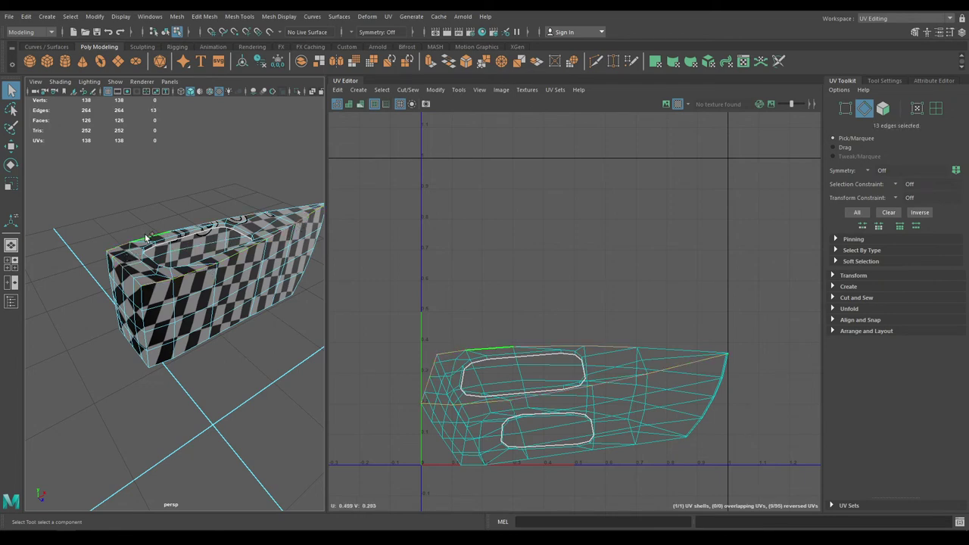
left_click_drag(203, 246, 134, 258, "alt")
scroll(156, 322, "up", 8)
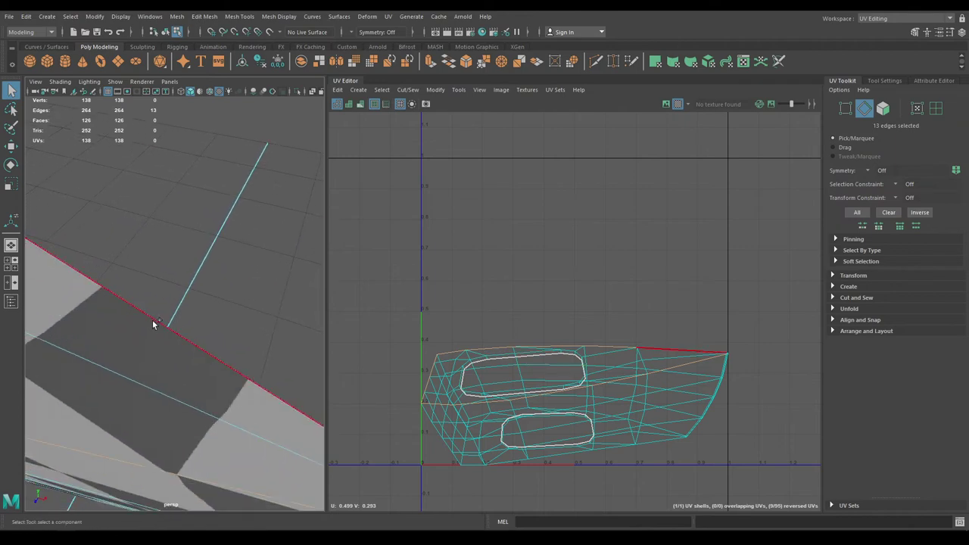
double_click(154, 324, "shift")
scroll(174, 337, "down", 6)
scroll(155, 346, "up", 6)
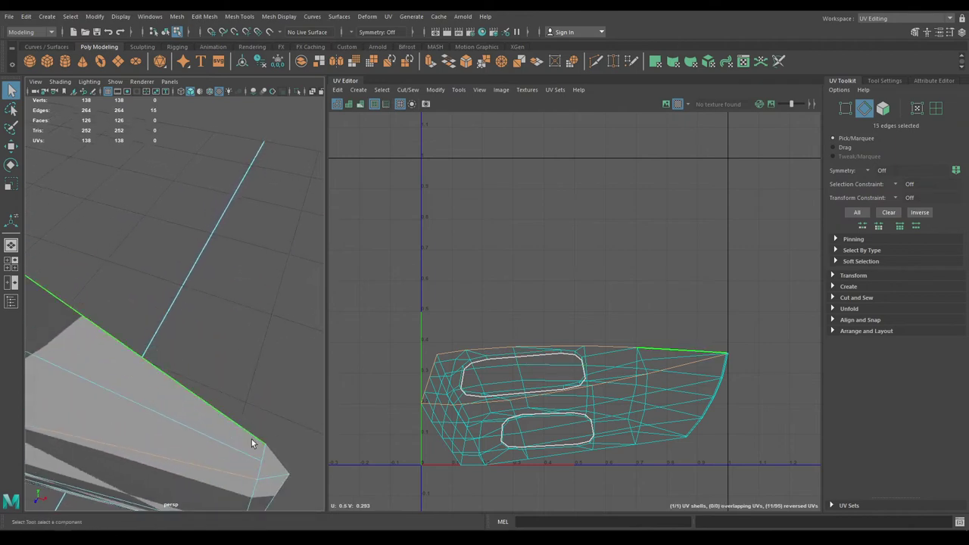
left_click(252, 442, "shift")
scroll(260, 458, "down", 4)
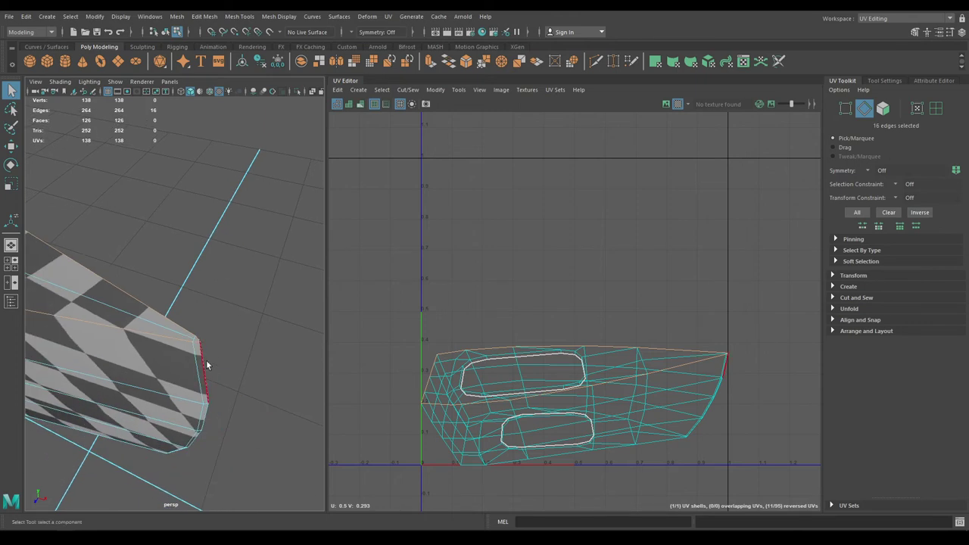
- Add the edges down the cutting edge and around the outline of the axe head's bottom face to the seam selection
left_click_drag(205, 361, 180, 351, "alt")
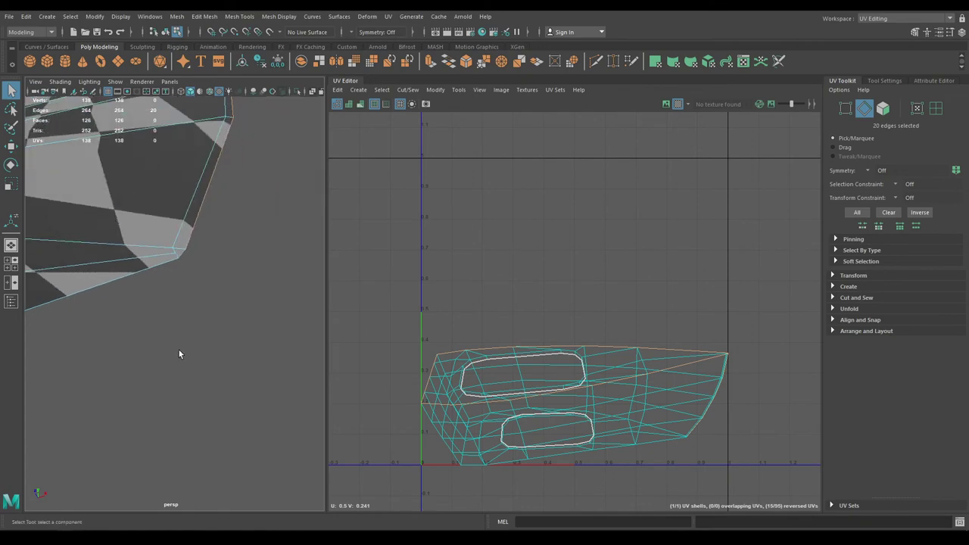
left_click(180, 254, "shift")
left_click(176, 259, "shift")
right_click_drag(176, 259, 150, 279, "alt")
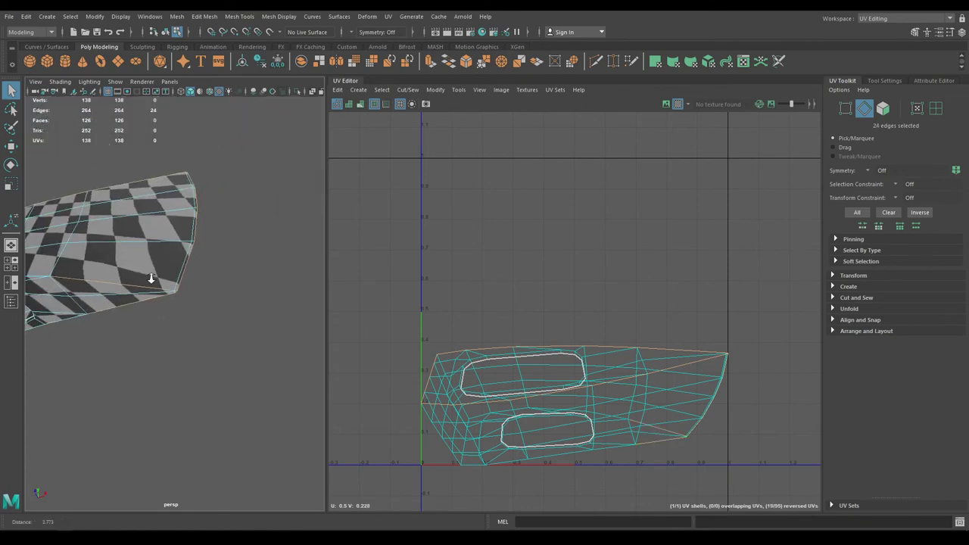
middle_click_drag(150, 278, 195, 279, "alt")
left_click_drag(195, 279, 172, 260, "alt")
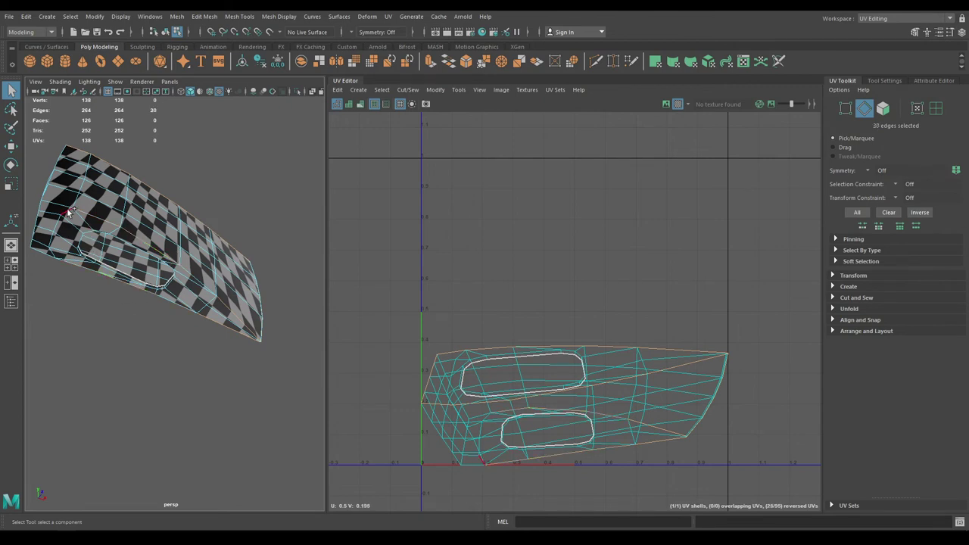
left_click(44, 255, "shift")
left_click_drag(44, 255, 130, 280, "alt")
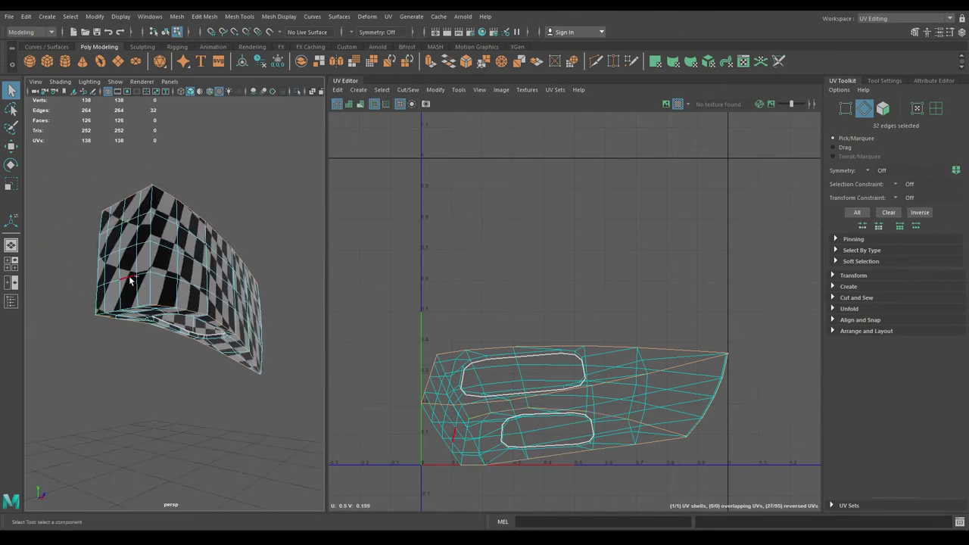
- Add the corner edges of the axe head's back face and the edge loops around both handle-hole openings to the seam selection
double_click(142, 306, "shift")
left_click_drag(111, 327, 166, 367, "alt")
scroll(166, 368, "up", 5)
middle_click_drag(166, 368, 221, 352, "alt")
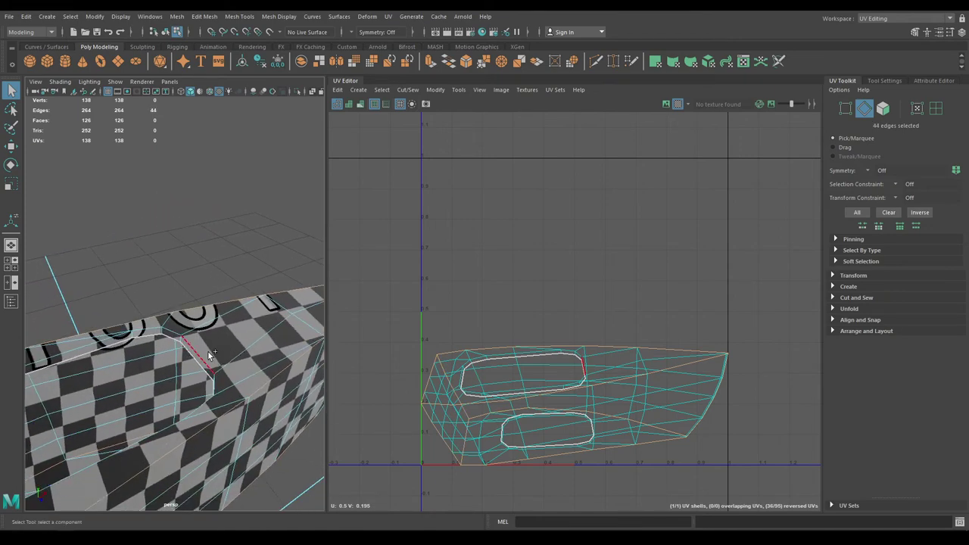
scroll(215, 379, "down", 5)
left_click_drag(214, 378, 202, 351, "alt")
scroll(192, 294, "down", 5)
left_click_drag(192, 292, 204, 258, "alt")
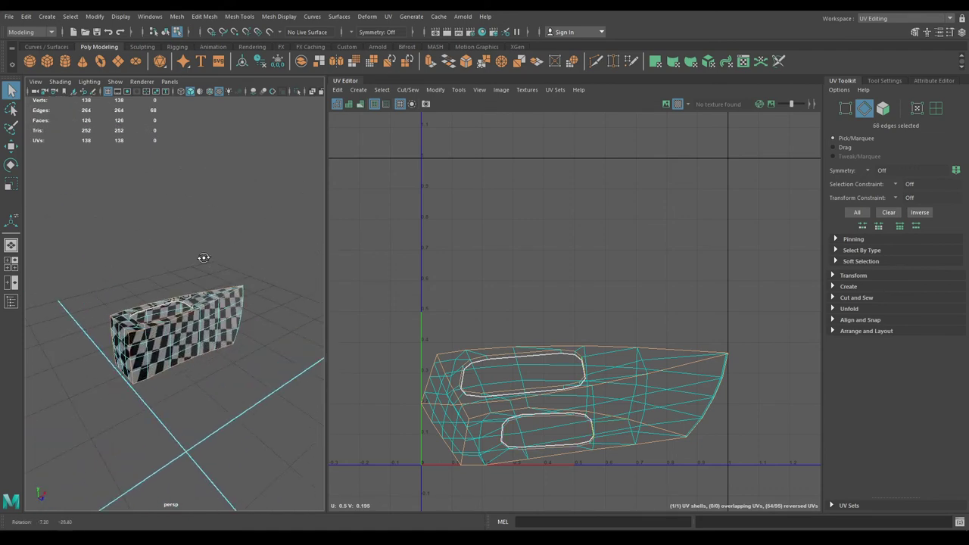
scroll(585, 312, "down", 2)
- Cut the UVs along the selected seam edges and unfold all the axe head's shells
middle_click_drag(545, 195, 536, 149, "alt")
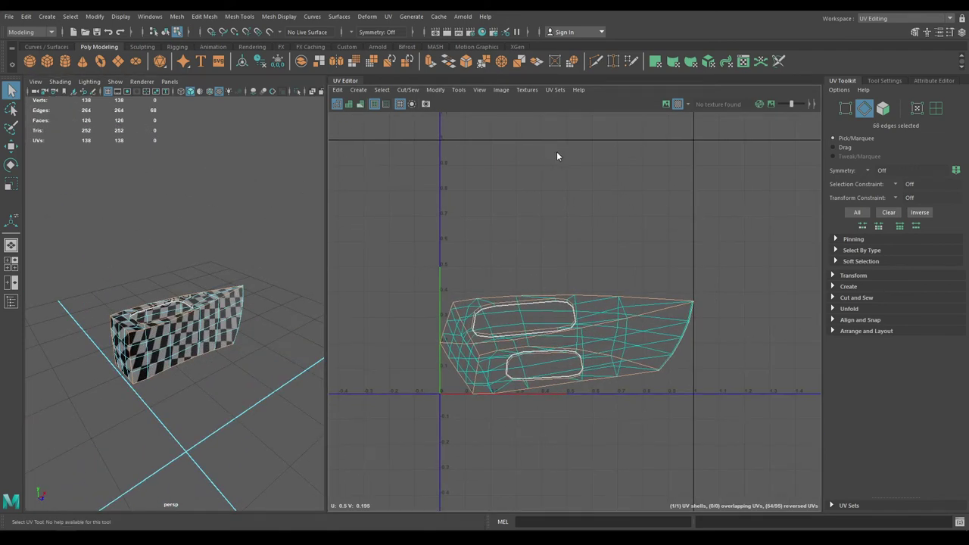
right_click_drag(557, 153, 474, 157, "shift")
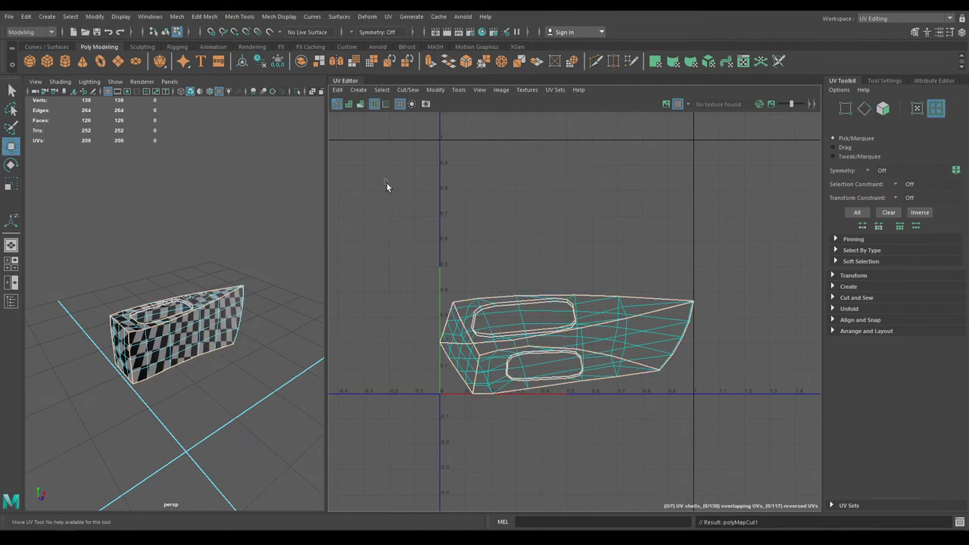
left_click_drag(385, 179, 732, 484)
right_click_drag(695, 233, 575, 237, "shift")
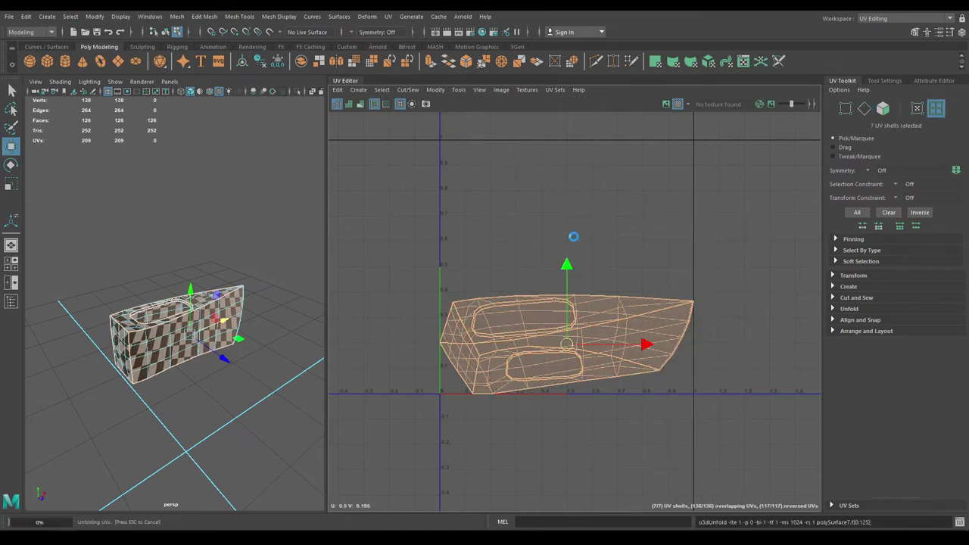
key("f")
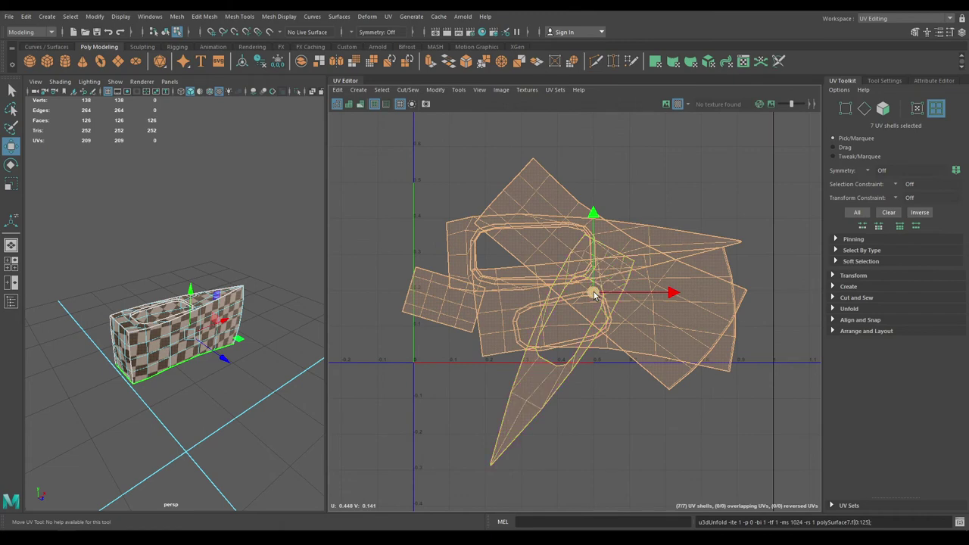
- Lay out the unfolded shells so they no longer overlap in UV space
left_click_drag(593, 293, 522, 248)
right_click_drag(564, 186, 564, 188, "shift")
right_click_drag(507, 206, 456, 219, "shift")
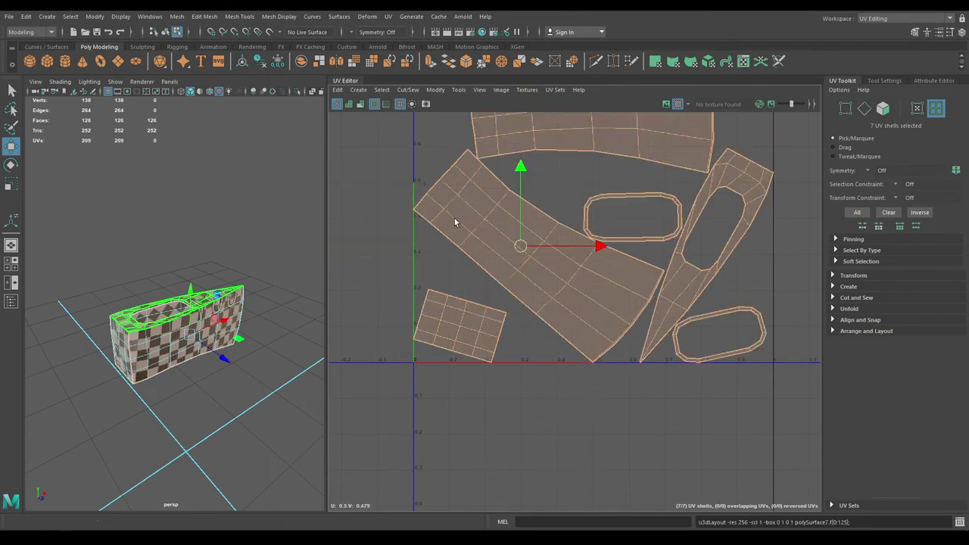
- Rotate the diagonal side shell to horizontal and align it to its middle crosswise edge loop
left_click(583, 183)
left_click(533, 292)
key("e")
left_click_drag(533, 292, 569, 314)
right_click_drag(560, 277, 462, 181)
double_click(532, 252)
- Orient the other side shell to its middle crosswise edge loop
middle_click_drag(589, 157, 590, 230, "alt")
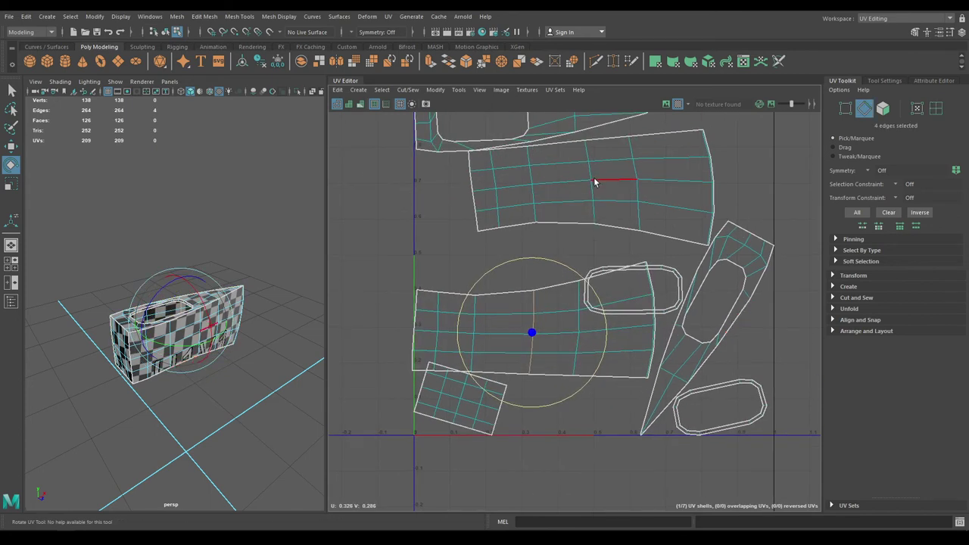
double_click(589, 172)
right_click_drag(589, 173, 532, 149, "shift")
- Move the second side shell clear of the others, up and to the left of the first side shell
key("w")
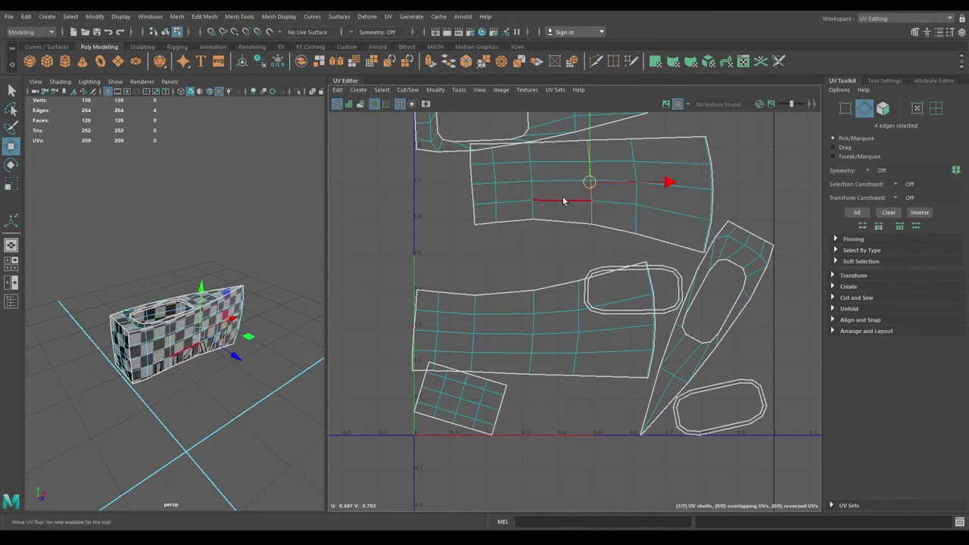
left_click_drag(586, 186, 370, 252)
key("ctrl+z")
right_click_drag(534, 205, 480, 177)
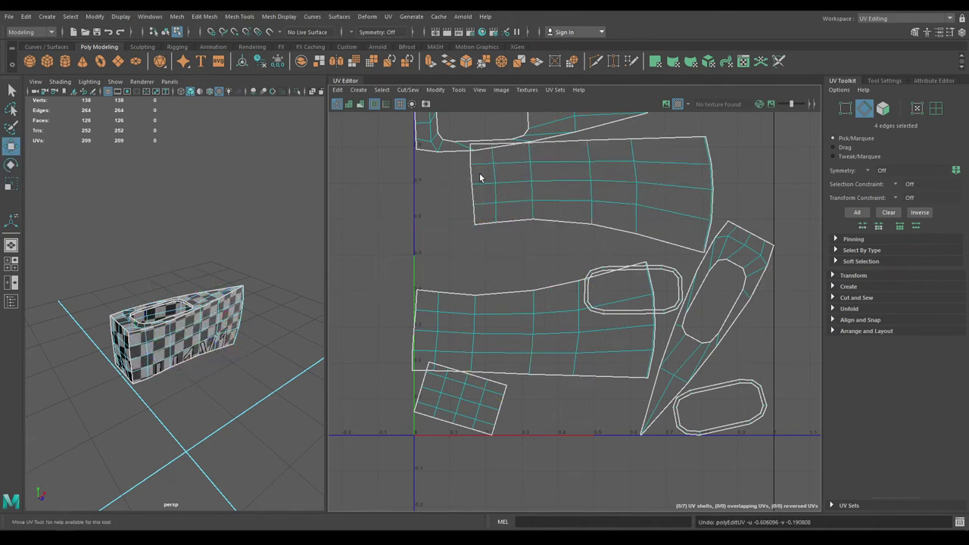
left_click(545, 208)
left_click_drag(591, 194, 354, 264)
scroll(459, 267, "down", 1)
middle_click_drag(459, 268, 606, 203, "alt")
scroll(597, 264, "down", 4)
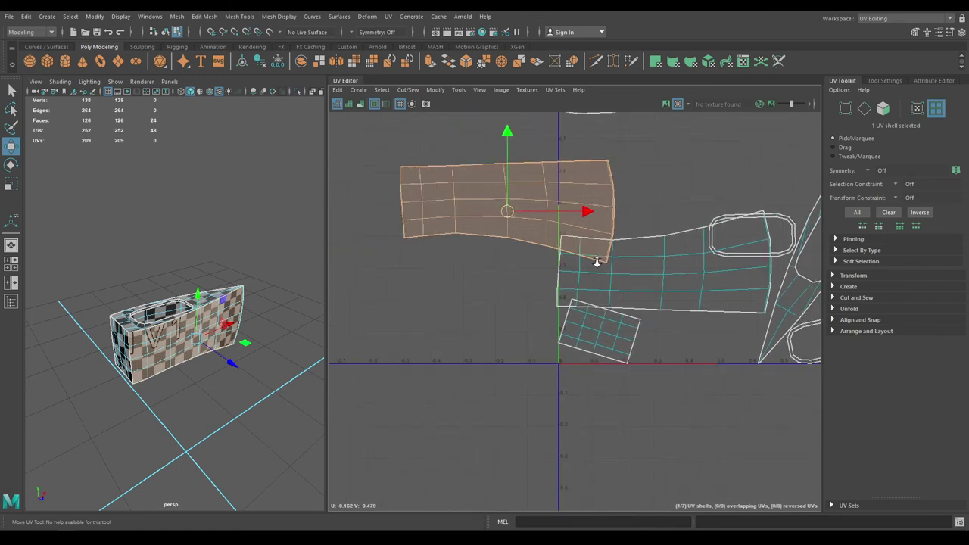
- Rotate the small back-face shell upright and straighten it to its lengthwise edge loop
left_click(595, 322)
key("e")
left_click_drag(616, 338, 550, 404)
right_click_drag(591, 354, 565, 287)
double_click(603, 331)
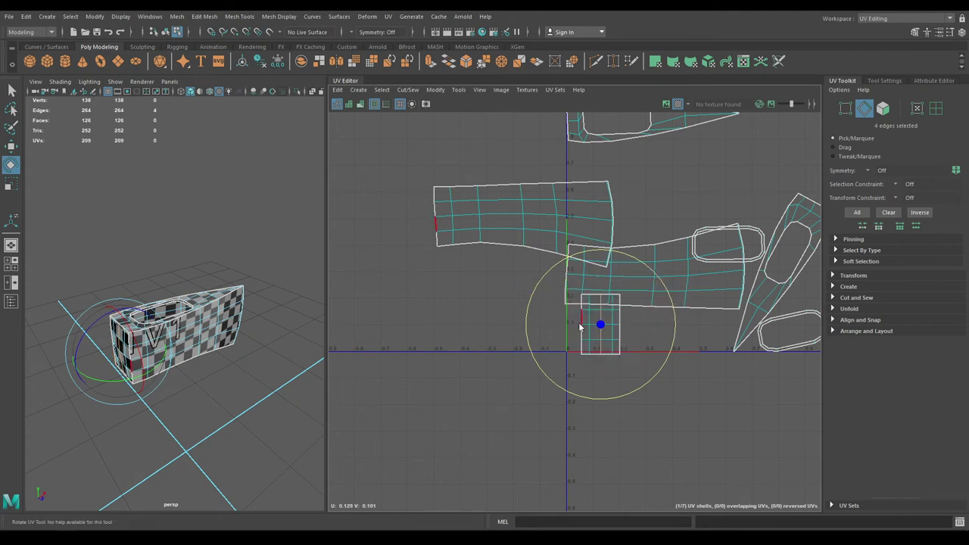
right_click_drag(579, 323, 578, 305)
- Move and sew the back-face shell to both side shells along their shared borders to form one strip
left_click(618, 339)
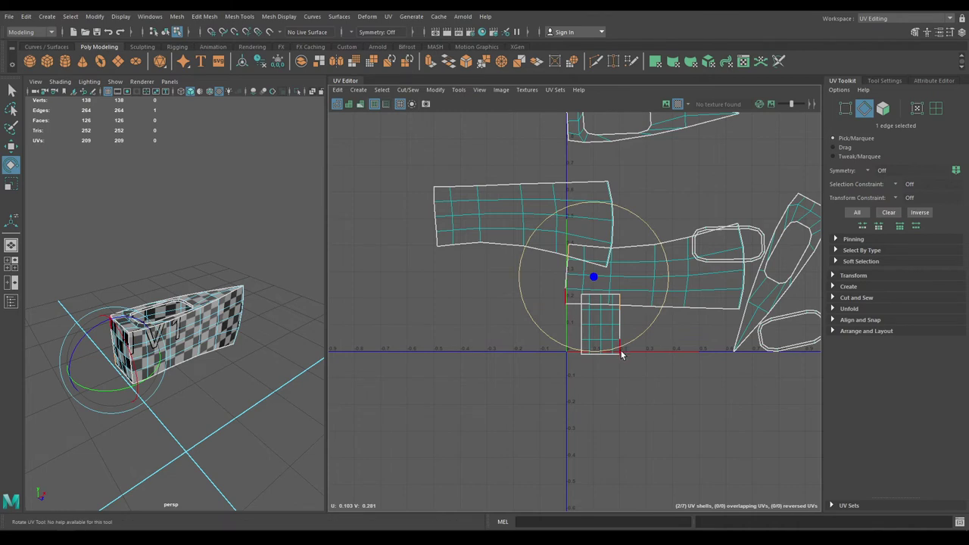
double_click(621, 350, "shift")
key("shift+s")
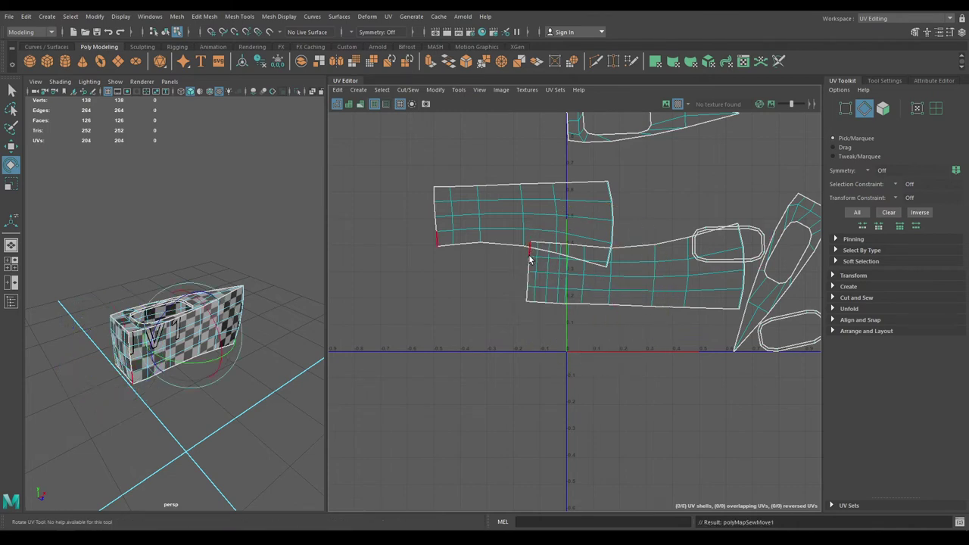
left_click(527, 294)
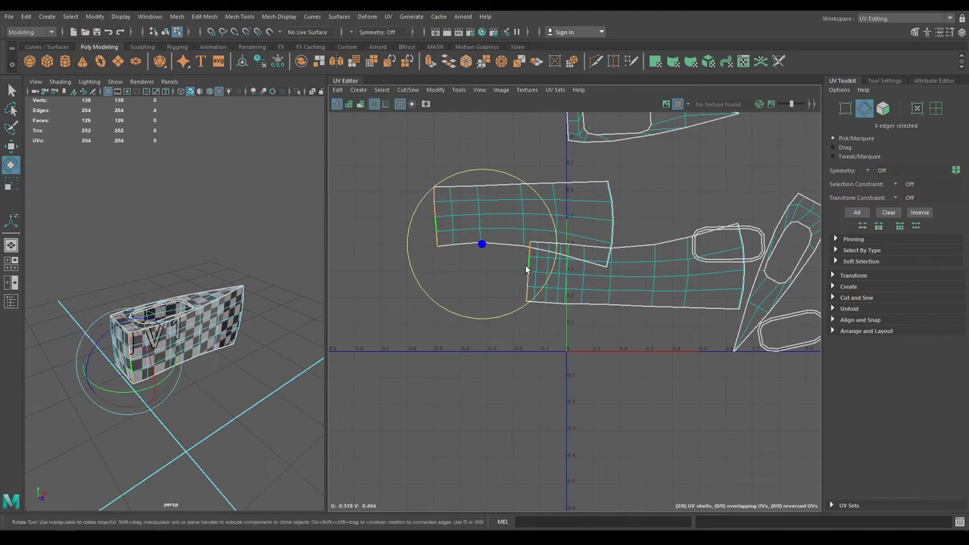
right_click_drag(525, 275, 496, 239, "shift")
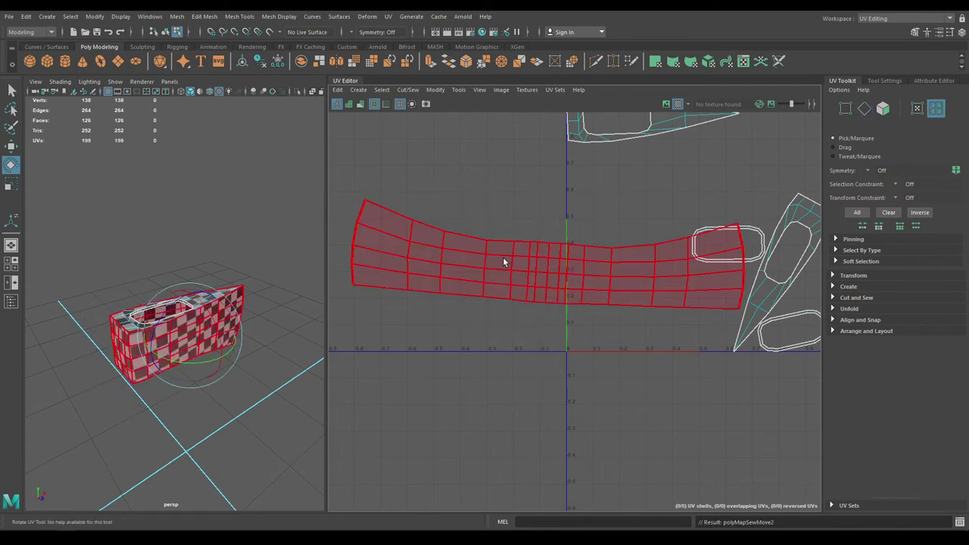
- Unfold the combined strip of the two sides and the back face
left_click(504, 261)
right_click_drag(551, 180, 394, 173, "shift")
scroll(567, 219, "down", 2)
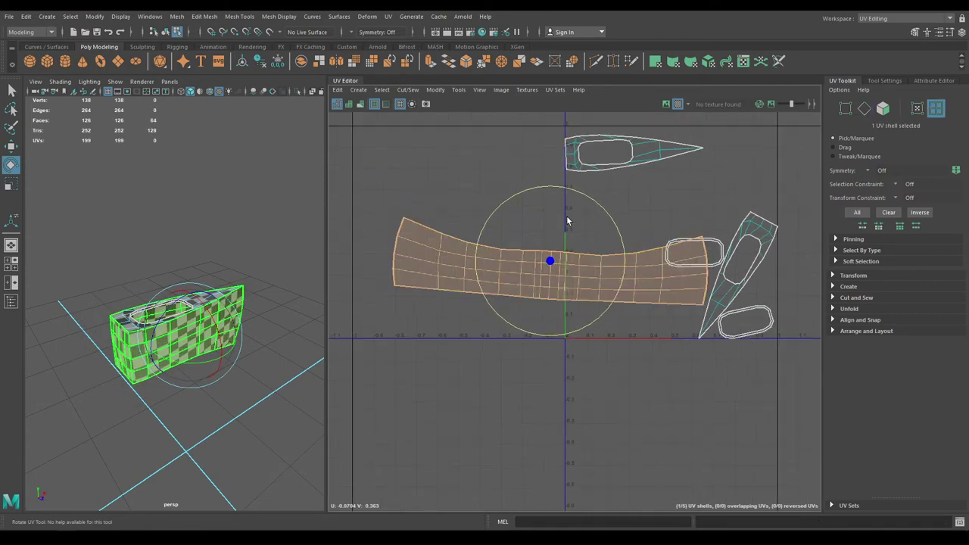
- Orient the bottom-face and top-face shells upright with their pointed ends facing down
middle_click_drag(567, 218, 516, 223, "alt")
left_click(676, 266)
right_click_drag(684, 214, 647, 347, "shift")
key("ctrl+z")
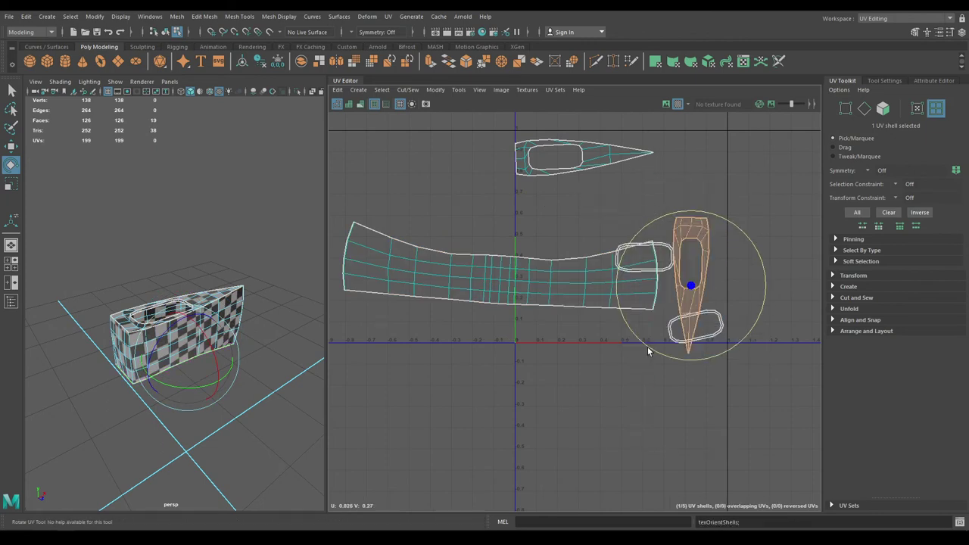
left_click(596, 151)
left_click_drag(616, 225, 498, 199)
right_click_drag(583, 182, 616, 303, "shift")
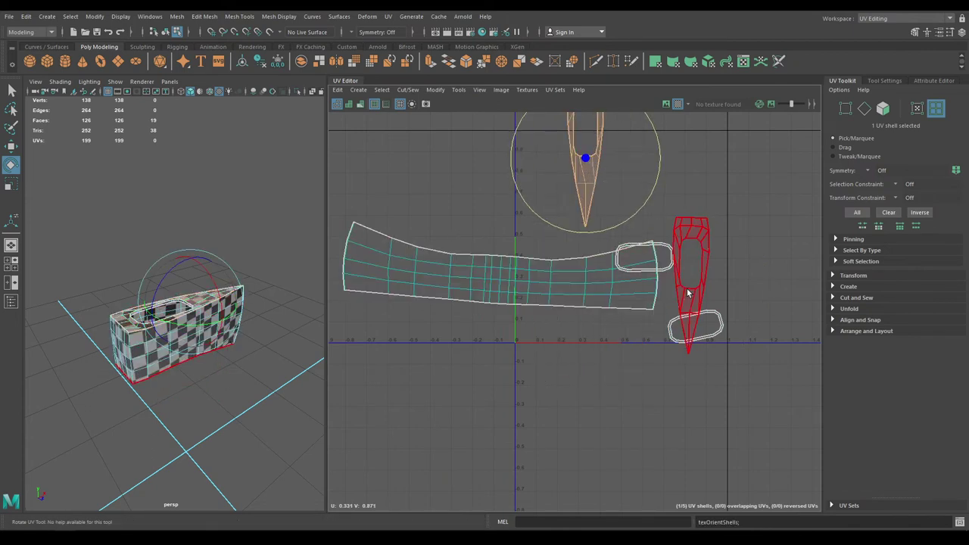
- Orient the two ring-shaped shells of the axe head's handle hole upright
left_click(673, 333)
right_click_drag(673, 334, 661, 450, "shift")
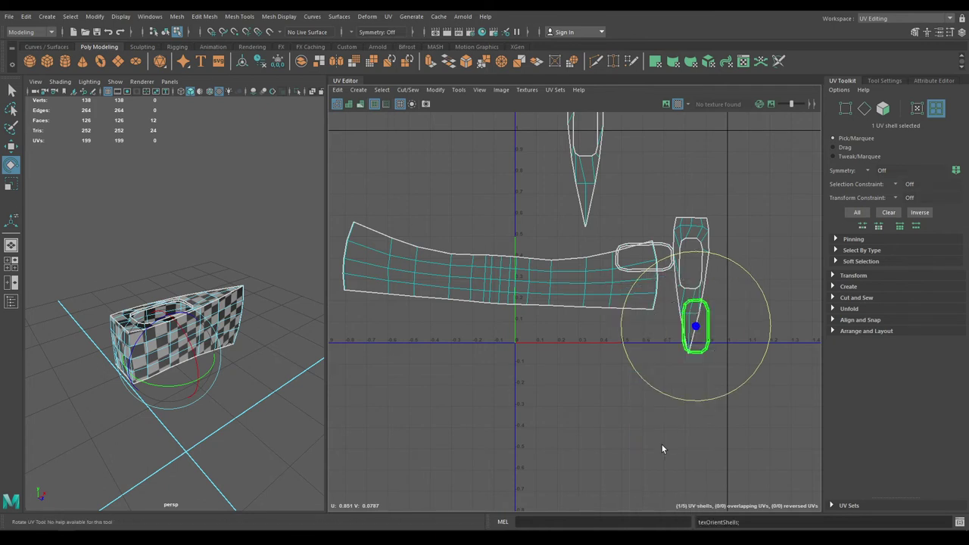
left_click(665, 273)
right_click_drag(666, 275, 654, 421, "shift")
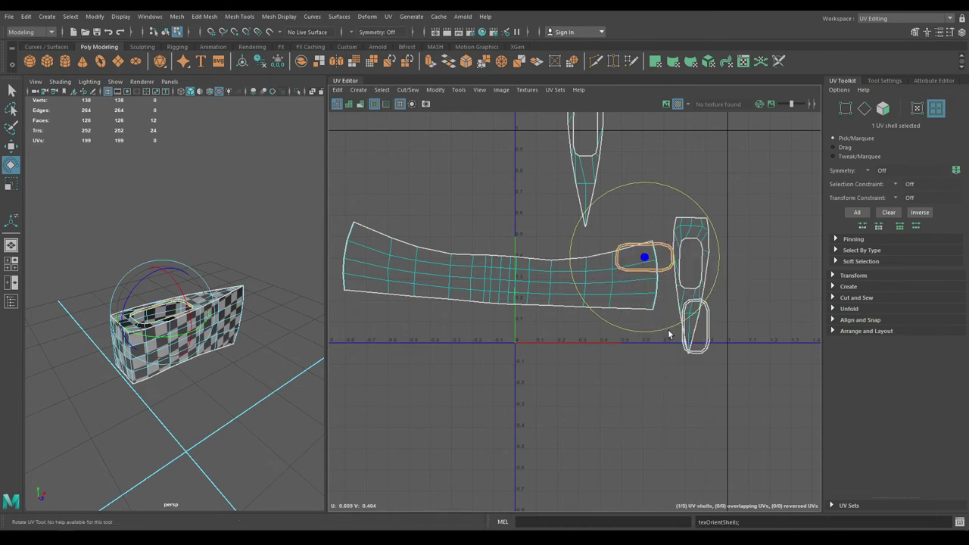
left_click_drag(668, 331, 698, 207)
right_click_drag(700, 229, 676, 374, "shift")
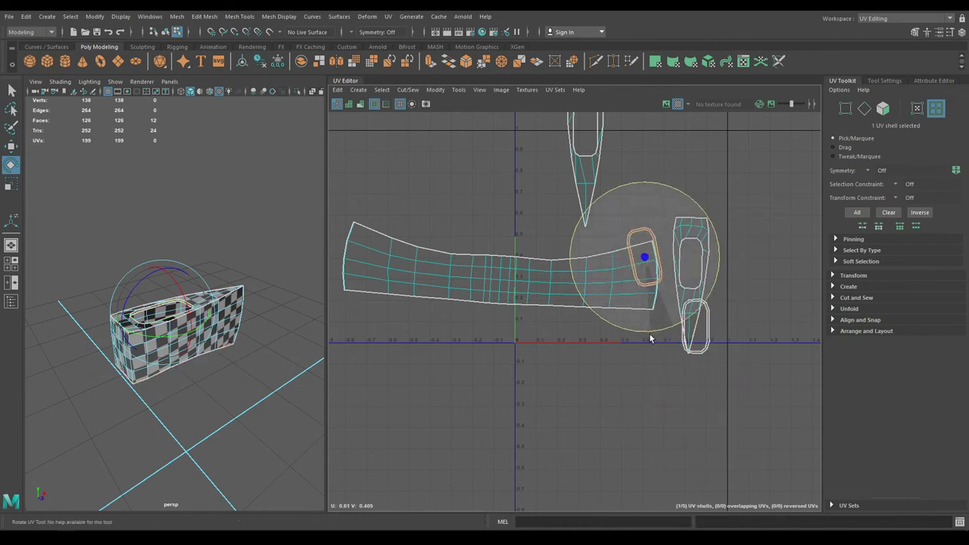
right_click_drag(649, 338, 640, 439, "shift")
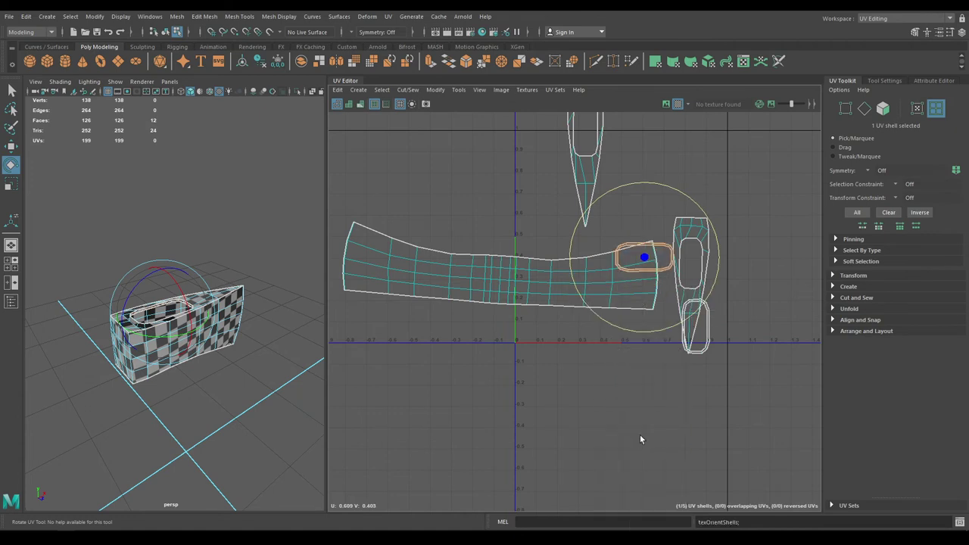
key("ctrl+z")
left_click_drag(673, 328, 666, 331)
- Select all five axe head shells and lay them out within the 0 to 1 UV space
key("w")
right_click_drag(655, 243, 621, 233)
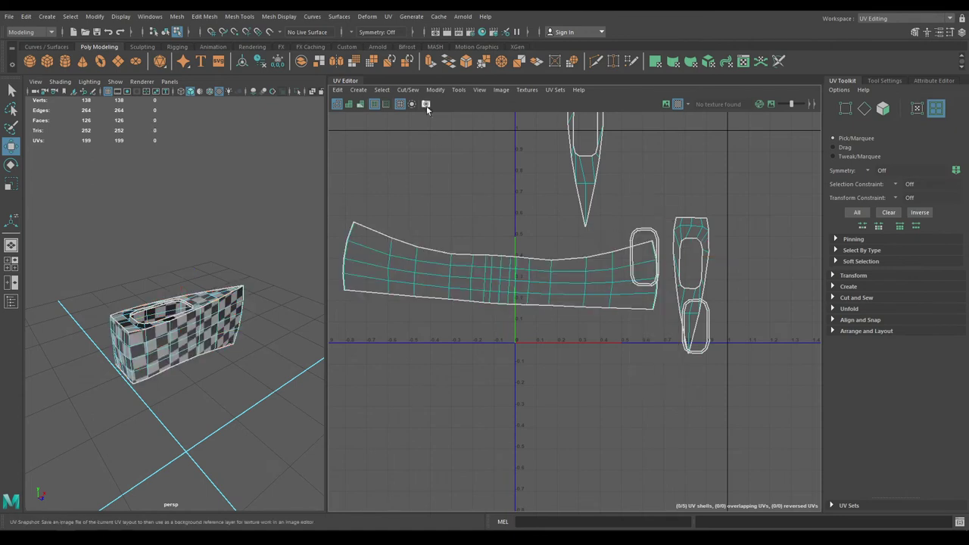
left_click_drag(506, 172, 758, 350)
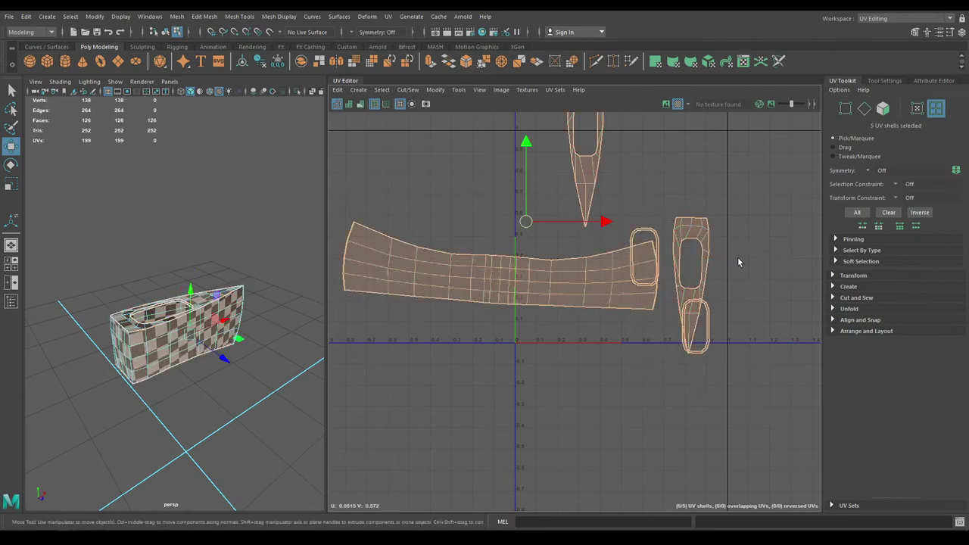
right_click_drag(738, 242, 704, 265, "shift")
right_click_drag(649, 286, 648, 286, "shift")
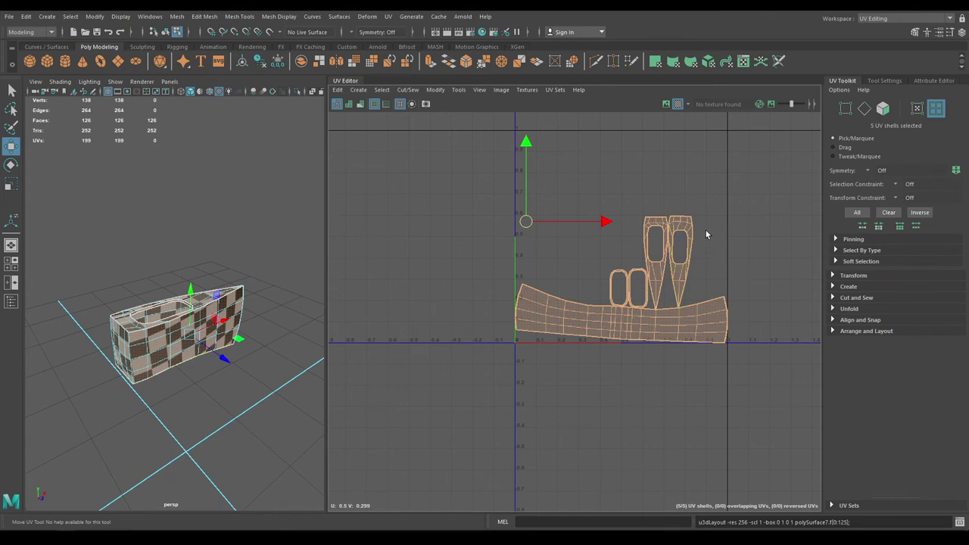
- Rotate the top-face, bottom-face and two ring shells 90 degrees so that they lie horizontally
scroll(710, 250, "up", 3)
left_click_drag(530, 164, 690, 234)
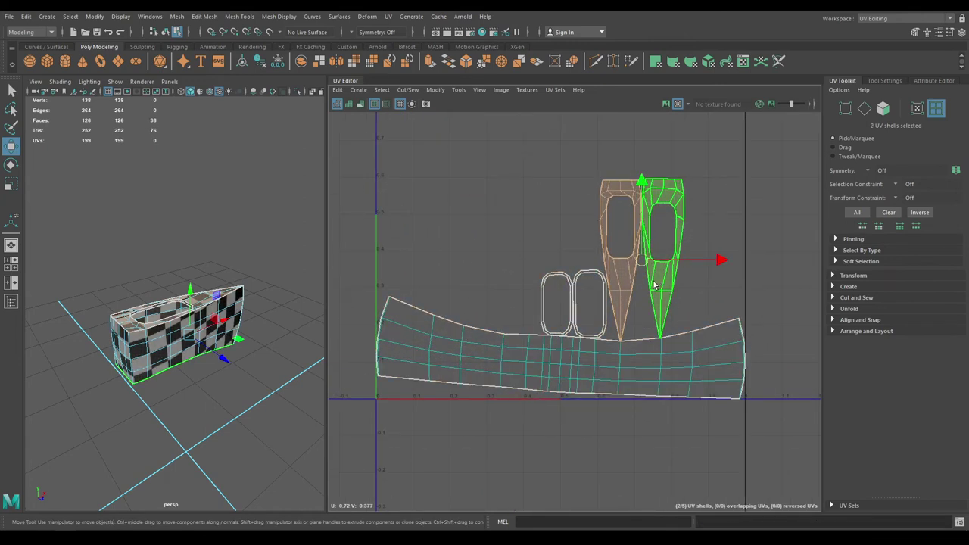
left_click_drag(530, 225, 713, 305)
key("e")
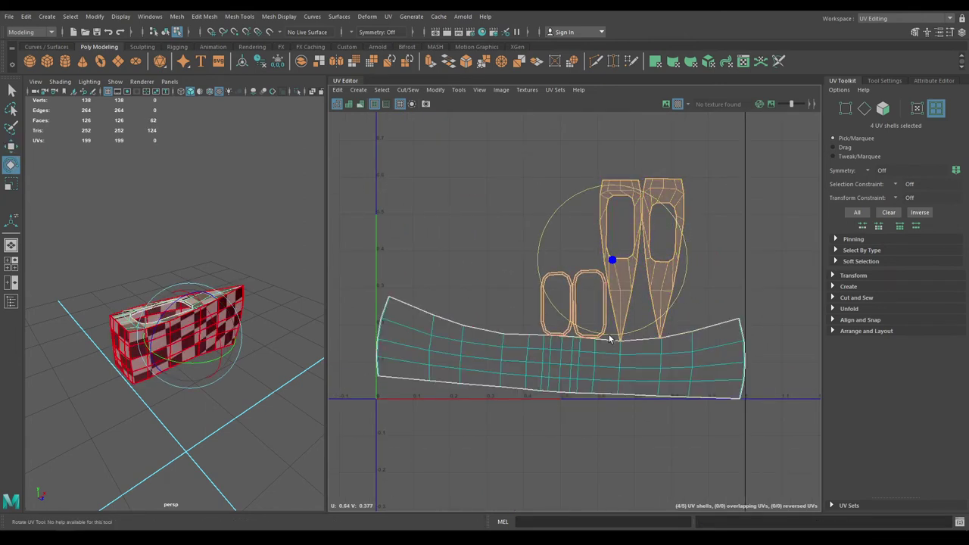
left_click_drag(611, 339, 727, 218)
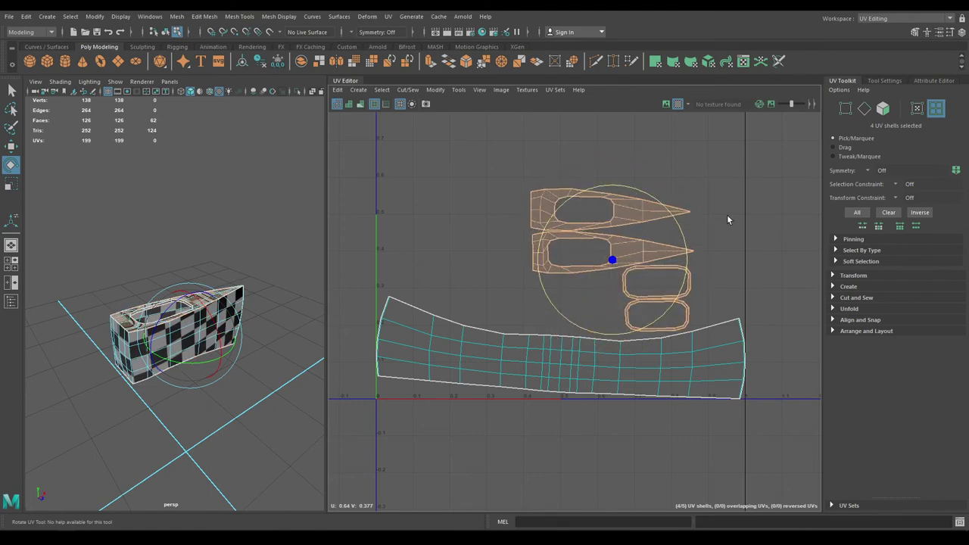
- Lay out all five axe head shells together again with the small shells kept horizontal
right_click(752, 172, "shift")
right_click_drag(698, 199, 623, 200, "shift")
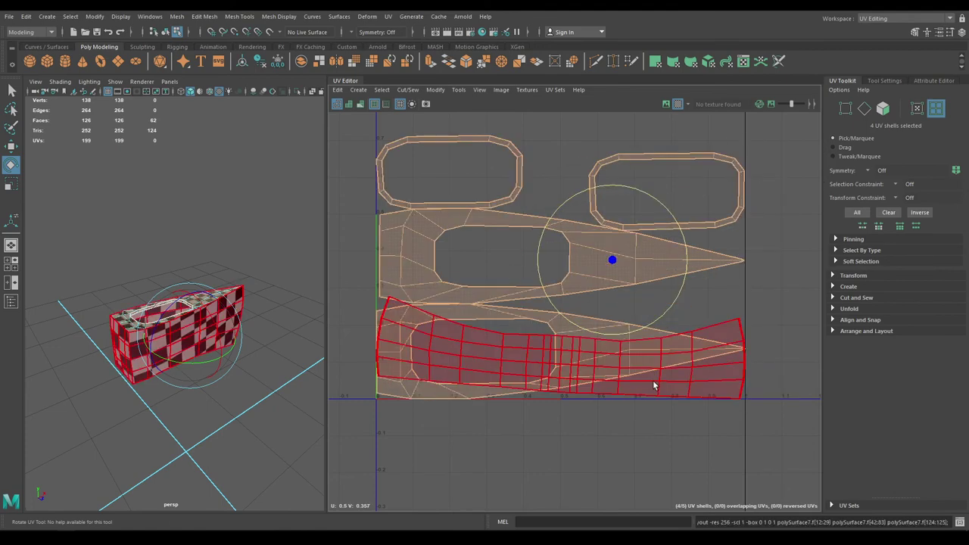
left_click_drag(681, 416, 495, 109)
right_click(650, 226, "shift")
right_click_drag(649, 225, 528, 284, "shift")
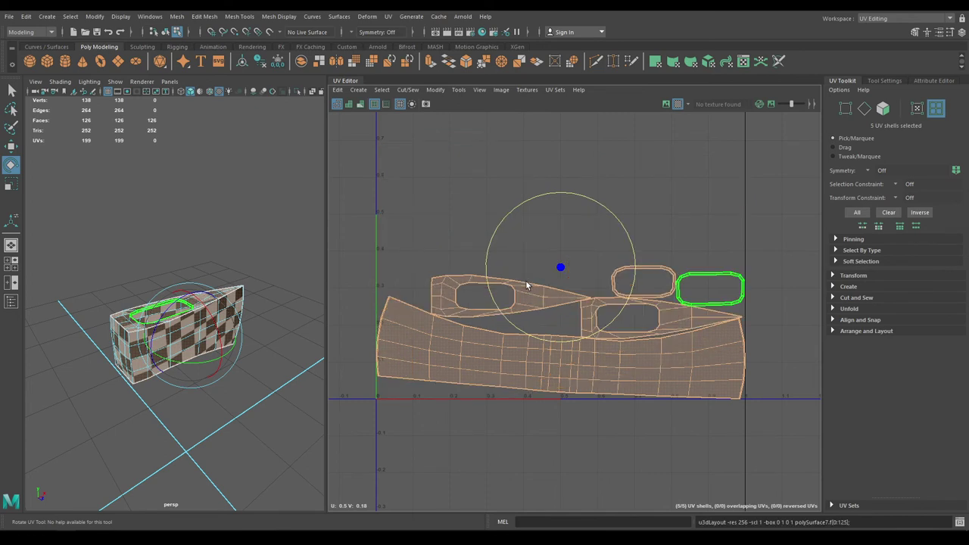
- Return to object mode, end the axe head's isolation, select the handle and hide all other objects
key("w")
right_click_drag(289, 294, 287, 235)
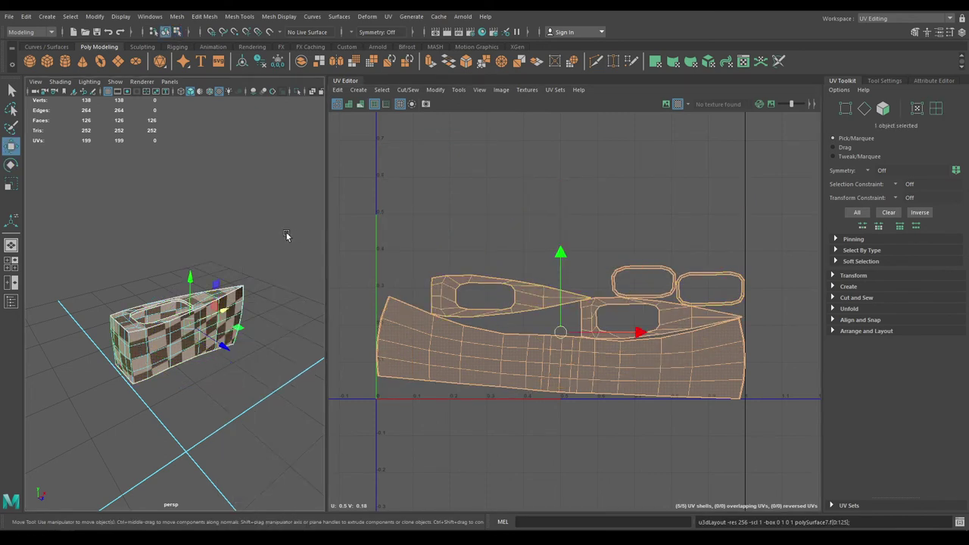
left_click_drag(272, 281, 272, 269, "alt")
left_click(272, 269)
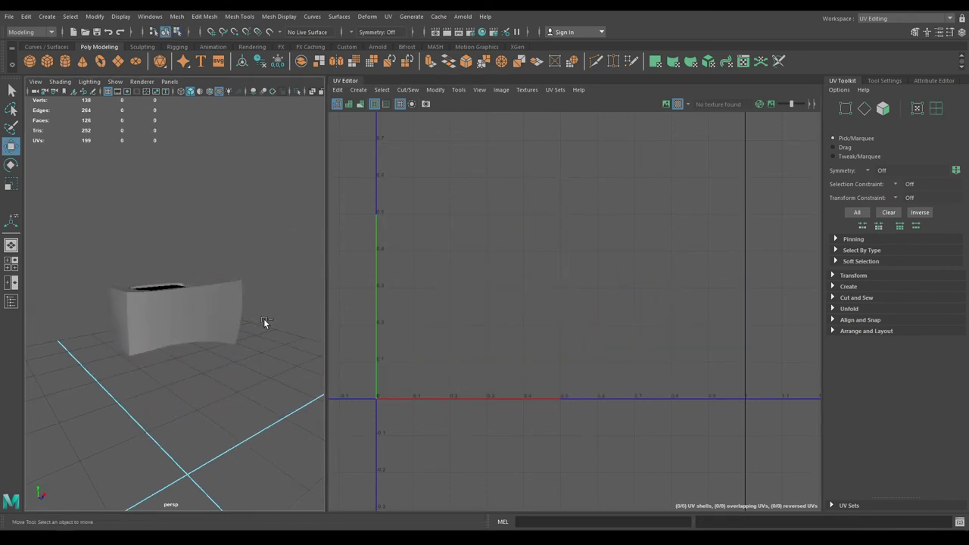
key("ctrl+1")
left_click(167, 386)
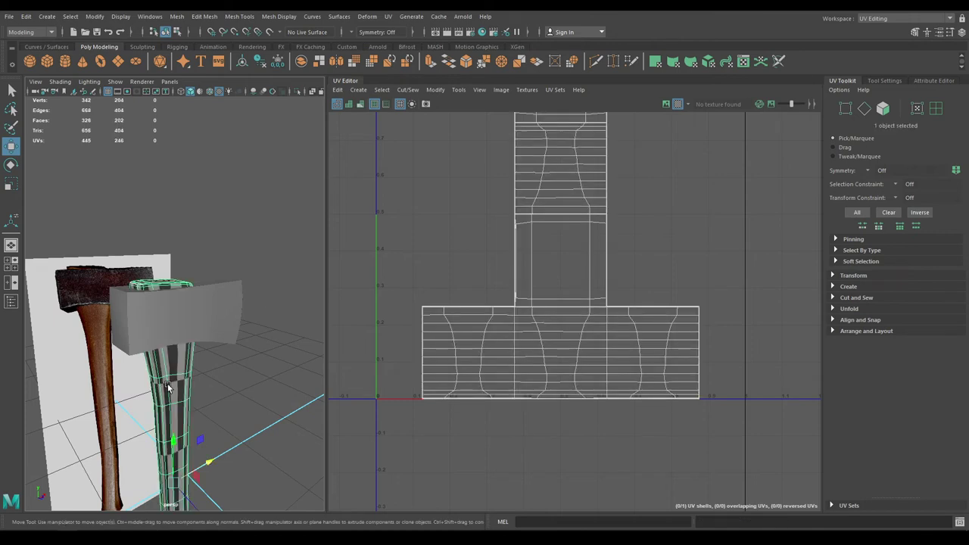
key("alt+h")
- Create a camera-based UV projection on the handle
left_click_drag(286, 316, 235, 319, "alt")
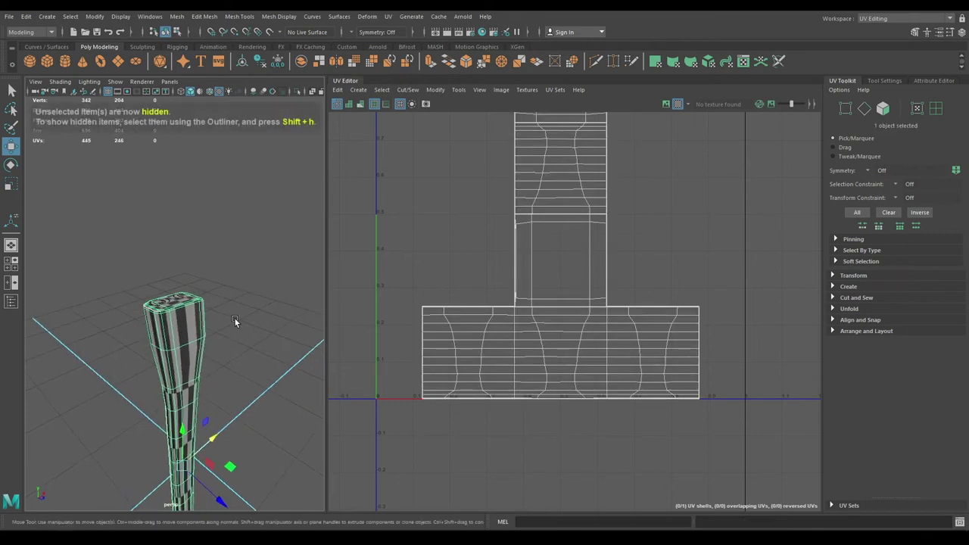
left_click(358, 91)
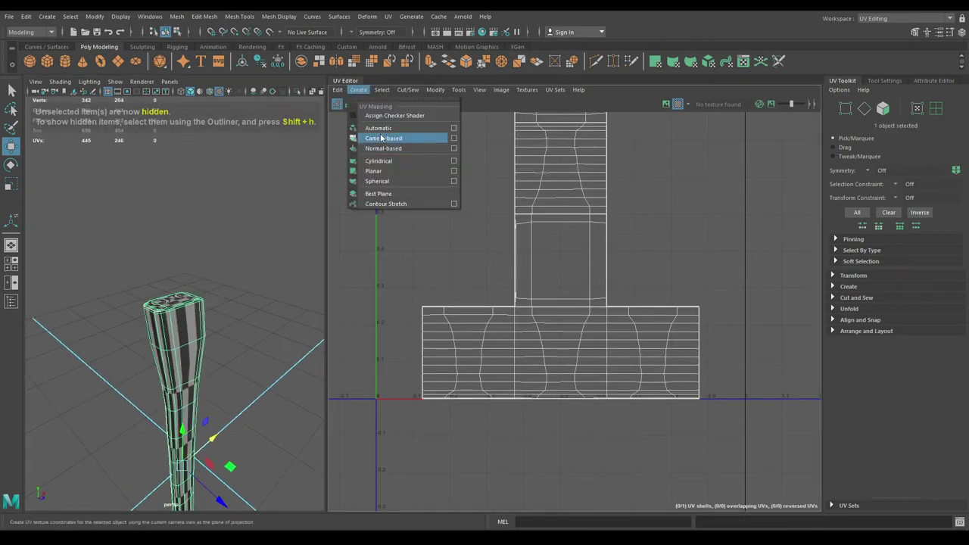
left_click(394, 136)
- Select the edge loop around the cap at the handle's top end
left_click_drag(218, 292, 228, 304, "alt")
right_click_drag(228, 304, 239, 331, "alt")
right_click_drag(238, 257, 237, 230)
right_click_drag(226, 284, 214, 352, "alt")
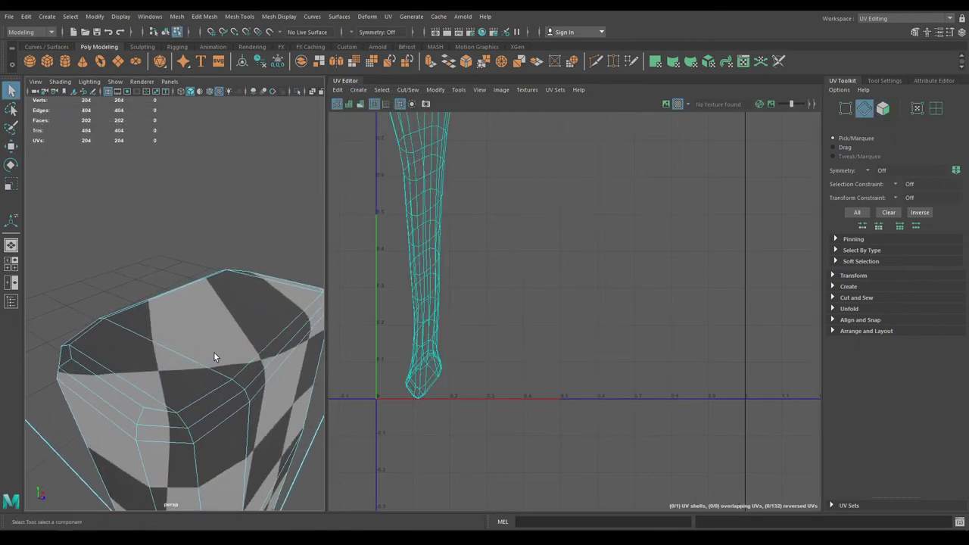
double_click(199, 399)
left_click_drag(256, 324, 177, 337, "alt")
left_click(91, 306, "shift")
- Add the edges around the cap at the handle's bottom end to the seam selection
scroll(121, 292, "down", 5)
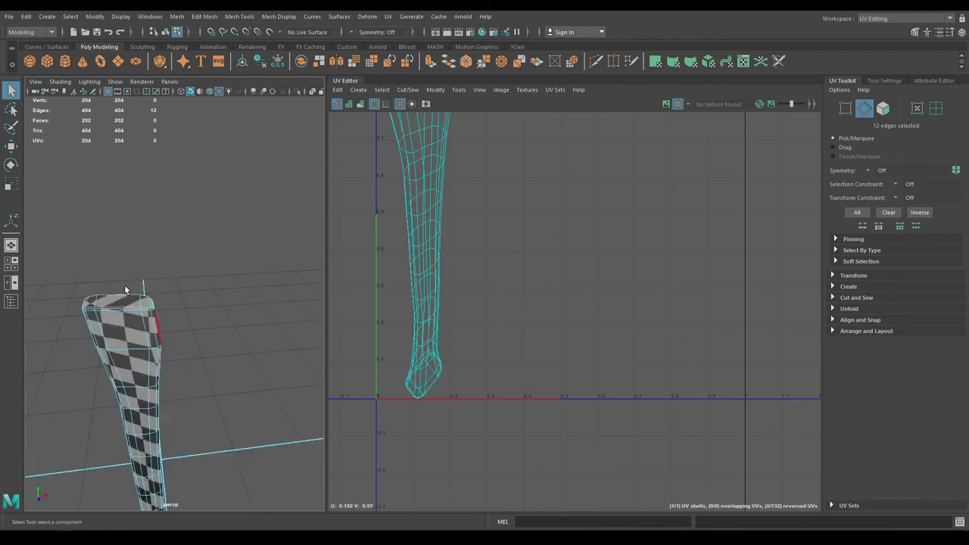
left_click_drag(126, 288, 177, 337, "alt")
scroll(179, 341, "down", 3)
middle_click_drag(180, 348, 197, 238, "alt")
mouse_move(197, 265)
left_mouse_down("alt")
mouse_move(203, 340)
mouse_move(234, 266)
mouse_move(215, 259)
left_mouse_up("alt")
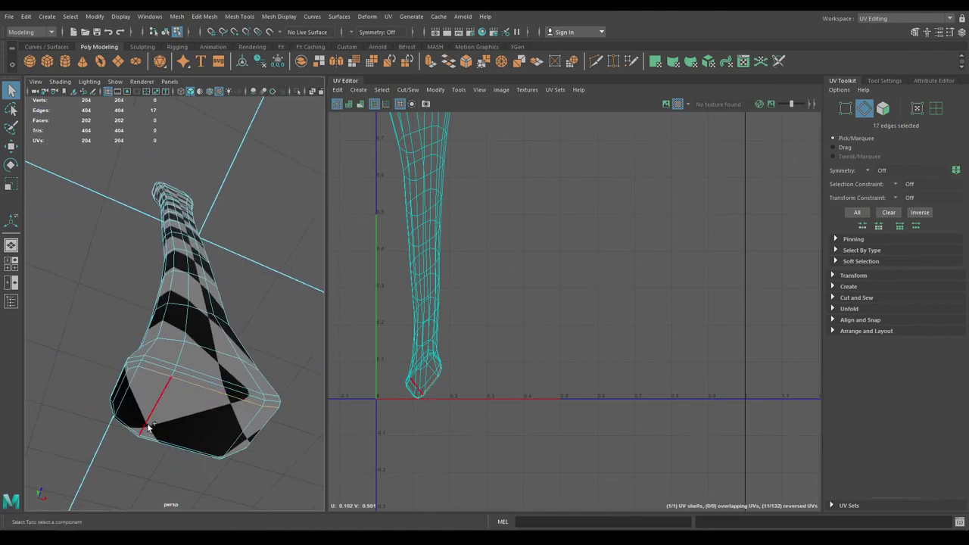
left_click(122, 390, "shift")
left_click_drag(122, 390, 220, 396, "alt")
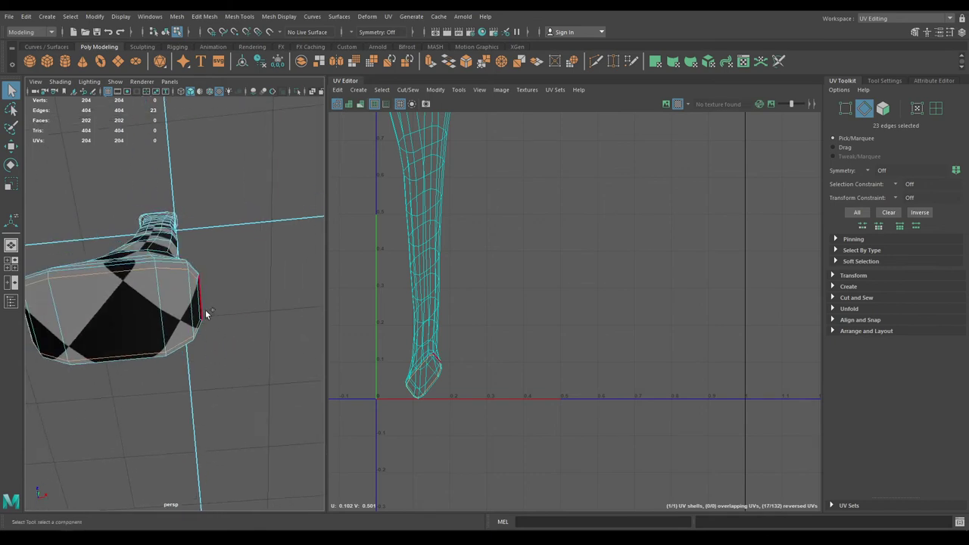
left_click_drag(195, 299, 265, 387, "alt")
right_click_drag(265, 386, 277, 400, "alt")
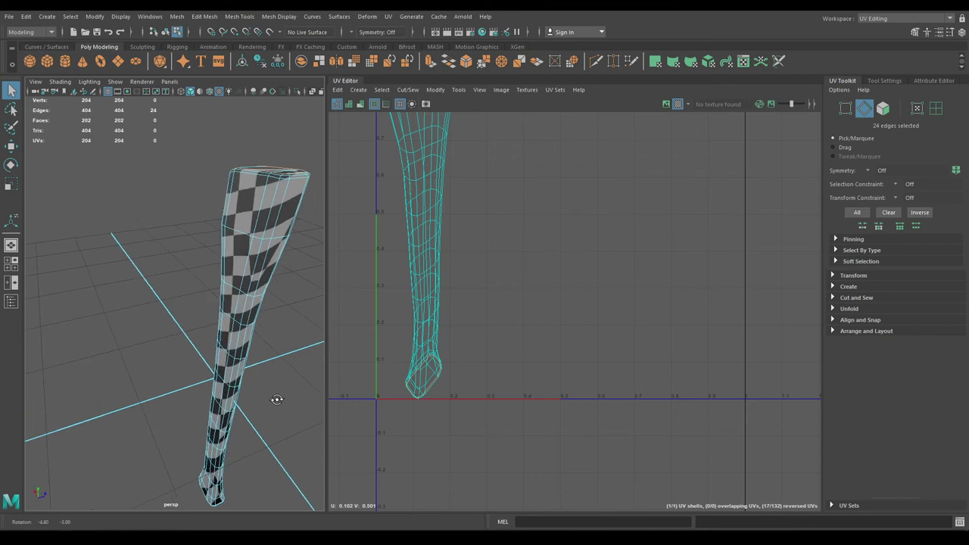
- Add a lengthwise edge line running down the handle to the seam selection
left_click_drag(277, 400, 271, 386, "alt")
left_click(277, 208, "shift")
left_click_drag(277, 209, 227, 386, "alt")
middle_click_drag(228, 386, 232, 421, "alt")
left_click_drag(233, 421, 245, 331, "alt")
mouse_move(245, 331)
middle_mouse_down("alt")
mouse_move(240, 234)
mouse_move(227, 323)
middle_mouse_up("alt")
left_click_drag(227, 322, 215, 288, "alt")
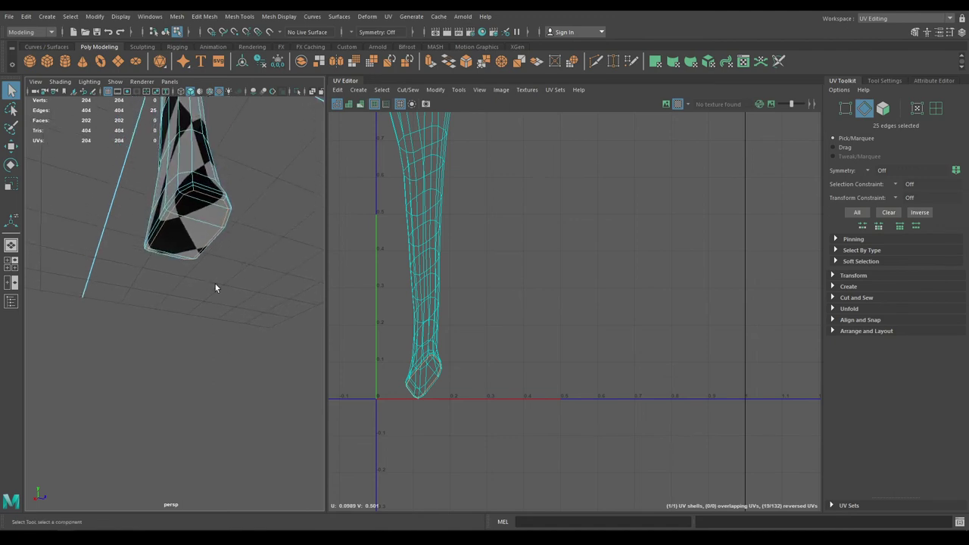
right_click_drag(220, 244, 214, 160, "alt")
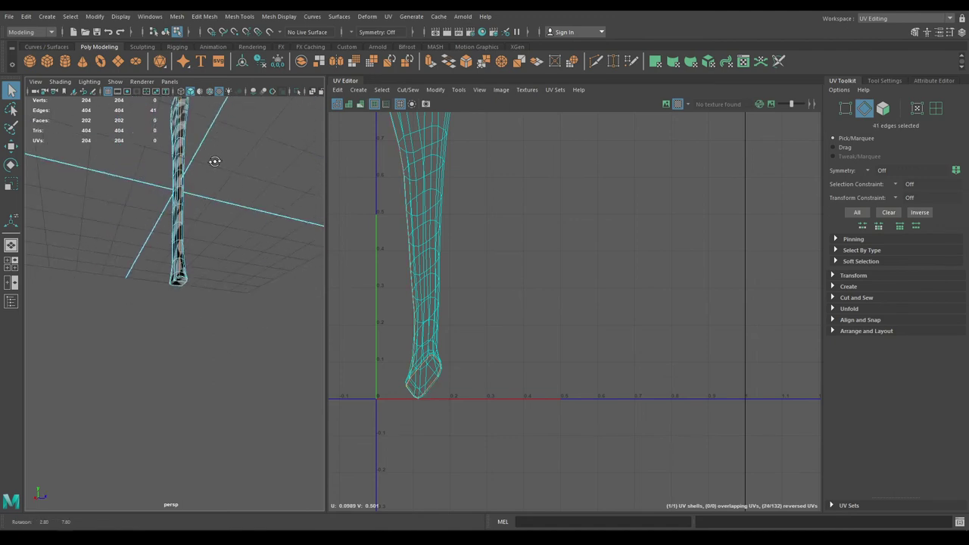
- Add the short edges joining the lengthwise seam to the top cap, and cut the UVs along the selection
left_click_drag(214, 160, 215, 337, "alt")
right_click_drag(214, 337, 202, 298, "alt")
left_click_drag(202, 298, 200, 279, "alt")
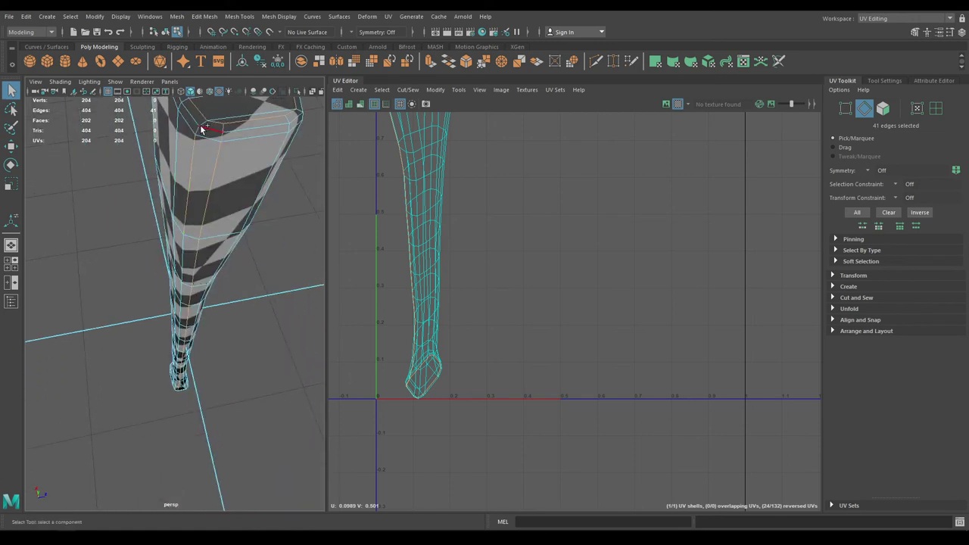
right_click_drag(500, 318, 563, 194, "alt")
key("w")
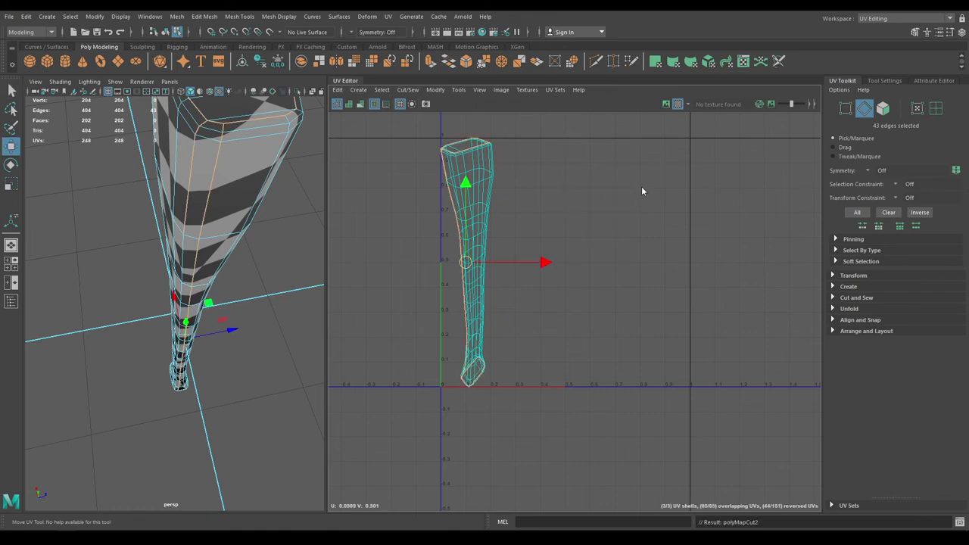
- Select all three handle shells and unfold them
right_click_drag(641, 186, 597, 168)
left_click_drag(589, 123, 454, 289)
right_click_drag(590, 212, 542, 211, "shift")
right_click_drag(467, 218, 469, 217, "shift")
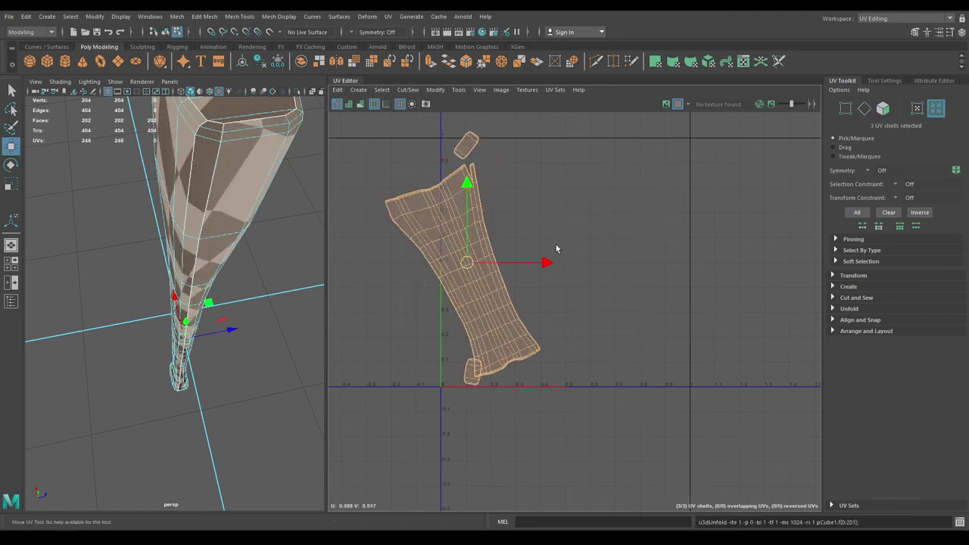
- Move and sew the short split edges at the upper border of the long handle shell
key("f")
right_click_drag(666, 196, 763, 501, "alt")
right_click_drag(528, 257, 583, 335)
middle_click_drag(583, 335, 678, 390, "alt")
left_click(674, 383)
right_click_drag(521, 279, 518, 170, "shift")
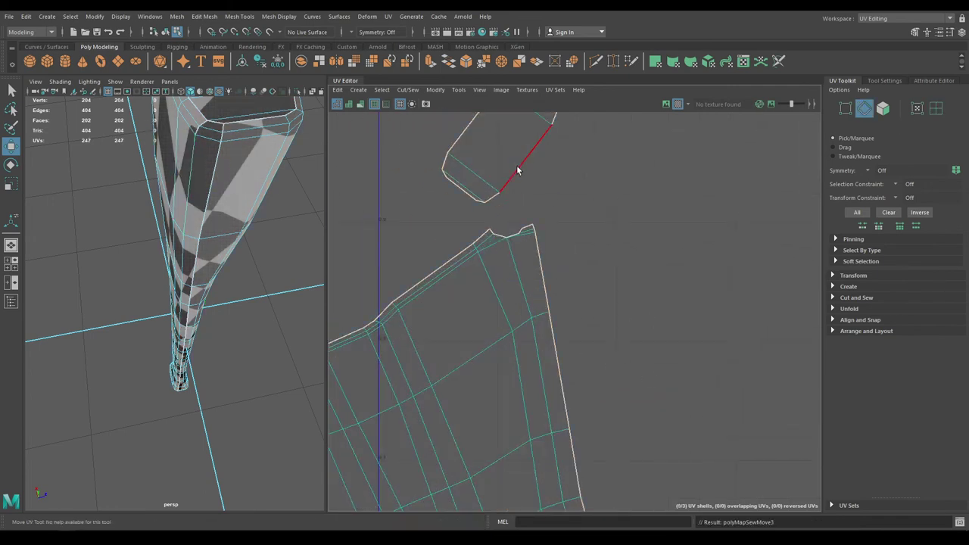
left_click(505, 234)
right_click_drag(506, 234, 512, 184, "shift")
left_click(508, 233)
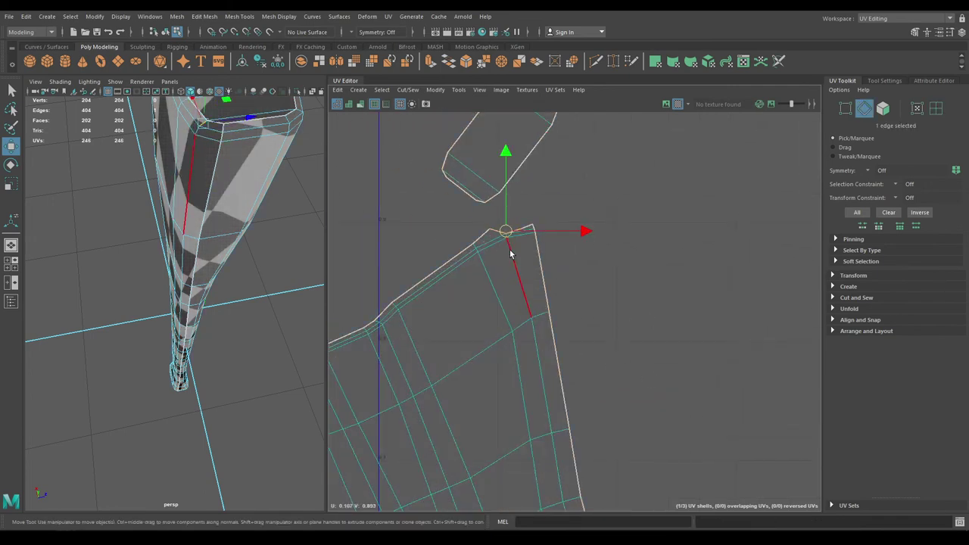
right_click_drag(510, 253, 524, 178, "shift")
- Unfold the sewn handle shell again and rotate it upright
right_click_drag(562, 225, 579, 270)
left_click(527, 247)
right_click_drag(685, 187, 522, 183, "shift")
key("f")
scroll(599, 384, "down", 1)
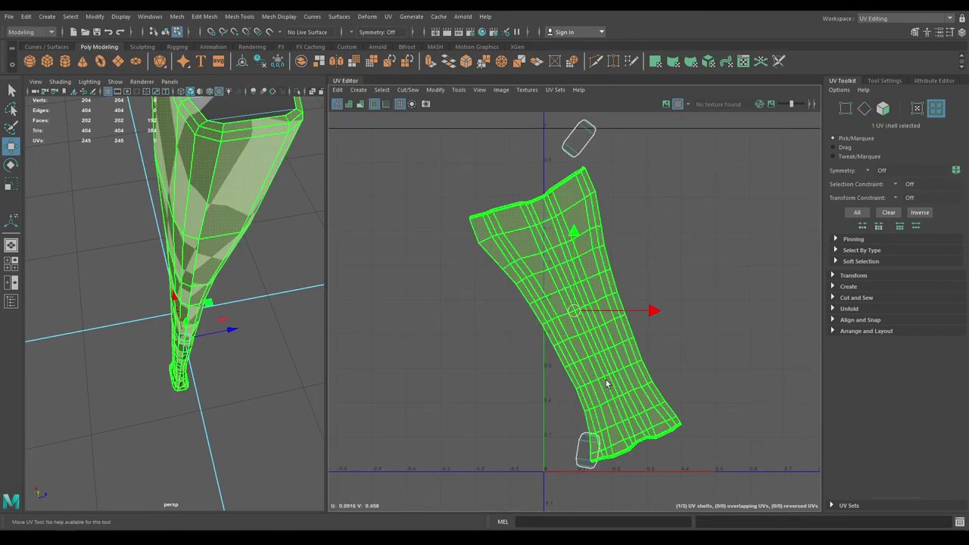
key("e")
left_click_drag(615, 370, 587, 380)
- Select the handle shell's central lengthwise edge loop and orient the shell to it
right_click_drag(608, 321, 604, 291)
double_click(580, 296)
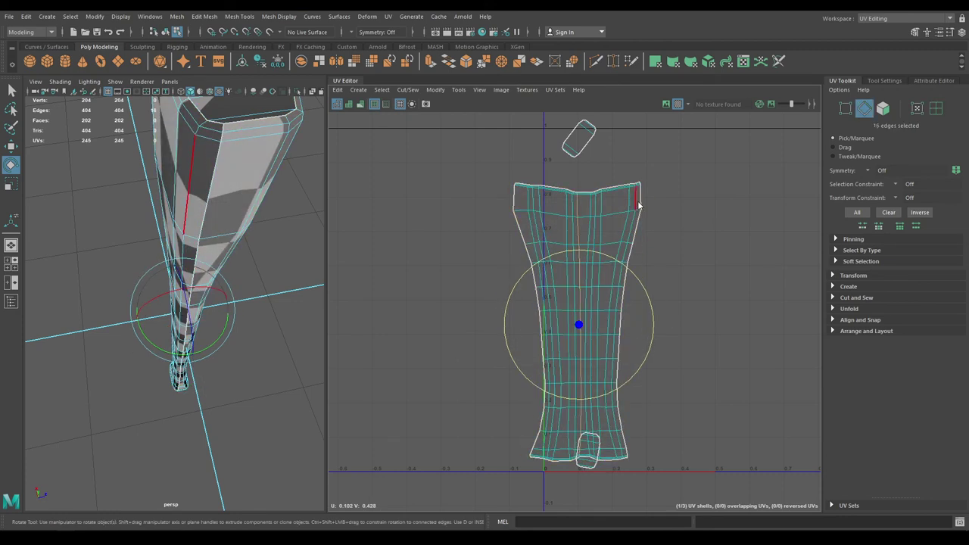
right_click_drag(640, 205, 552, 186, "shift")
- Select all handle shells and lay them out within the 0 to 1 UV space
key("w")
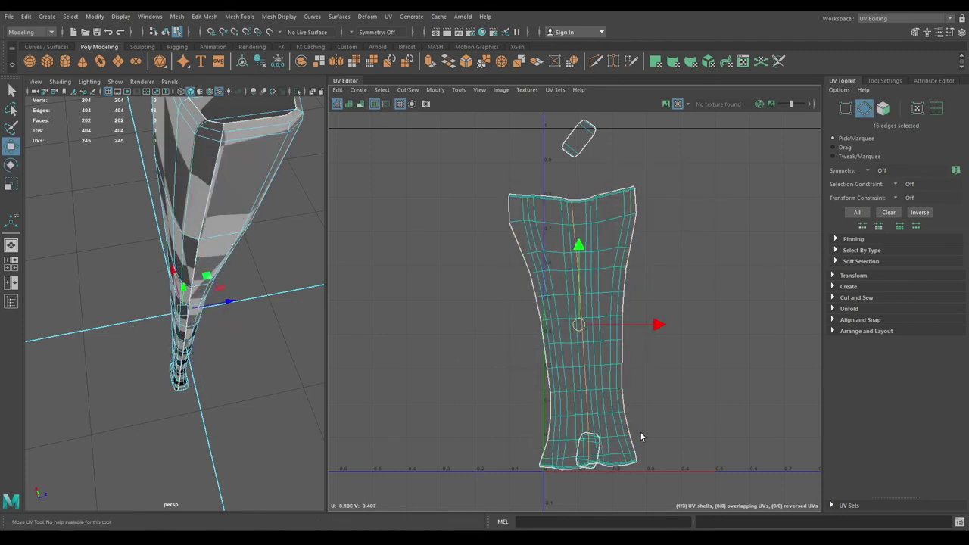
right_click_drag(604, 396, 556, 387)
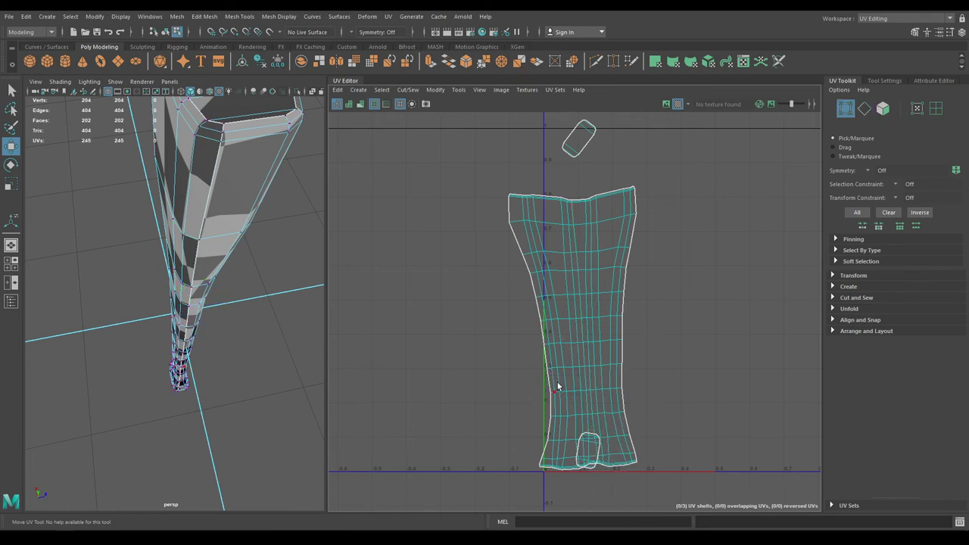
left_click_drag(594, 281, 532, 123)
right_click(654, 202, "shift")
right_click_drag(670, 217, 627, 204)
left_click(857, 212)
right_click_drag(731, 249, 623, 288, "shift")
- Rotate the two small end-cap shells of the handle until both lie horizontally
left_click(724, 432)
key("e")
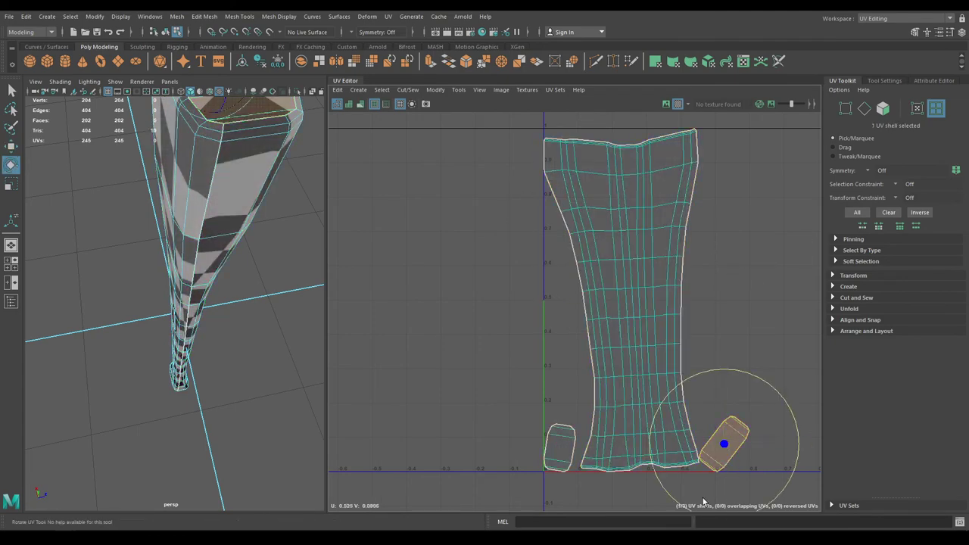
left_click_drag(689, 513, 634, 444)
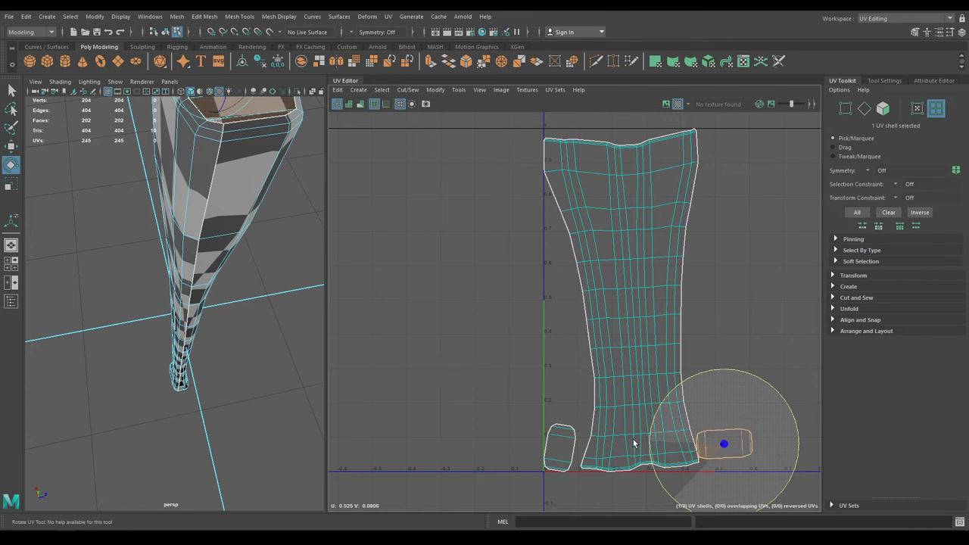
left_click(560, 450)
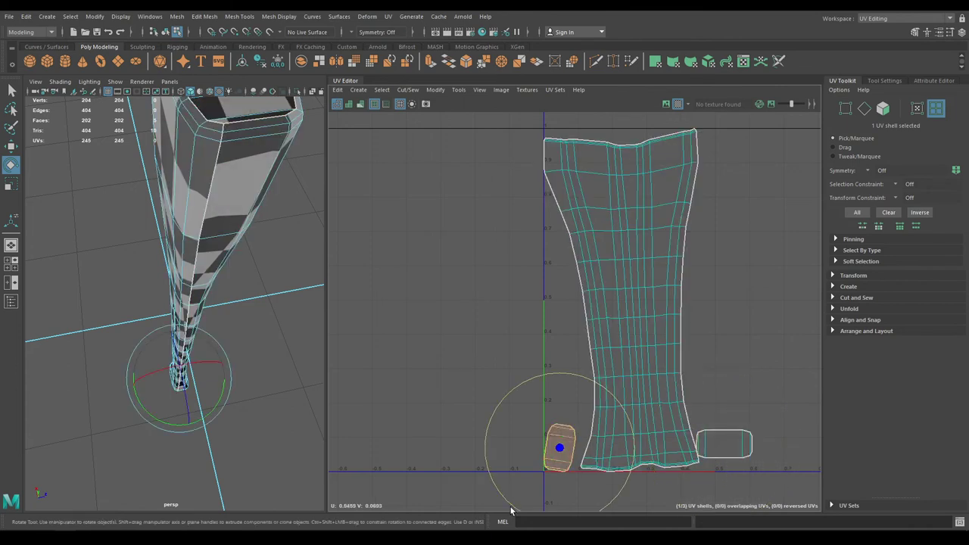
left_click_drag(510, 510, 647, 503)
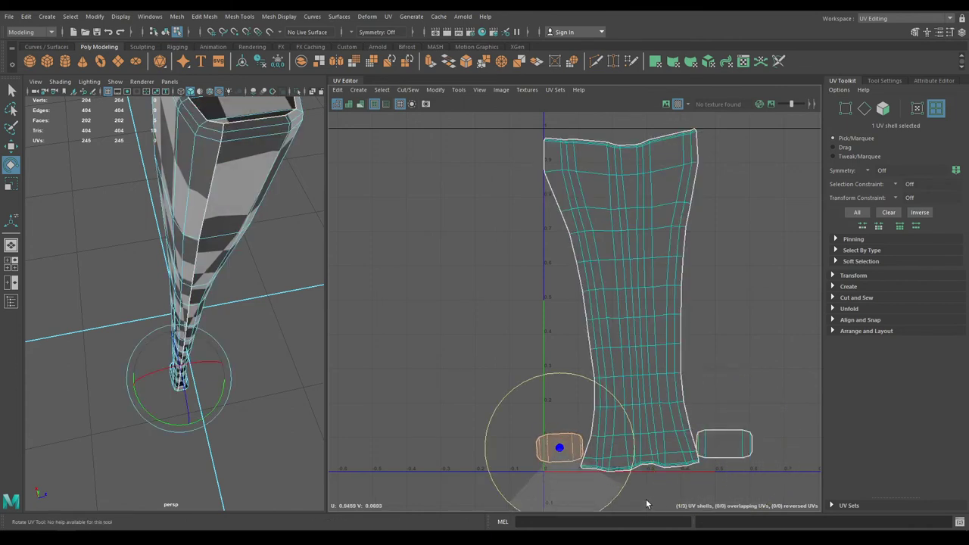
- Select all of the handle's UV shells and lay them out again within the 0 to 1 UV space
key("w")
scroll(239, 347, "down", 5)
left_click_drag(219, 318, 307, 263, "alt")
right_click_drag(629, 262, 591, 251)
left_click_drag(512, 166, 829, 519)
right_click_drag(705, 215, 485, 278, "shift")
- Rotate the long handle shell slightly to straighten it, and repack all three handle shells with another layout
right_click_drag(638, 264, 591, 249)
left_click(594, 253)
key("e")
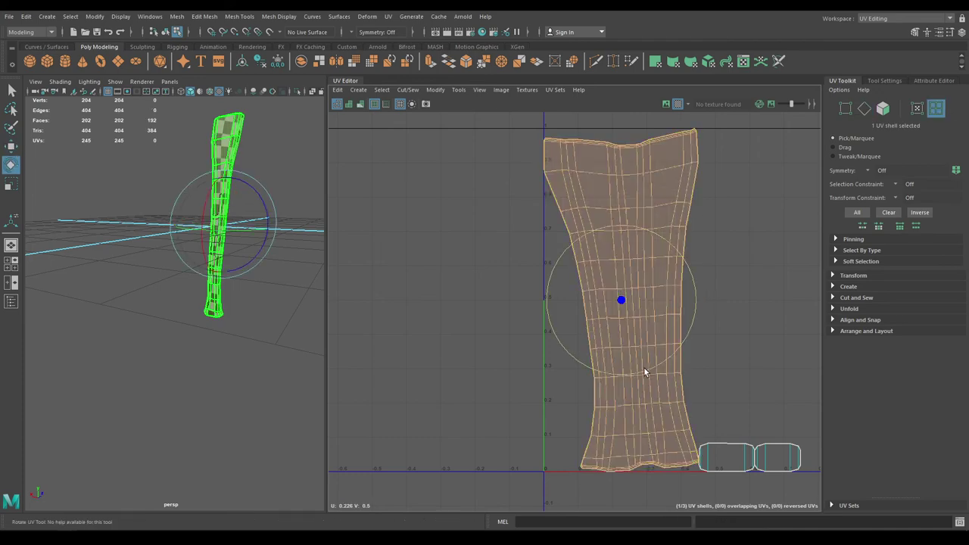
left_click_drag(646, 372, 642, 372)
key("w")
right_click_drag(711, 336, 670, 311)
left_click_drag(580, 270, 804, 444)
right_click_drag(718, 271, 567, 321, "shift")
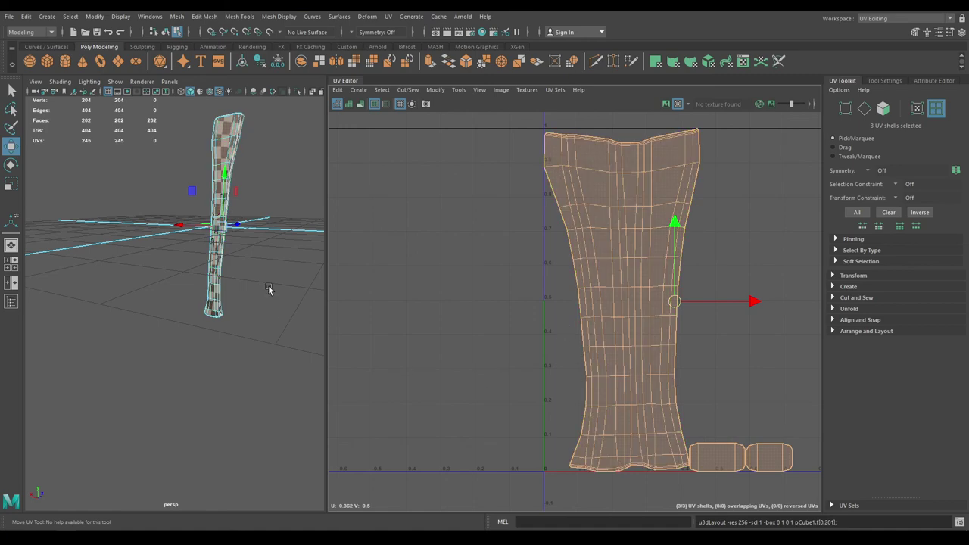
- Return to object mode, dismiss the Save As dialog, and end the handle's isolation to show the whole scene
right_click_drag(267, 285, 312, 239)
key("ctrl+s")
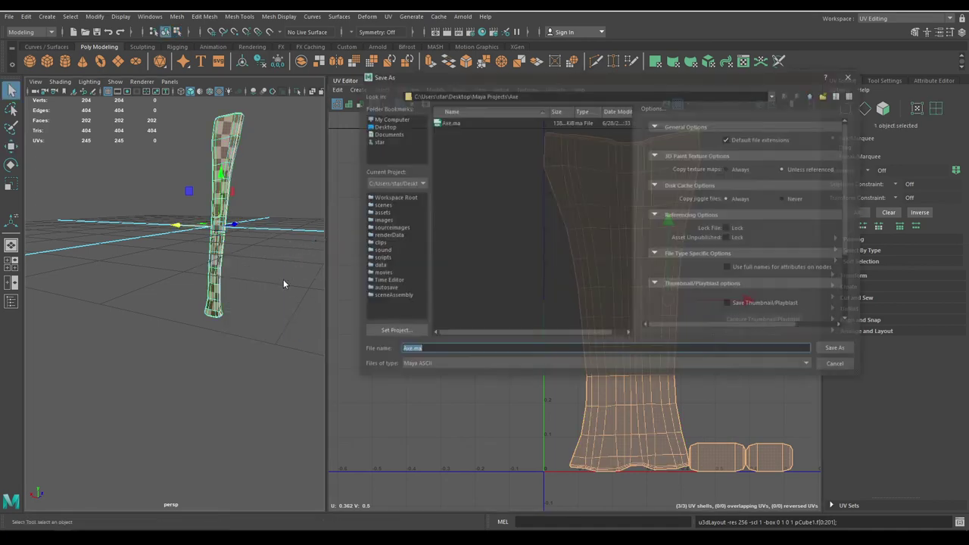
left_click(826, 367)
key("ctrl+1")
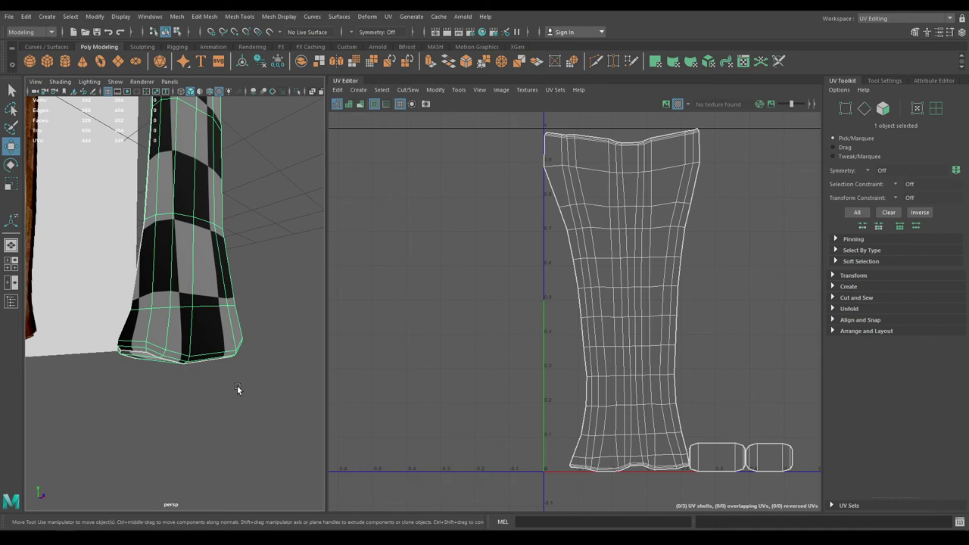
- Examine the shading of the handle's flared bottom end with the handle deselected and selected
scroll(237, 385, "down", 5)
left_click_drag(238, 331, 242, 368, "alt")
left_click(243, 368)
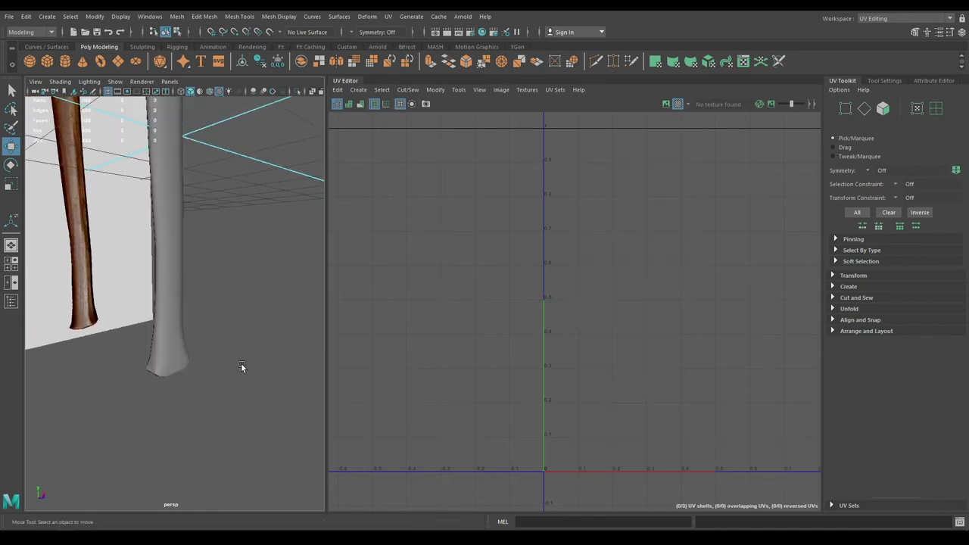
scroll(247, 383, "up", 5)
middle_click_drag(248, 383, 293, 309, "alt")
left_click(201, 341)
scroll(220, 359, "up", 5)
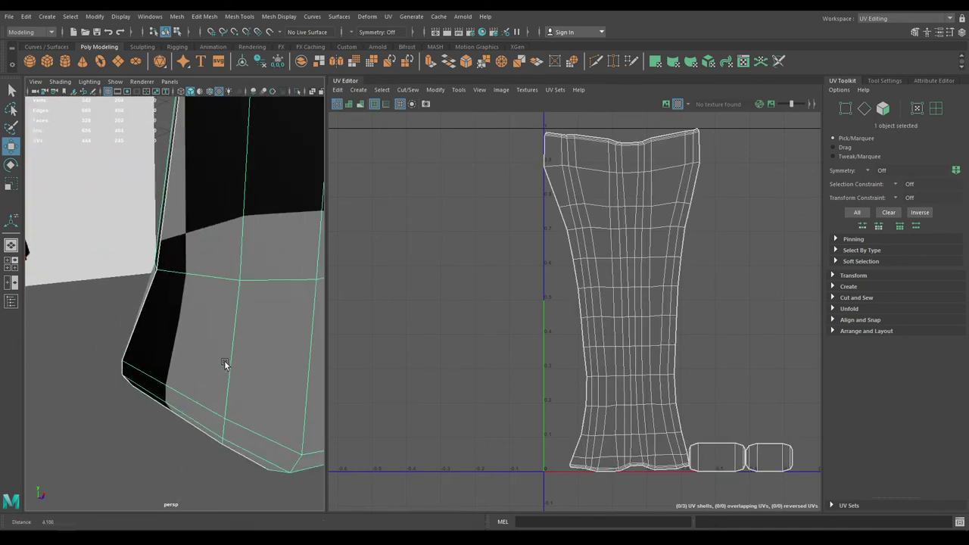
left_click(243, 447)
scroll(263, 418, "down", 5)
- Select the ring of lengthwise edges around the handle's flared bottom section and soften them
right_click_drag(228, 343, 228, 235)
left_click(198, 326)
right_click_drag(240, 277, 129, 311, "ctrl")
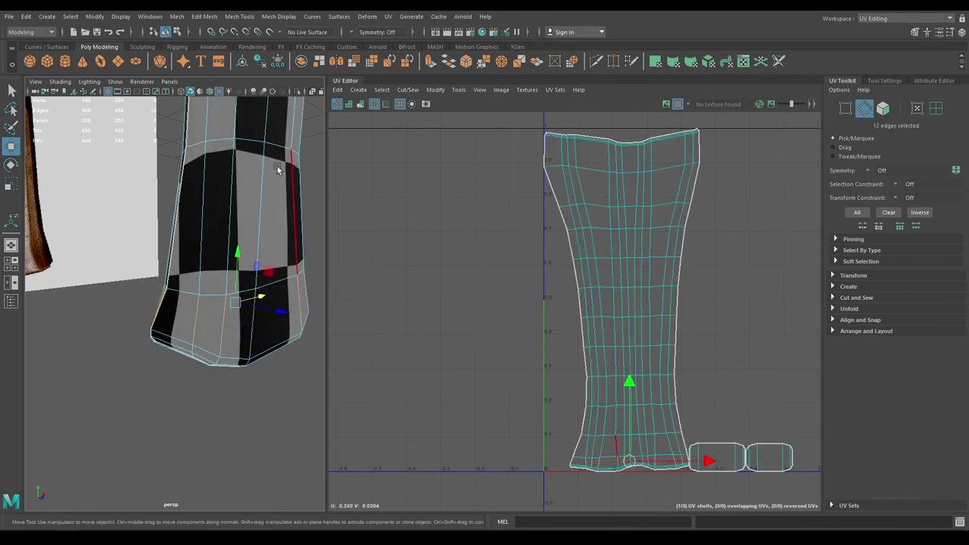
left_click(277, 20)
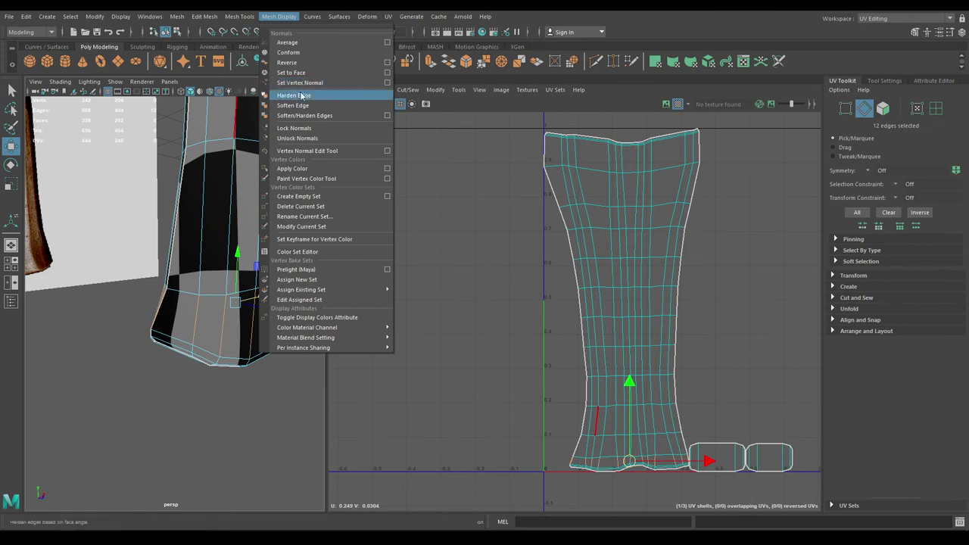
left_click(303, 106)
right_click_drag(237, 210, 288, 194)
left_click(126, 393)
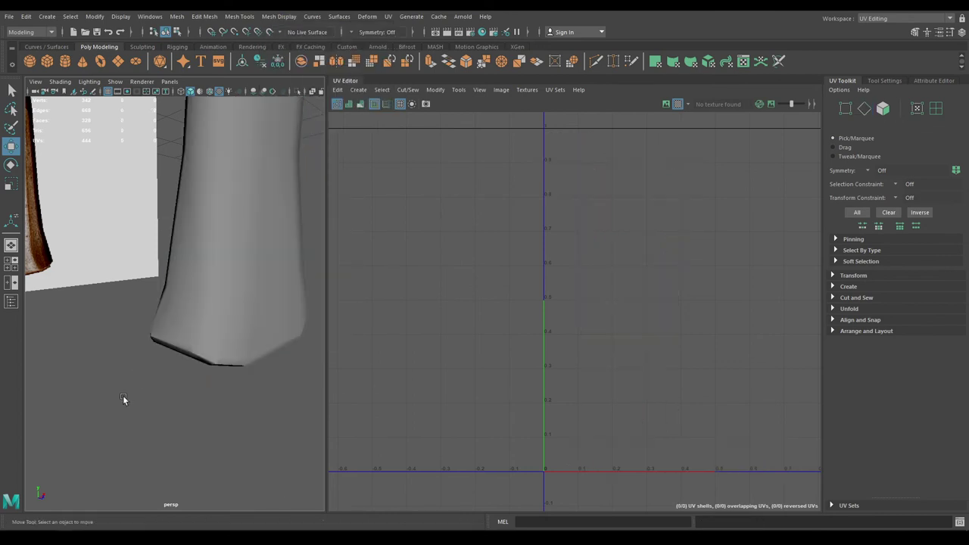
- Select the short lengthwise edges around the handle's bottom bevel as well and soften them
left_click(202, 340)
left_click_drag(203, 347, 204, 307, "alt")
right_click_drag(204, 306, 210, 348, "alt")
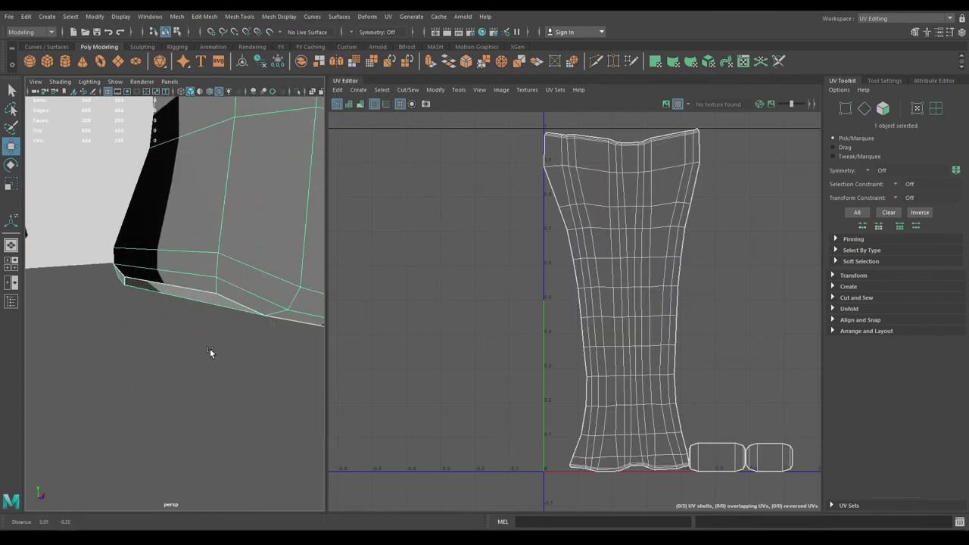
right_click_drag(230, 255, 227, 178)
double_click(216, 266)
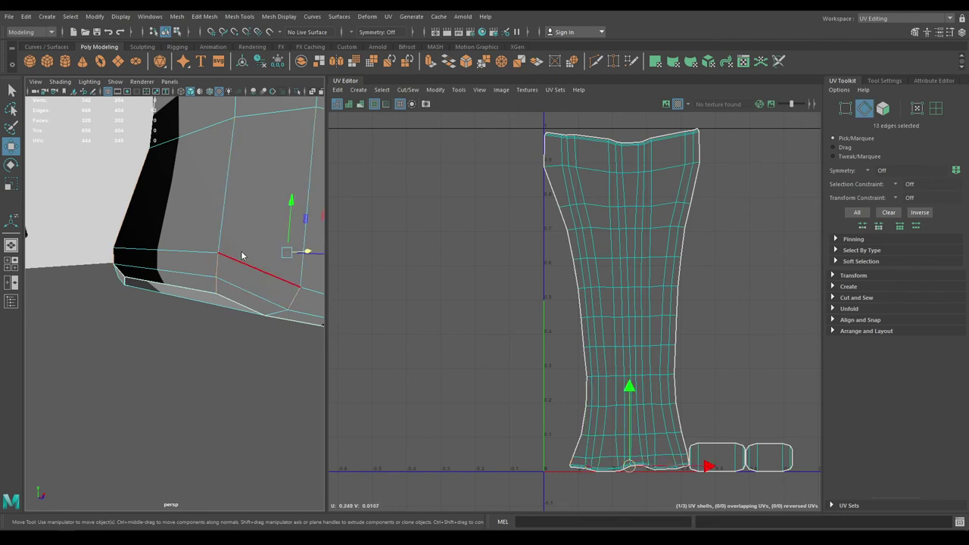
right_click_drag(242, 255, 119, 292, "ctrl")
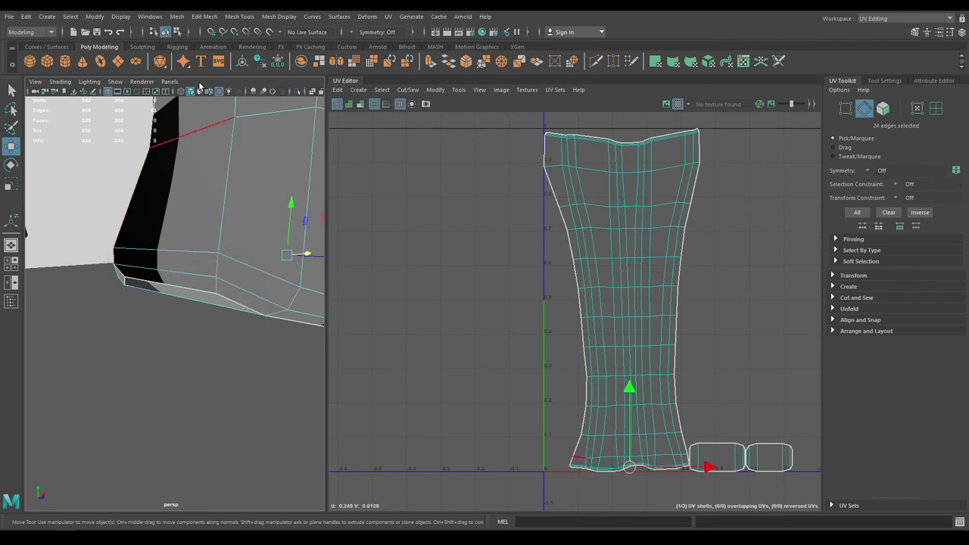
left_click(287, 20)
left_click(302, 104)
right_click_drag(237, 198, 274, 162)
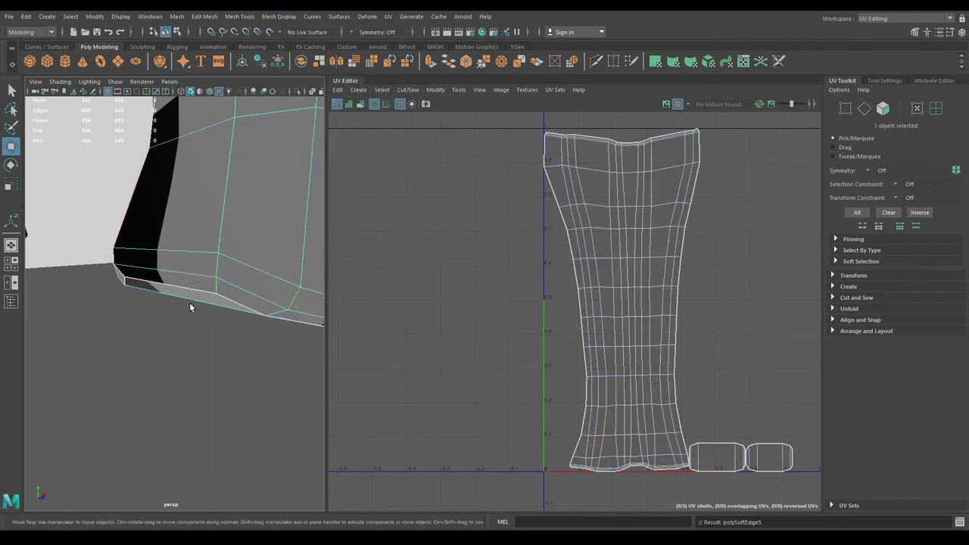
left_click(199, 367)
- Select the lengthwise edges around the handle's top end, where it protrudes above the axe head, and soften them
right_click_drag(198, 367, 168, 230, "alt")
middle_click_drag(168, 231, 203, 421, "alt")
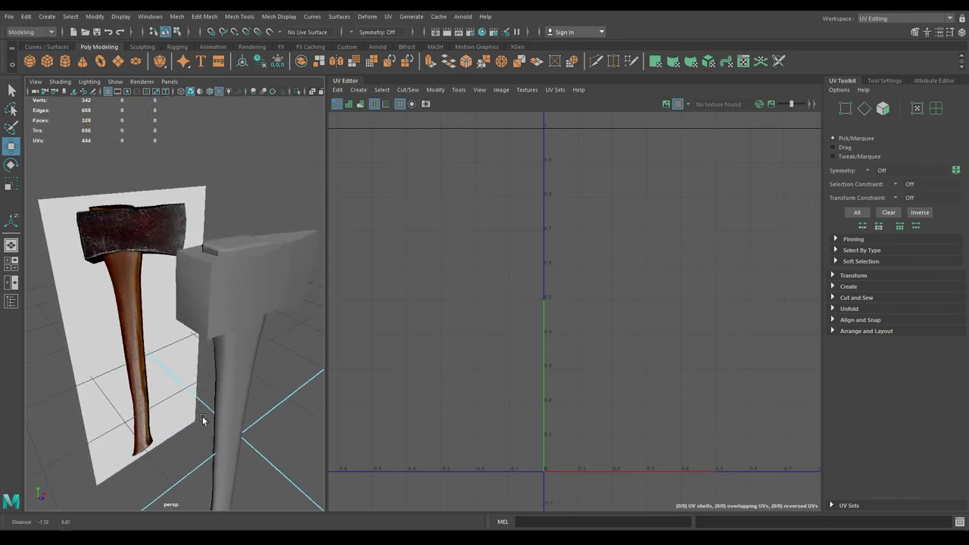
right_click_drag(203, 420, 203, 387, "alt")
left_click_drag(203, 387, 172, 401, "alt")
right_click_drag(171, 402, 174, 369, "alt")
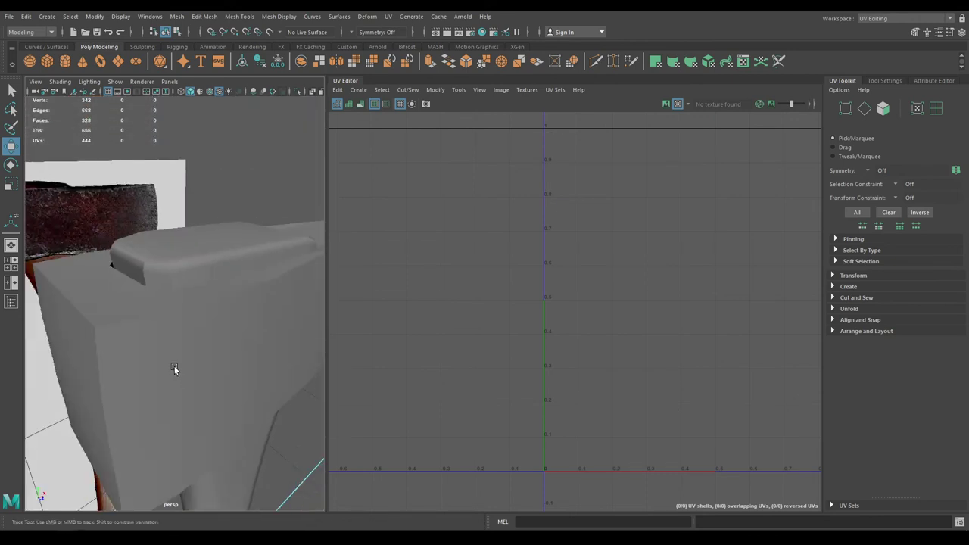
left_click(162, 281)
right_click_drag(162, 281, 166, 283, "alt")
right_click_drag(174, 242, 173, 225)
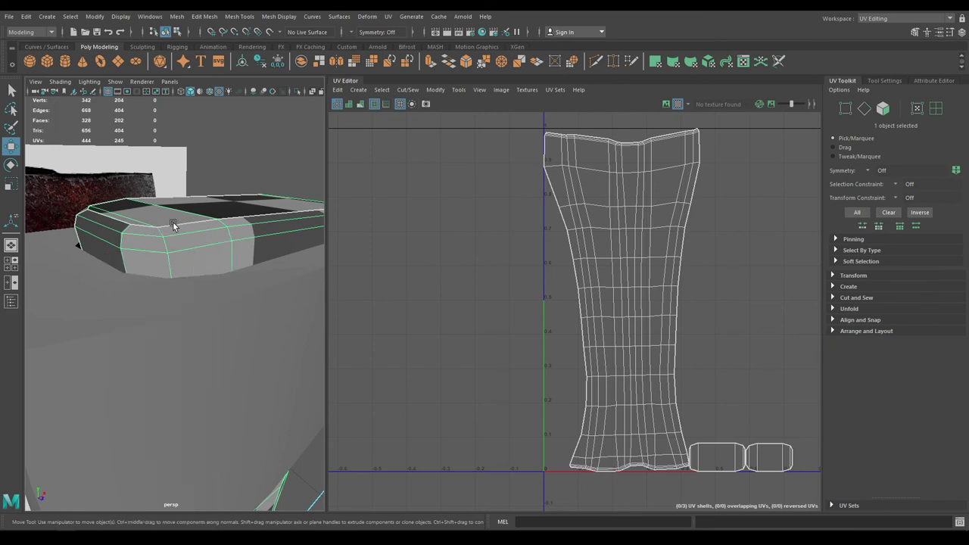
left_click(170, 266)
left_click(168, 248, "shift")
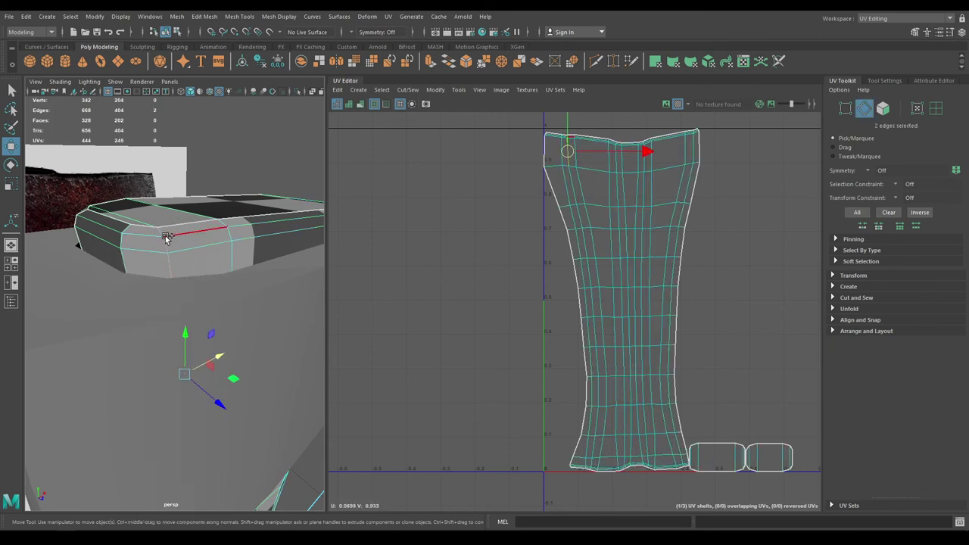
right_click_drag(176, 234, 74, 275, "ctrl")
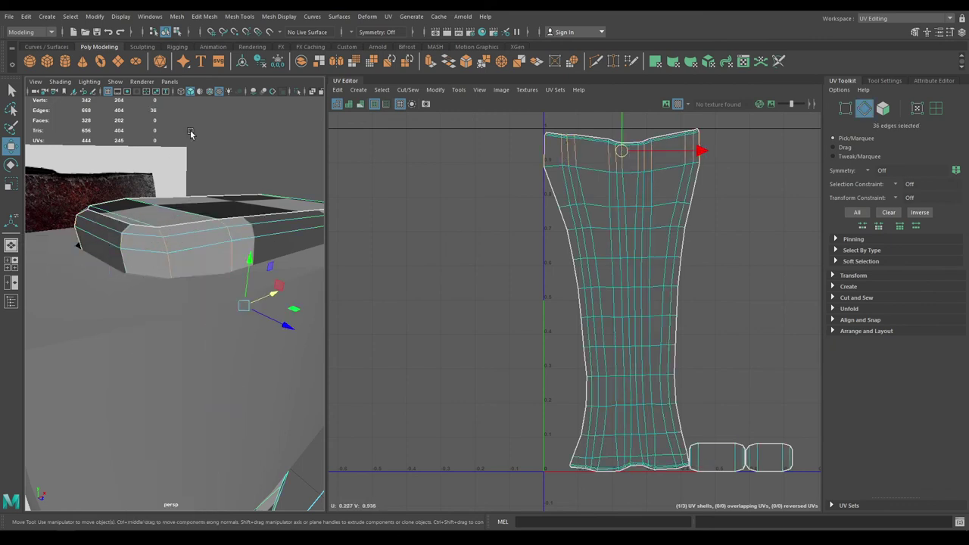
left_click(291, 17)
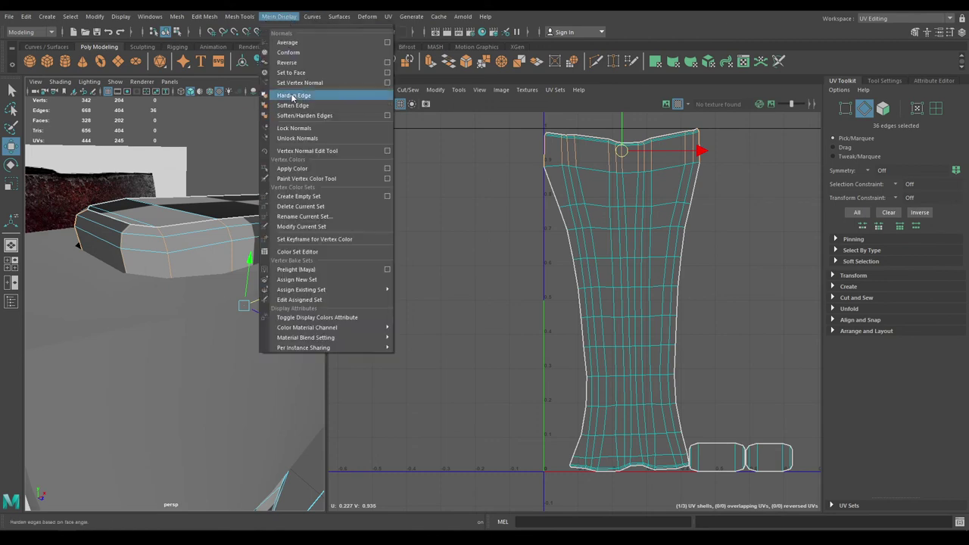
left_click(296, 105)
right_click_drag(212, 181, 262, 151)
left_click(264, 150)
- Select the axe head and handle together and examine their checker pattern and UV shells
scroll(263, 149, "down", 10)
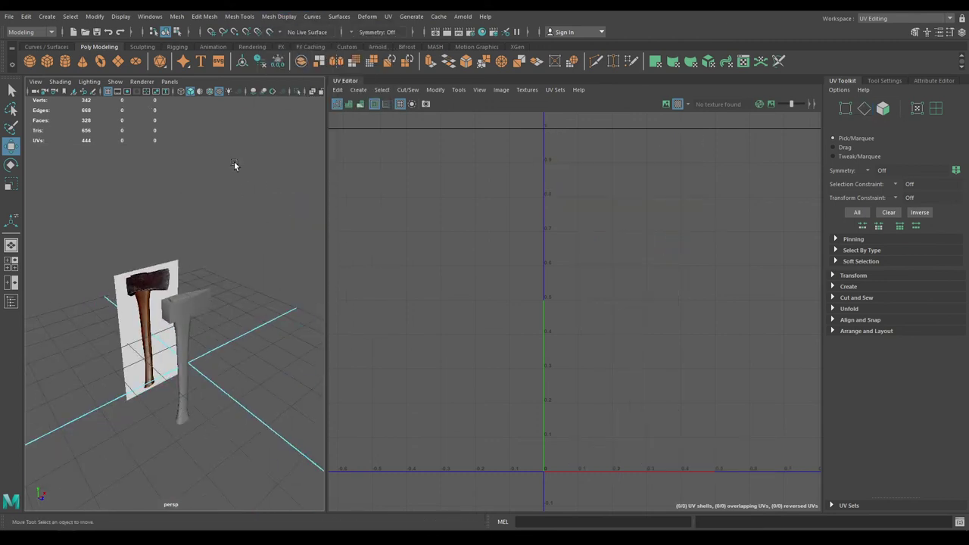
scroll(229, 335, "up", 10)
scroll(239, 359, "down", 7)
left_click_drag(219, 312, 234, 298, "alt")
left_click_drag(248, 241, 181, 393)
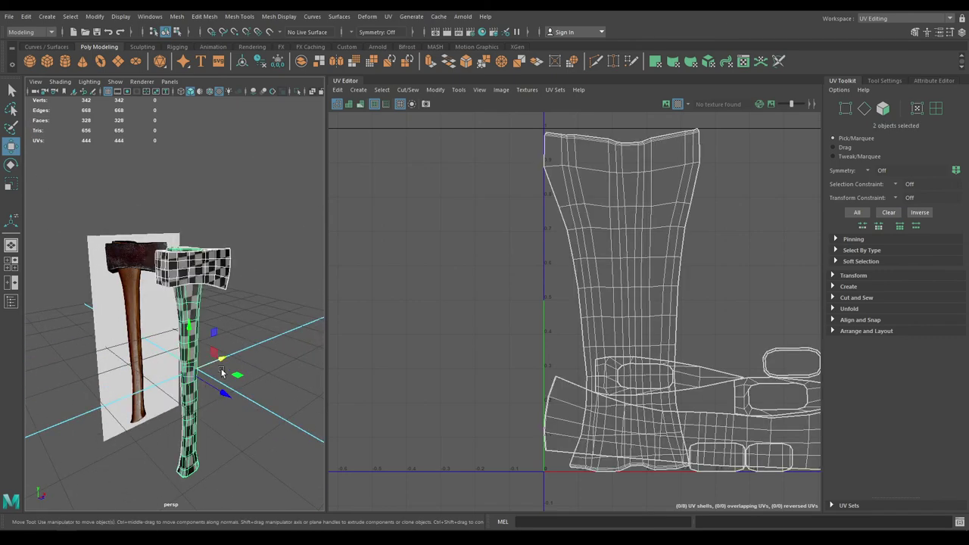
middle_click_drag(238, 340, 242, 307, "alt")
- Assign a new Blinn material to the axe head
scroll(248, 330, "up", 6)
left_click(230, 170)
middle_click_drag(212, 166, 208, 219, "alt")
scroll(208, 219, "up", 4)
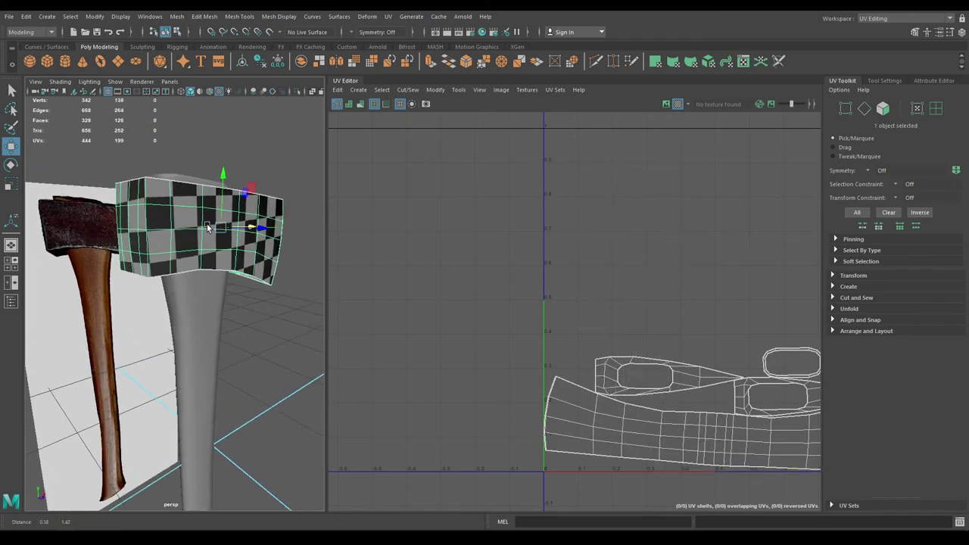
right_click(207, 216)
right_click_drag(222, 506, 295, 452)
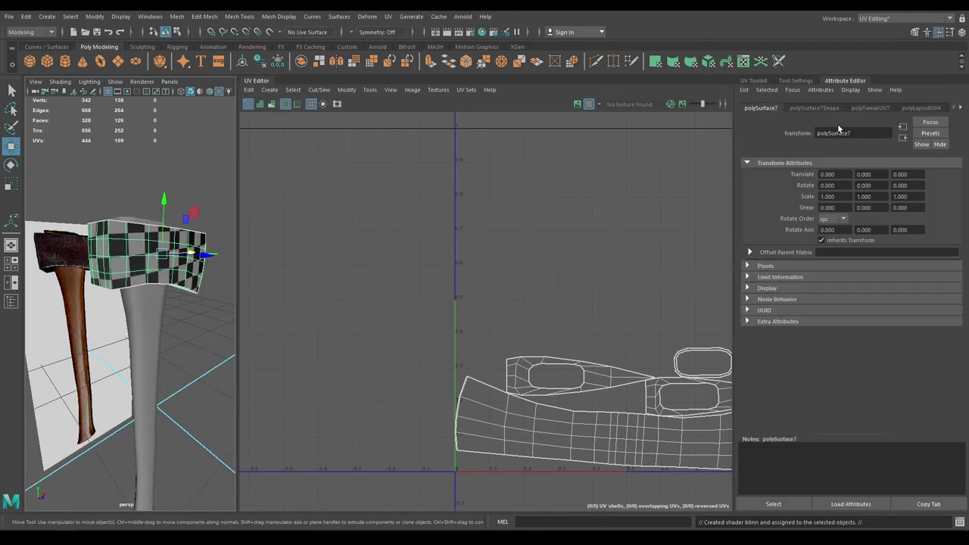
- Delete the axe head's construction history
left_click(27, 16)
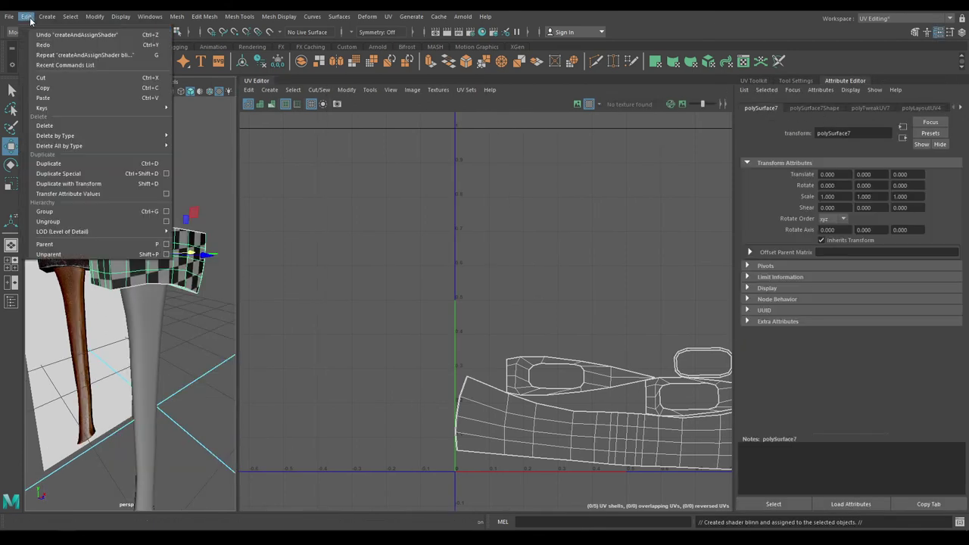
mouse_move(75, 135)
left_click(199, 135)
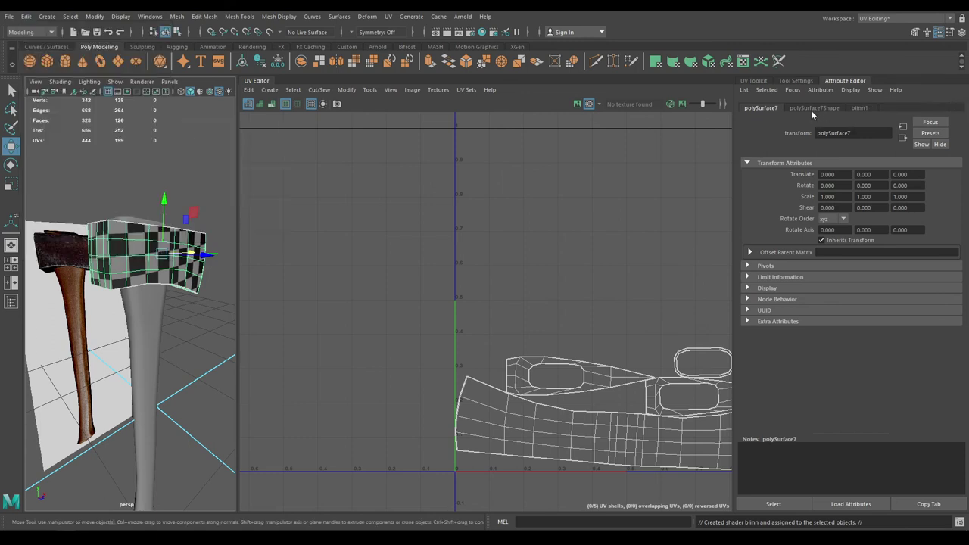
- Rename the axe head's mesh shape as Axe and its Blinn material as Metal
left_click(813, 110)
left_click(838, 137)
type("A")
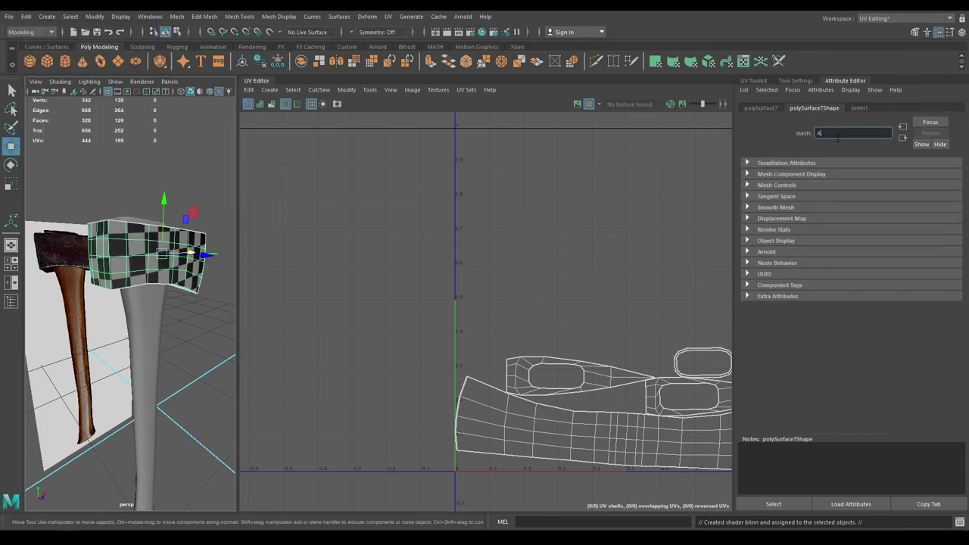
type("xe")
key("Return")
left_click(818, 109)
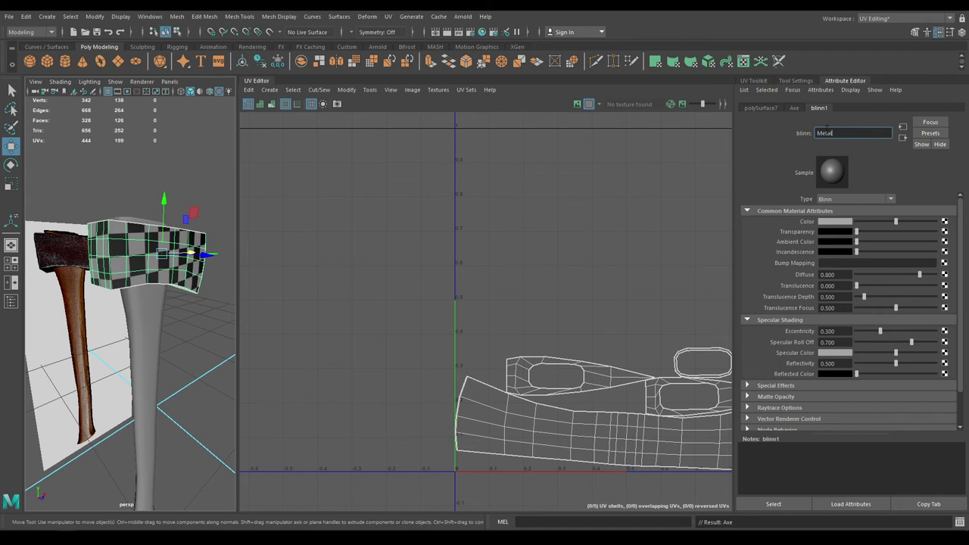
- Assign a new Blinn material to the handle and delete the handle's construction history
left_click(150, 309)
right_click_drag(150, 309, 259, 451)
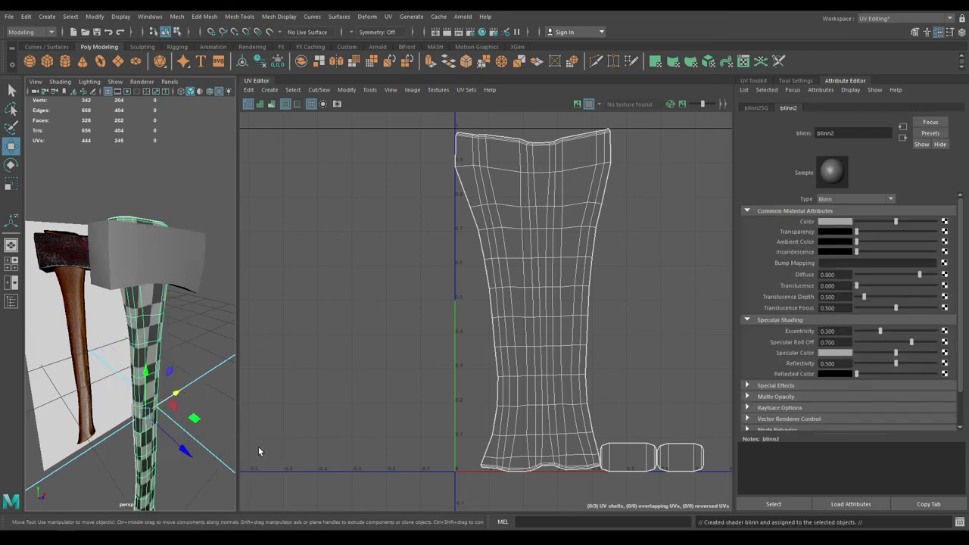
left_click(30, 19)
mouse_move(92, 136)
left_click(191, 136)
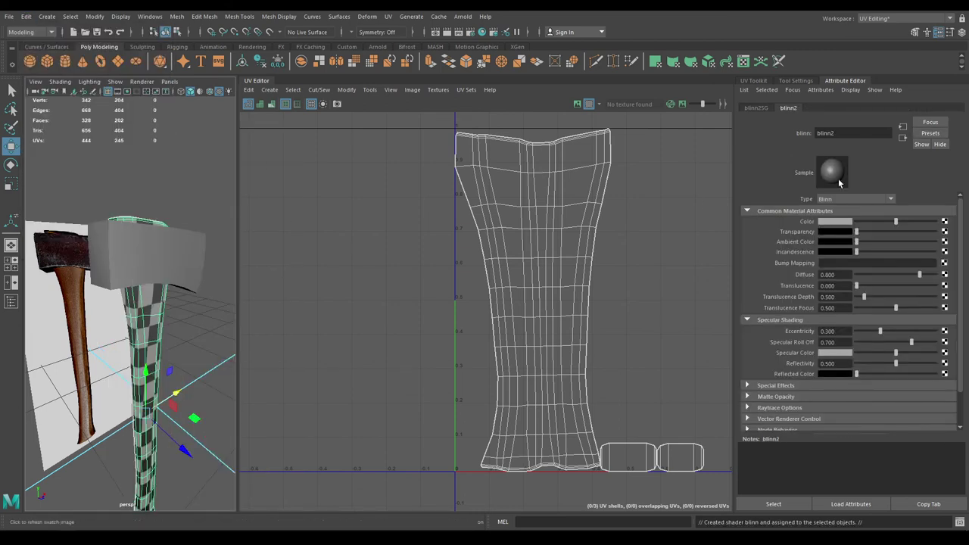
- Rename the handle's mesh shape as Handle and its Blinn material as Wood
left_click(161, 333)
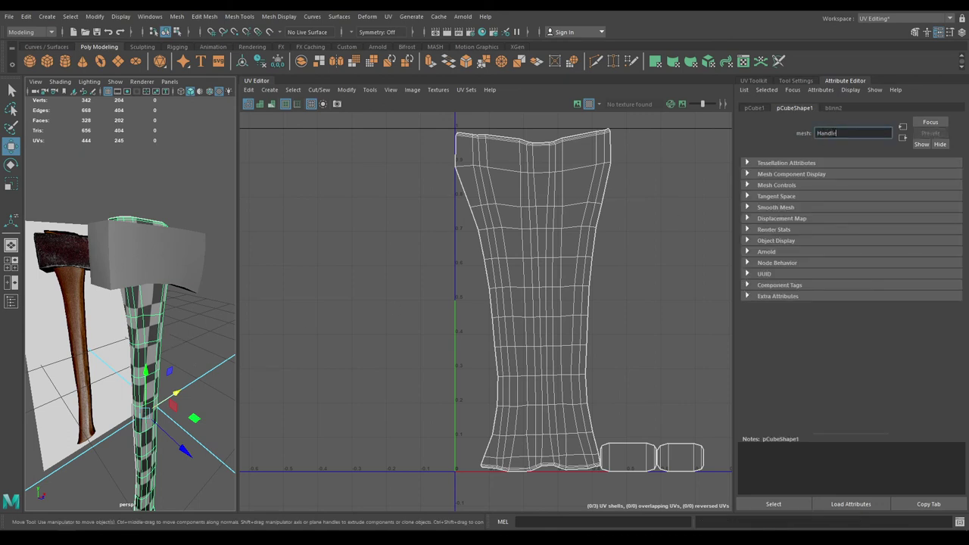
key("Return")
left_click(815, 109)
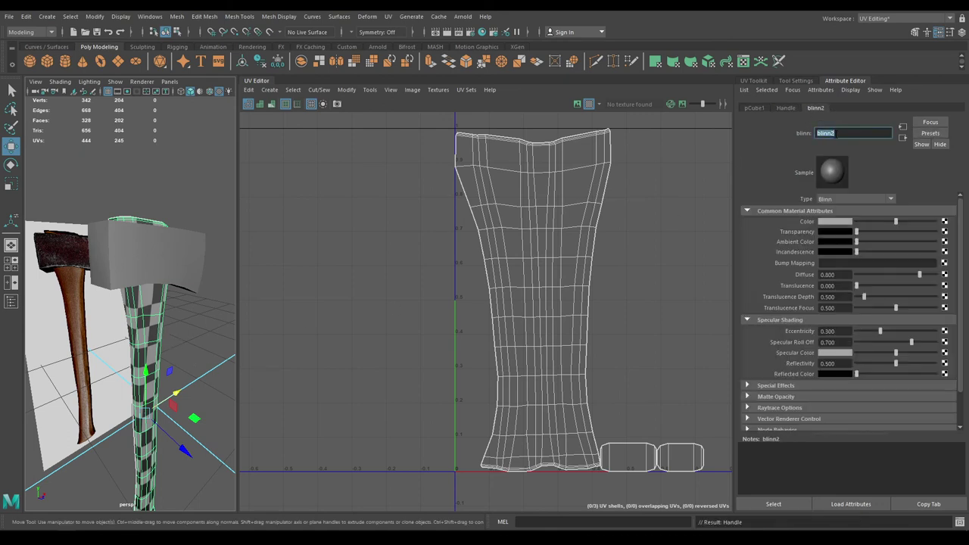
left_click(128, 272)
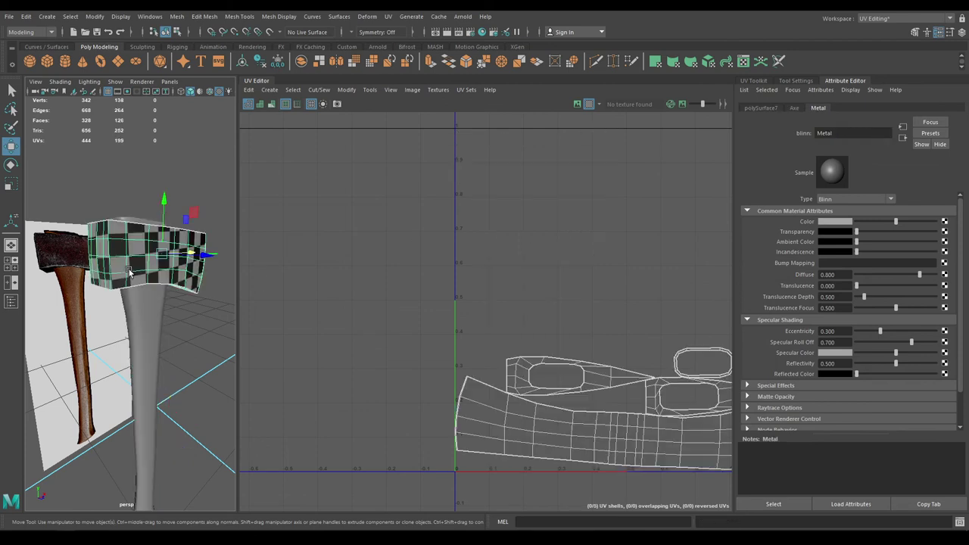
left_click(198, 167)
- Select the first run of edges around the axe head's top face and handle opening
scroll(193, 321, "down", 3)
left_click_drag(193, 320, 187, 394, "alt")
scroll(159, 303, "up", 6)
scroll(171, 427, "up", 4)
left_click_drag(171, 427, 174, 411, "alt")
scroll(173, 411, "up", 3)
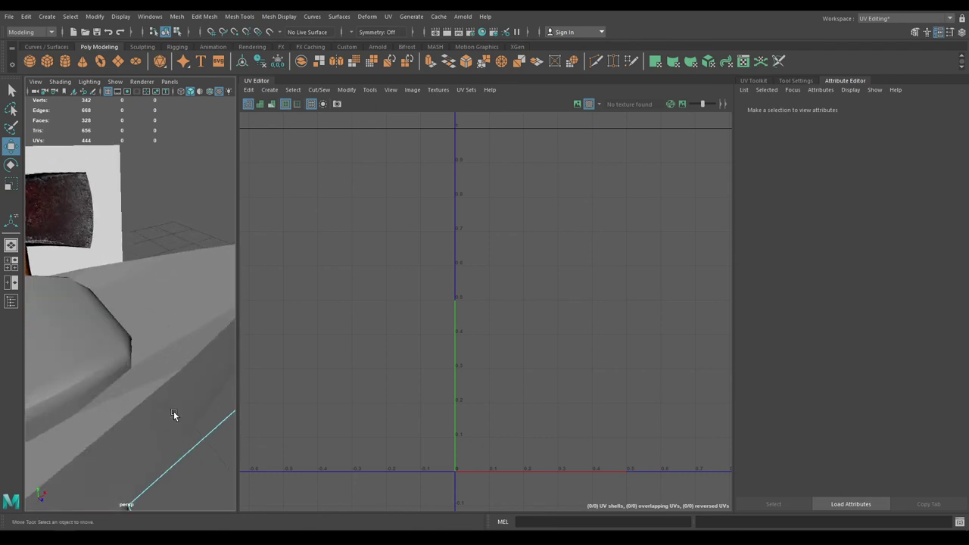
left_click(172, 417)
right_click_drag(177, 383, 175, 226)
left_click(151, 463)
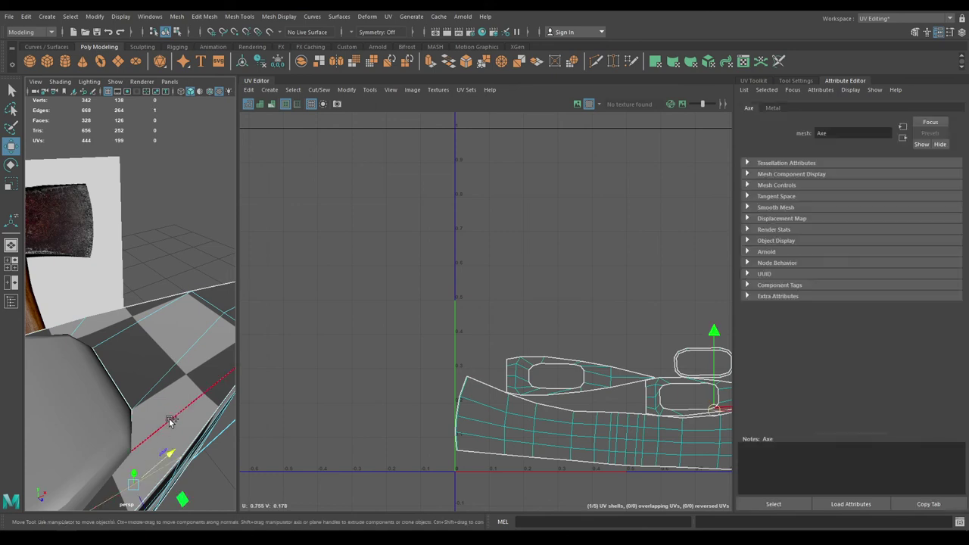
left_click(171, 422, "shift")
left_click(162, 378, "shift")
left_click(130, 335, "shift")
left_click(80, 326, "shift")
middle_click_drag(81, 326, 220, 287, "alt")
scroll(144, 342, "down", 4)
left_click(125, 330, "shift")
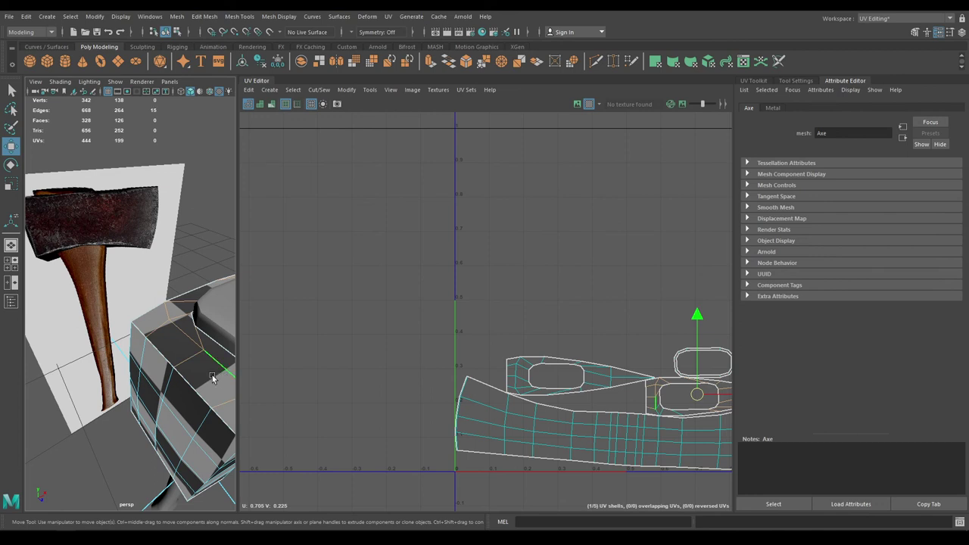
- Add the remaining top-face edges toward the blade and adjust the selected edges' normals, then return to object mode
left_click_drag(212, 378, 167, 370, "alt")
left_click(96, 353, "shift")
middle_click_drag(96, 353, 150, 356, "alt")
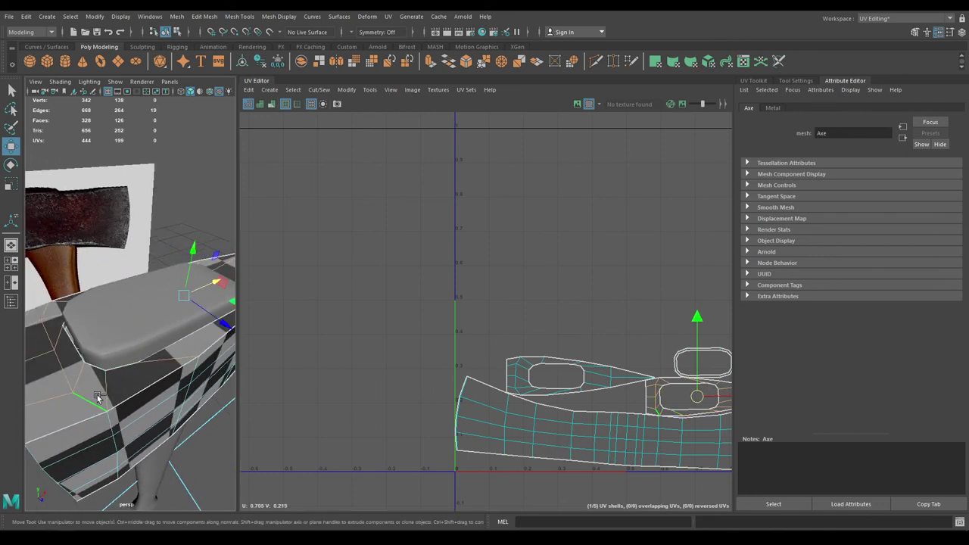
left_click_drag(97, 398, 104, 382, "alt")
left_click(94, 354, "shift")
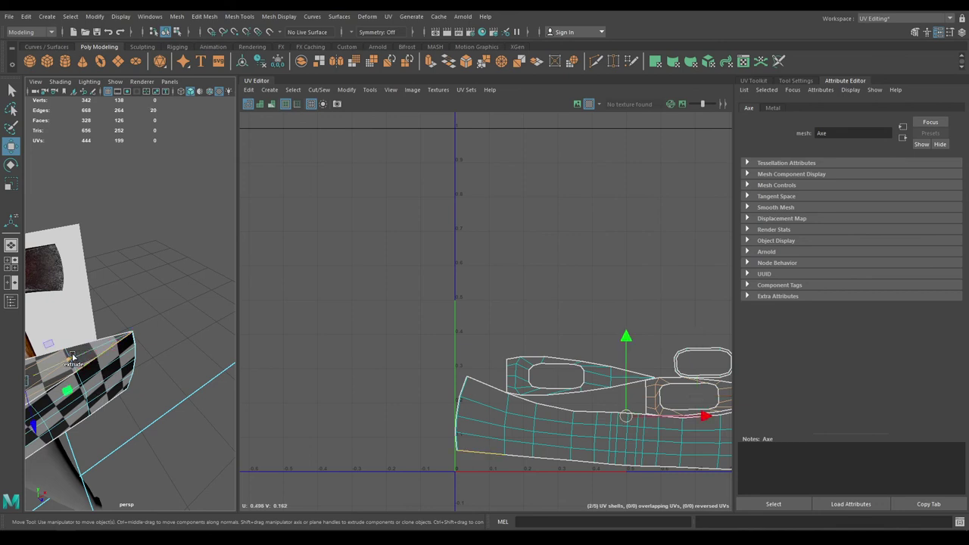
key("ctrl+z")
left_click(89, 356, "shift")
left_click_drag(72, 354, 81, 364, "alt")
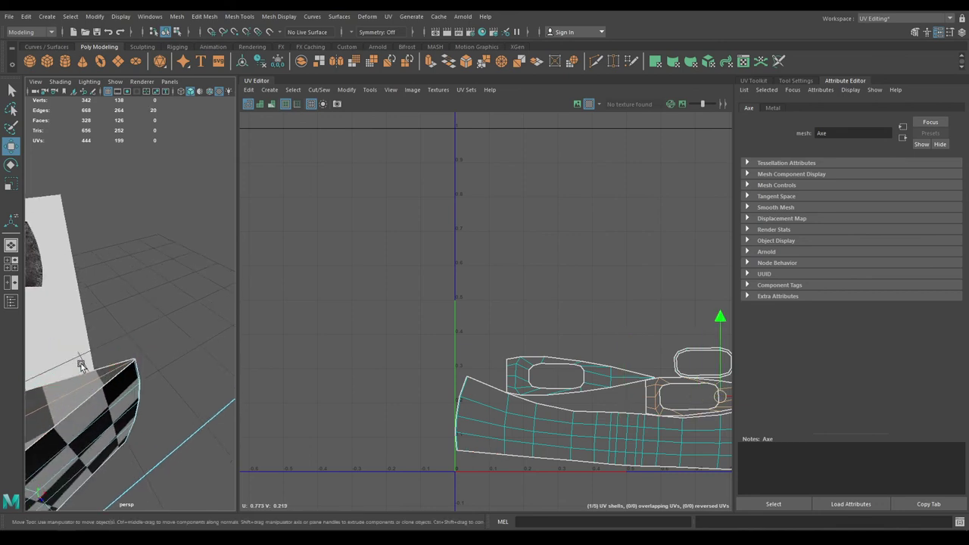
right_click_drag(81, 363, 113, 362, "alt")
left_click(149, 389, "shift")
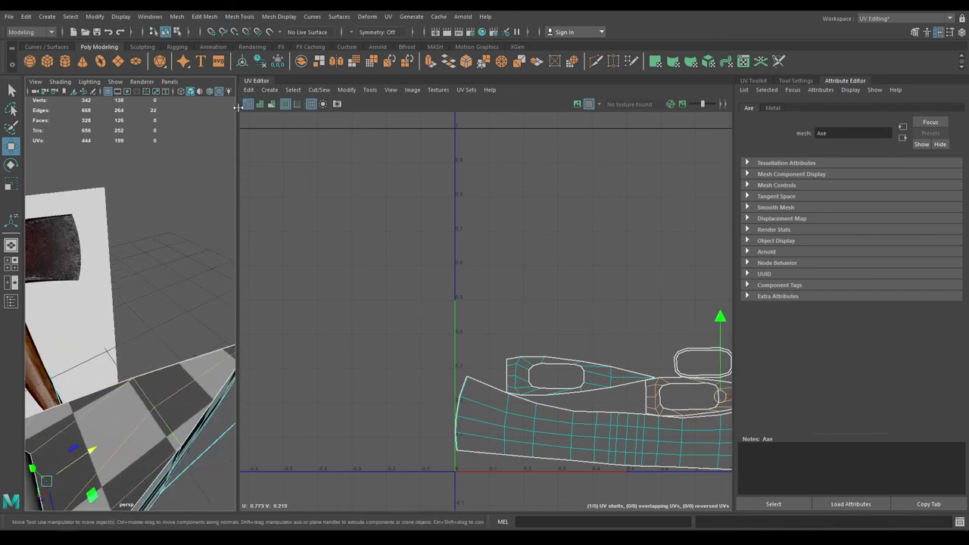
left_click(279, 15)
left_click(299, 102)
right_click_drag(167, 232, 206, 204)
left_click(207, 204)
left_click_drag(204, 209, 218, 239, "alt")
right_click_drag(218, 239, 219, 256, "alt")
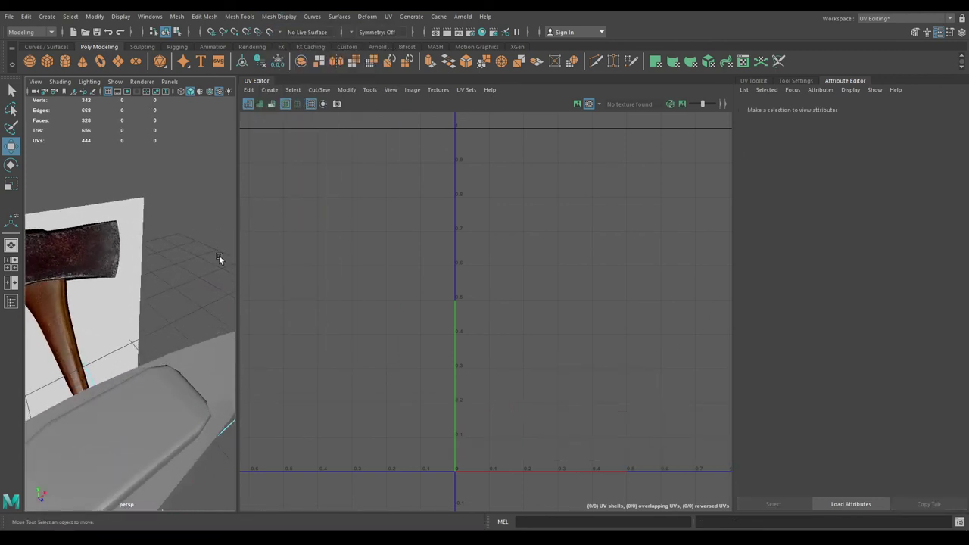
- Shift the handle slightly along its X axis to centre it in the axe head's opening, checking from the top
left_click_drag(220, 258, 227, 241, "alt")
left_click_drag(213, 283, 168, 286, "alt")
key("space")
scroll(173, 348, "up", 2)
scroll(113, 307, "up", 2)
left_click(104, 303)
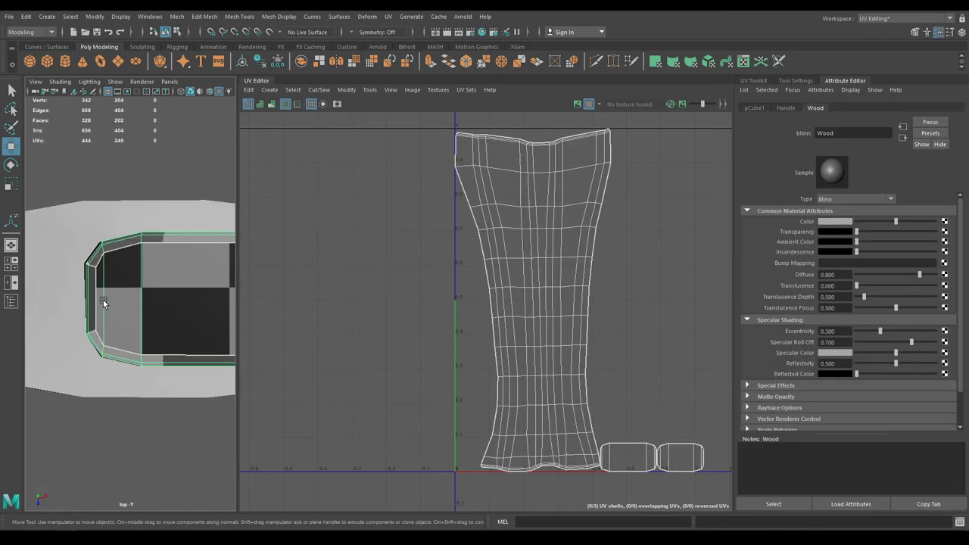
mouse_move(152, 300)
right_mouse_down("alt")
mouse_move(134, 291)
mouse_move(162, 303)
right_mouse_up("alt")
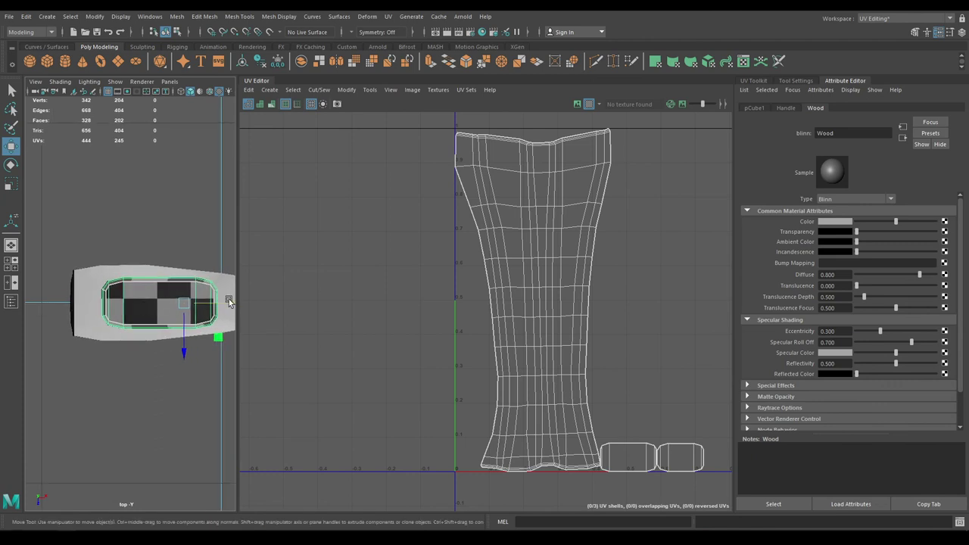
left_click_drag(230, 301, 230, 302)
middle_click_drag(230, 302, 226, 302)
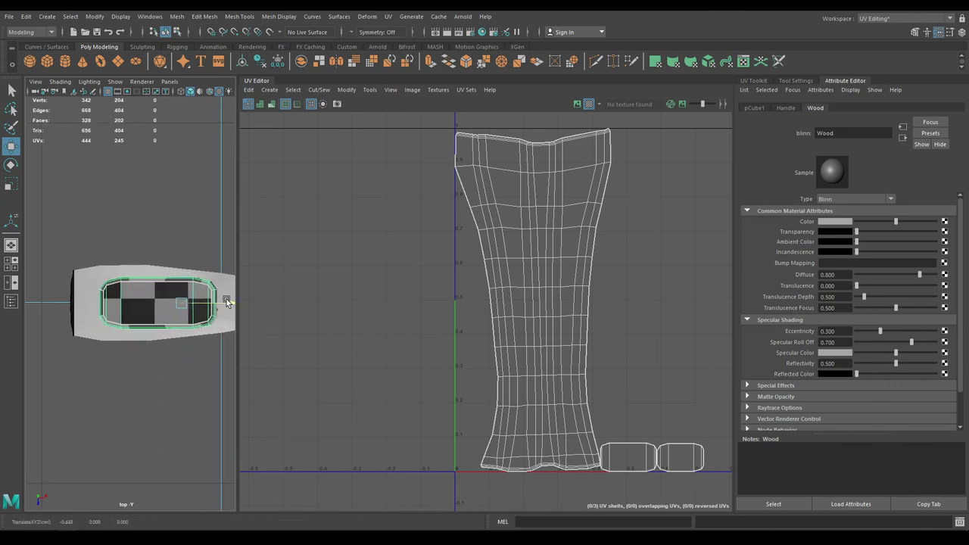
key("space")
left_click_drag(196, 283, 158, 233)
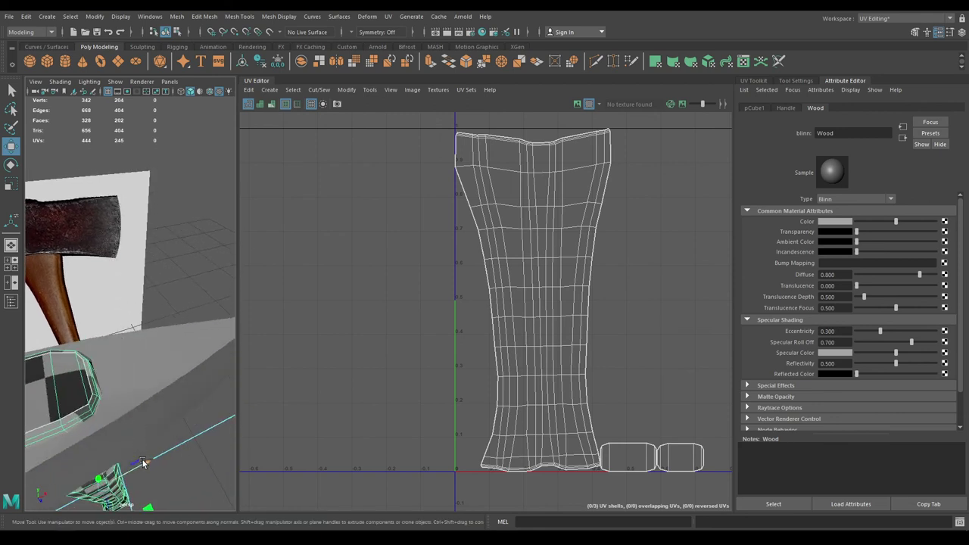
left_click_drag(145, 462, 148, 460)
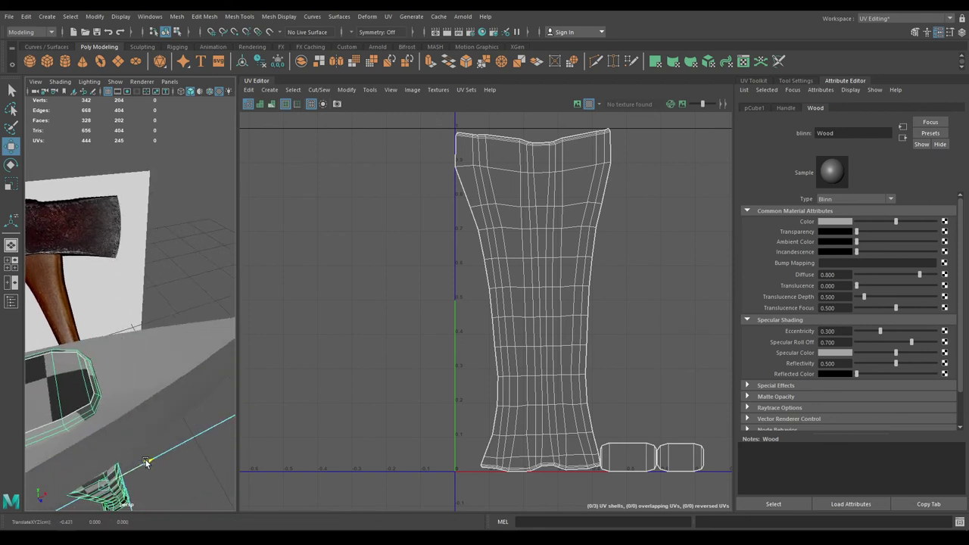
left_click_drag(145, 378, 160, 394, "alt")
- Deselect the handle and save the scene
left_click(195, 292)
right_click_drag(196, 349, 155, 306, "alt")
left_click_drag(154, 307, 161, 236, "alt")
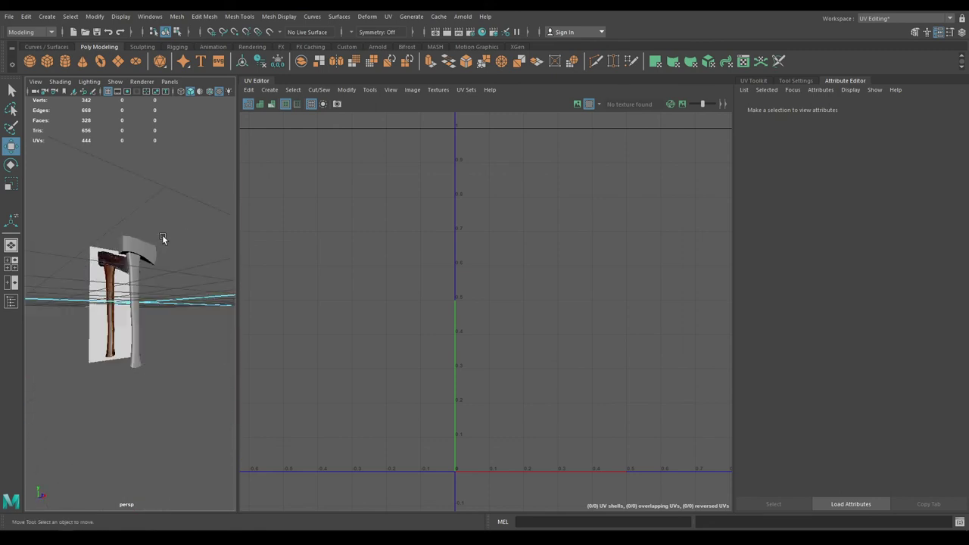
right_click_drag(162, 235, 146, 318, "alt")
key("ctrl+s")
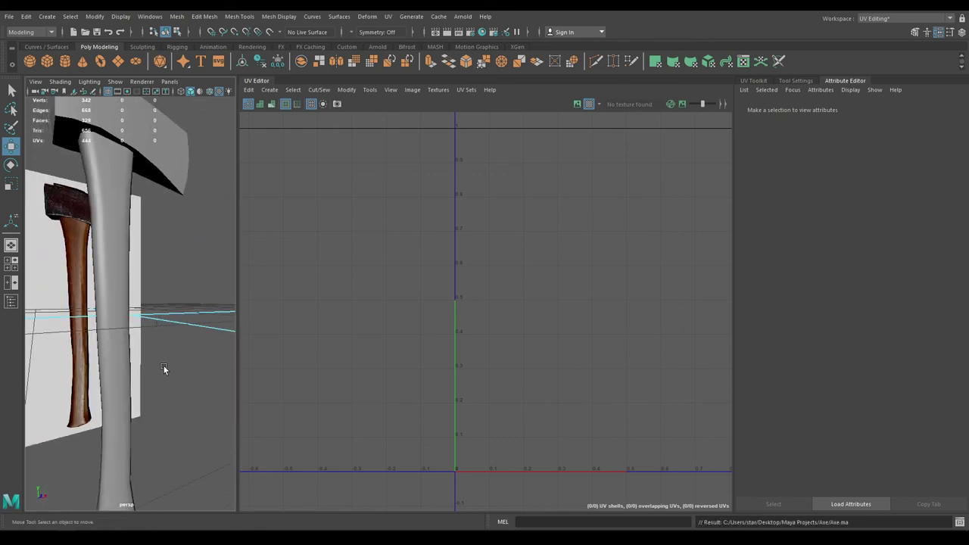
- Isolate the axe head by hiding all unselected objects in the standard modeling workspace
right_click_drag(163, 365, 167, 256, "alt")
left_click_drag(172, 211, 44, 440)
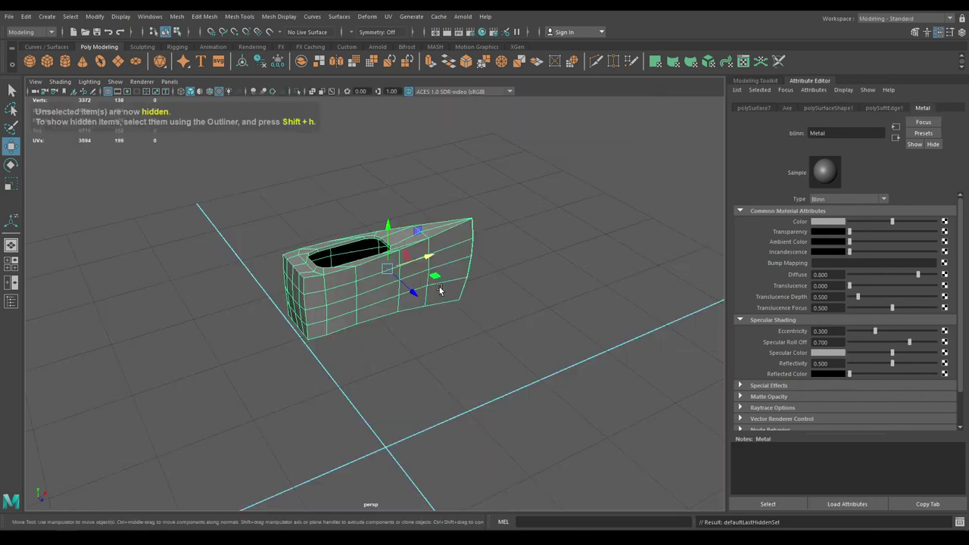
left_click_drag(363, 333, 386, 350, "alt")
right_click_drag(385, 351, 385, 266, "alt")
middle_click_drag(384, 266, 432, 346, "alt")
- Select the axe head's upper outer rim edges, the handle opening's rim and the rear corner edges
right_click_drag(457, 259, 457, 234)
double_click(460, 258)
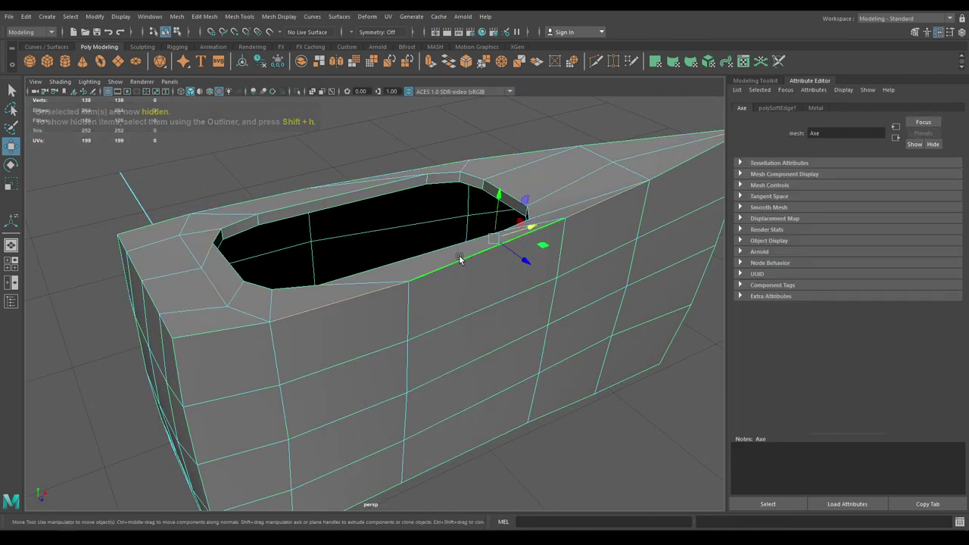
left_click(234, 326, "shift")
double_click(237, 276, "shift")
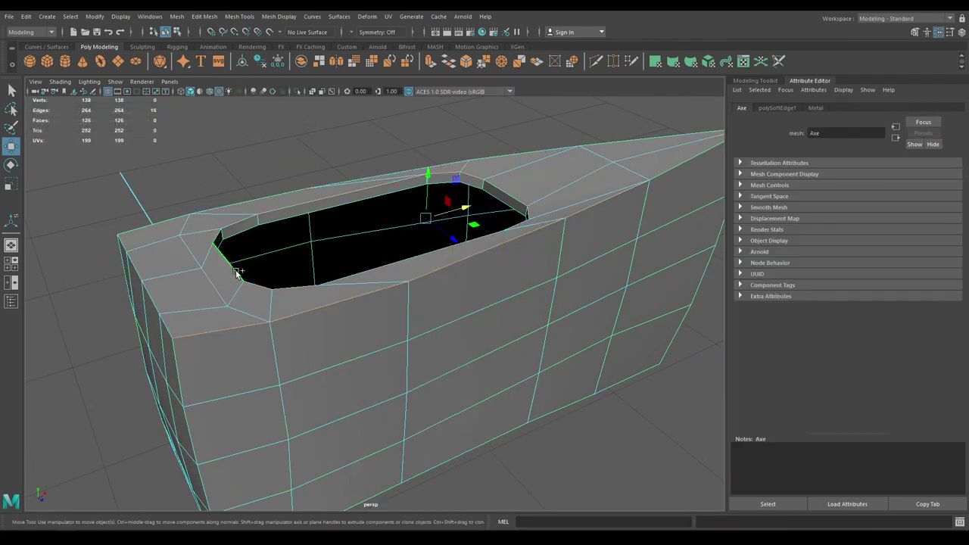
double_click(222, 208, "shift")
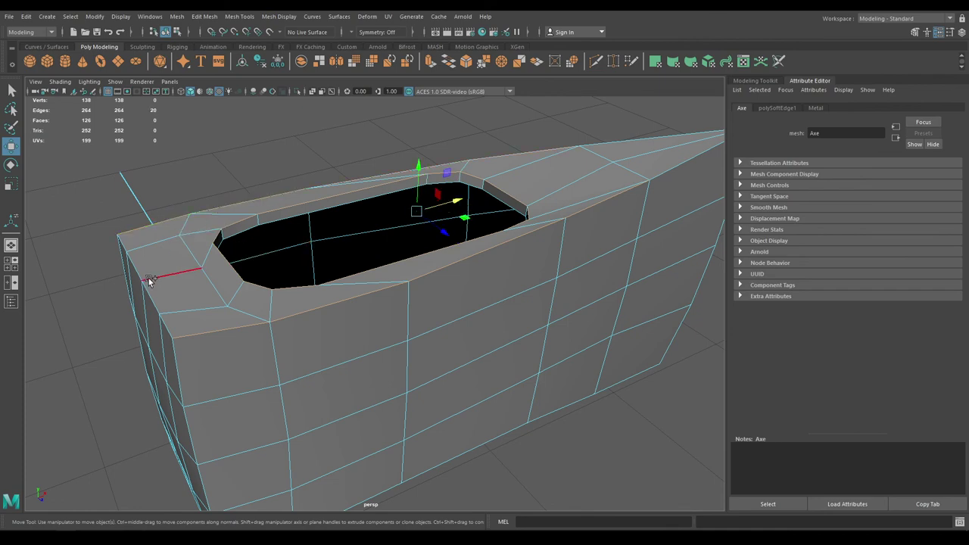
double_click(186, 361, "shift")
left_click_drag(218, 376, 339, 341, "alt")
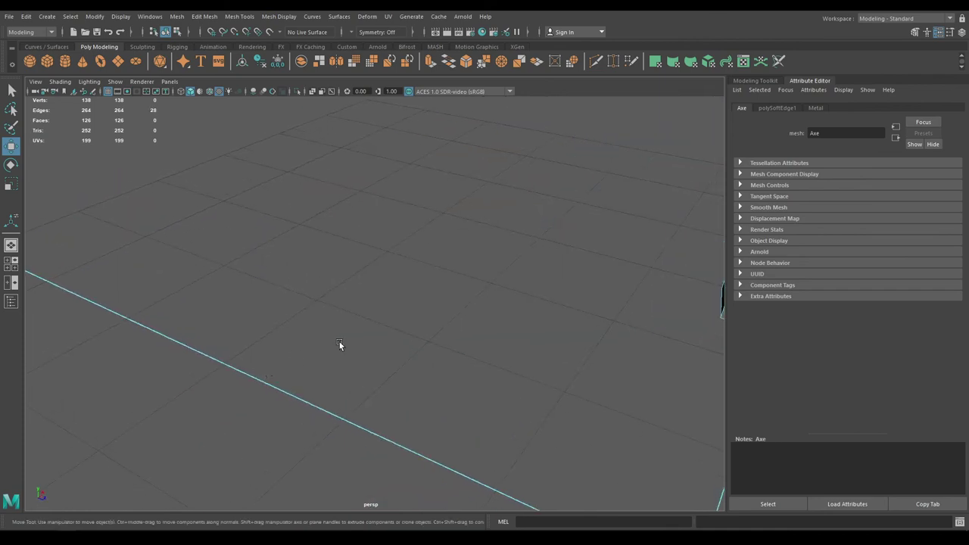
middle_click_drag(522, 280, 361, 281, "alt")
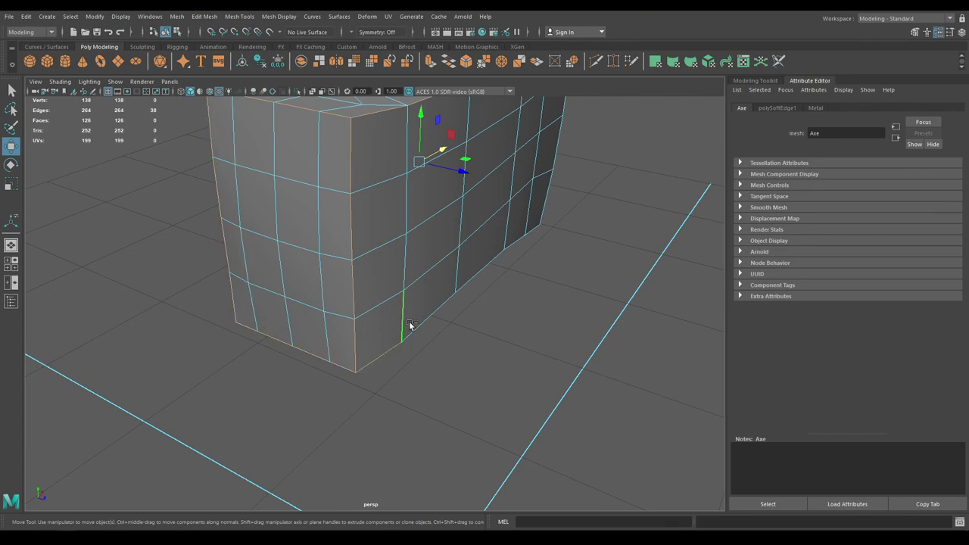
- Add the two upper rim edges that run to the blade's tip to the edge selection
left_click_drag(427, 333, 326, 325, "alt")
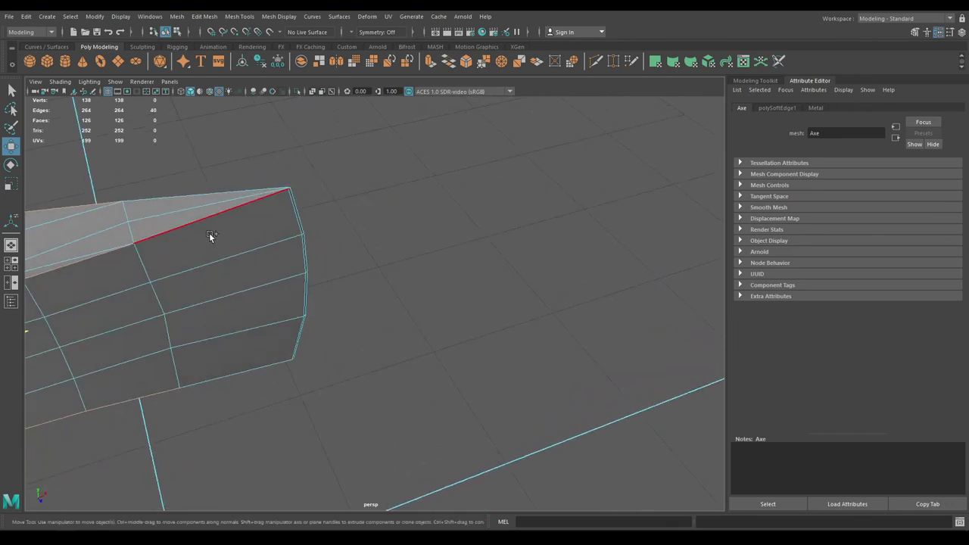
left_click(209, 233, "shift")
left_click(201, 205, "shift")
left_click_drag(225, 238, 166, 226, "alt")
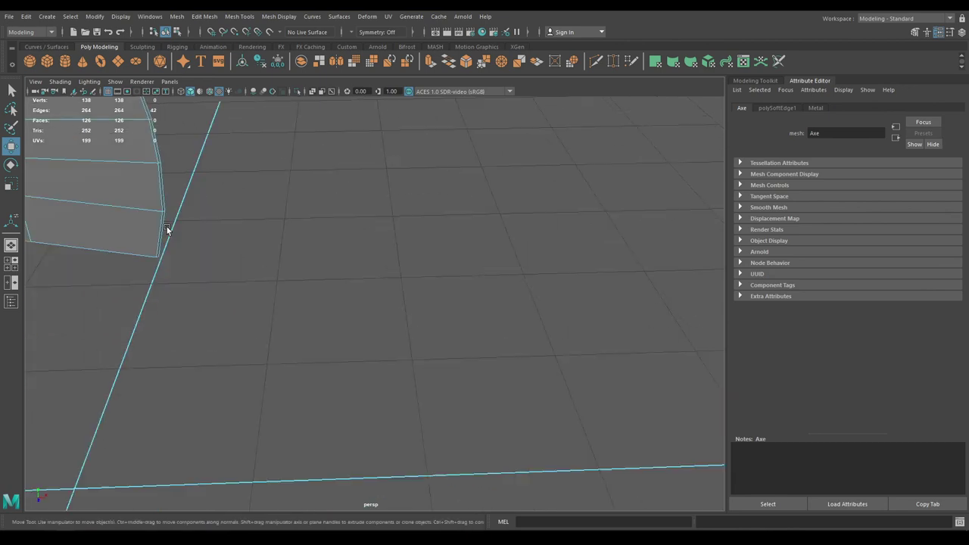
middle_click_drag(166, 226, 311, 447, "alt")
left_click_drag(311, 447, 277, 412, "alt")
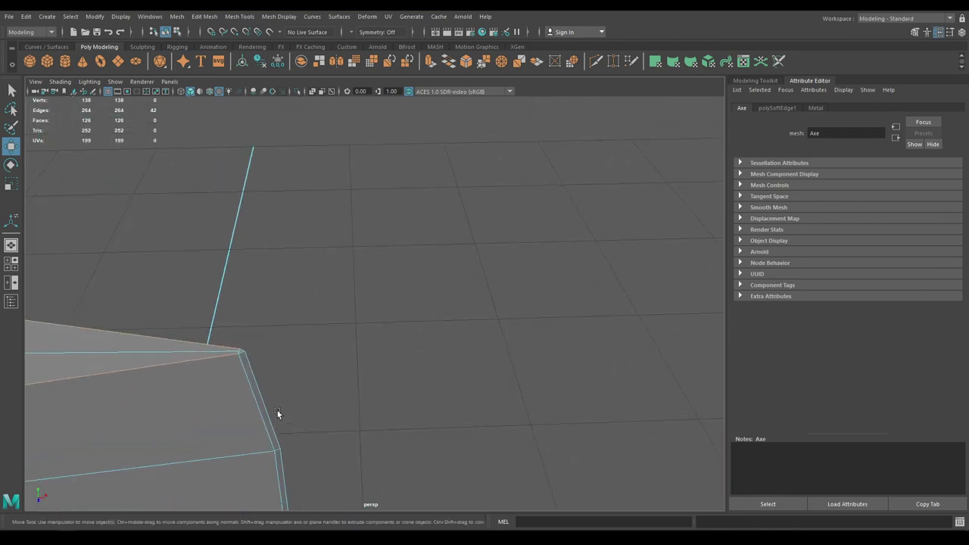
left_click_drag(240, 385, 293, 364, "alt")
middle_click_drag(293, 365, 383, 325, "alt")
left_click_drag(277, 343, 297, 312, "alt")
middle_click_drag(297, 312, 575, 329, "alt")
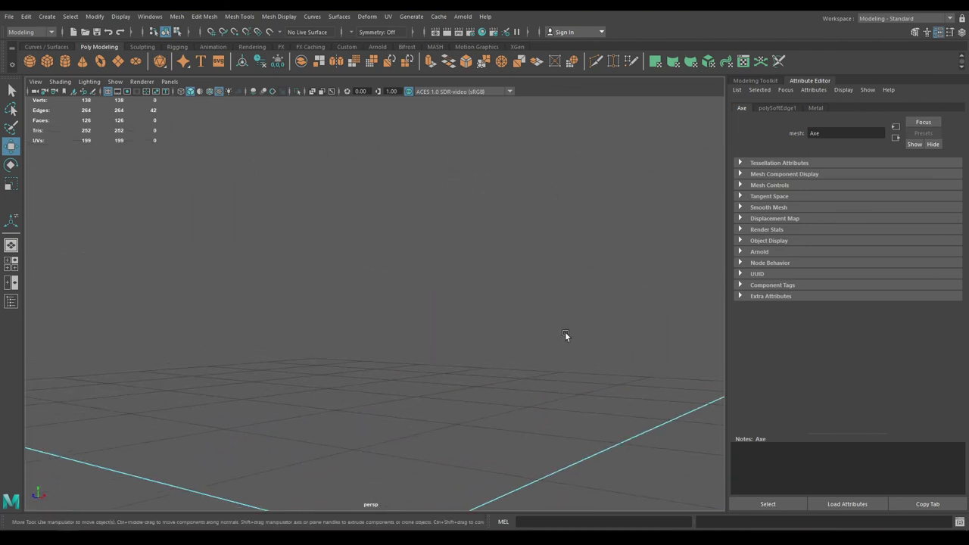
- Add the lower outer rim edges on both sides of the axe head to the edge selection
key("f")
left_click_drag(541, 361, 455, 337, "alt")
left_click(396, 366, "shift")
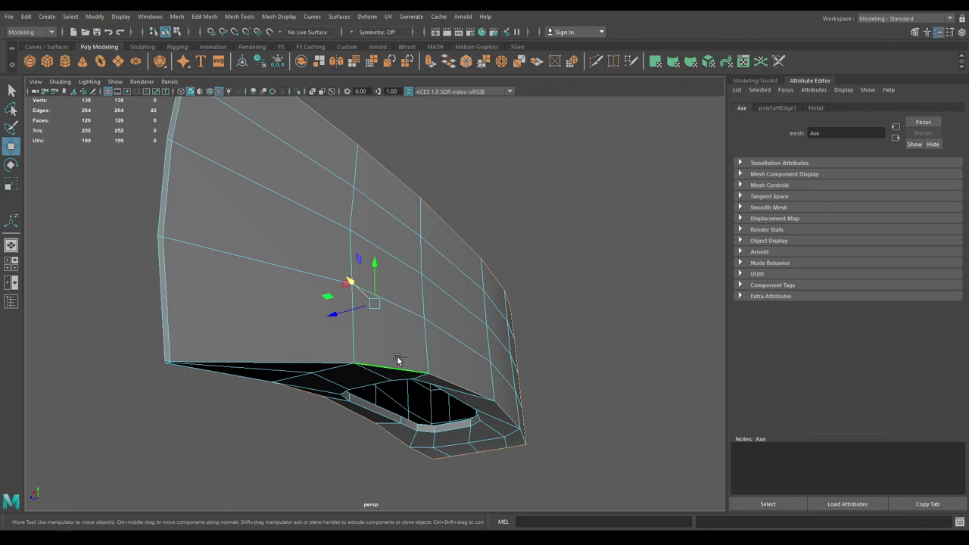
left_click(461, 387, "shift")
left_click(508, 415, "shift")
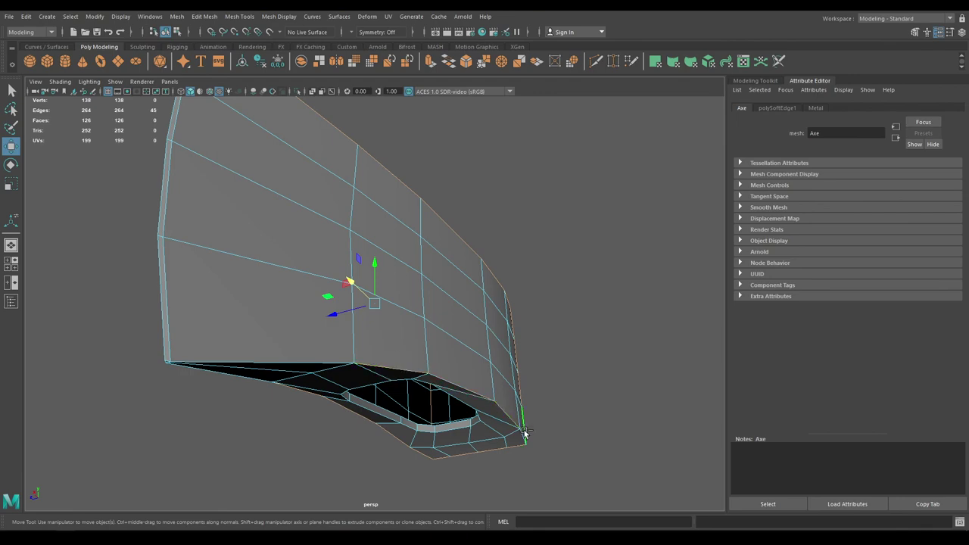
left_click(276, 355, "shift")
left_click_drag(367, 420, 377, 367, "alt")
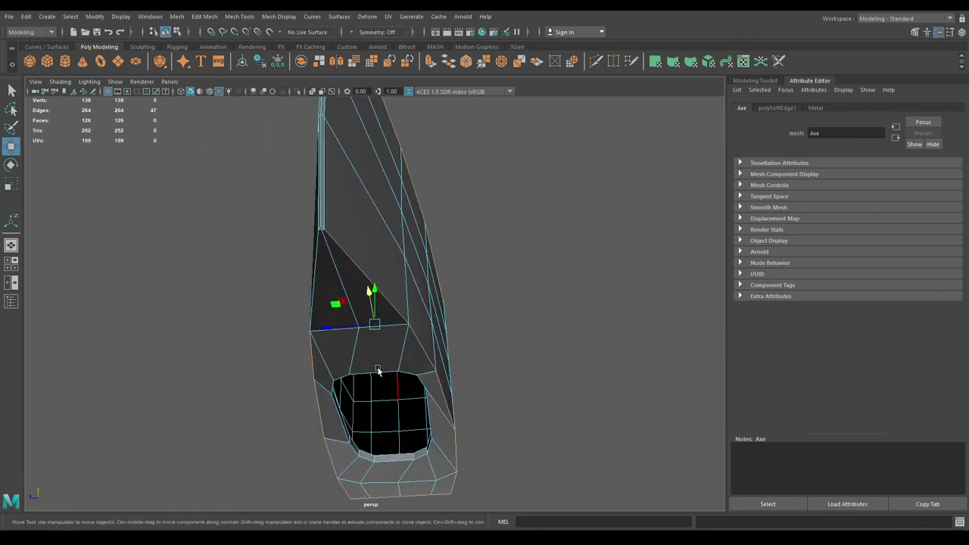
left_click(314, 281, "shift")
left_click_drag(315, 281, 413, 317, "alt")
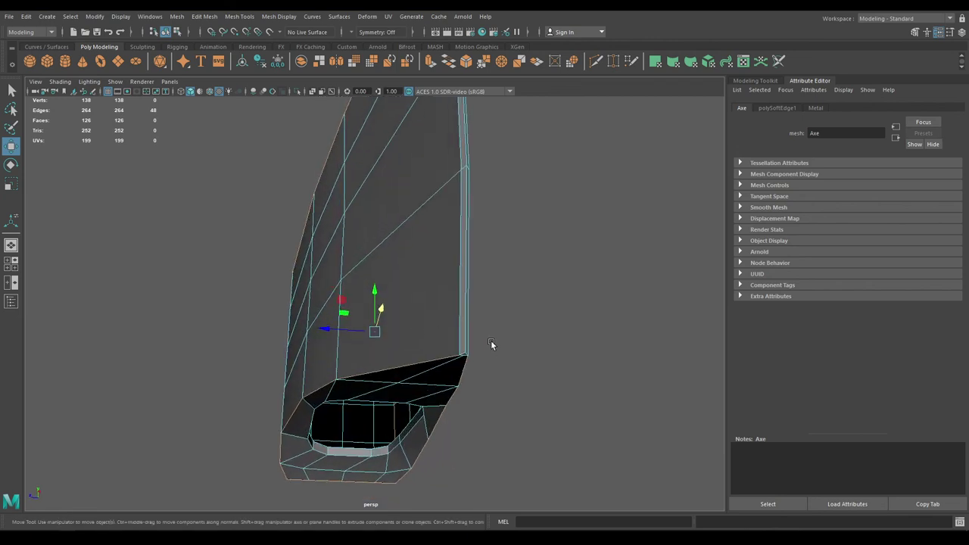
- Add the blade's lower tip edges and the vertical edges along the cutting edge to the selection
left_click(461, 351, "shift")
left_click(466, 352, "shift")
left_click(465, 300, "shift")
left_click_drag(466, 274, 460, 318, "alt")
double_click(423, 260, "shift")
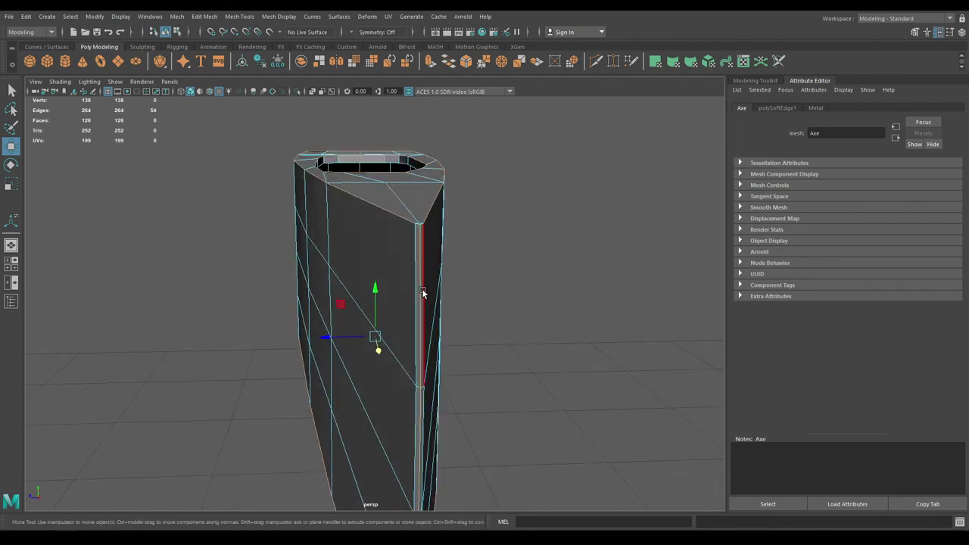
left_click_drag(423, 292, 422, 314, "alt")
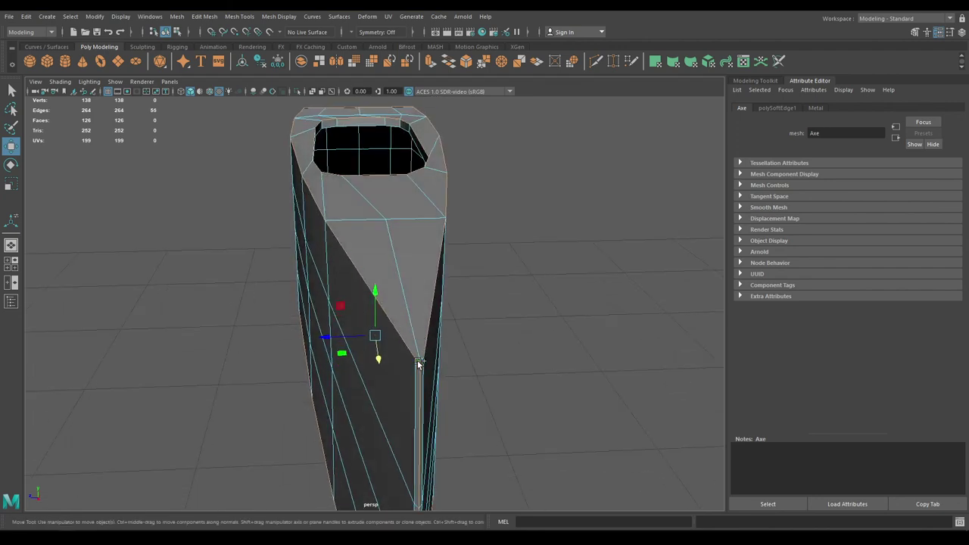
- Bevel the selected axe head edges with a fraction of 0.25 and 2 segments, and return to object mode
right_click_drag(422, 309, 459, 309, "shift")
left_click_drag(444, 327, 488, 345, "alt")
right_click_drag(378, 298, 461, 296, "alt")
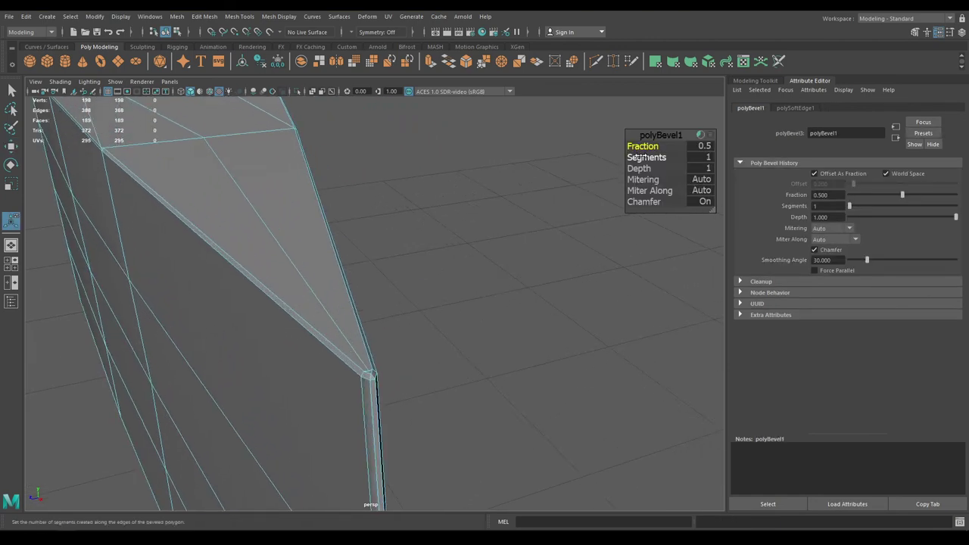
mouse_move(642, 157)
left_mouse_down()
mouse_move(679, 158)
mouse_move(641, 146)
left_mouse_up()
middle_click_drag(640, 147, 637, 145)
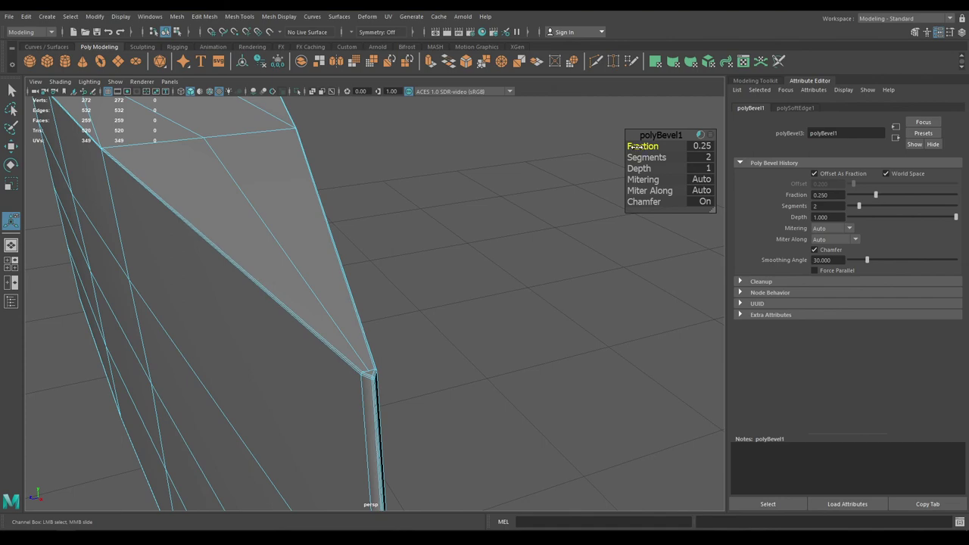
key("w")
right_click_drag(273, 227, 350, 198)
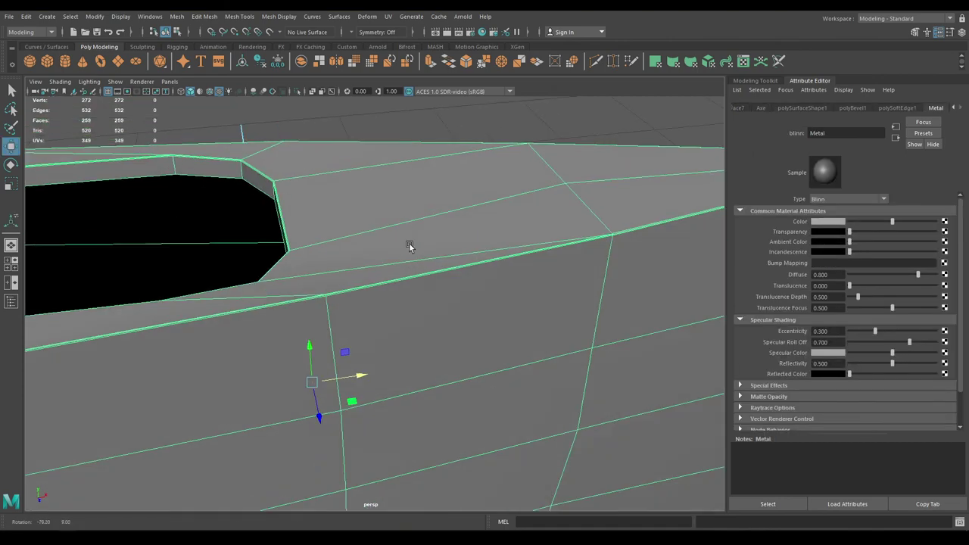
- Preview the axe head smoothed, check the handle opening from above and below, and restore the unsmoothed display
left_click_drag(409, 244, 391, 214, "alt")
key("3")
left_click(407, 156)
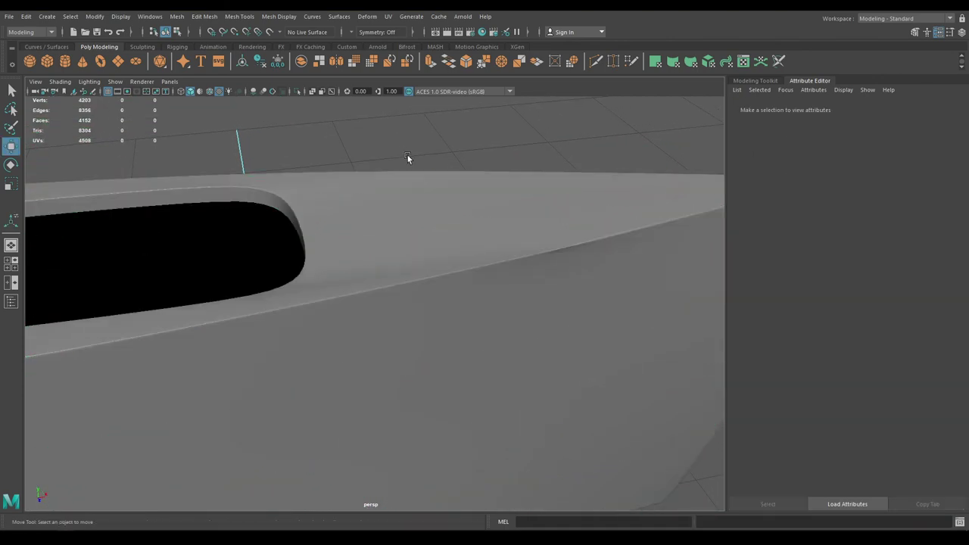
left_click_drag(407, 157, 406, 221, "alt")
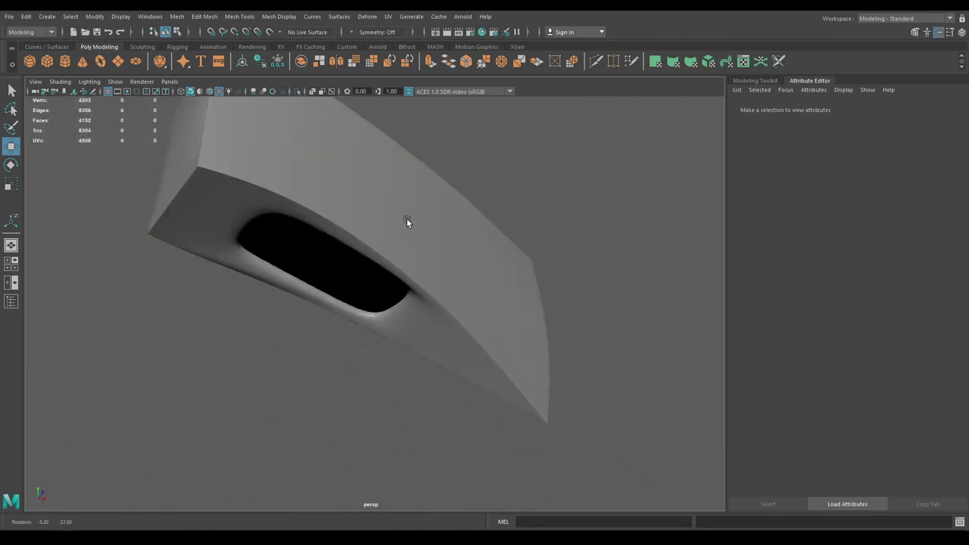
left_click(409, 243)
key("1")
- Bevel the handle opening's rim on the underside of the axe head with a fraction of 0.15 and 2 segments
left_click_drag(431, 324, 421, 265, "alt")
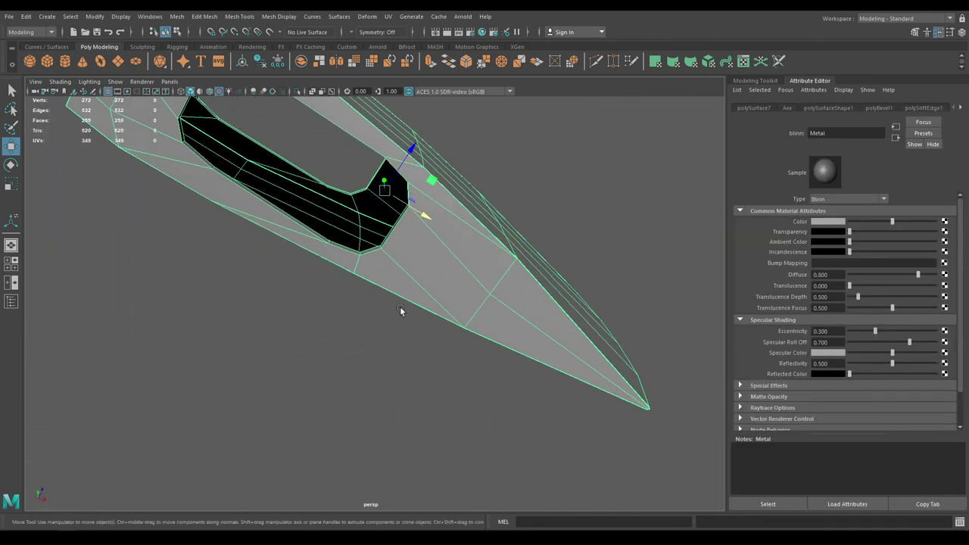
right_click_drag(401, 309, 437, 357, "alt")
middle_click_drag(437, 358, 462, 398, "alt")
right_click_drag(456, 254, 533, 212)
double_click(446, 231)
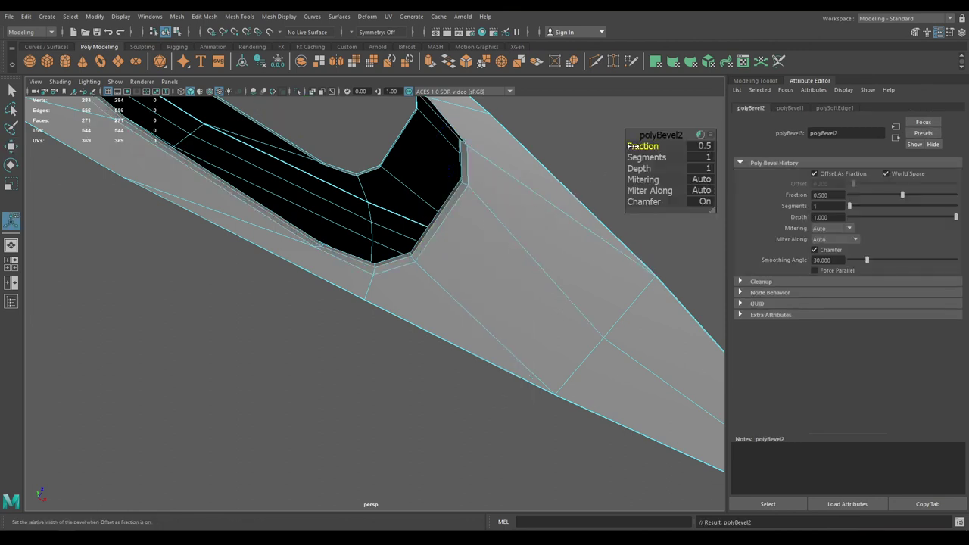
left_click_drag(633, 146, 682, 165)
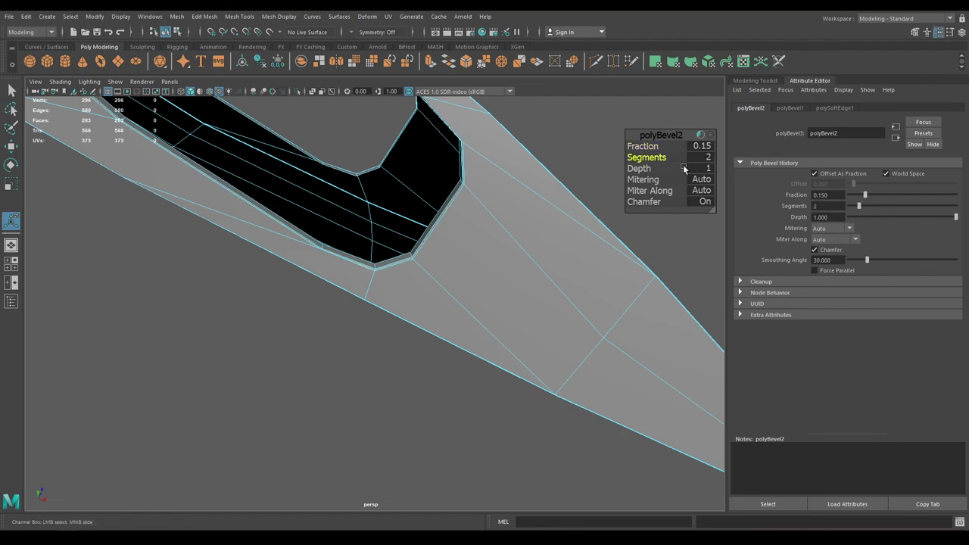
key("w")
right_click_drag(471, 218, 582, 167)
- Preview the smoothed axe head again, check the rim of the underside opening, and switch back to the unsmoothed display
key("3")
left_click(583, 167)
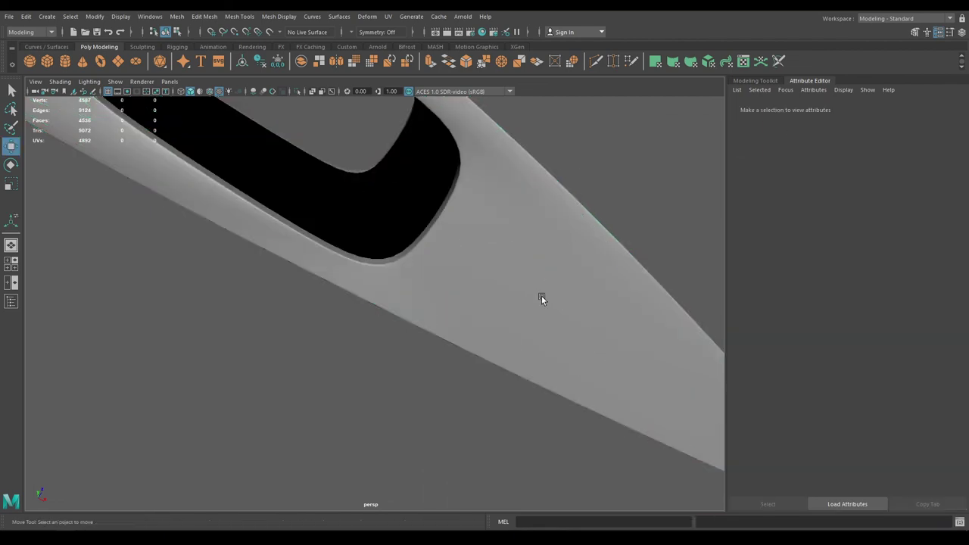
scroll(541, 296, "down", 5)
left_click_drag(541, 296, 473, 338, "alt")
left_click(467, 355)
key("1")
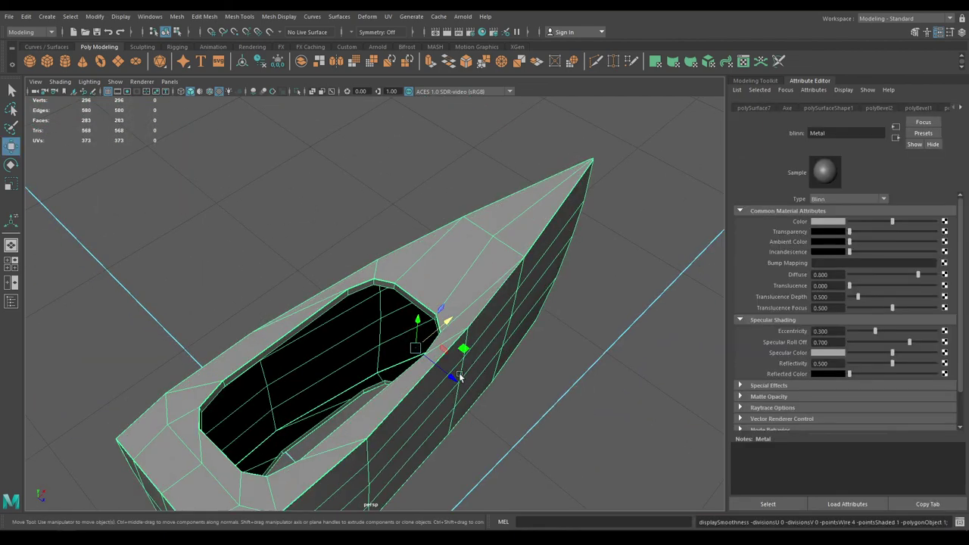
- Inspect the whole axe, head and handle, in smooth preview beside the reference image
left_click_drag(459, 373, 411, 364, "alt")
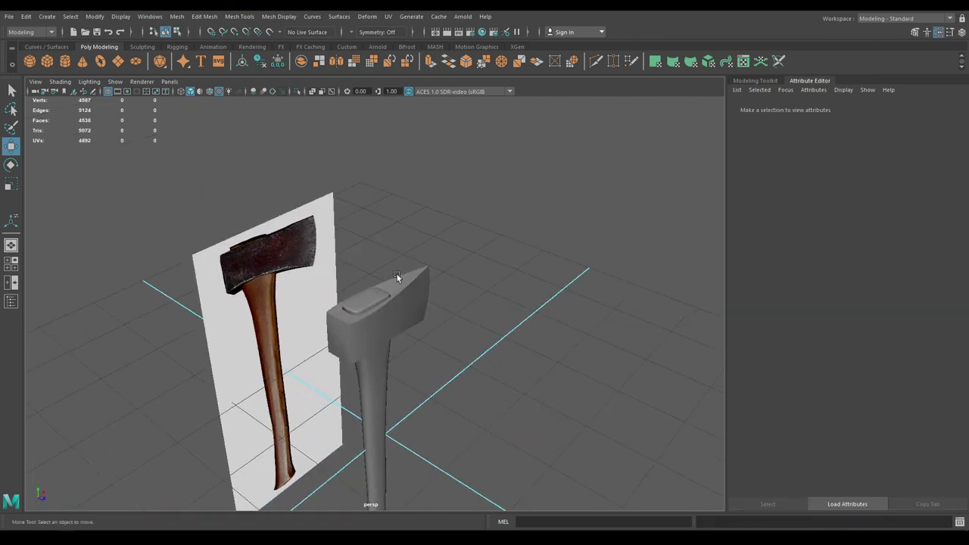
left_click_drag(397, 274, 484, 305, "alt")
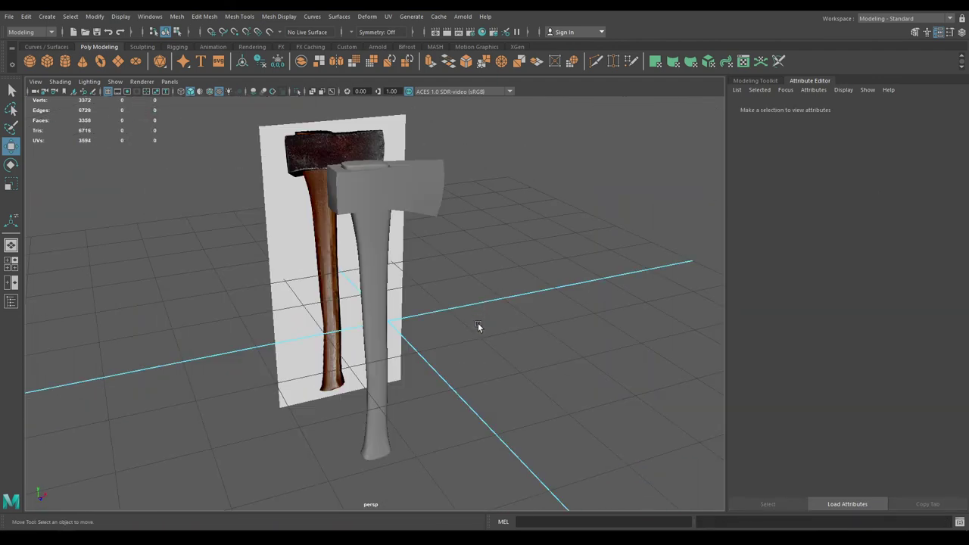
scroll(480, 326, "down", 2)
left_click_drag(486, 323, 486, 316, "alt")
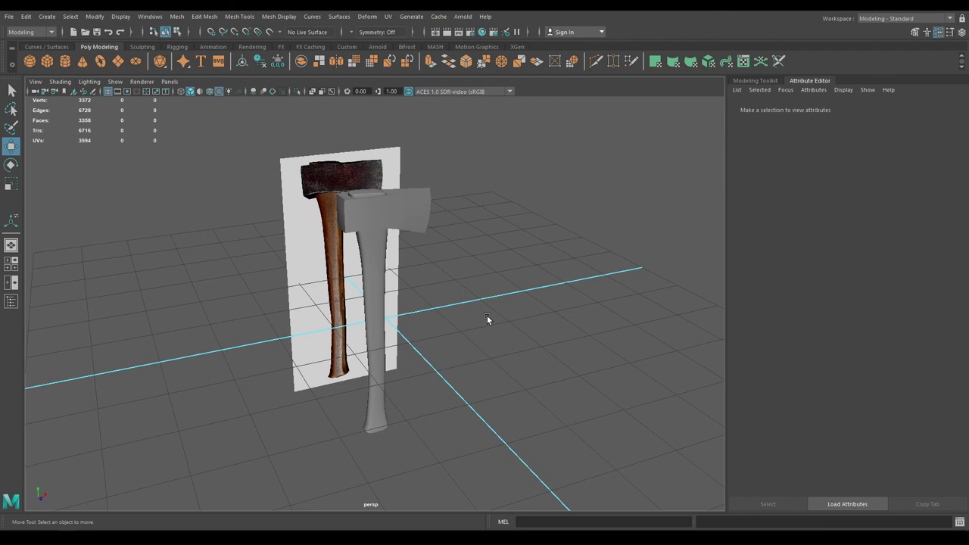